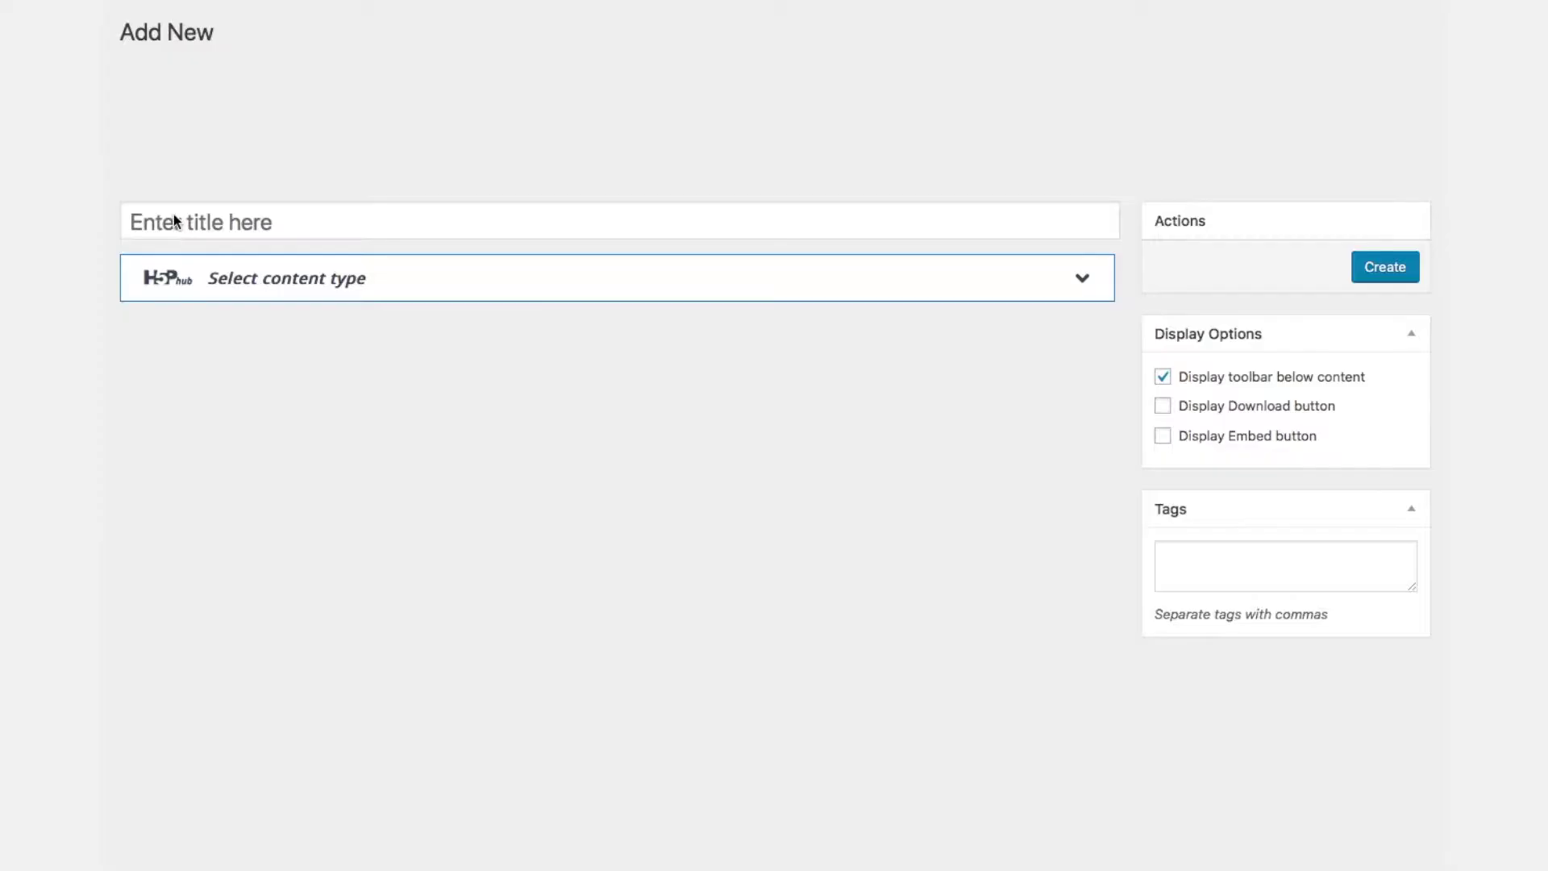
# - Enter 'Interactive Video Example' as the content title and bring up the content type list
pyautogui.click(202, 218)
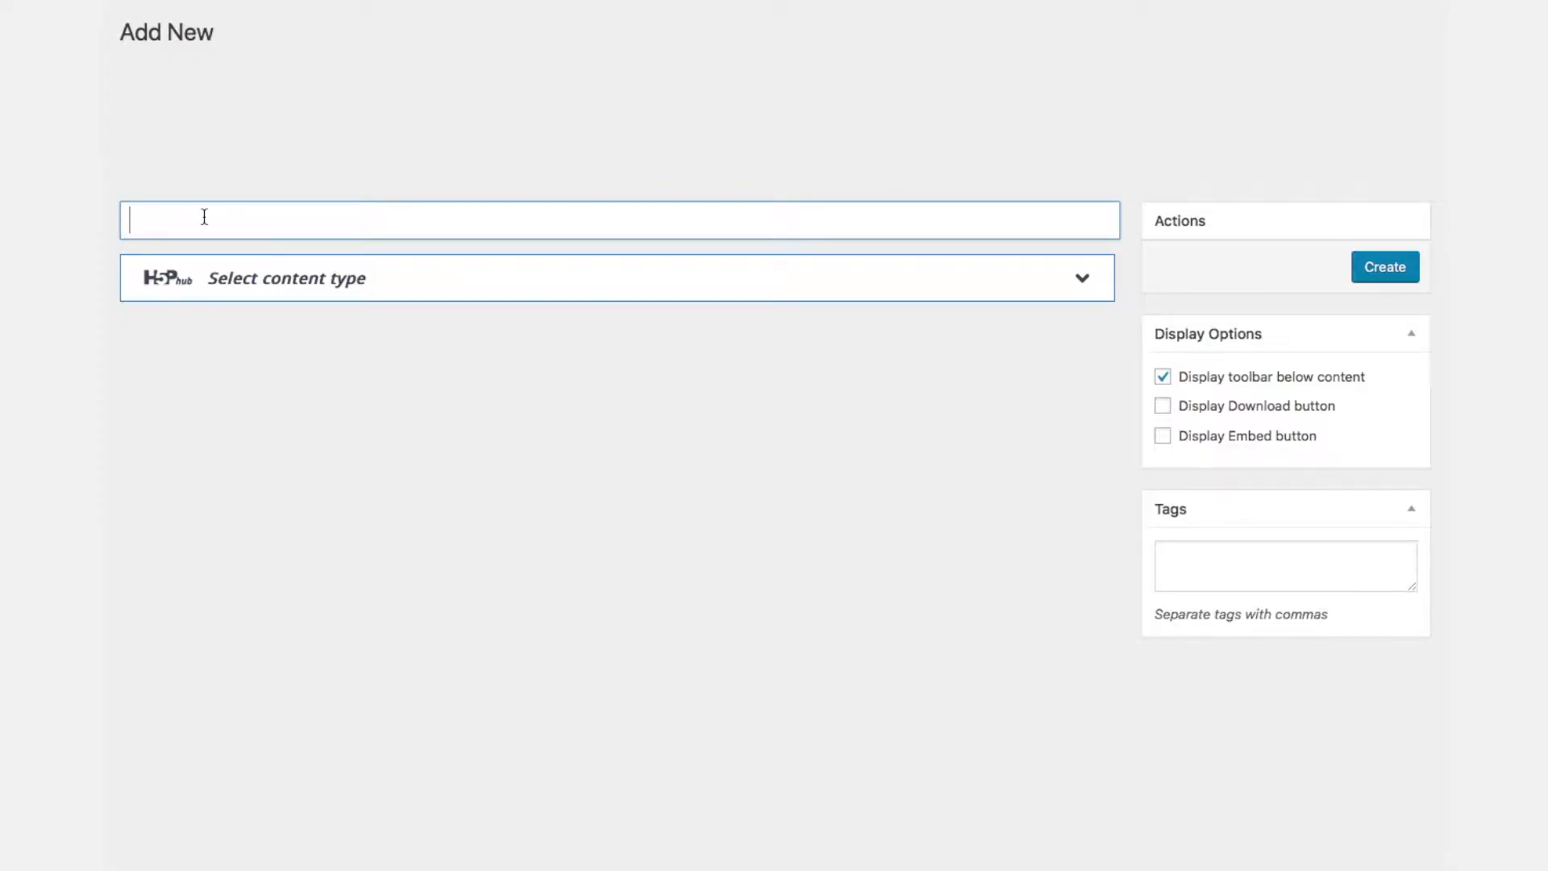
pyautogui.write('Interactive Video ')
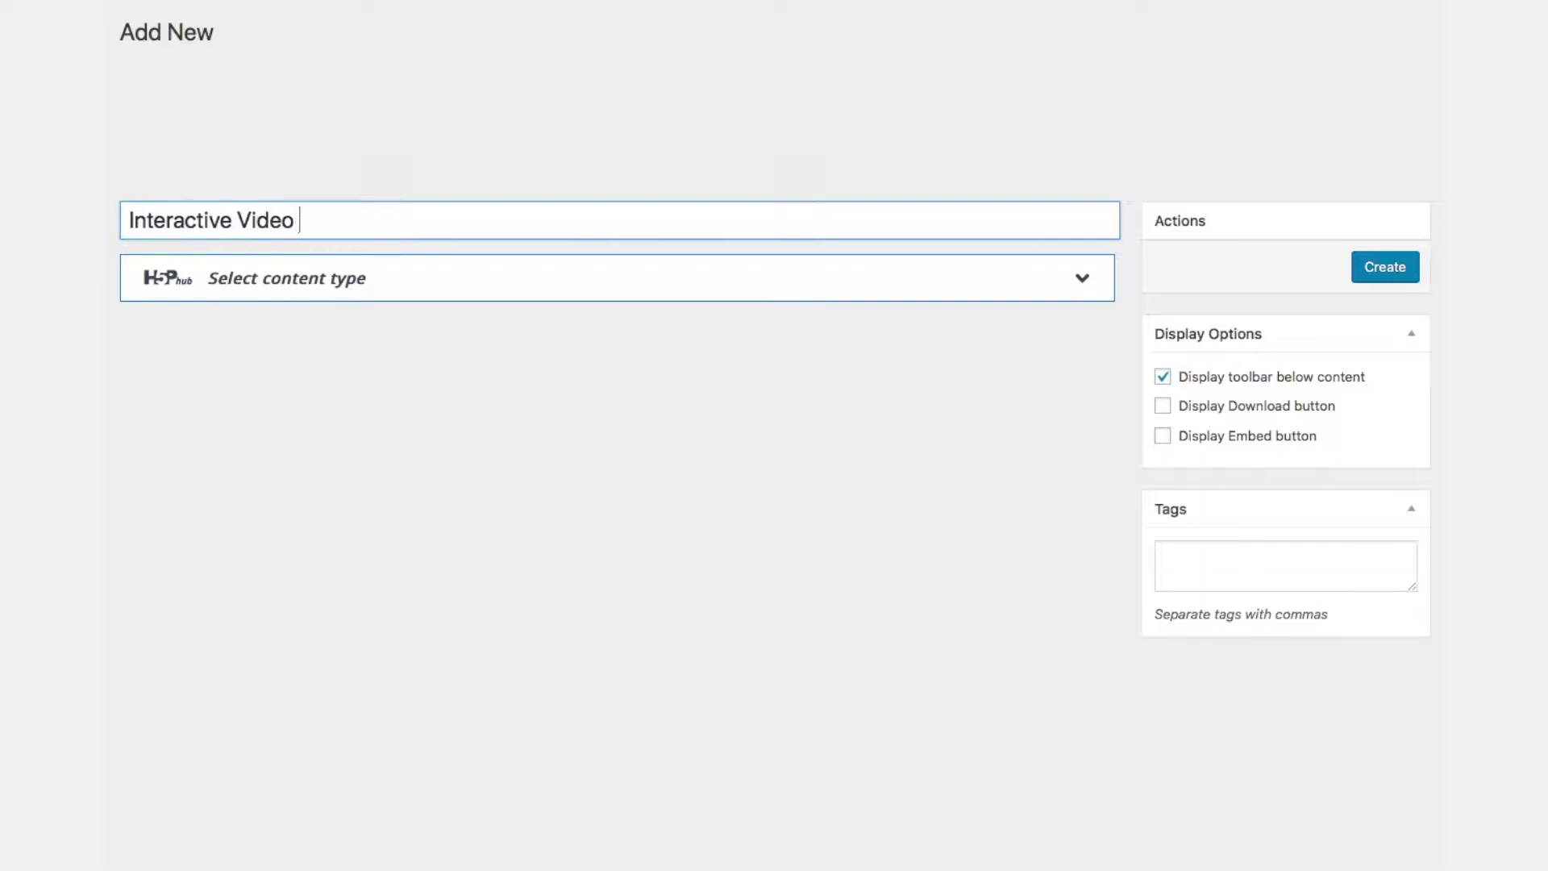
pyautogui.write('Example')
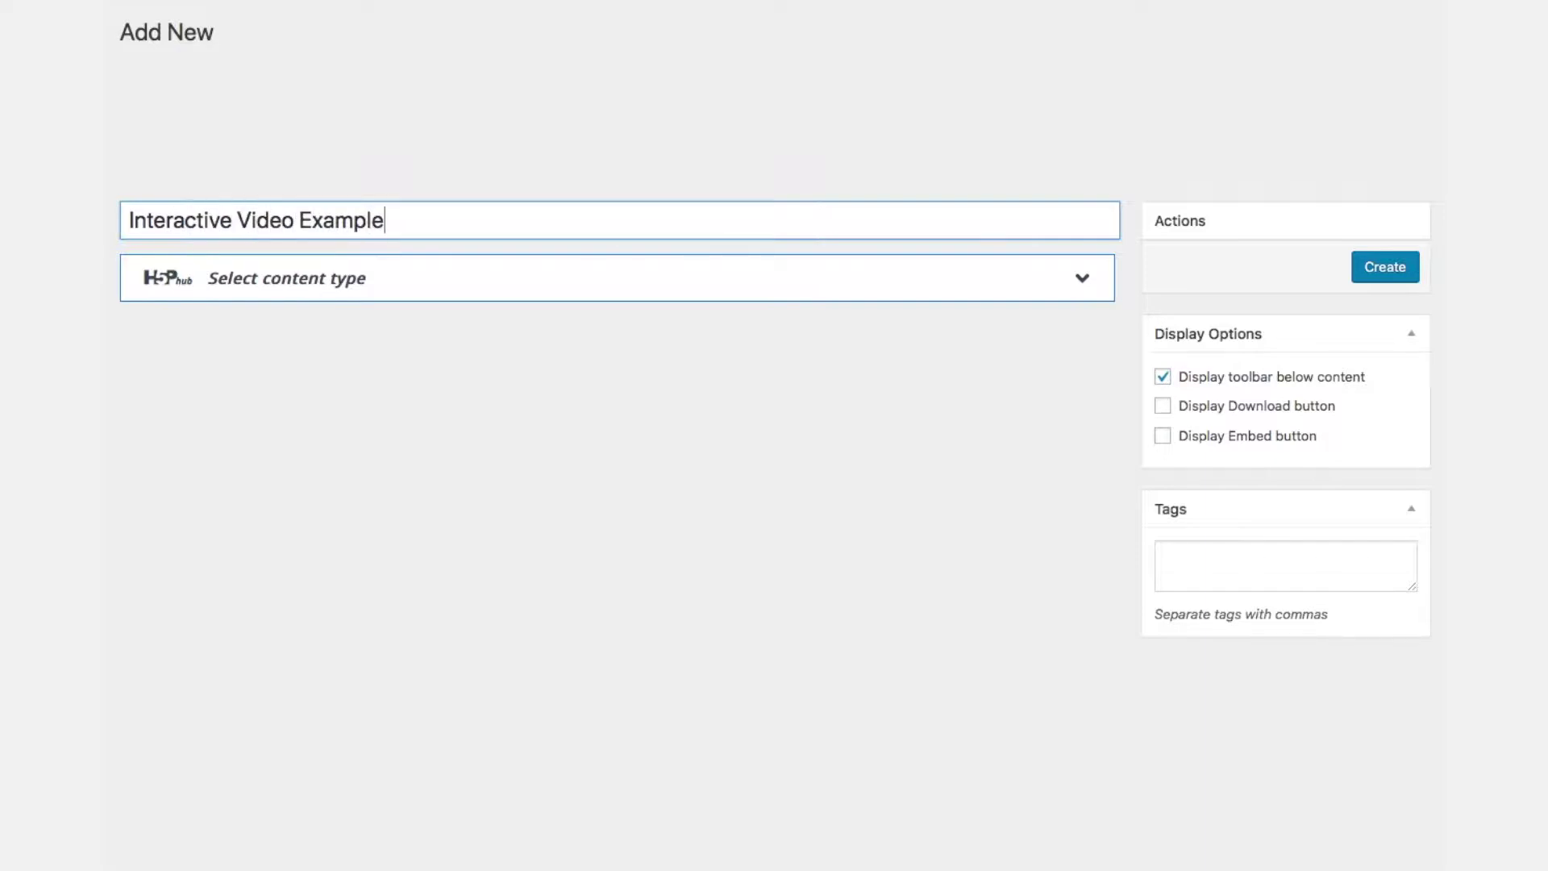
pyautogui.click(270, 282)
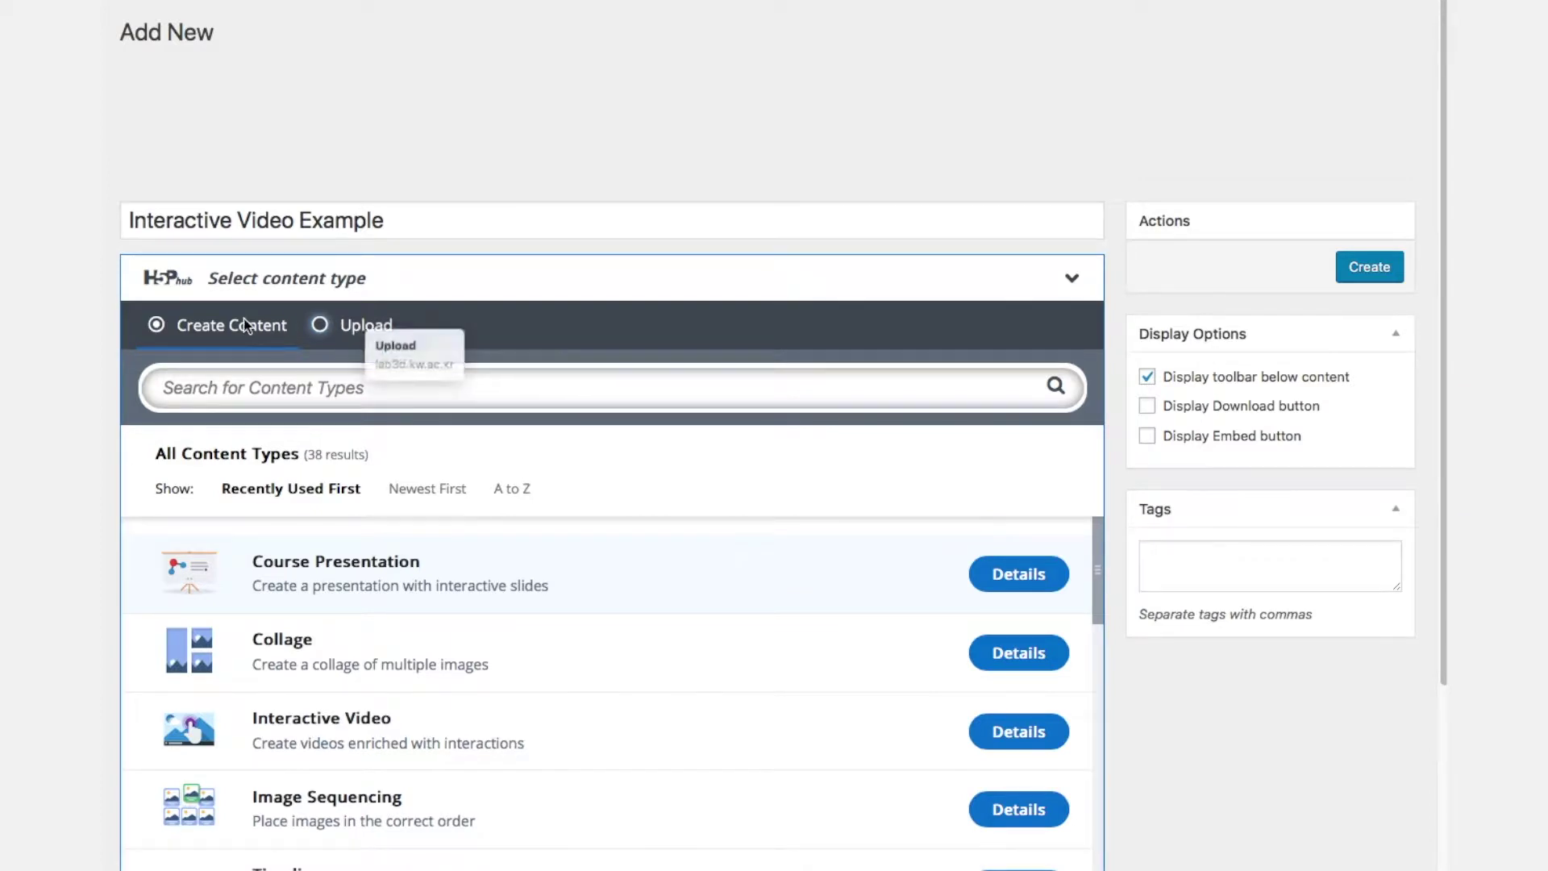
pyautogui.click(329, 389)
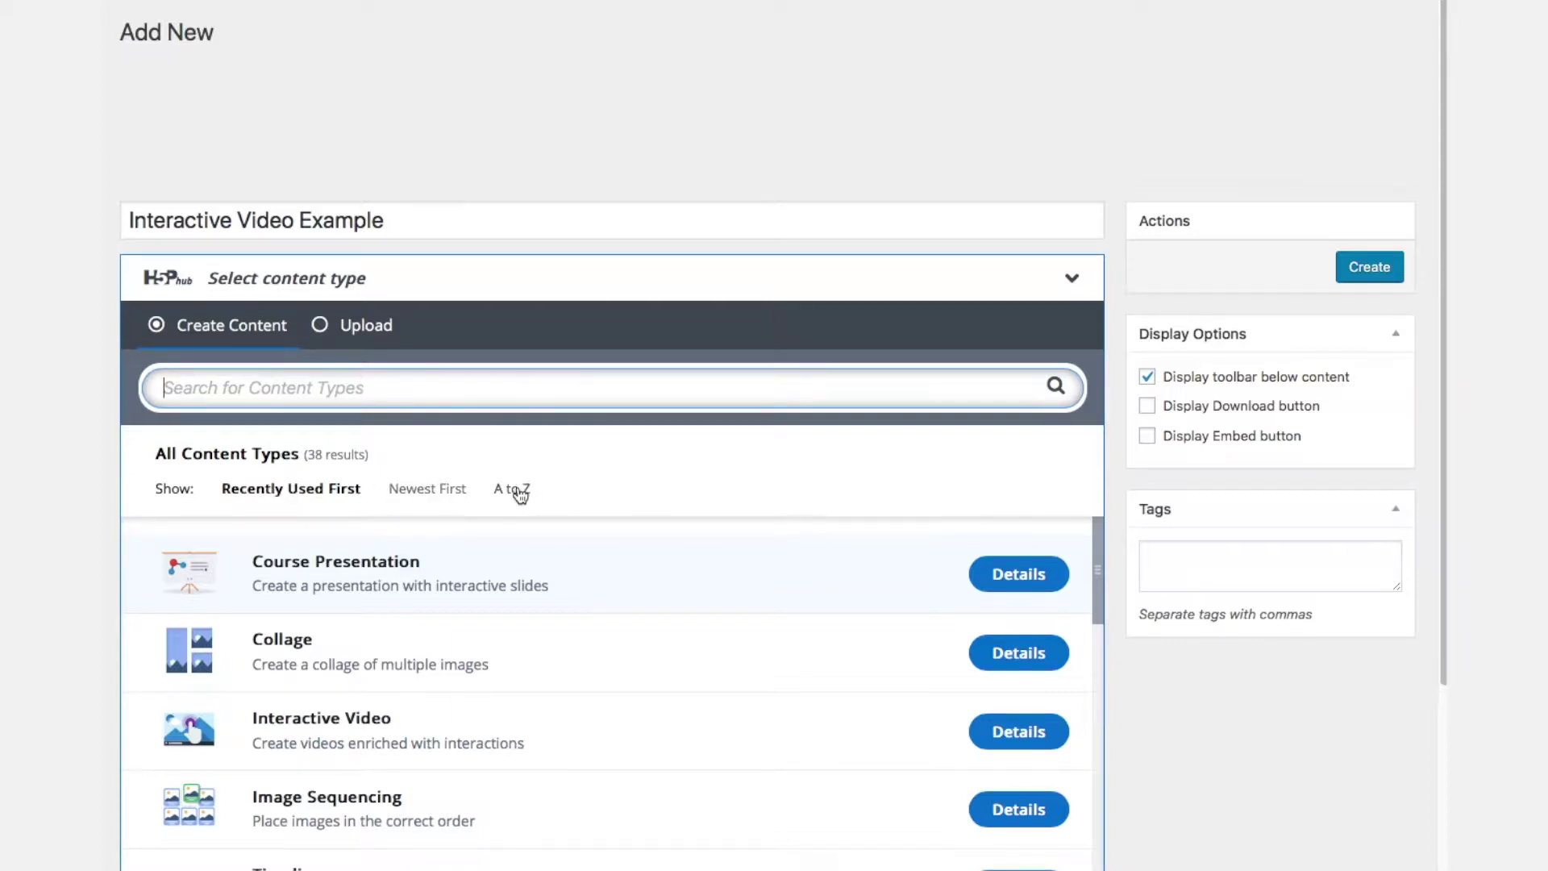
pyautogui.scroll(-1, 483, 637)
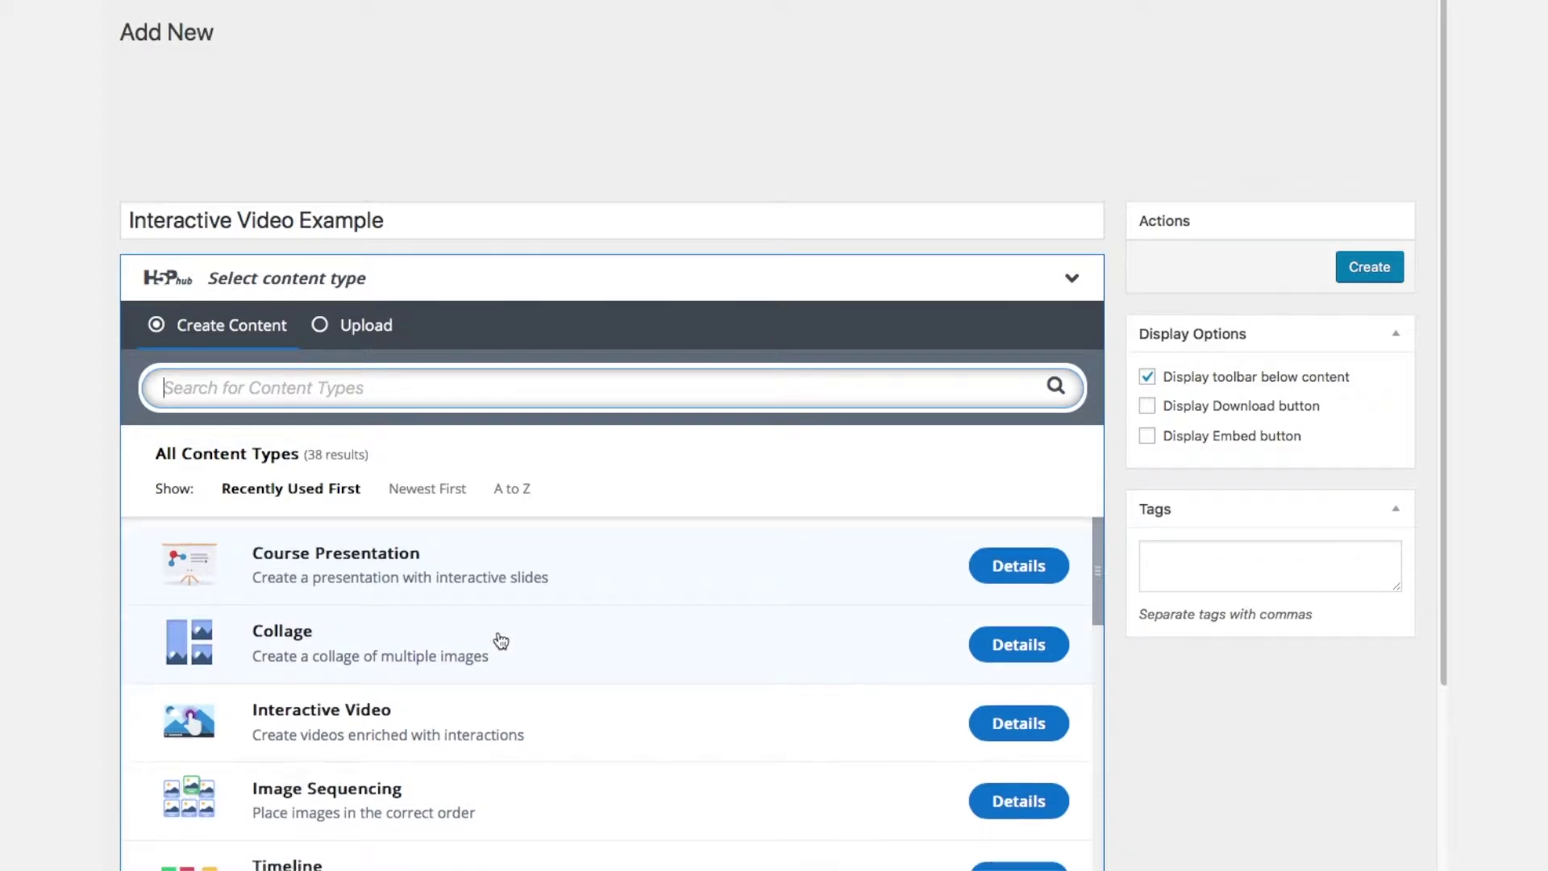
pyautogui.scroll(-2, 501, 641)
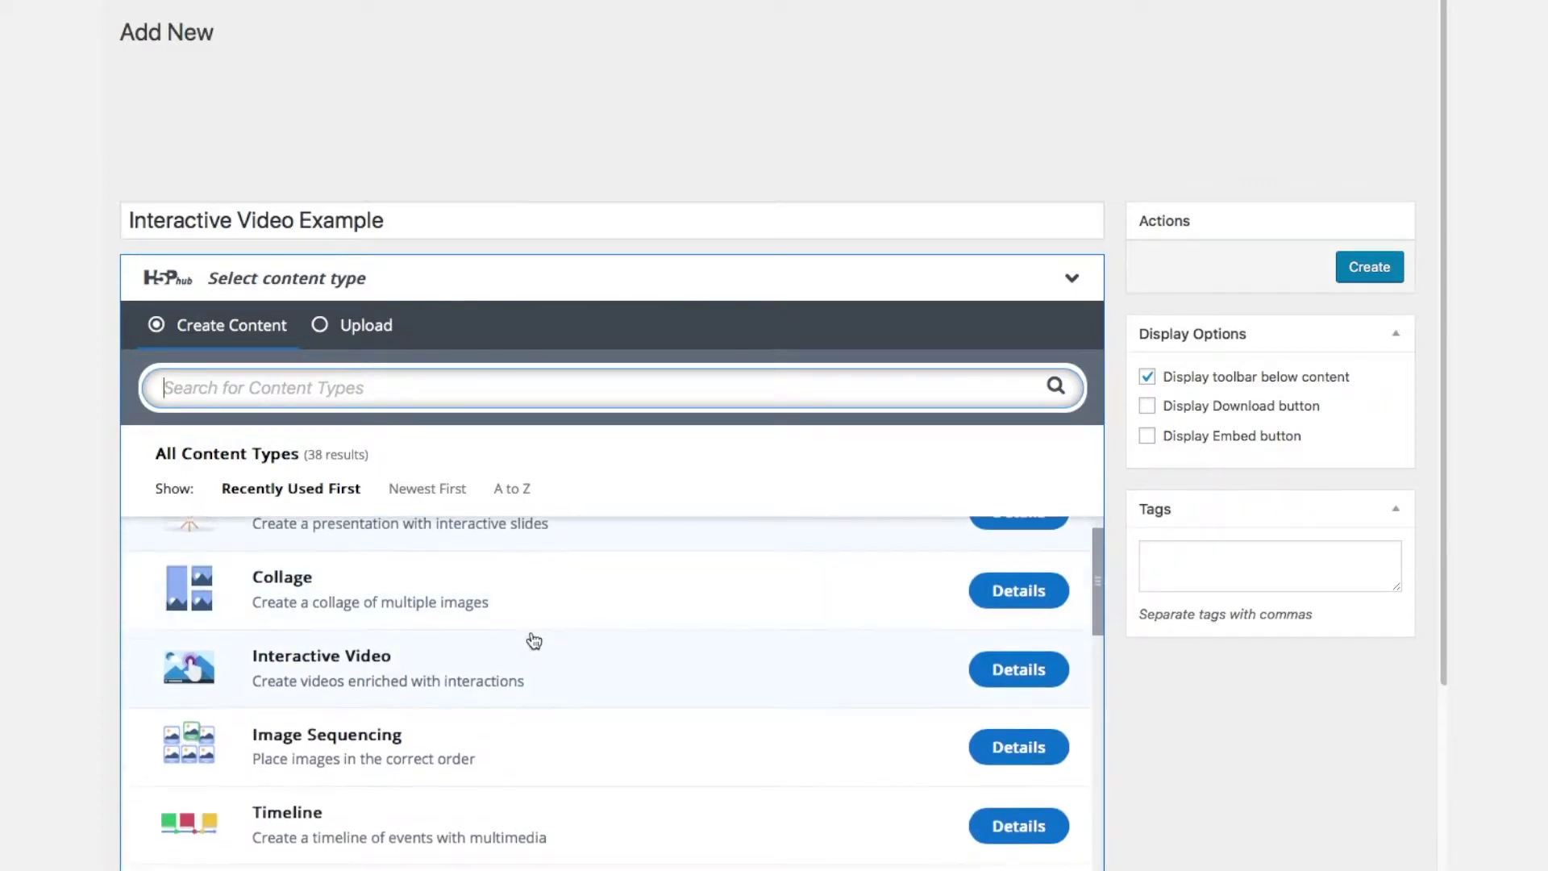
pyautogui.scroll(-4, 533, 641)
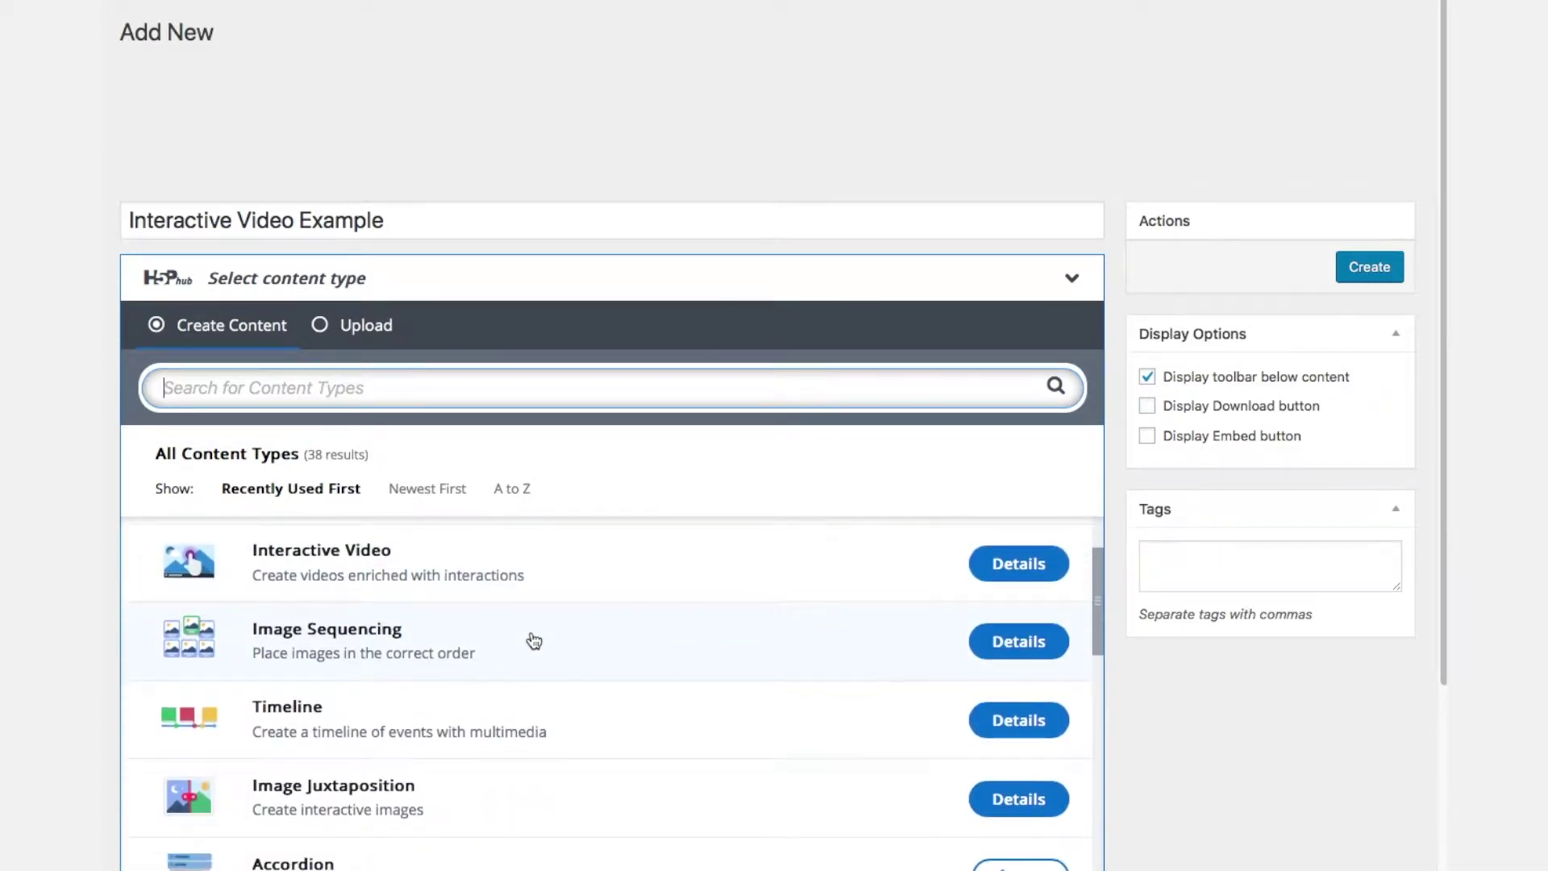
pyautogui.scroll(-3, 534, 641)
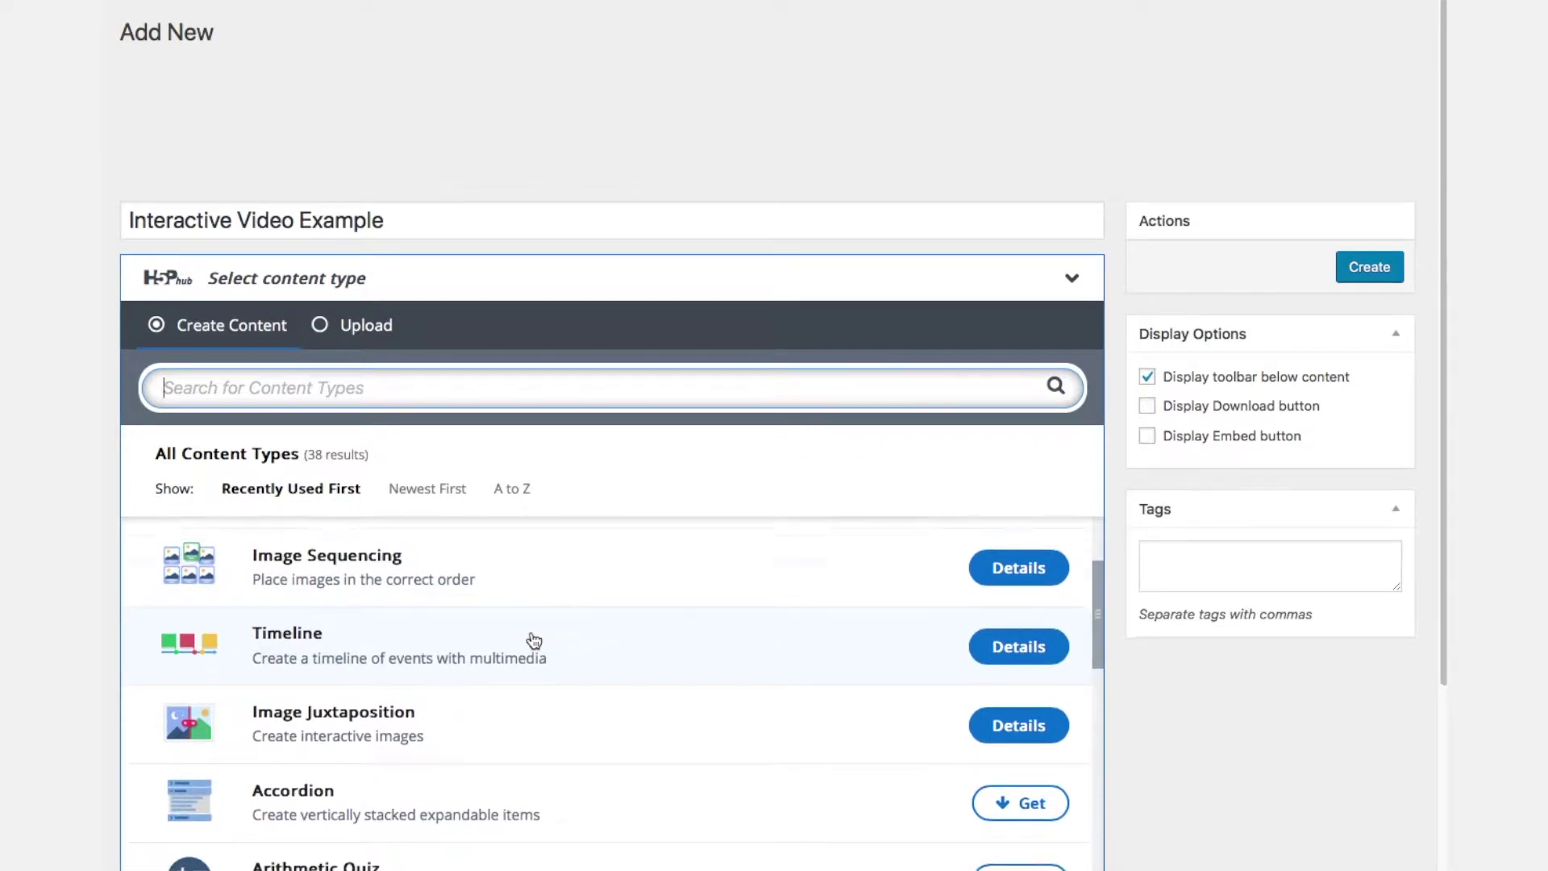
pyautogui.scroll(-6, 534, 641)
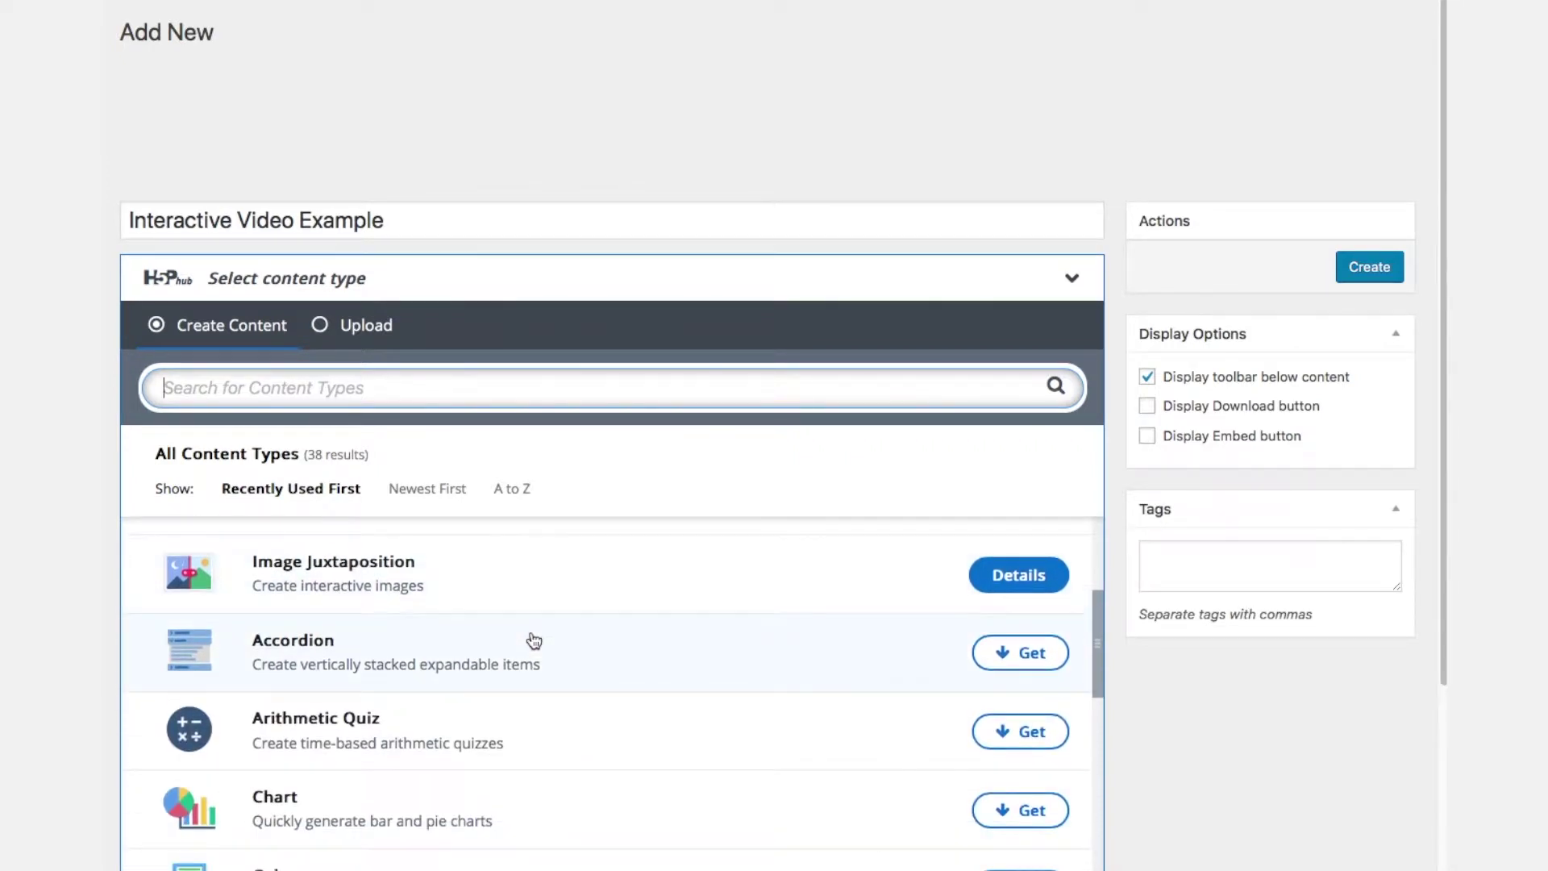
pyautogui.scroll(-8, 533, 641)
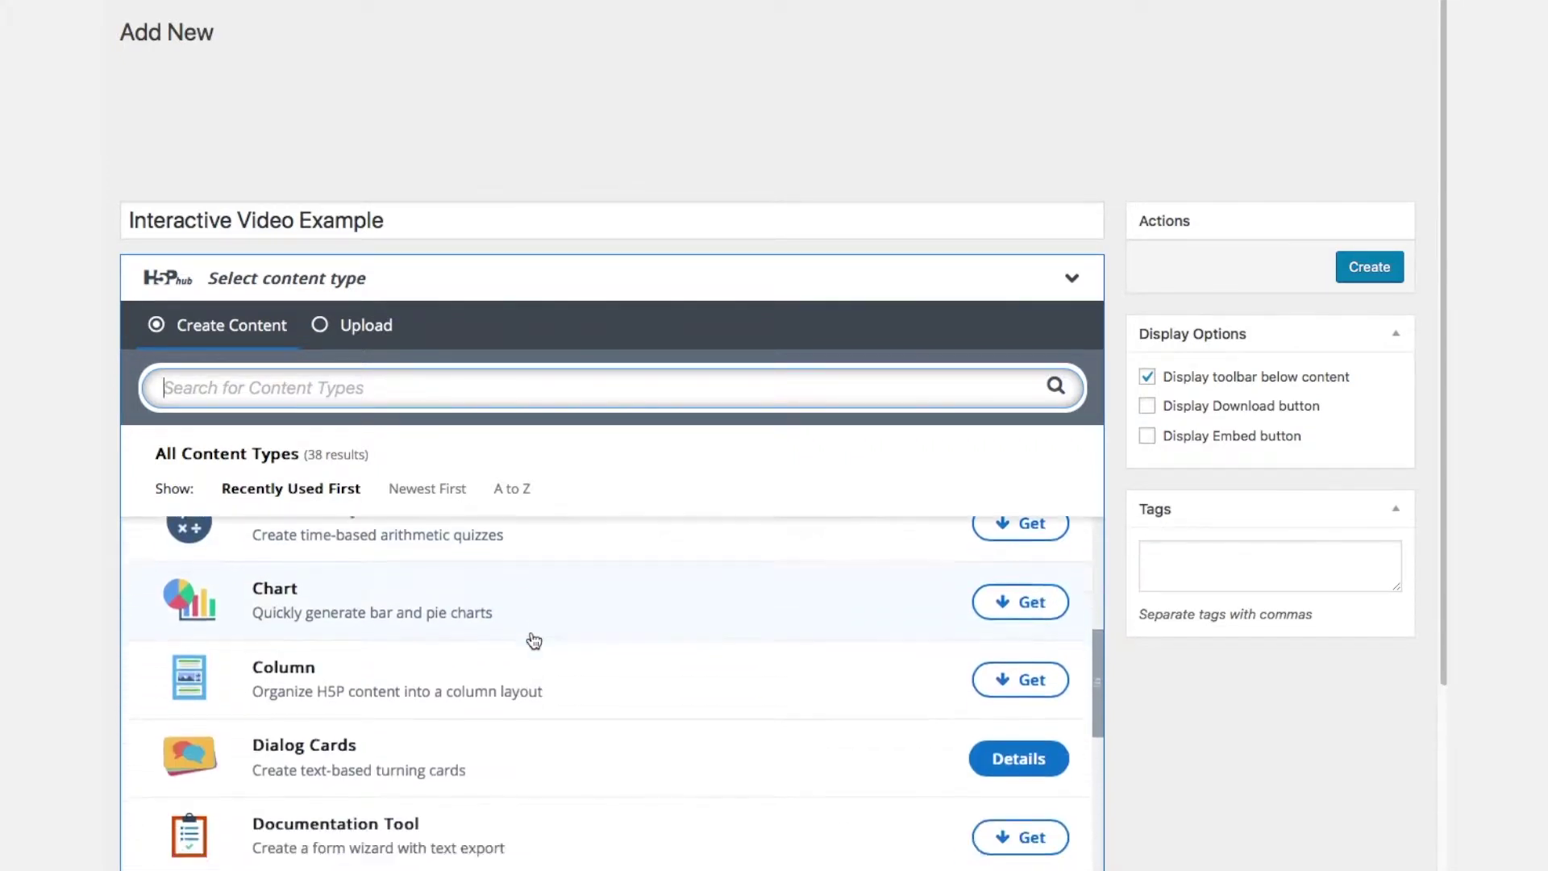
pyautogui.scroll(-4, 533, 641)
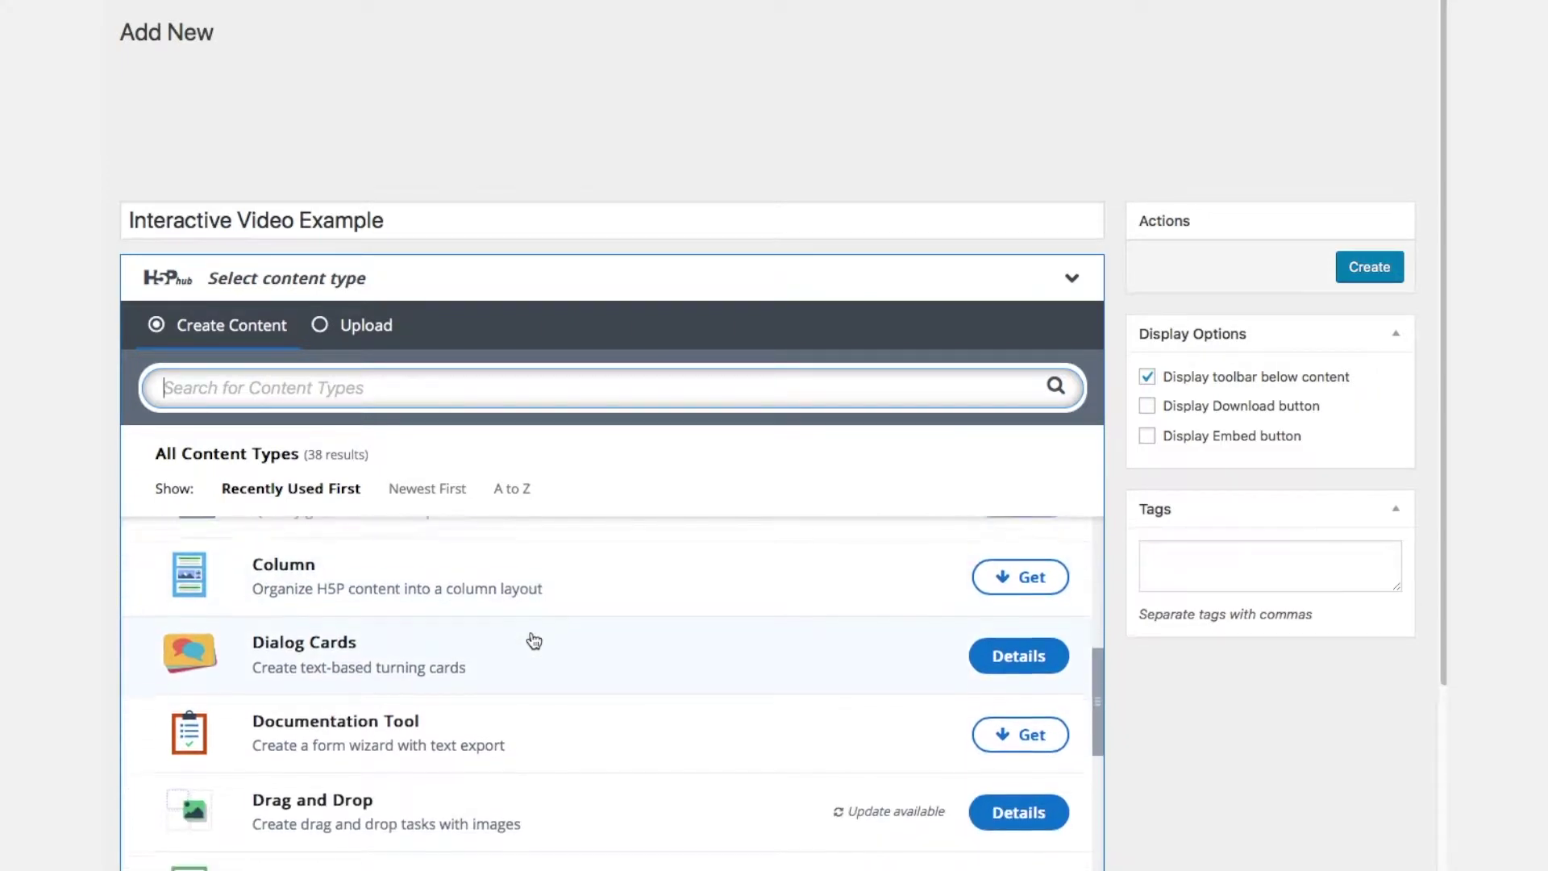
pyautogui.scroll(-9, 534, 641)
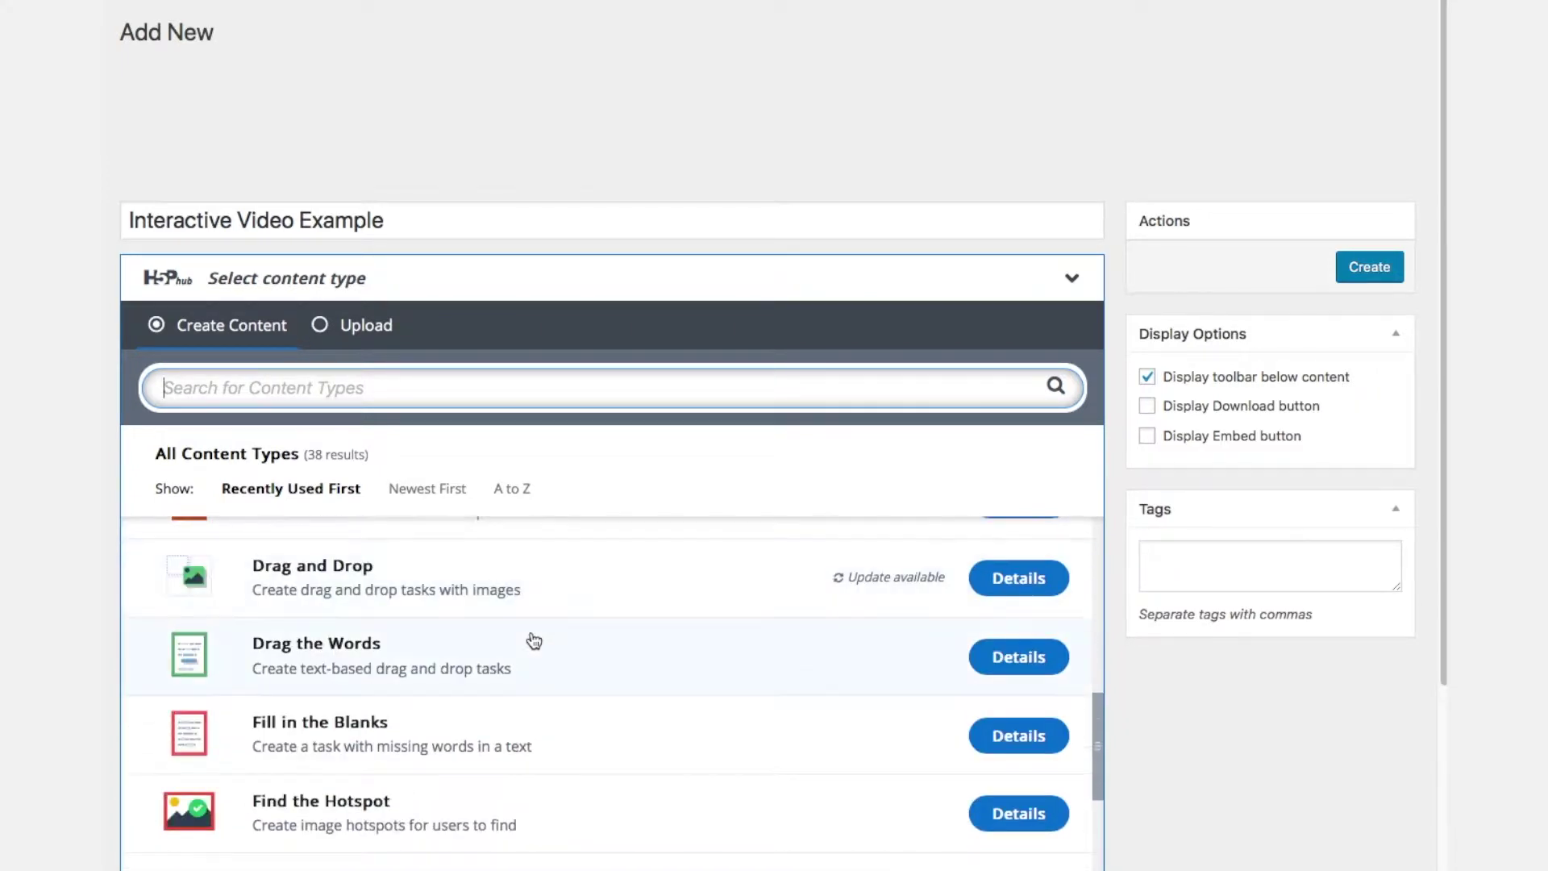
pyautogui.scroll(-6, 534, 641)
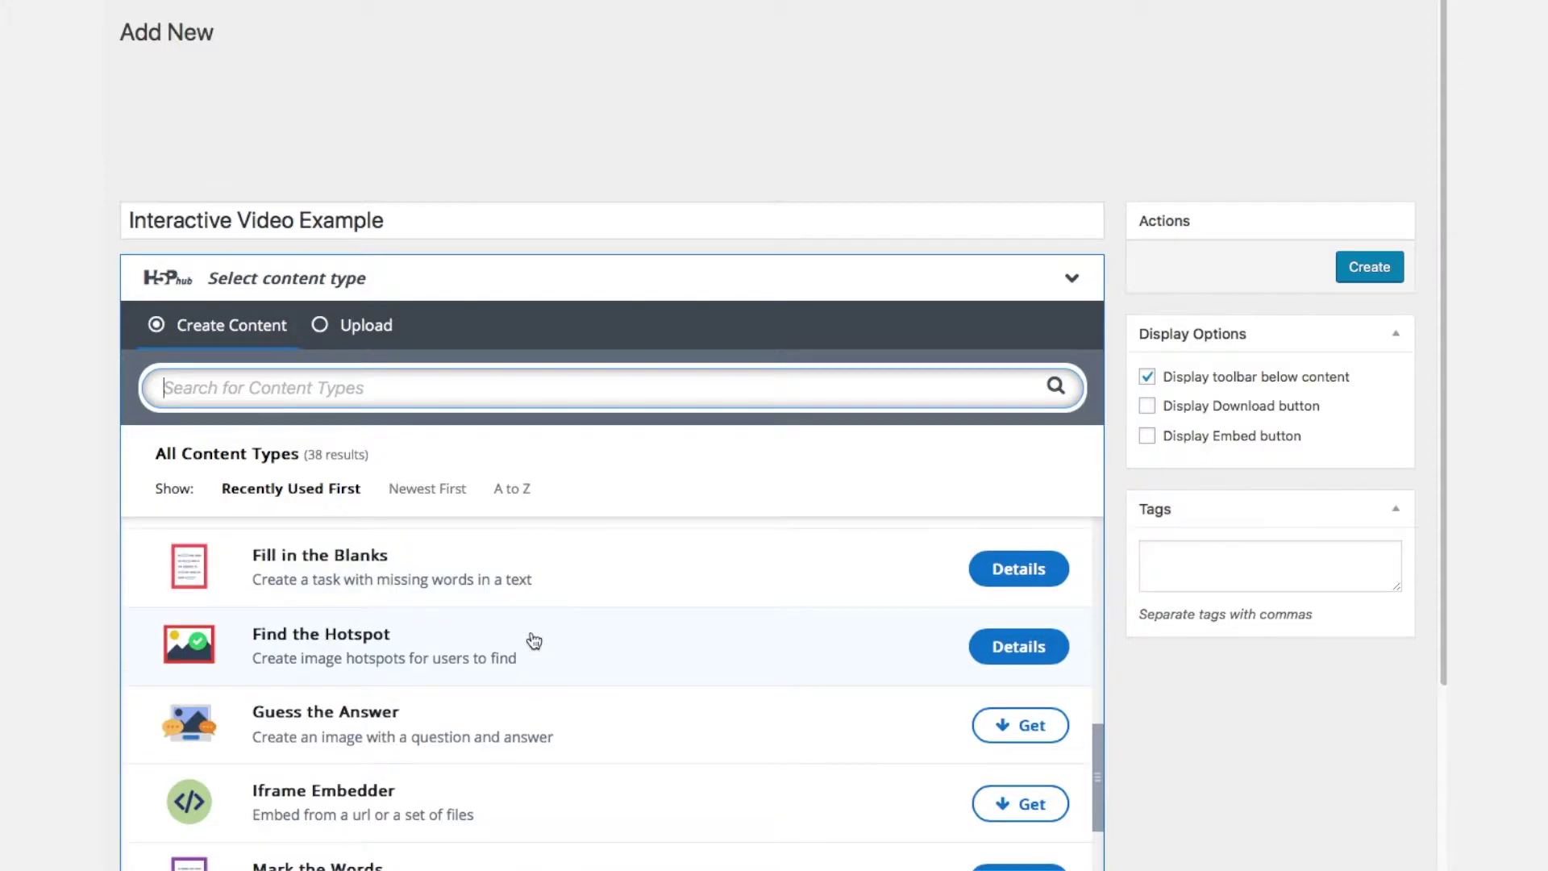
pyautogui.scroll(-8, 534, 641)
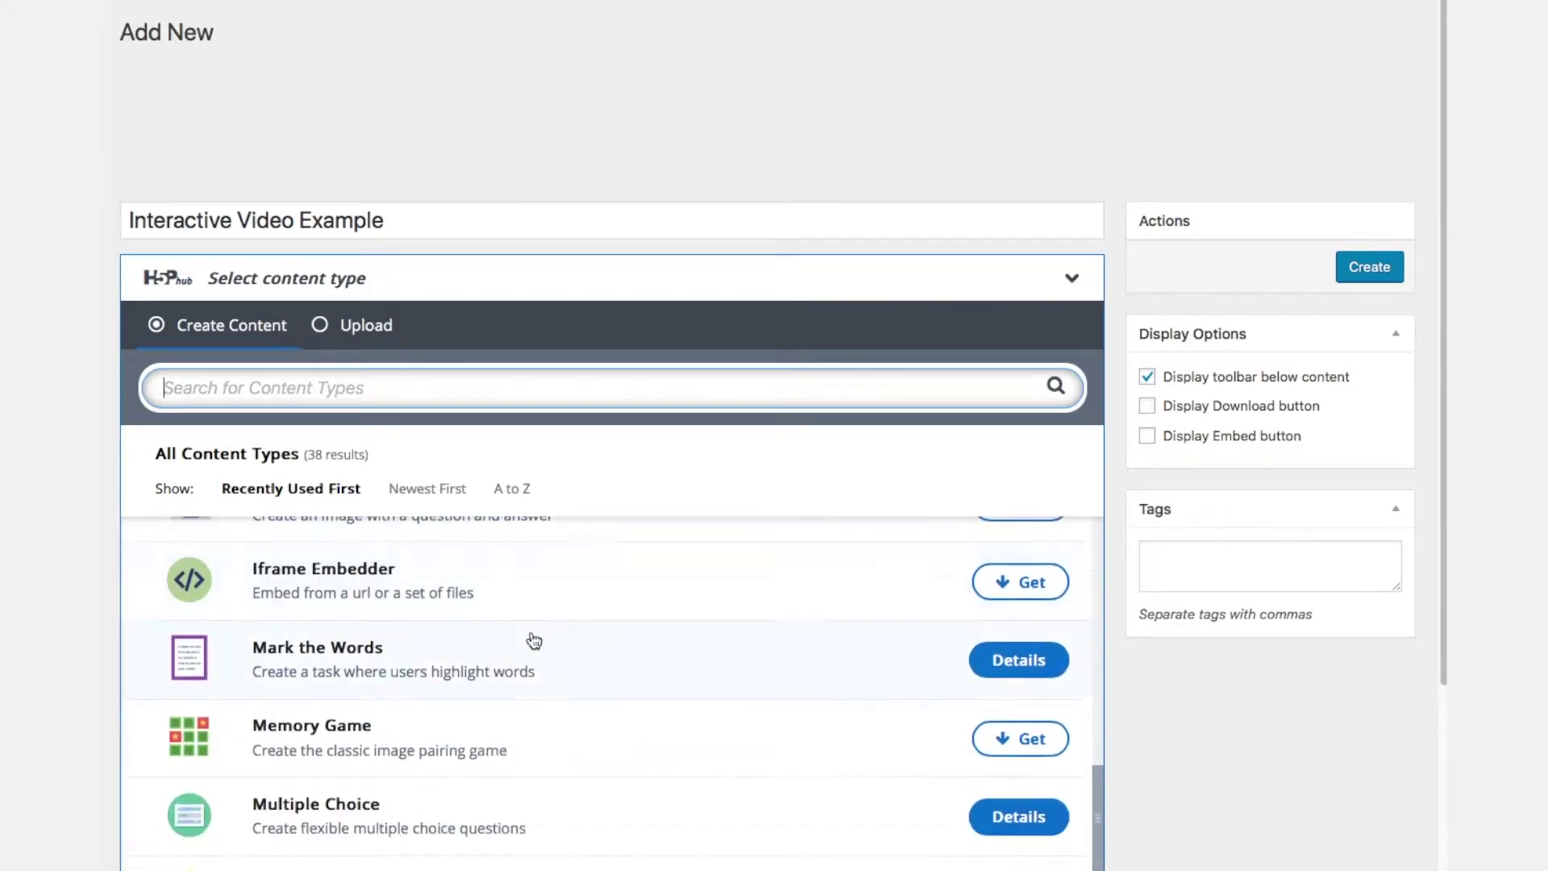
pyautogui.scroll(-4, 534, 641)
pyautogui.scroll(-1, 533, 641)
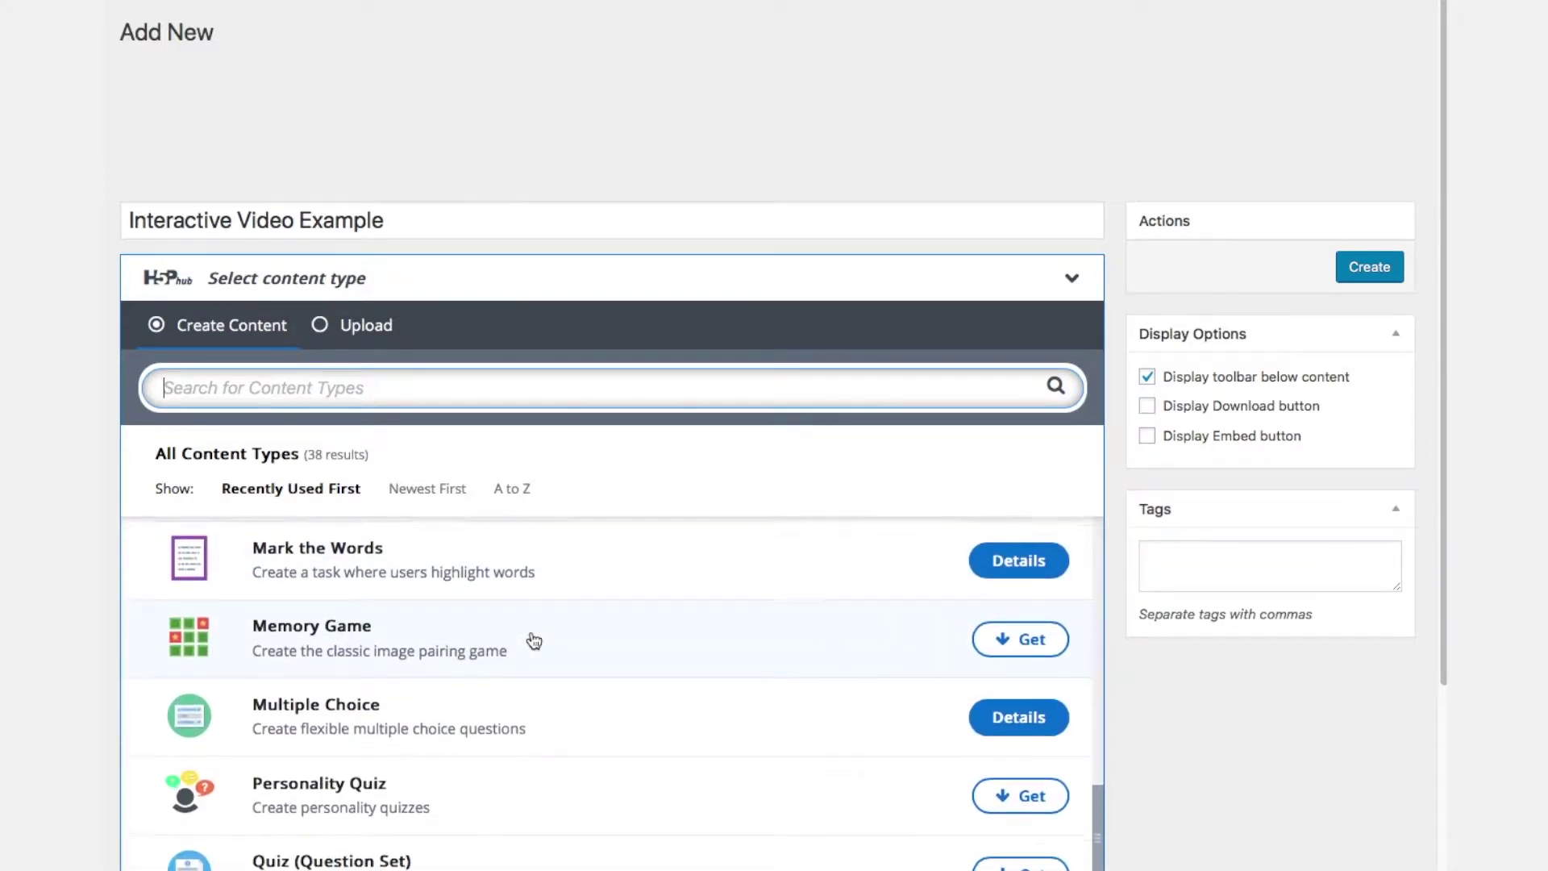
pyautogui.scroll(-1, 532, 641)
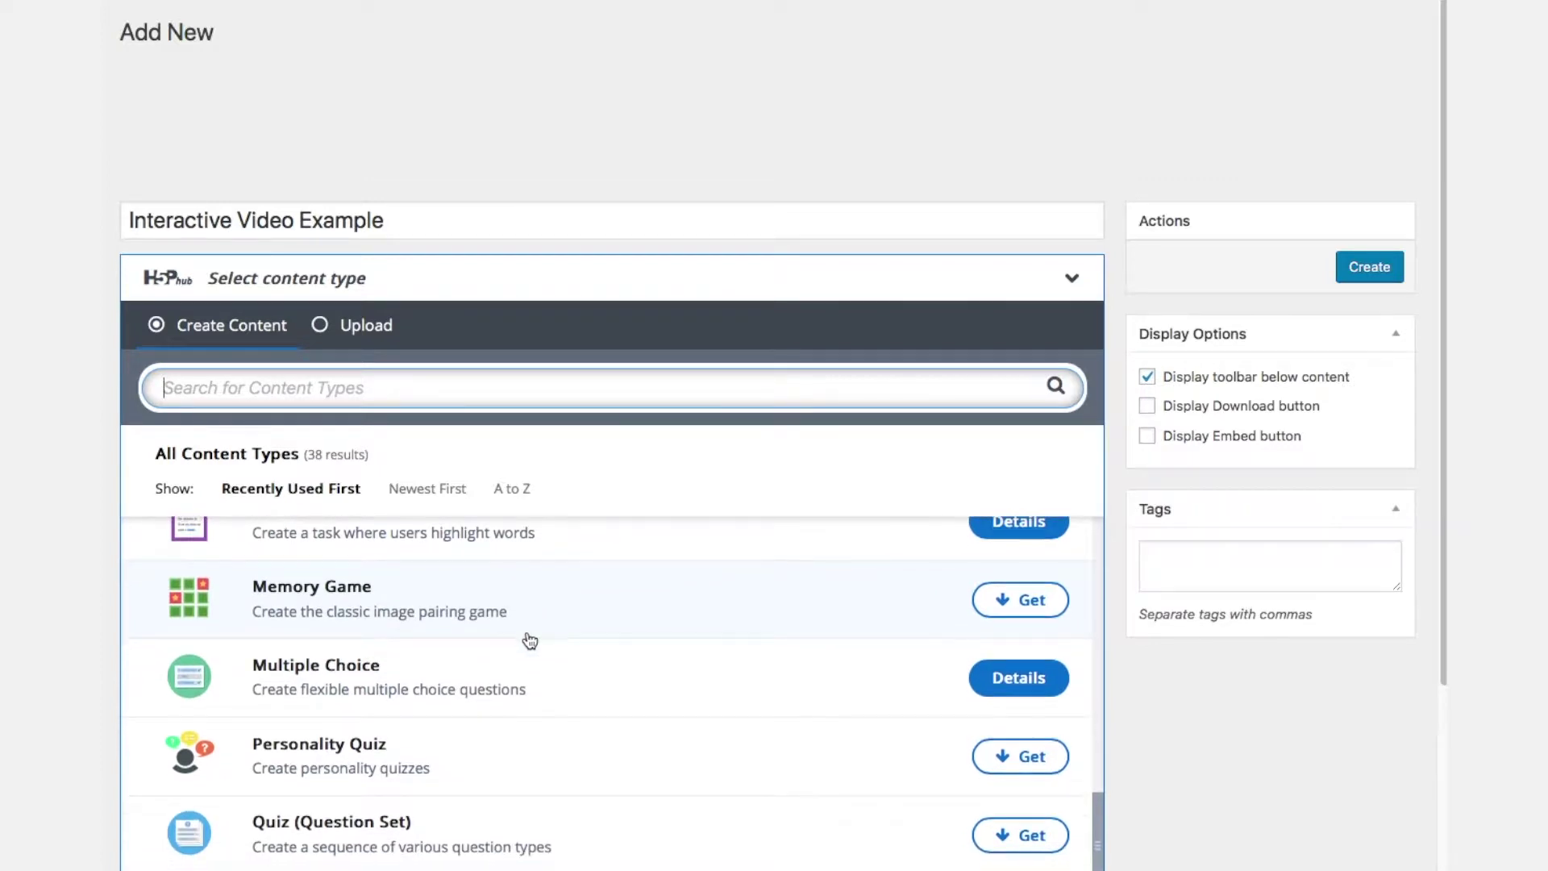
# - Search content types for 'interact' and pick Interactive Video
pyautogui.click(299, 392)
pyautogui.write('inte')
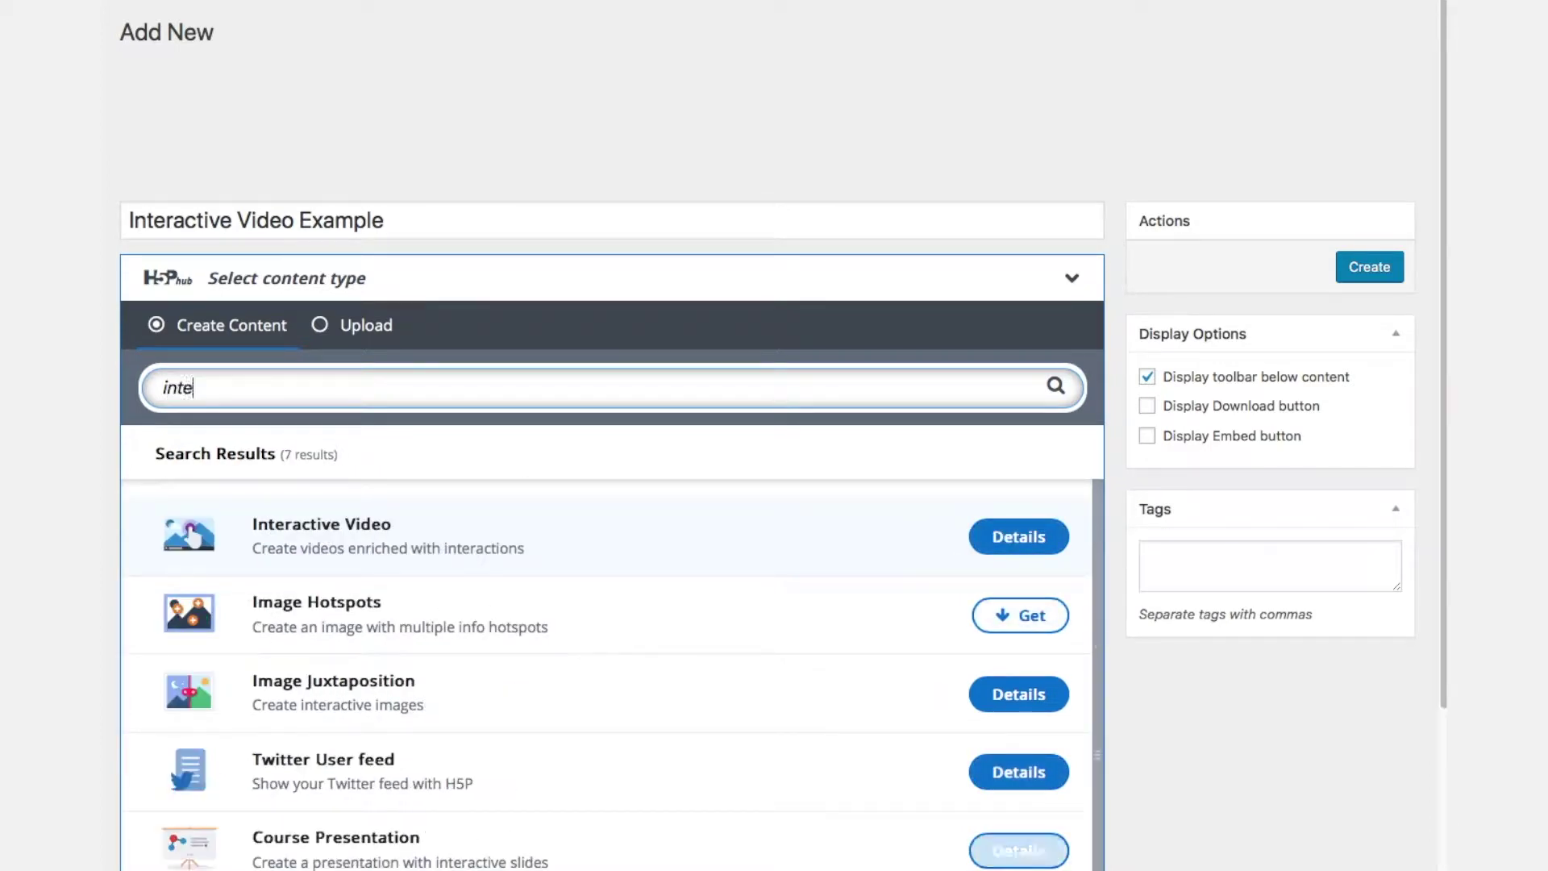
pyautogui.write('ract')
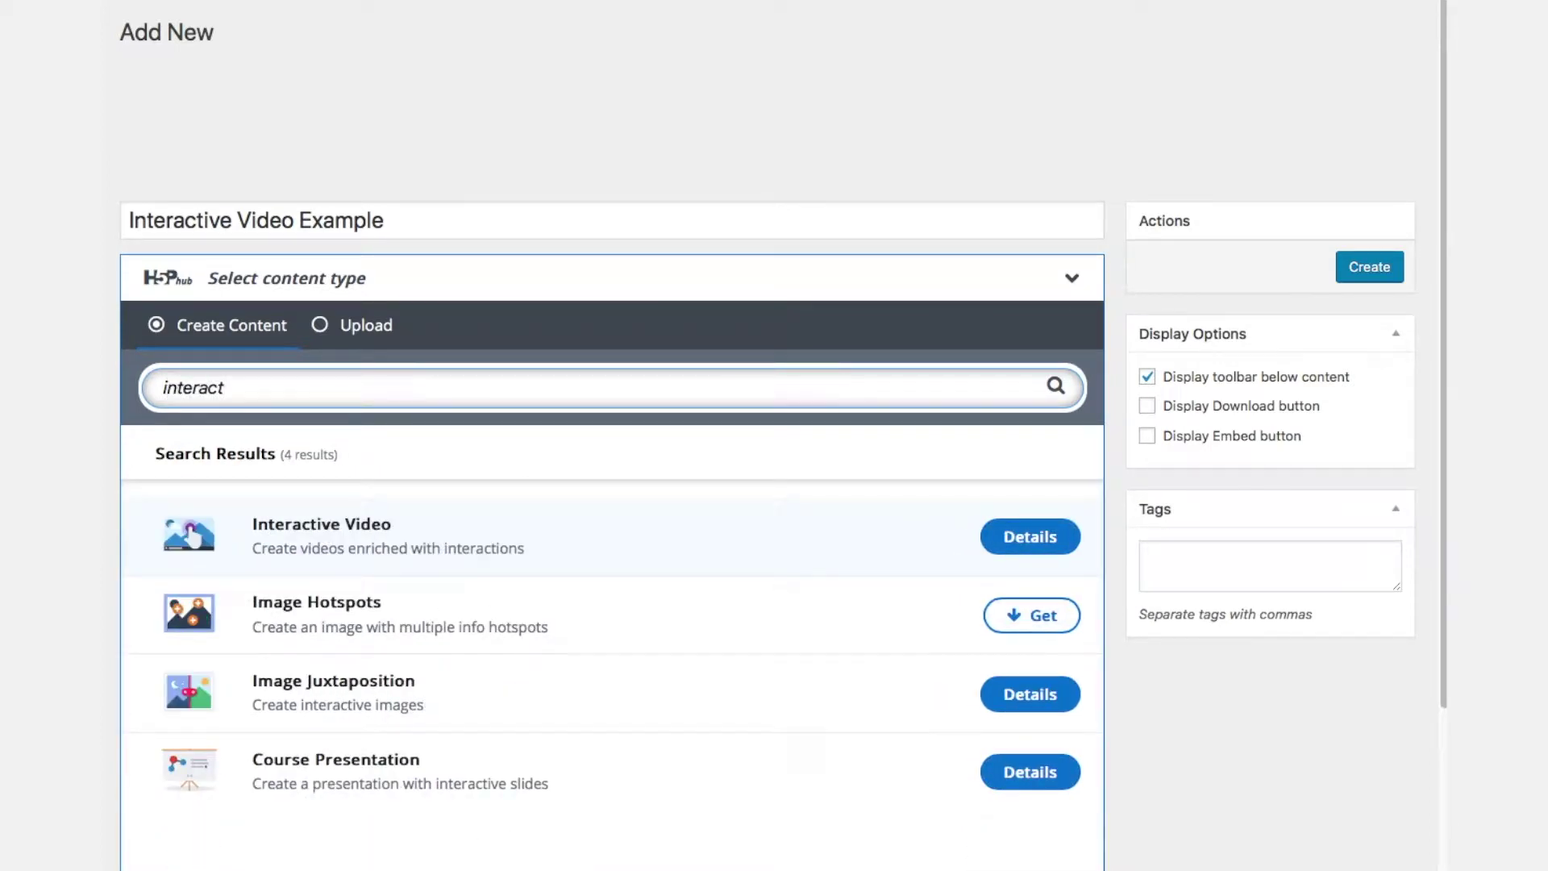
pyautogui.click(325, 533)
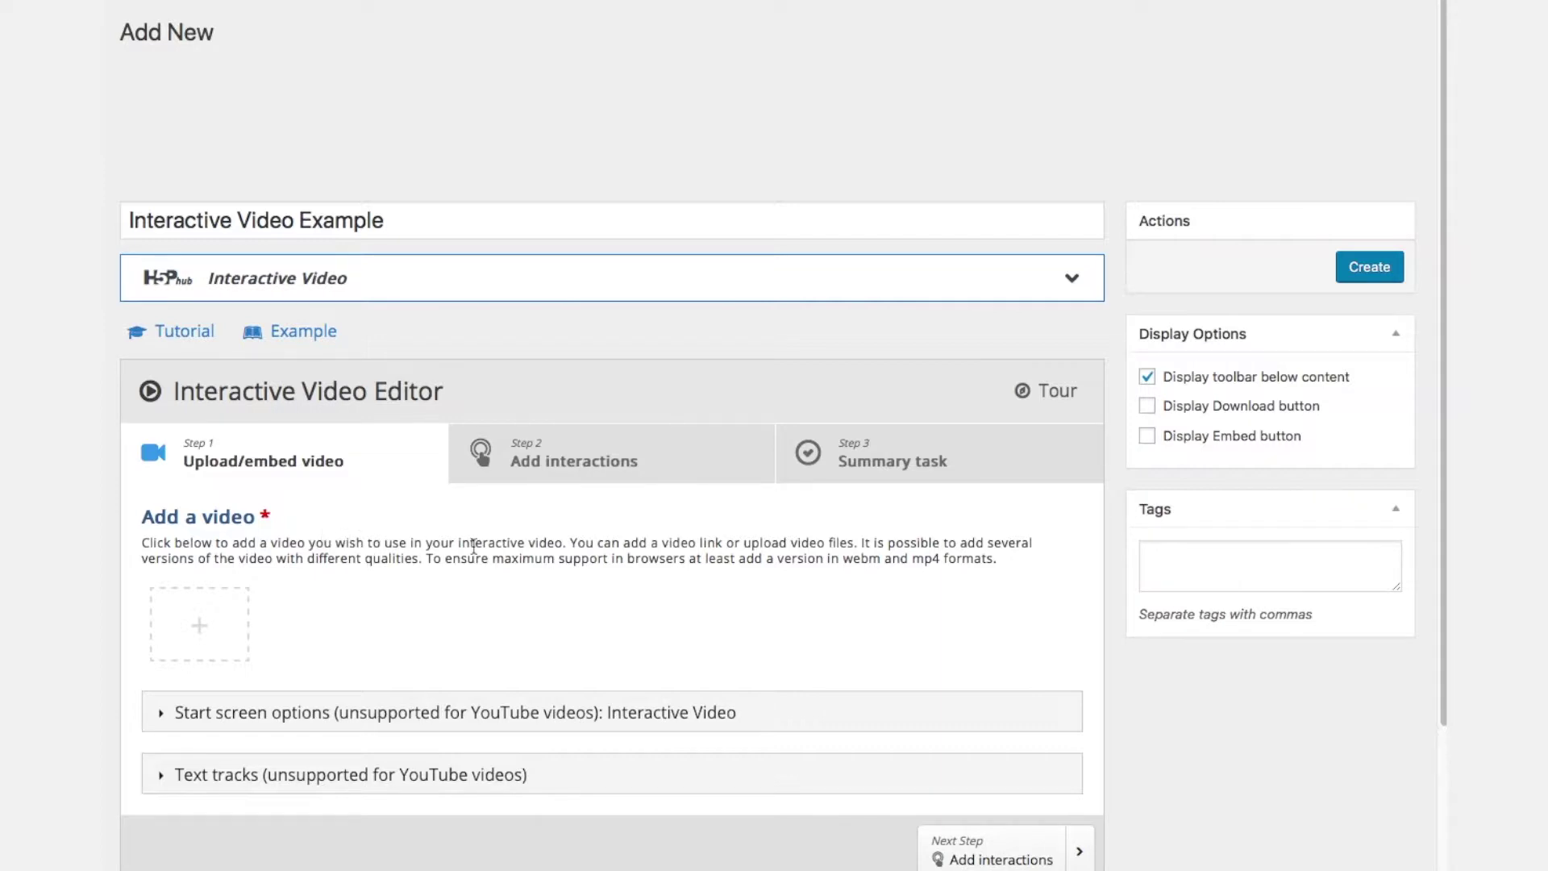
pyautogui.scroll(-3, 473, 546)
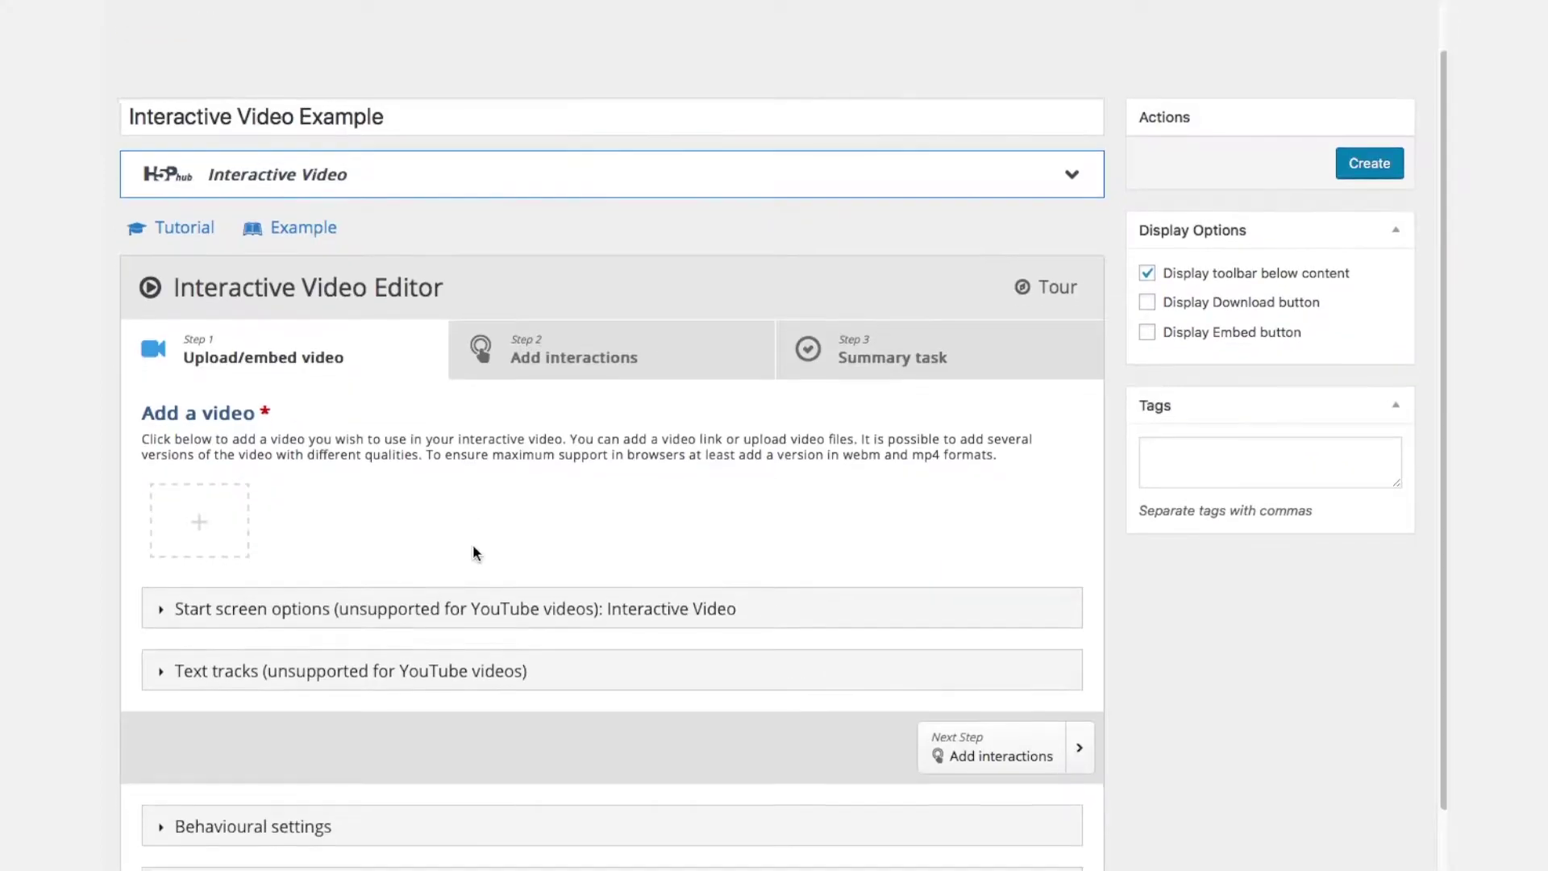
pyautogui.scroll(-2, 472, 543)
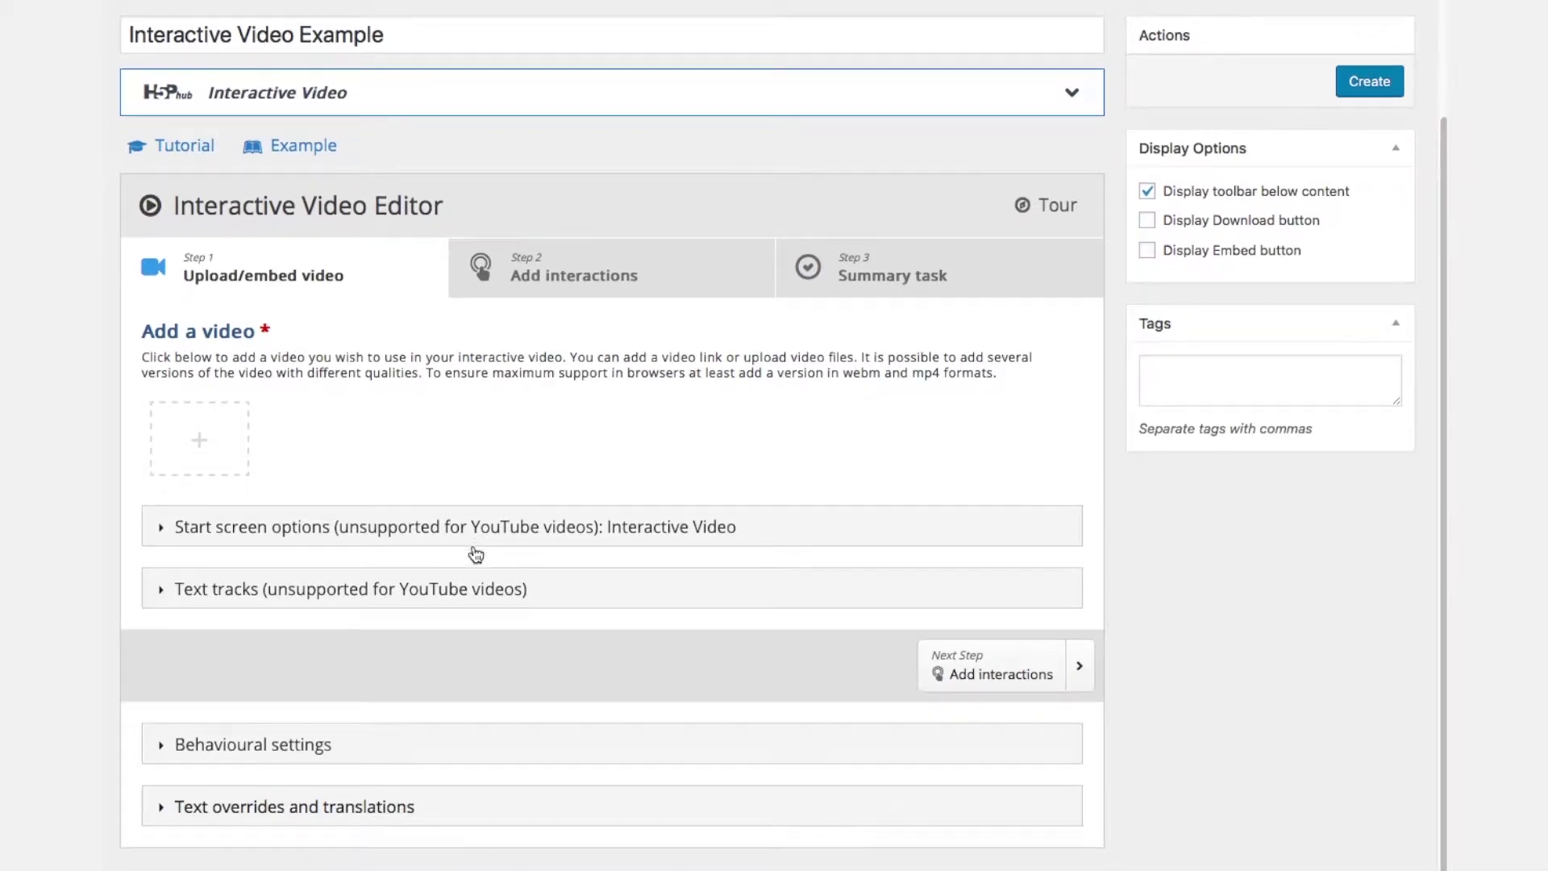
pyautogui.click(208, 442)
# - Paste the YouTube link as the video source, insert it, and continue to Add interactions
pyautogui.click(642, 456)
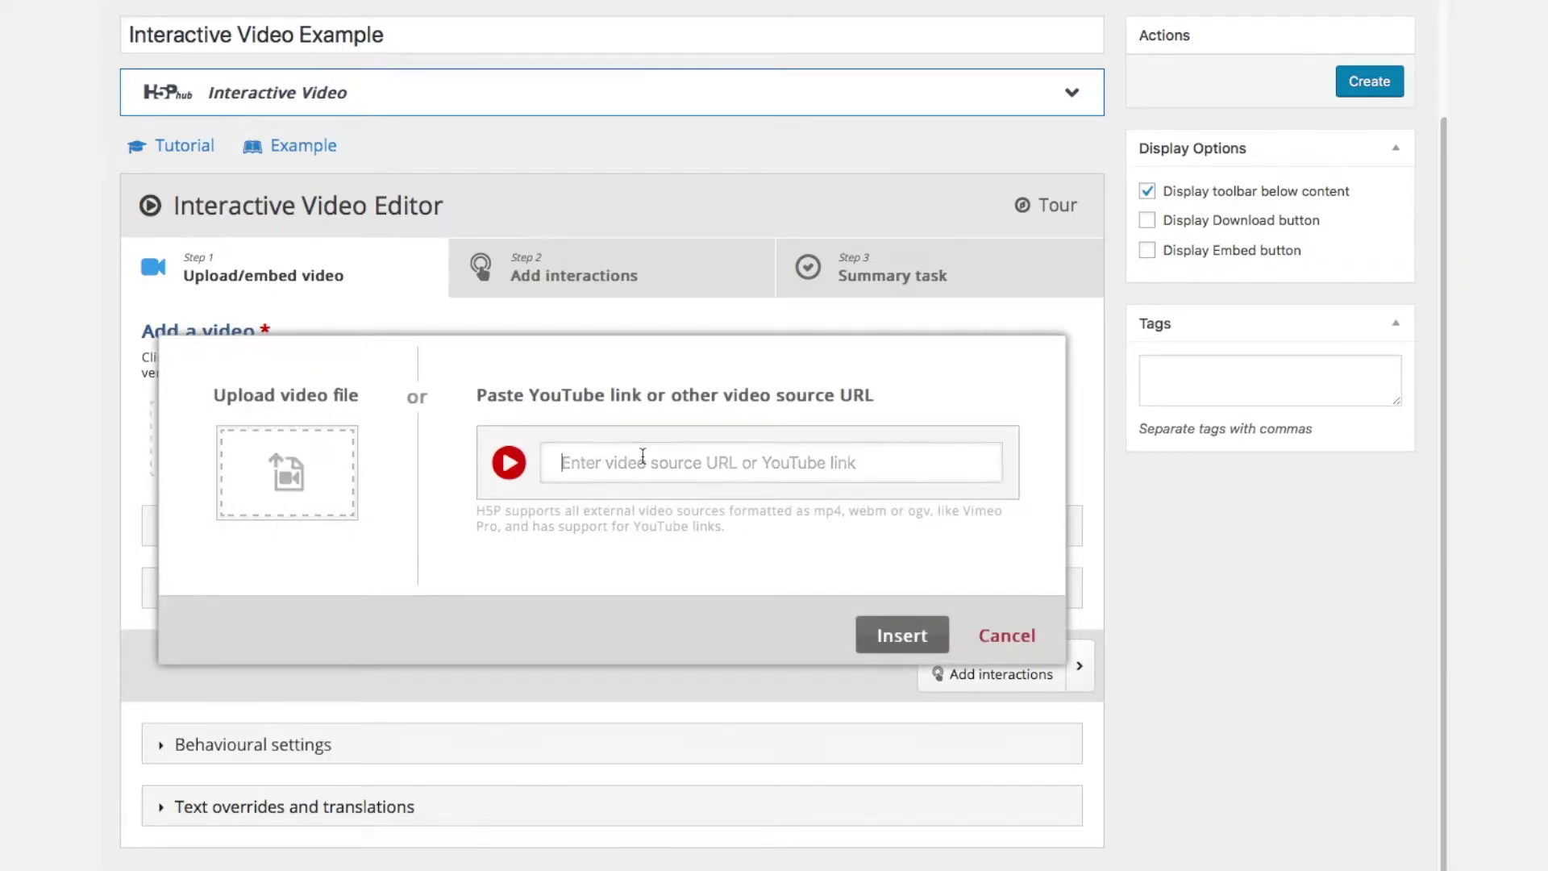
pyautogui.rightClick(641, 456)
pyautogui.click(681, 506)
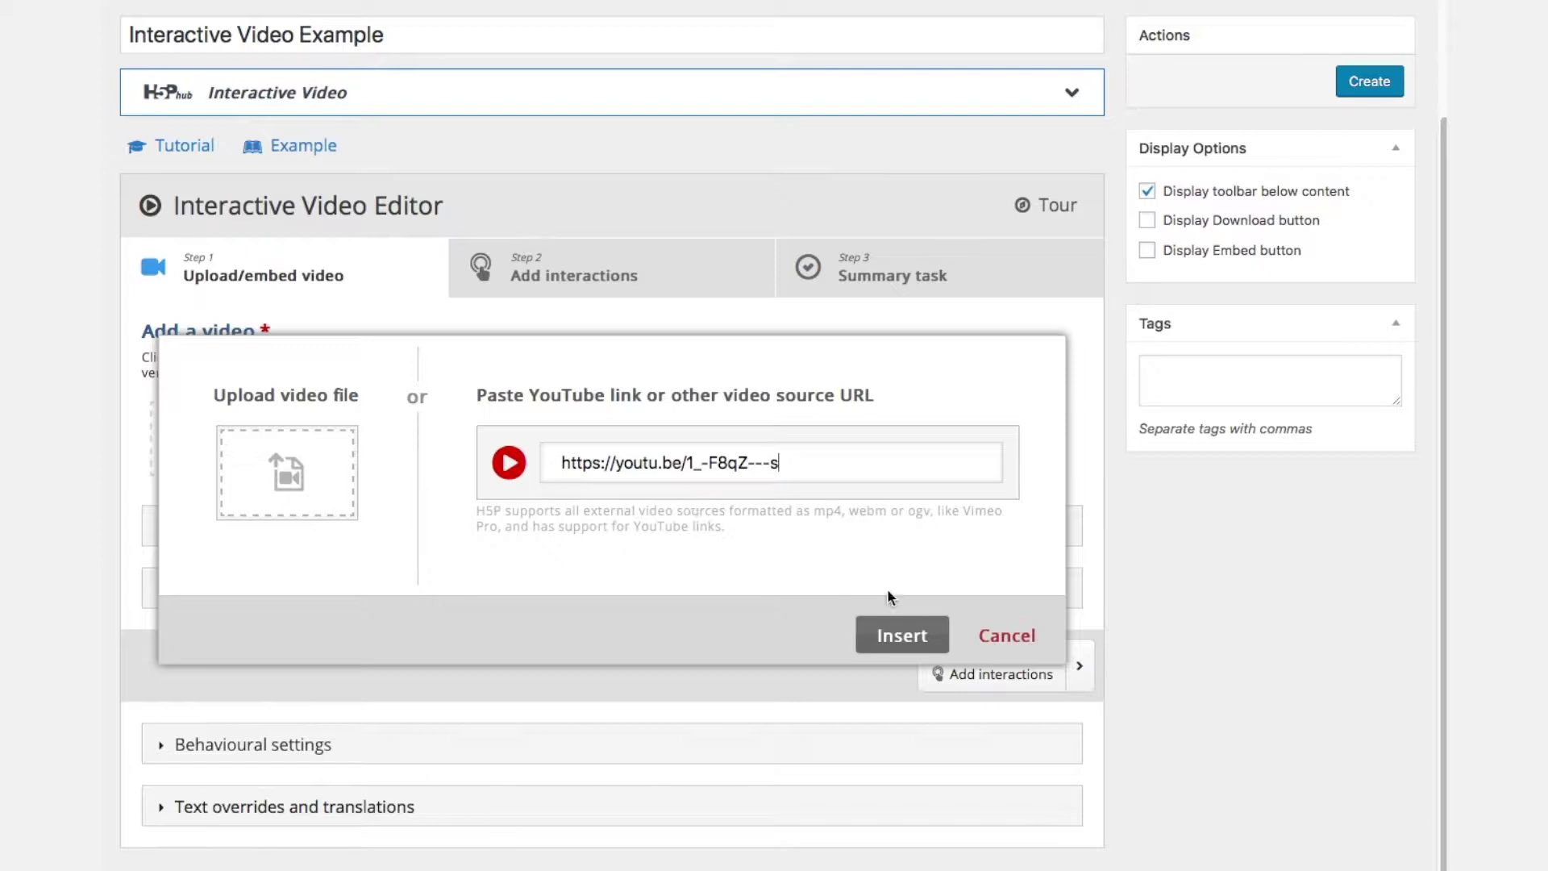
pyautogui.click(906, 635)
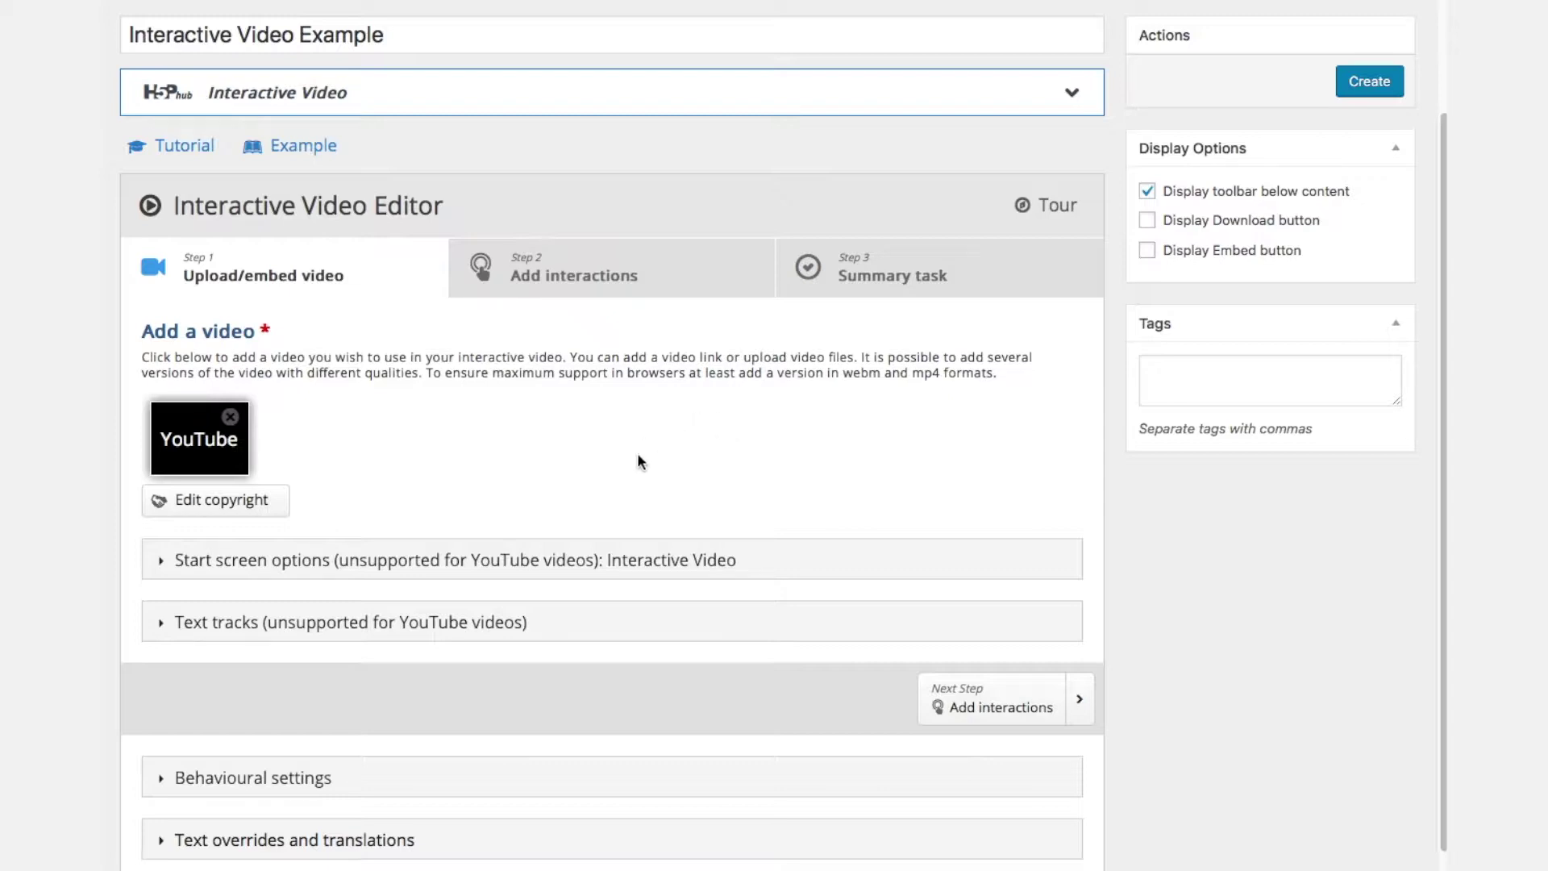
pyautogui.click(998, 710)
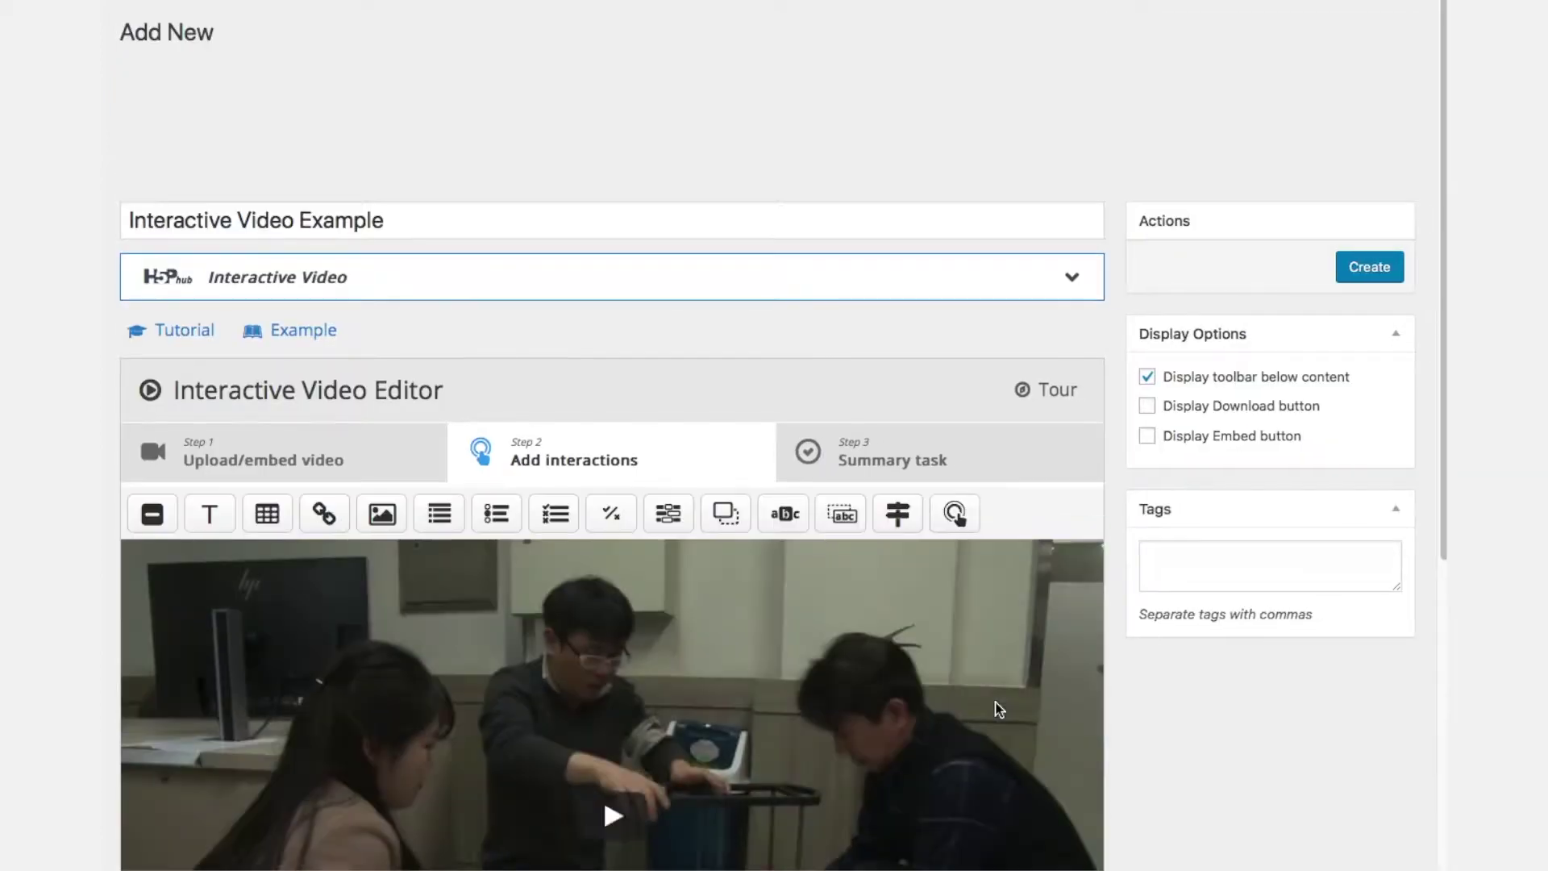
# - Scroll down to the video preview and play it up to 0:06
pyautogui.scroll(-2, 1137, 758)
pyautogui.scroll(-2, 1150, 763)
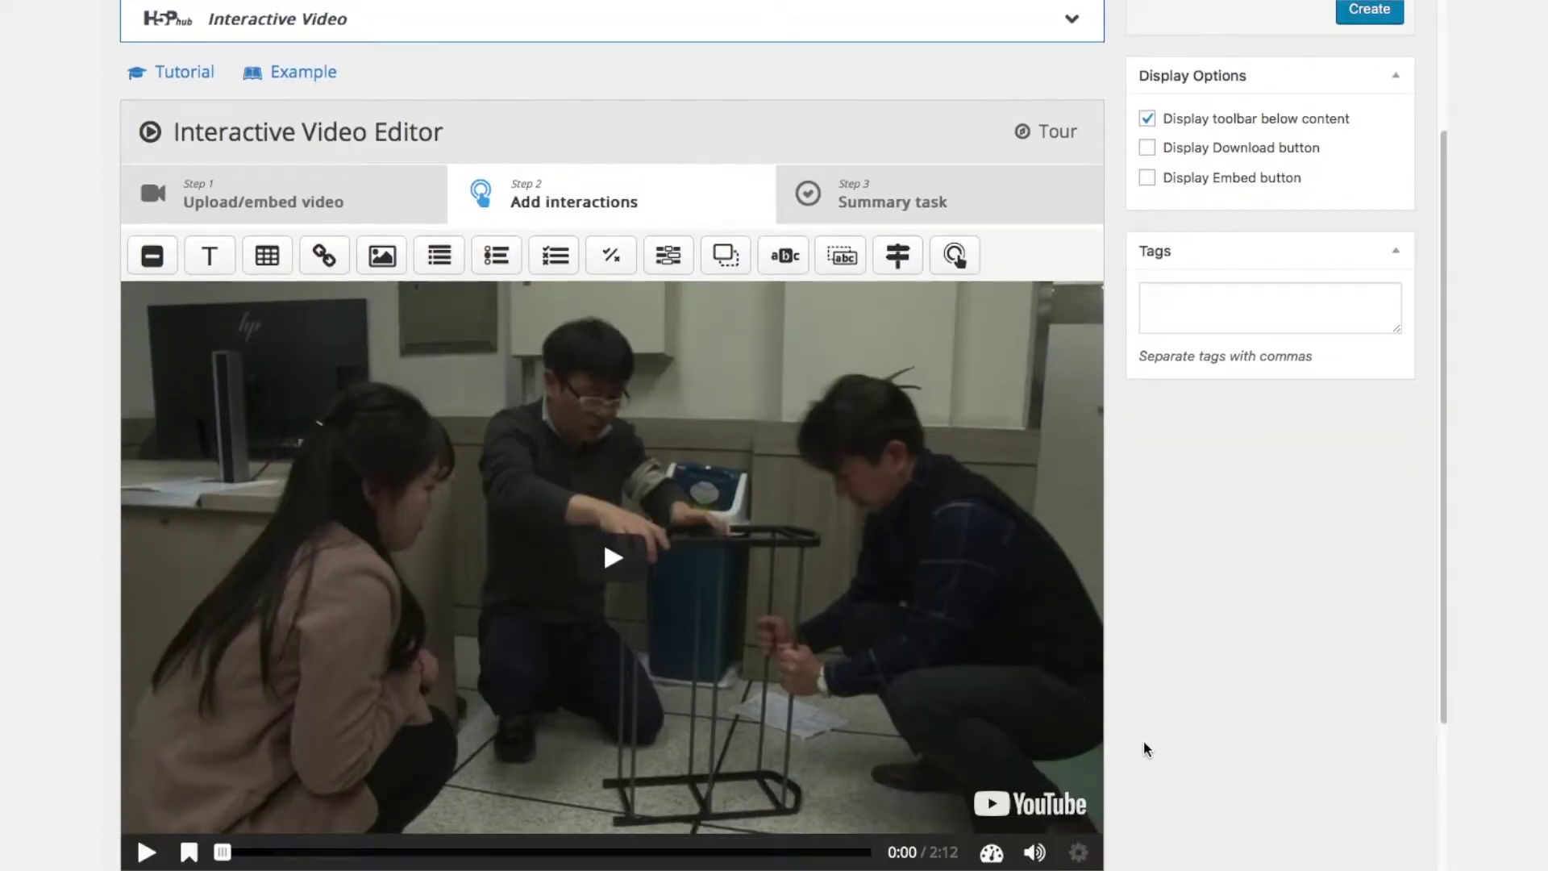
pyautogui.scroll(-3, 1132, 766)
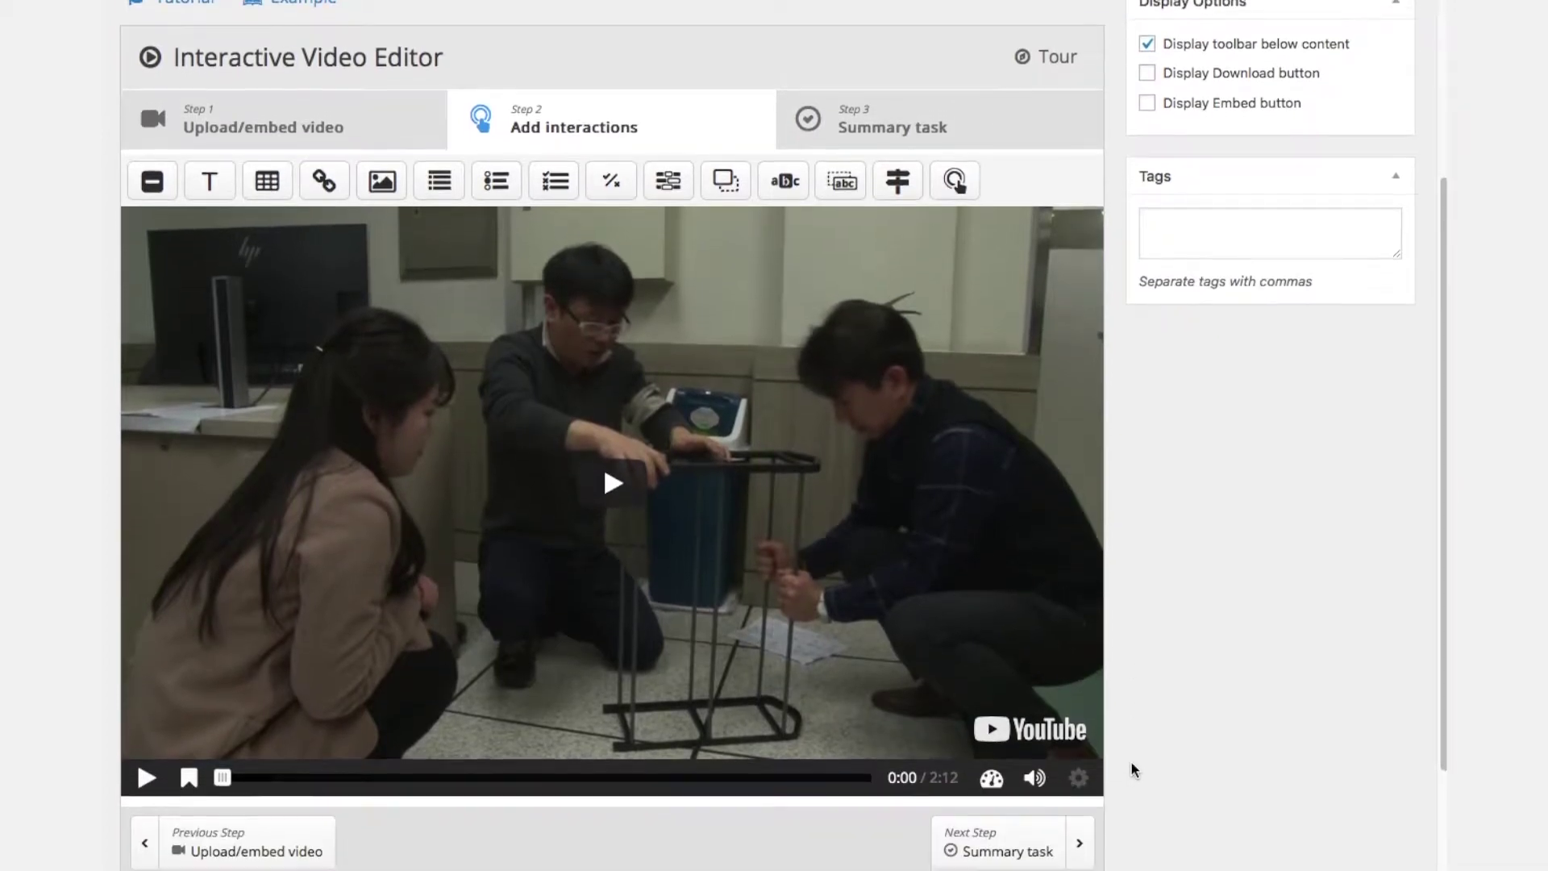
pyautogui.scroll(-1, 1131, 764)
pyautogui.scroll(-1, 1131, 768)
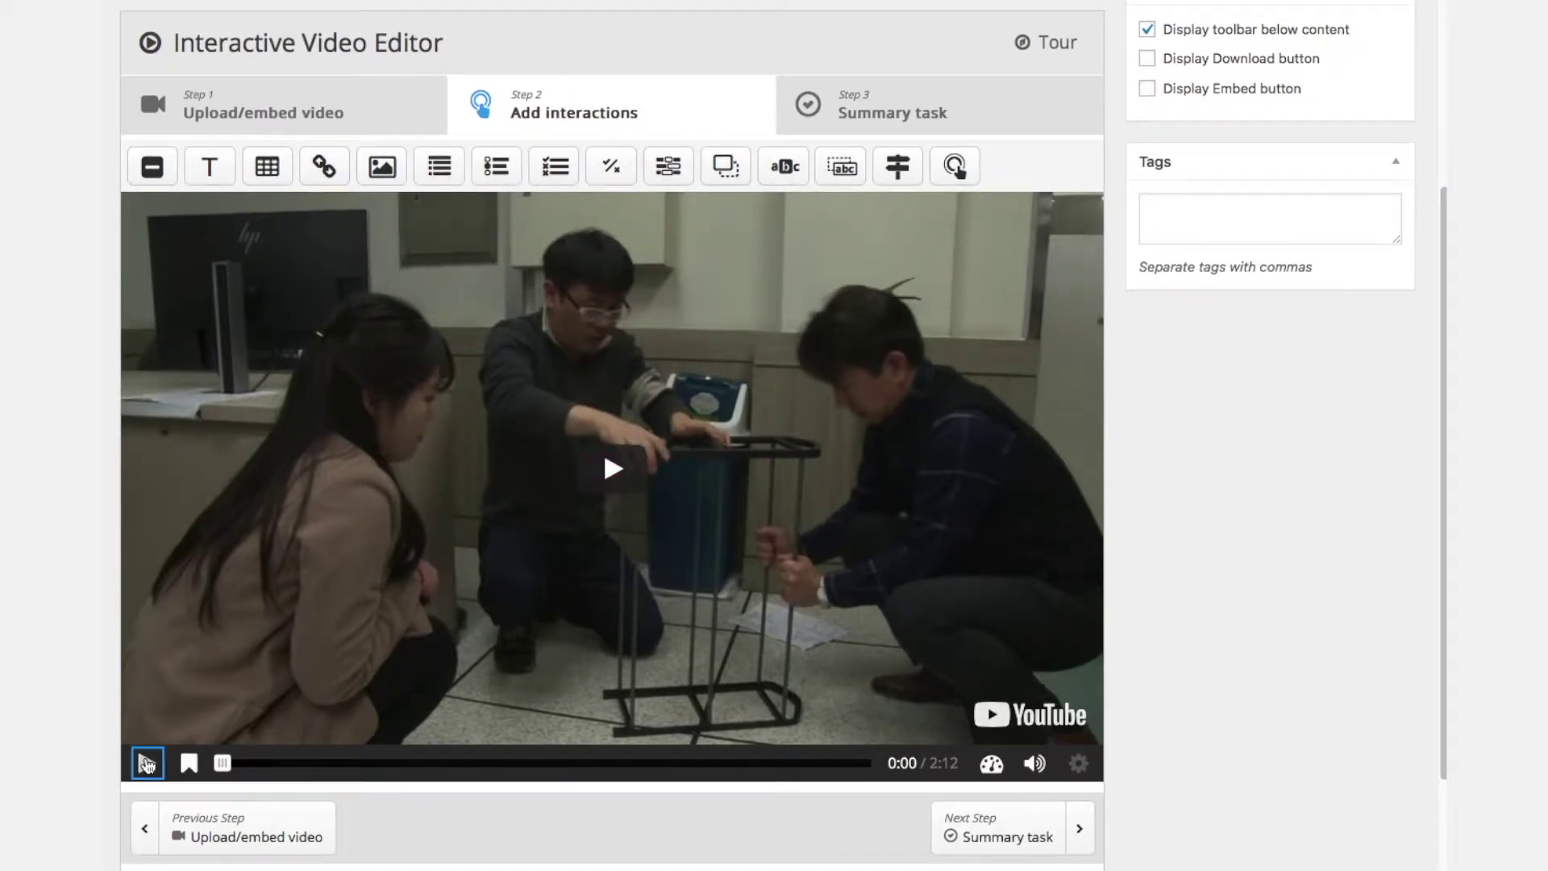
pyautogui.click(147, 762)
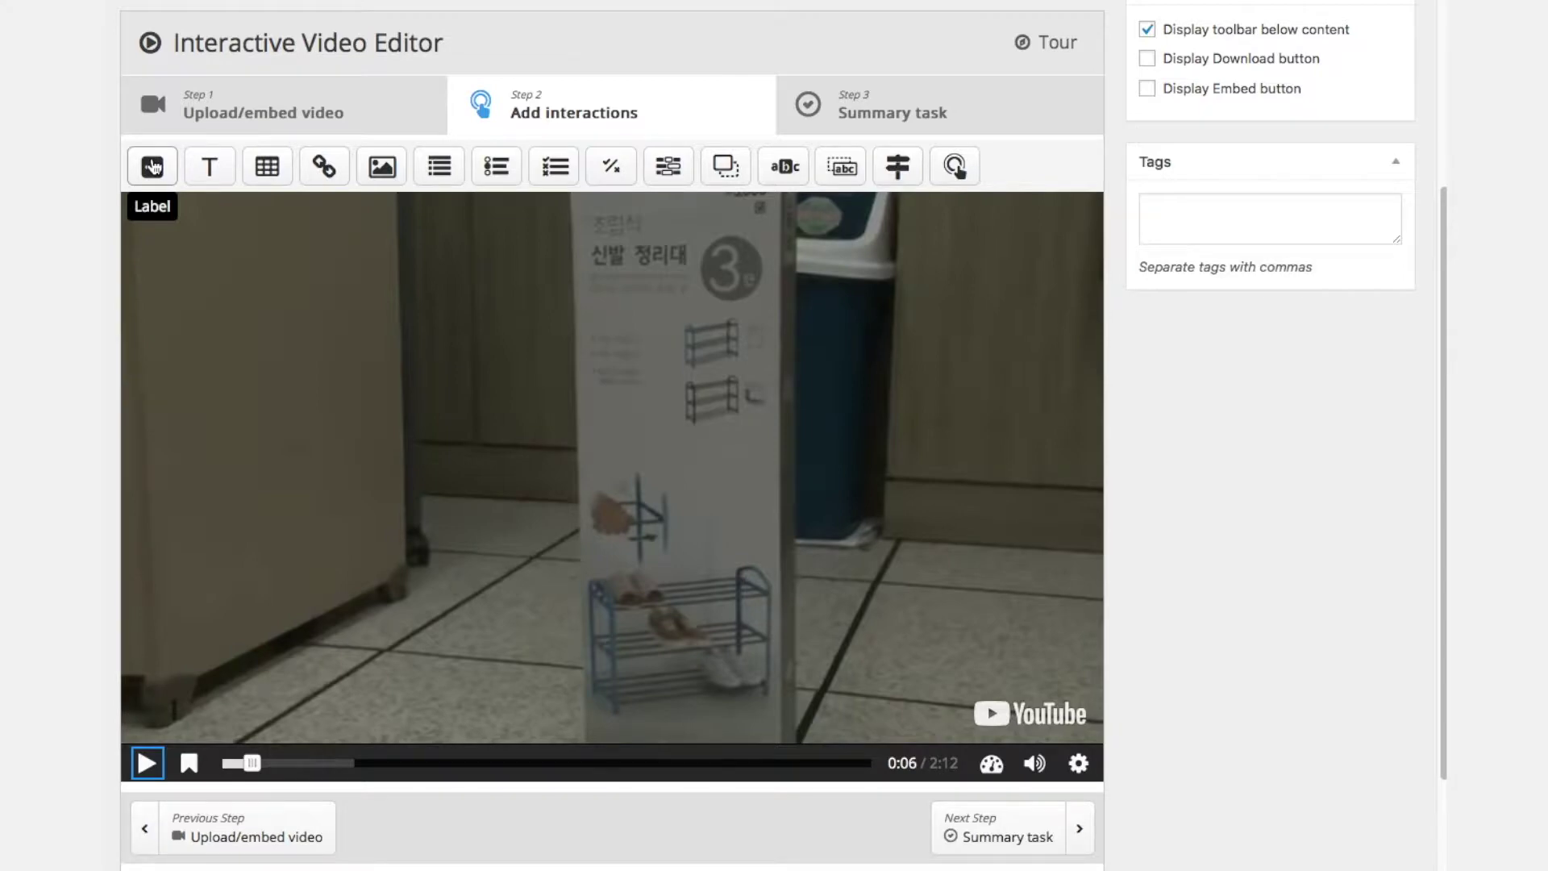
# - Add a Label at 0:06 with the text 'This is the poster' and pause playback at 0:13
pyautogui.click(153, 166)
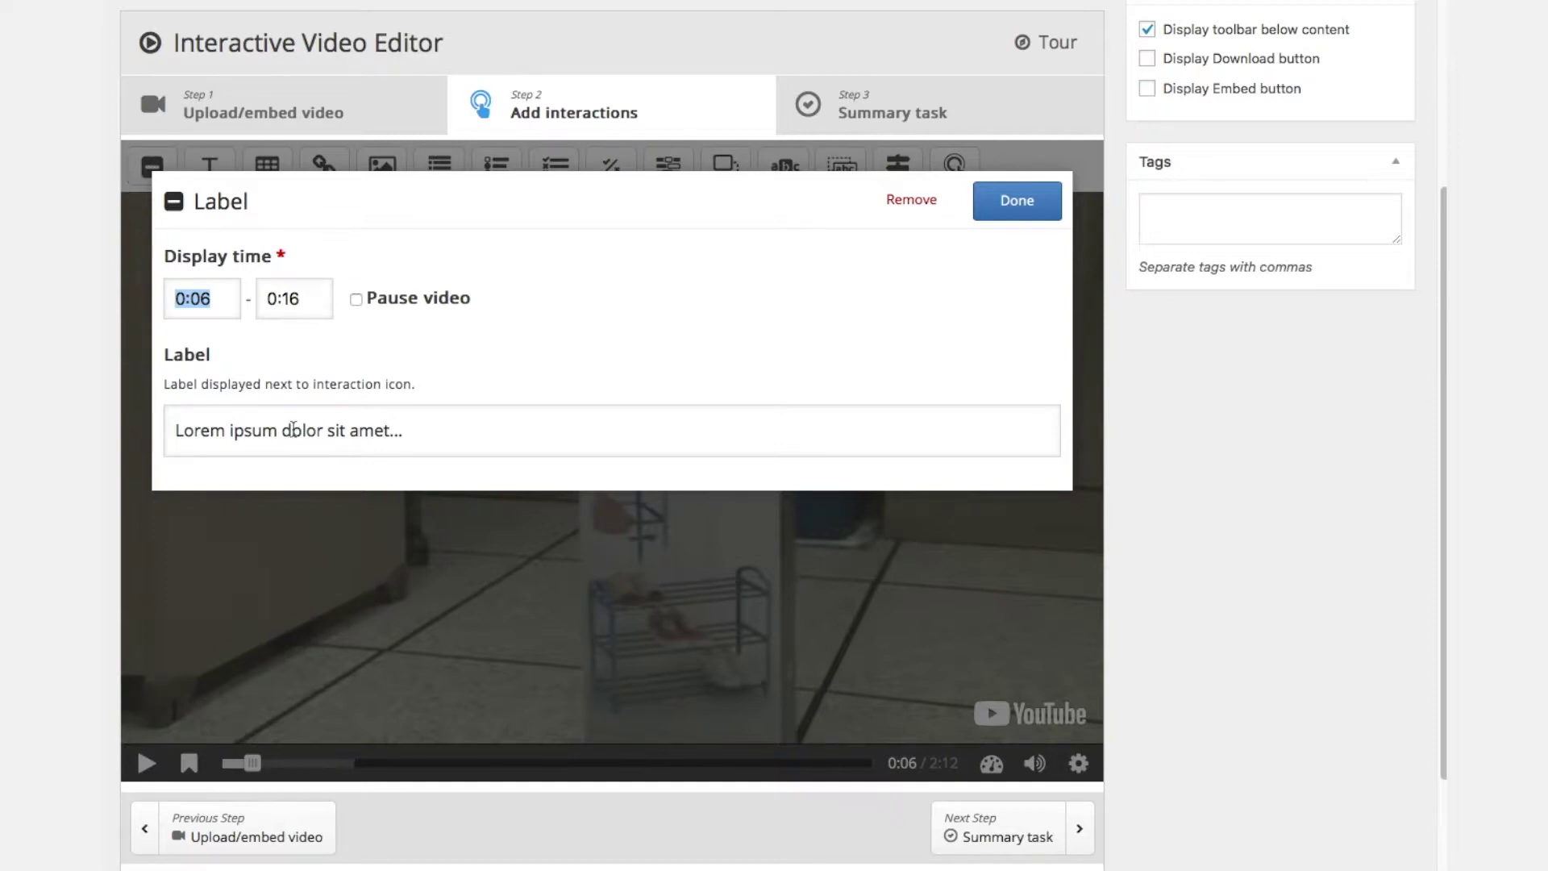
pyautogui.click(292, 427)
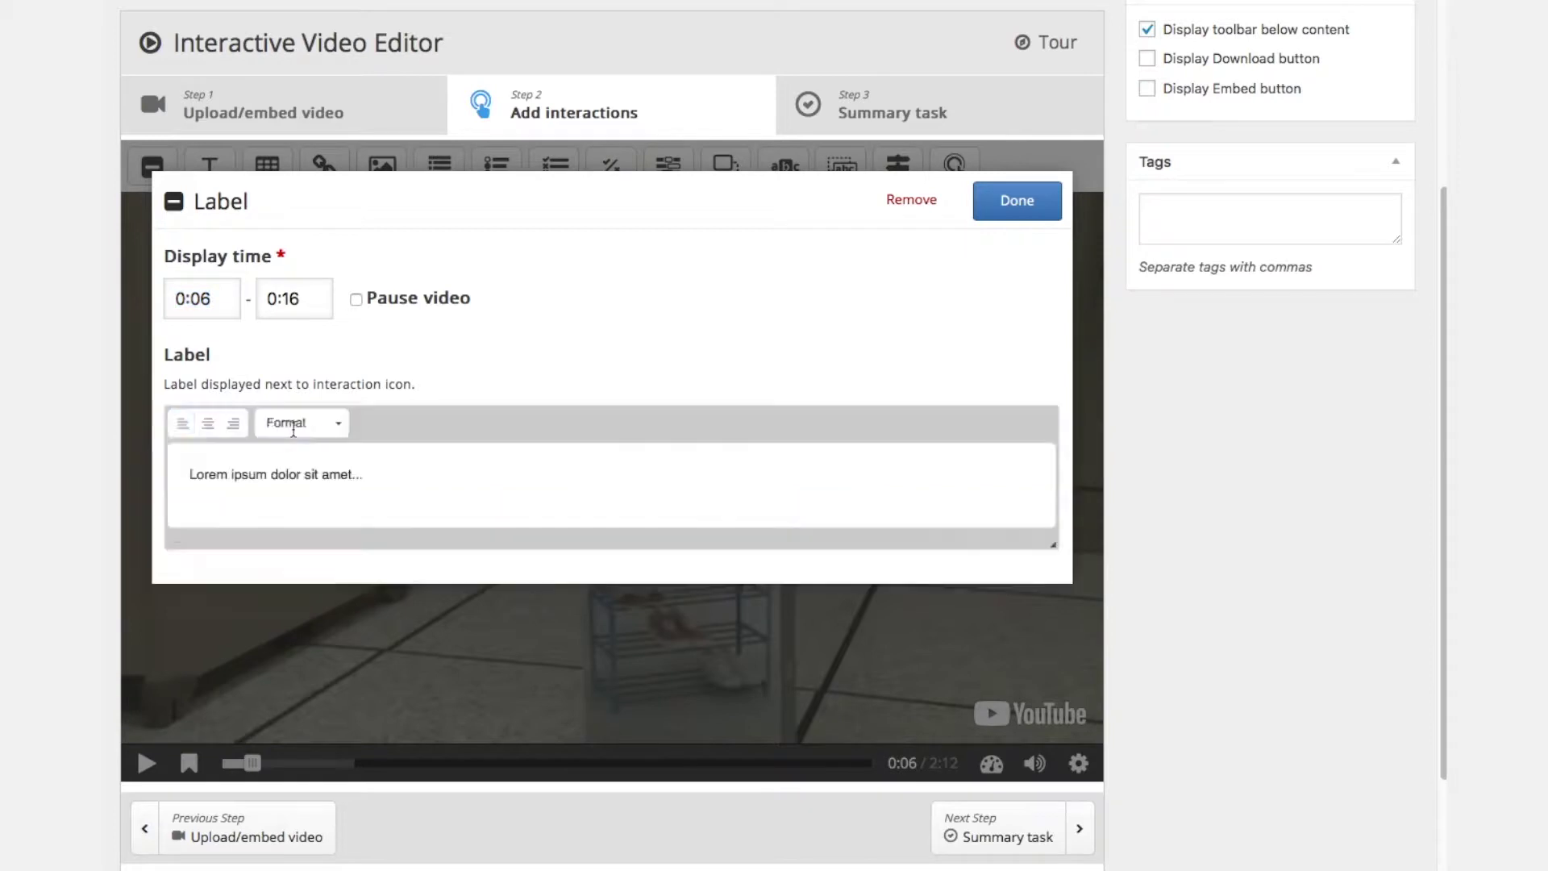
pyautogui.tripleClick(309, 475)
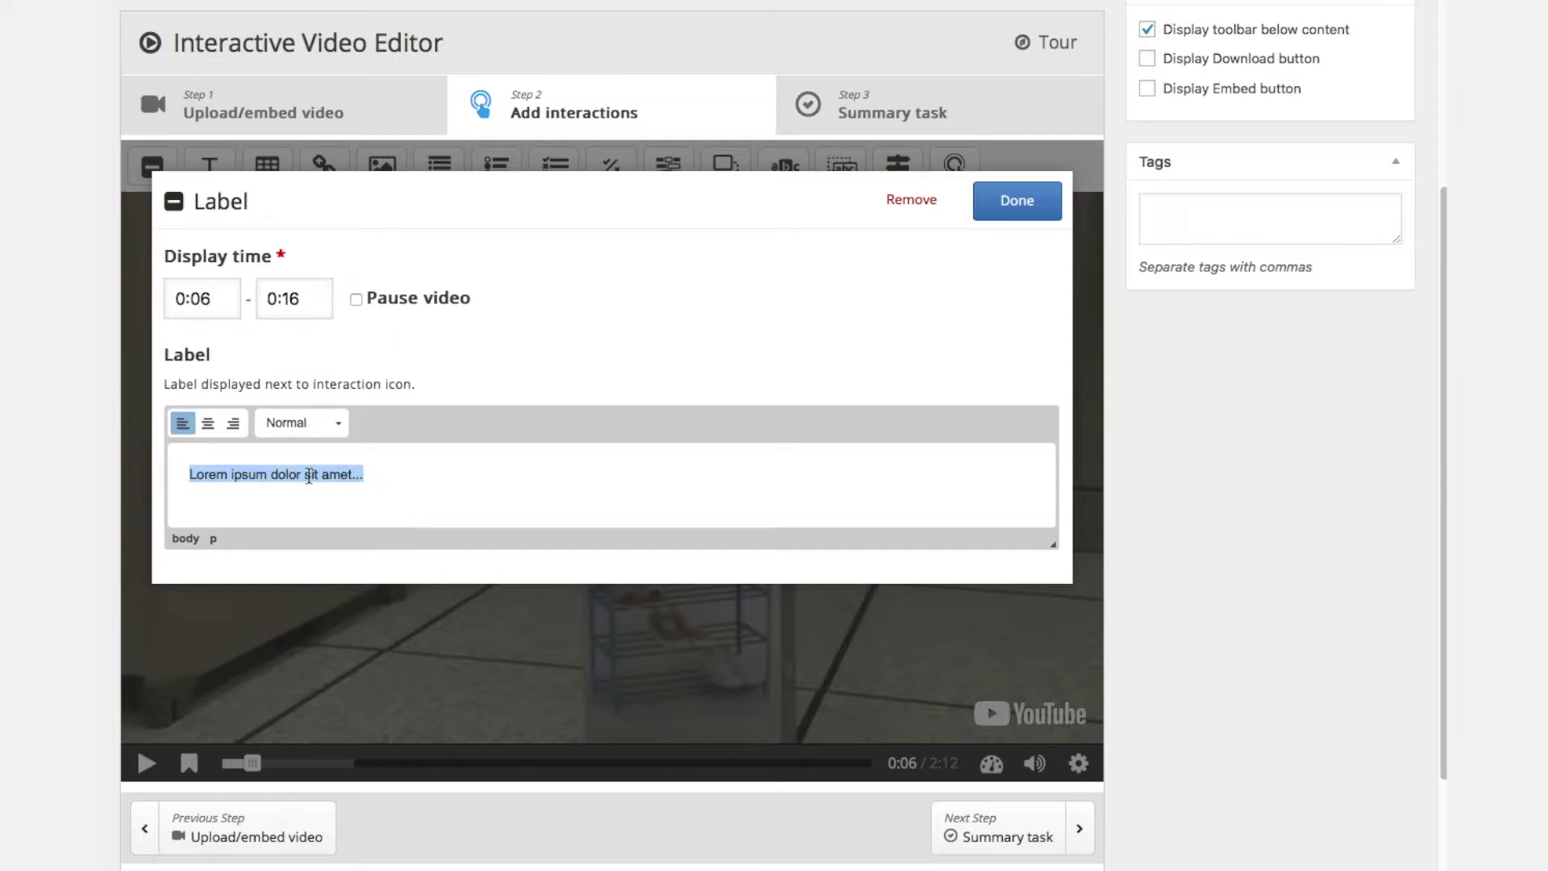
pyautogui.write('This is the')
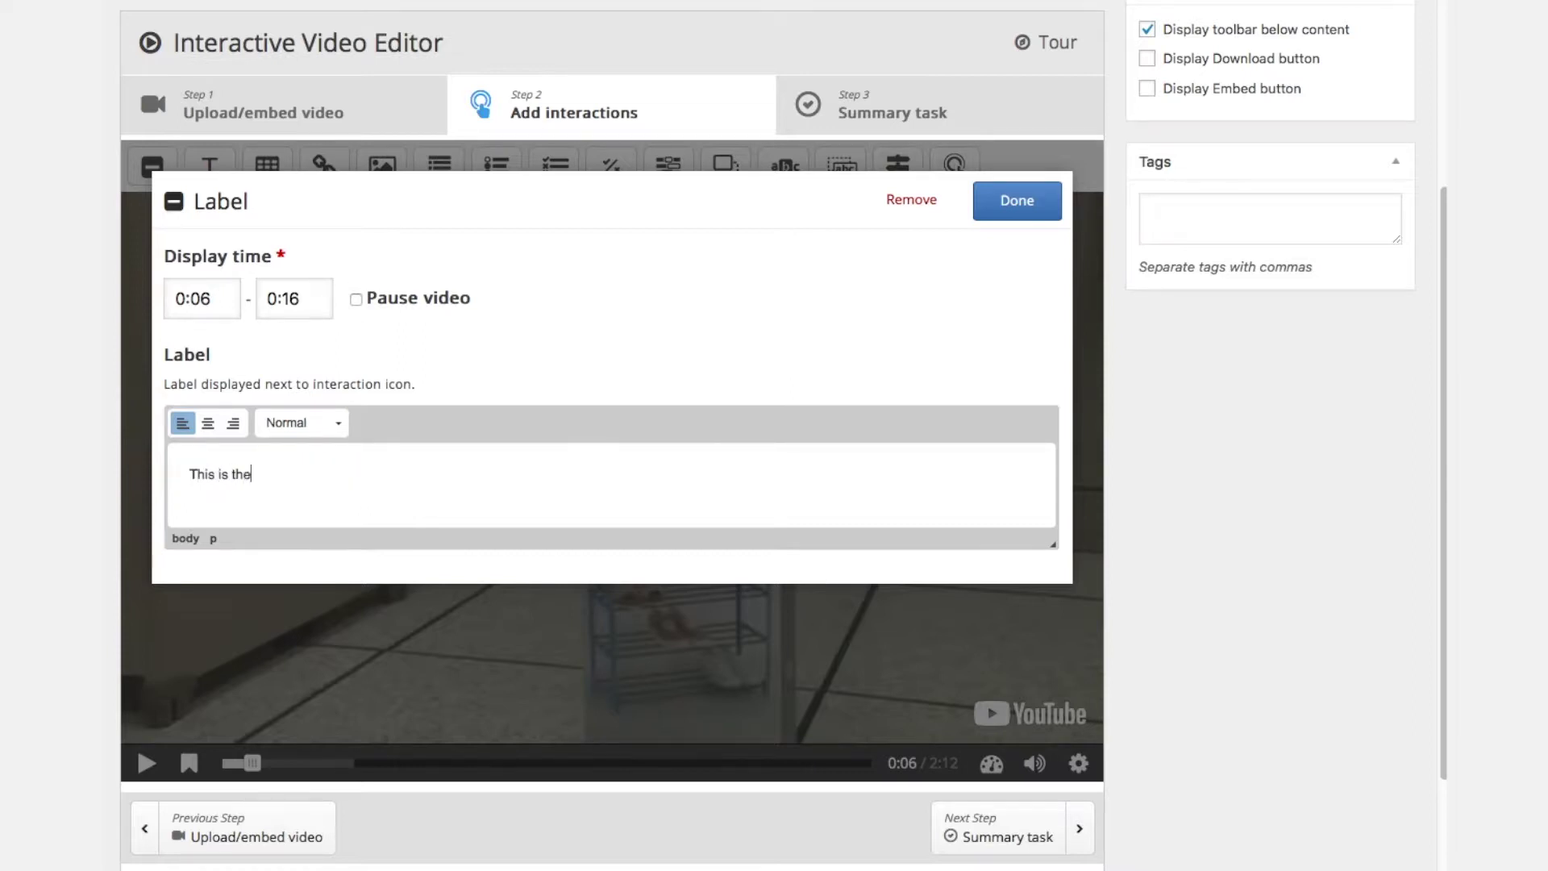
pyautogui.write(' poster')
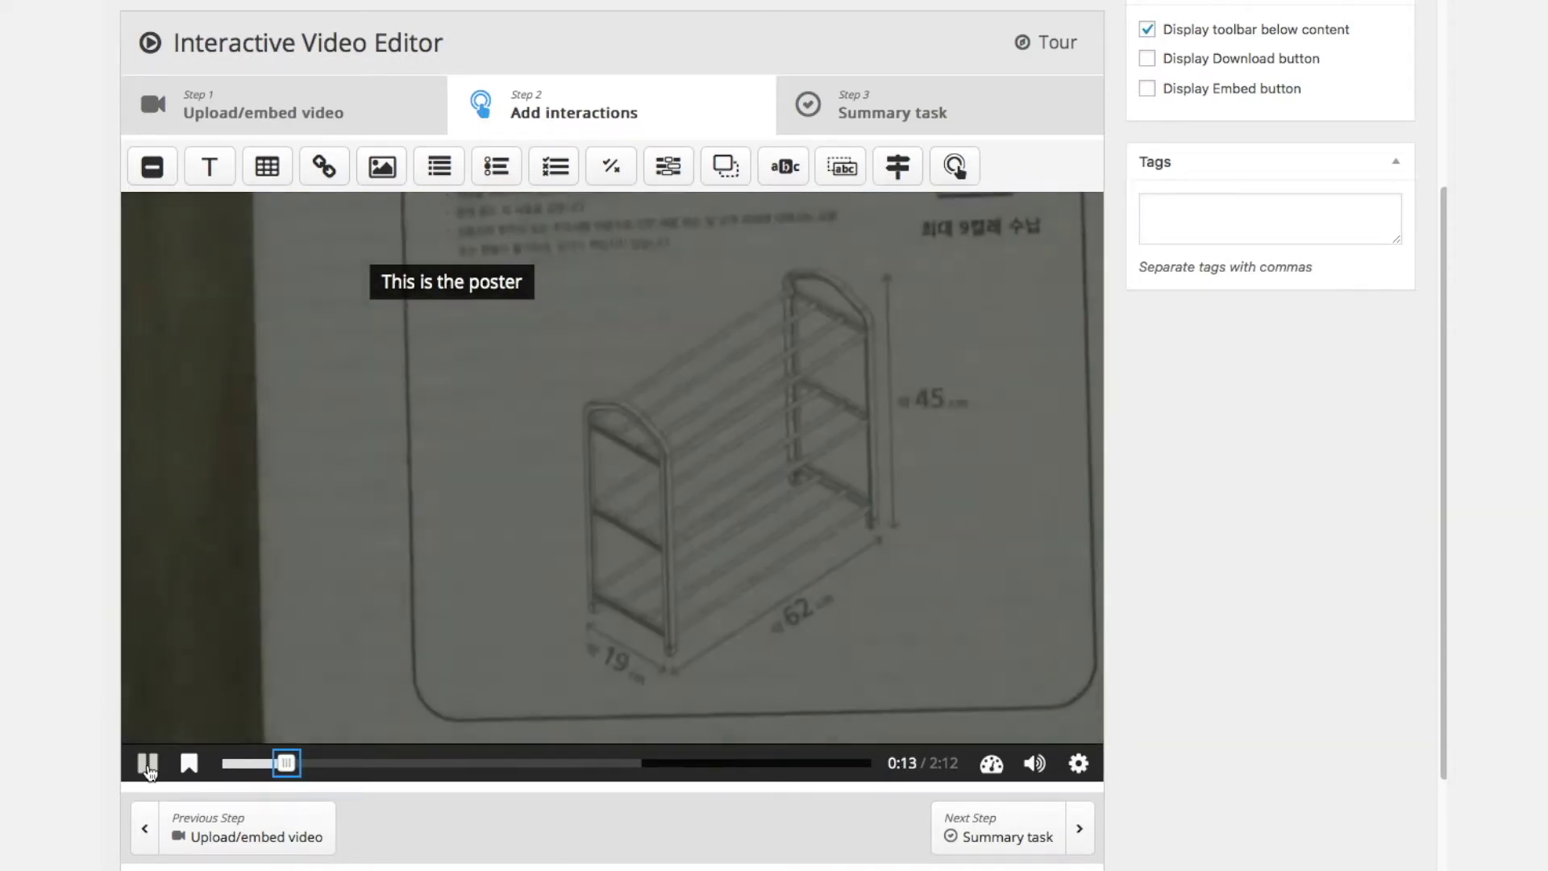
pyautogui.click(148, 765)
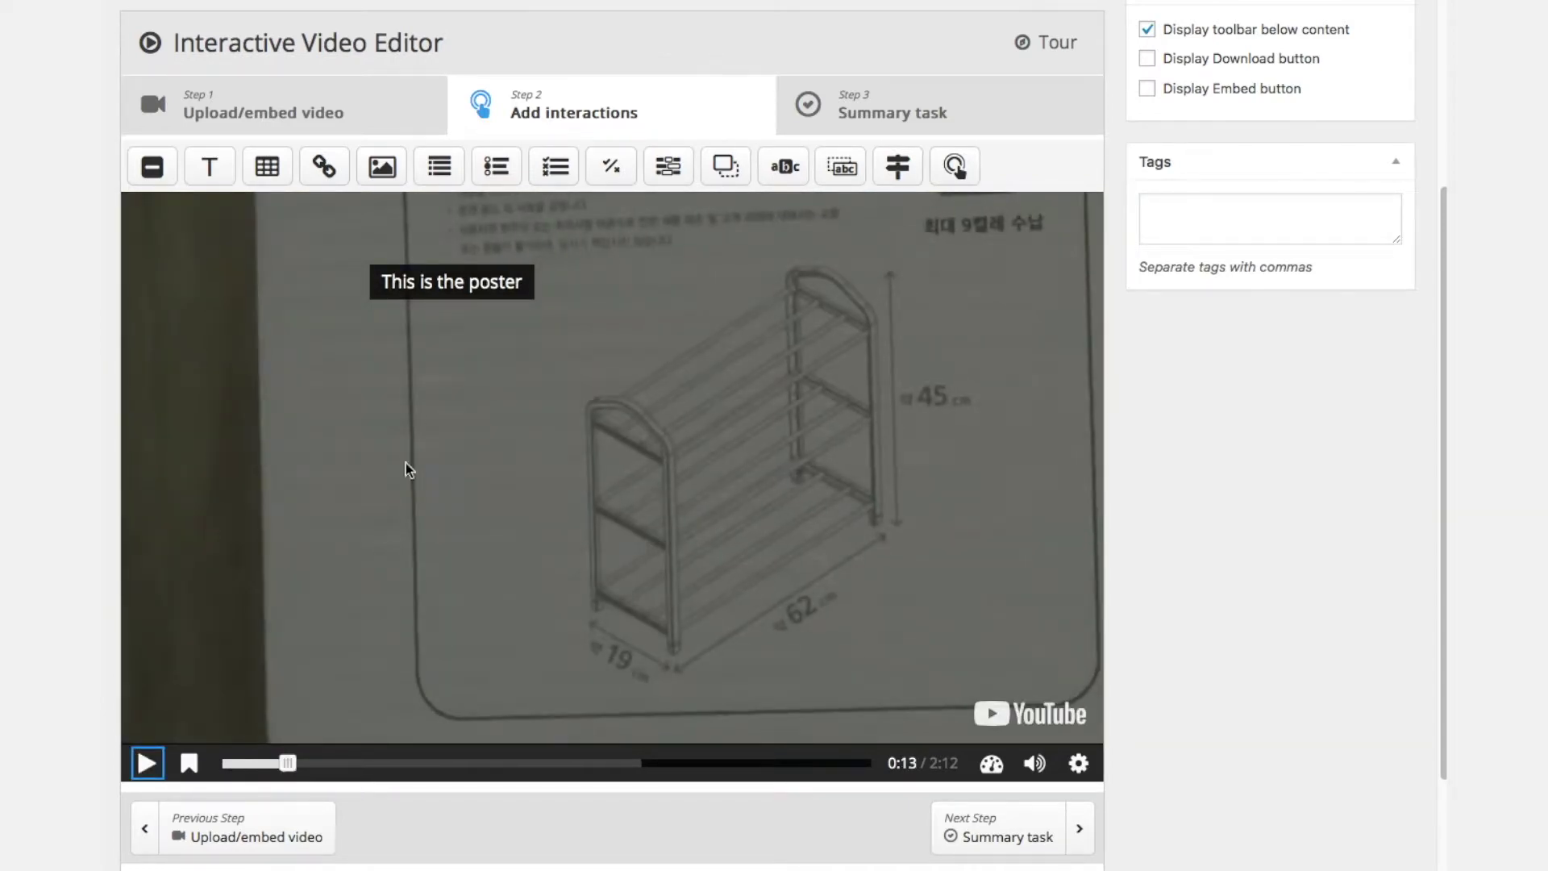
# - Set the poster label to display from 0:10 to 0:12 with Pause video enabled
pyautogui.doubleClick(450, 266)
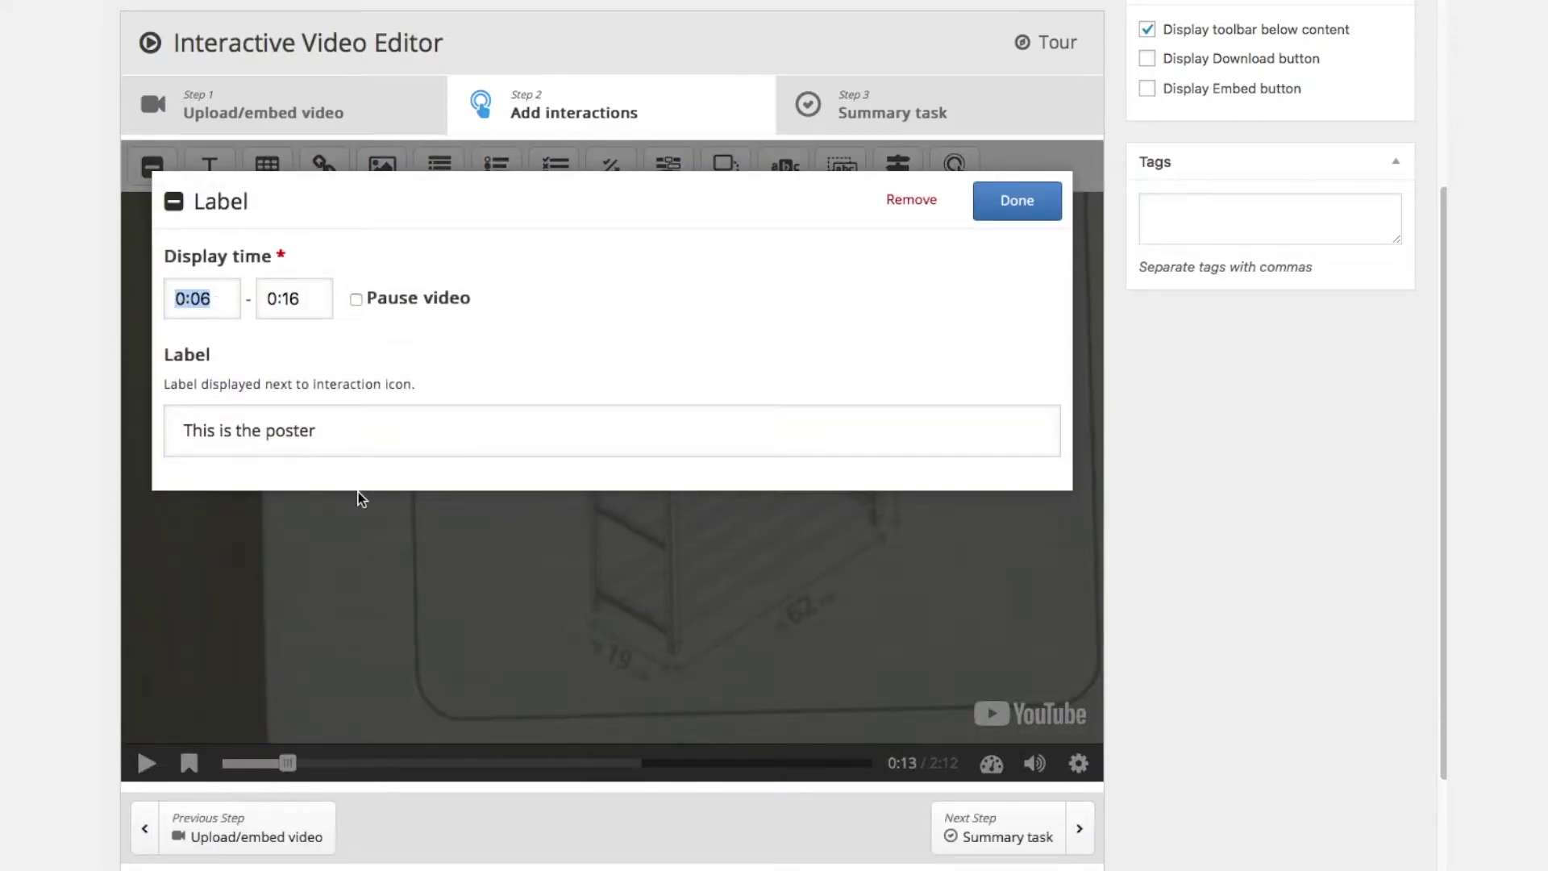
pyautogui.click(201, 302)
pyautogui.moveTo(212, 300); pyautogui.dragTo(195, 300)
pyautogui.write('10')
pyautogui.moveTo(292, 300); pyautogui.dragTo(302, 301)
pyautogui.write('2')
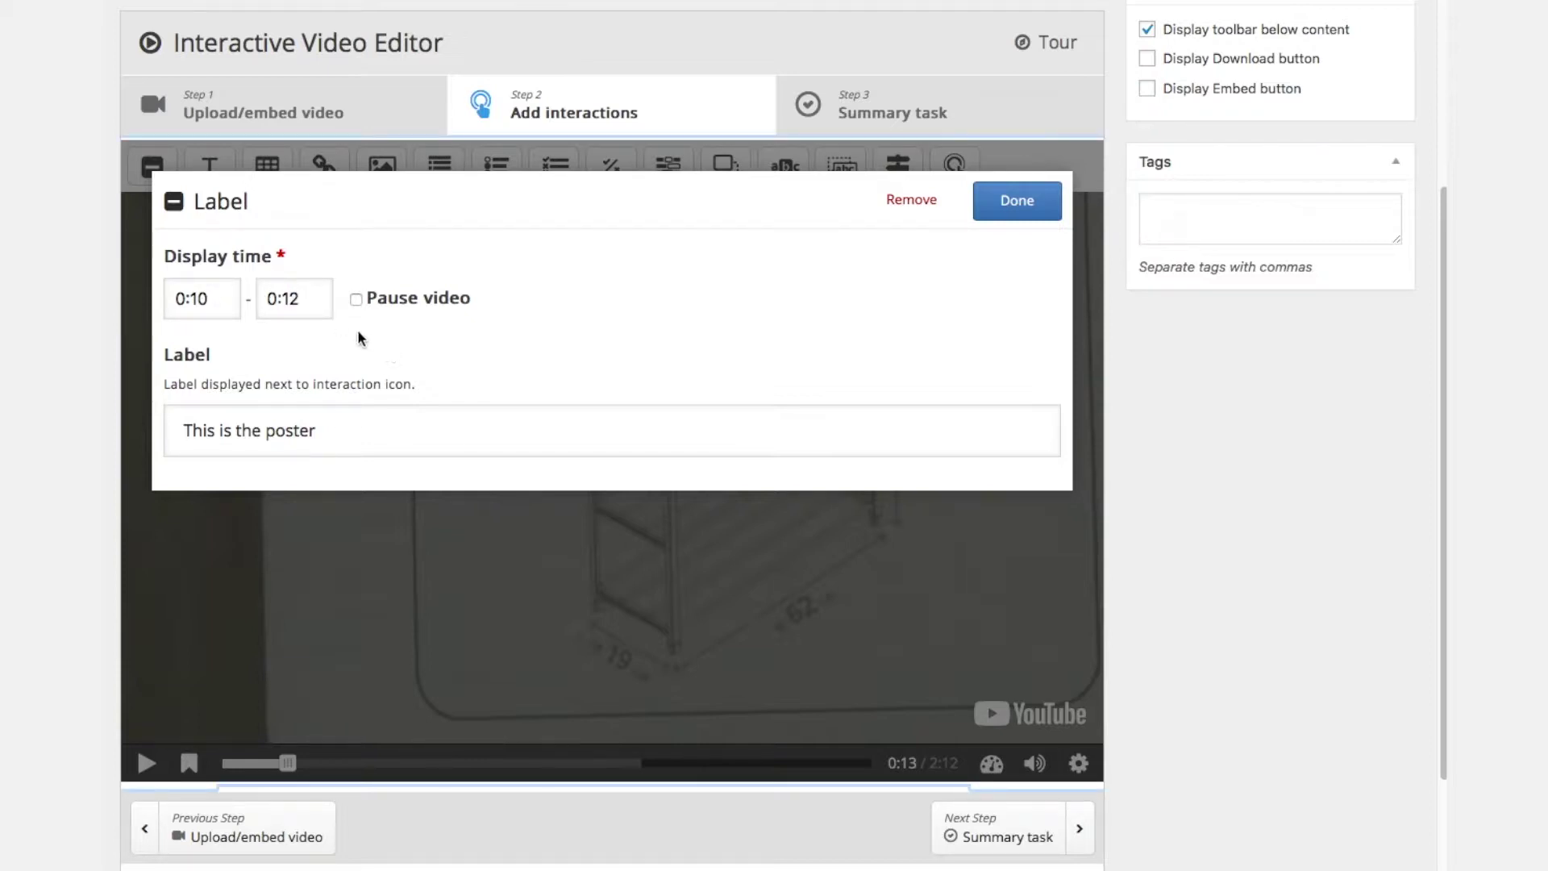
pyautogui.click(356, 299)
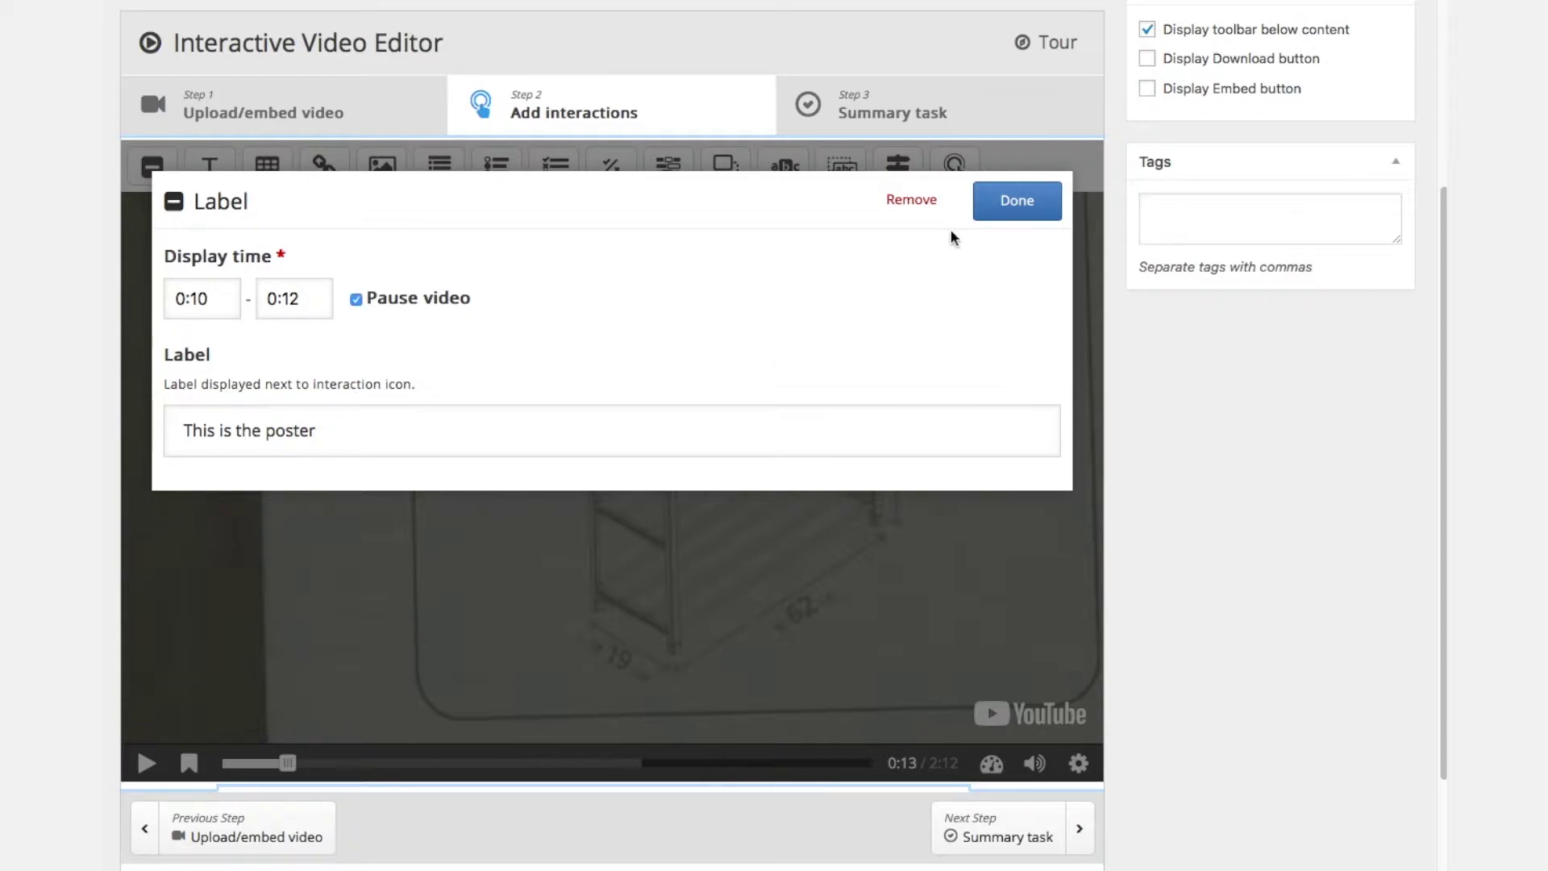
pyautogui.click(997, 212)
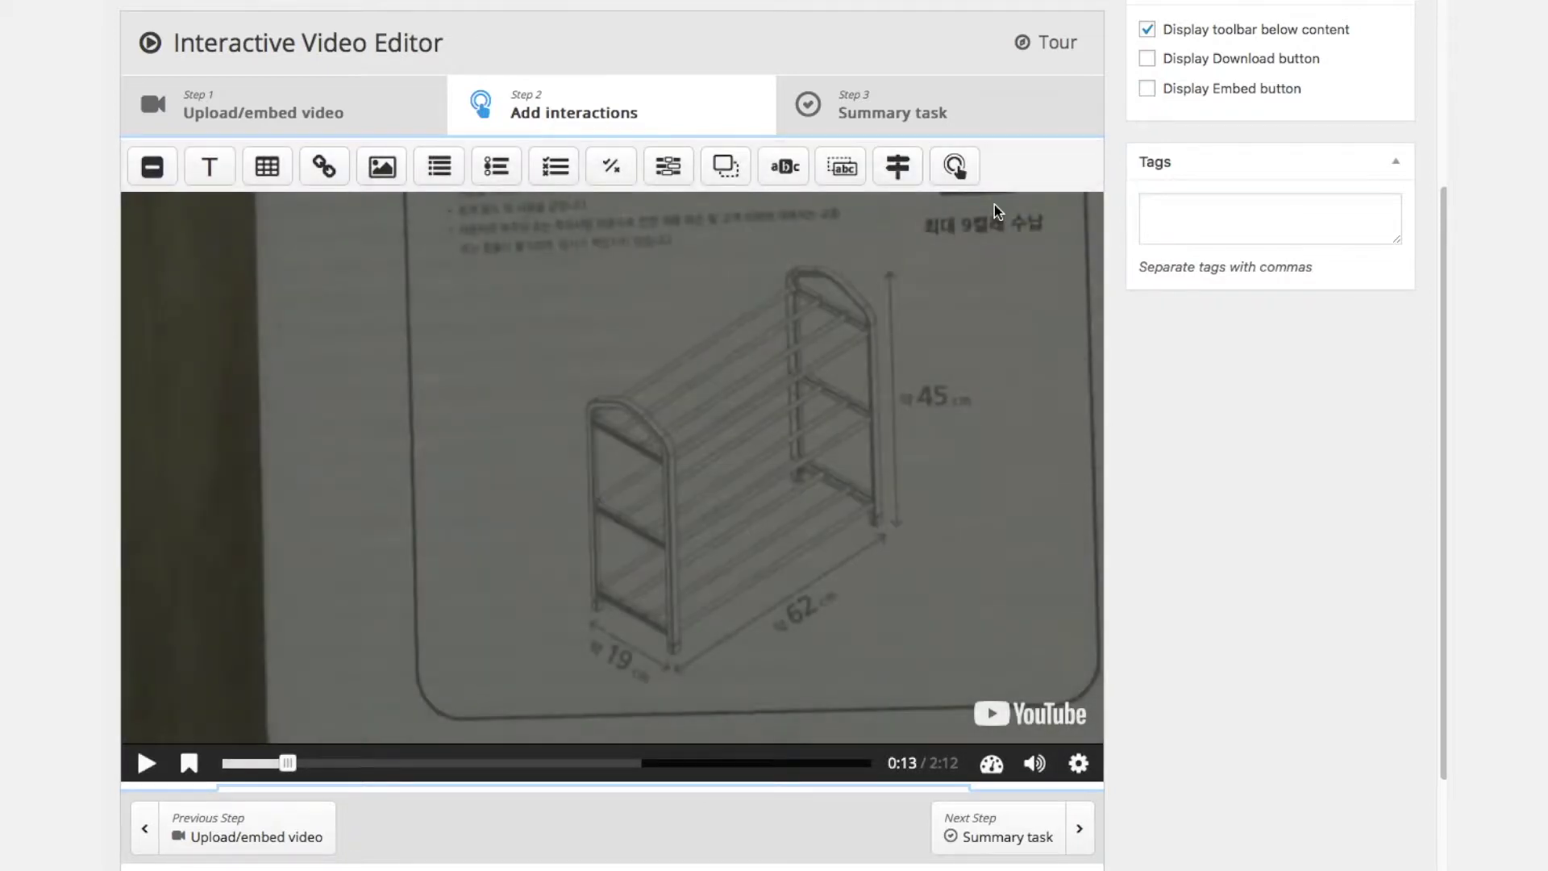
# - Replay from 0:08 to test the label, then move its start time to 0:08
pyautogui.click(261, 764)
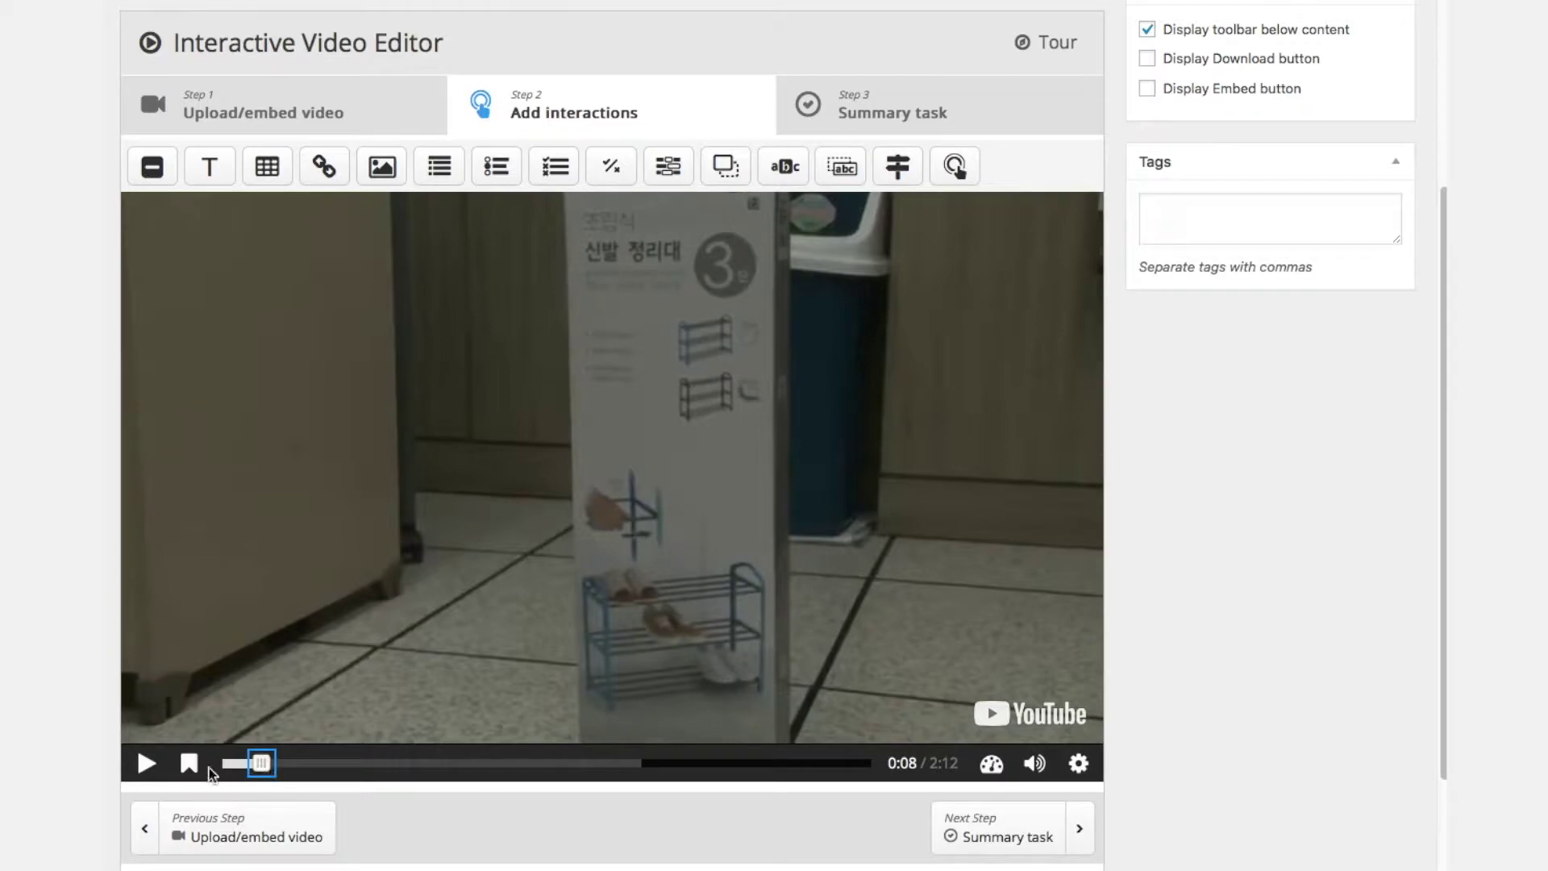
pyautogui.click(147, 764)
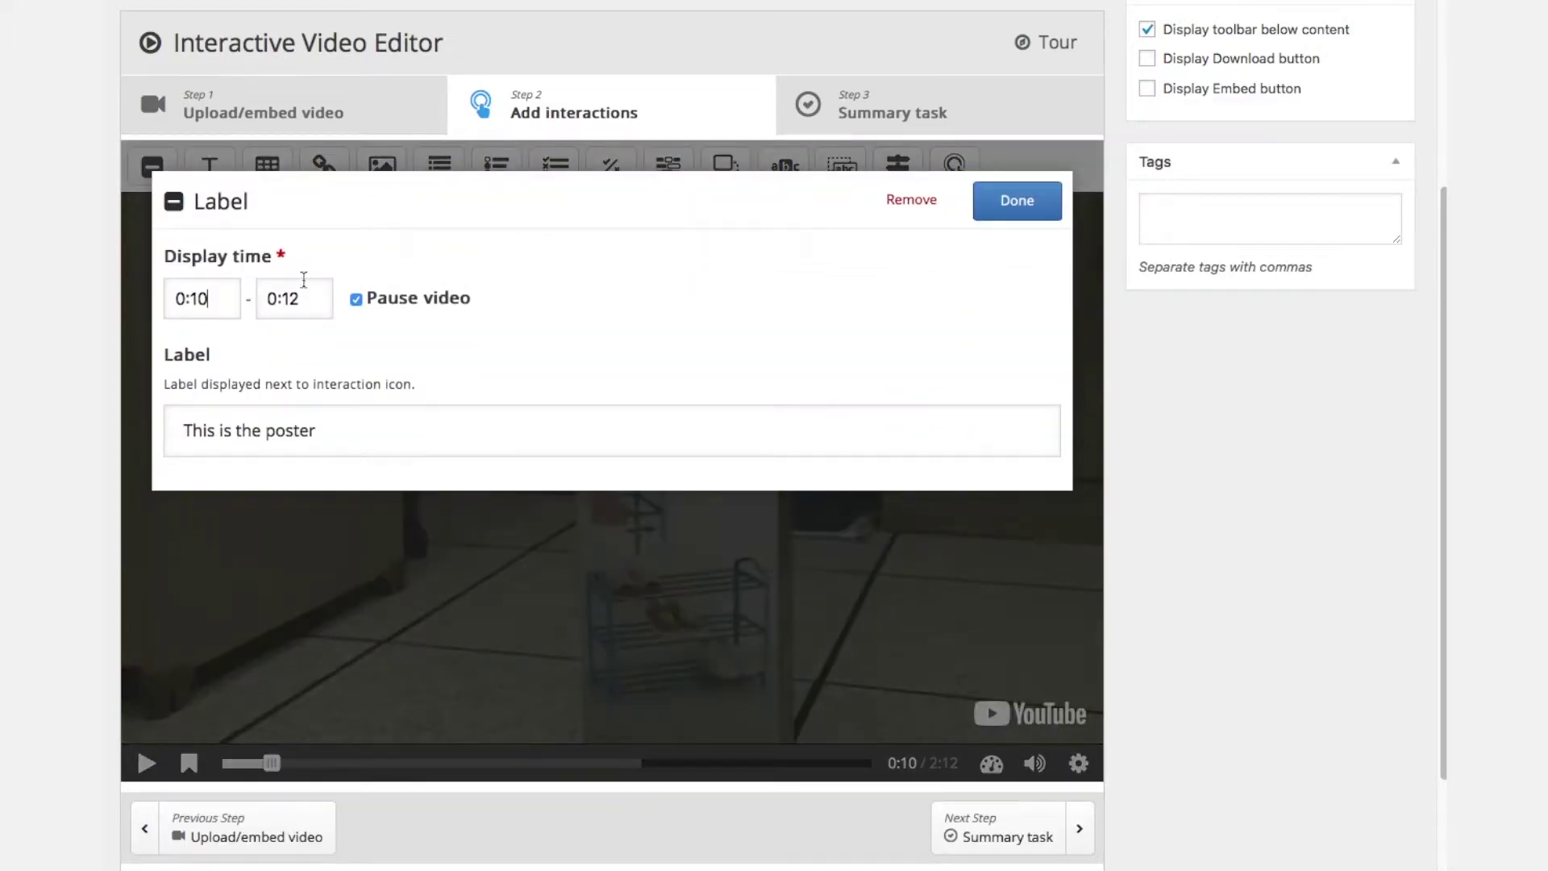
pyautogui.moveTo(194, 301); pyautogui.dragTo(217, 305)
pyautogui.write('08')
pyautogui.click(1014, 202)
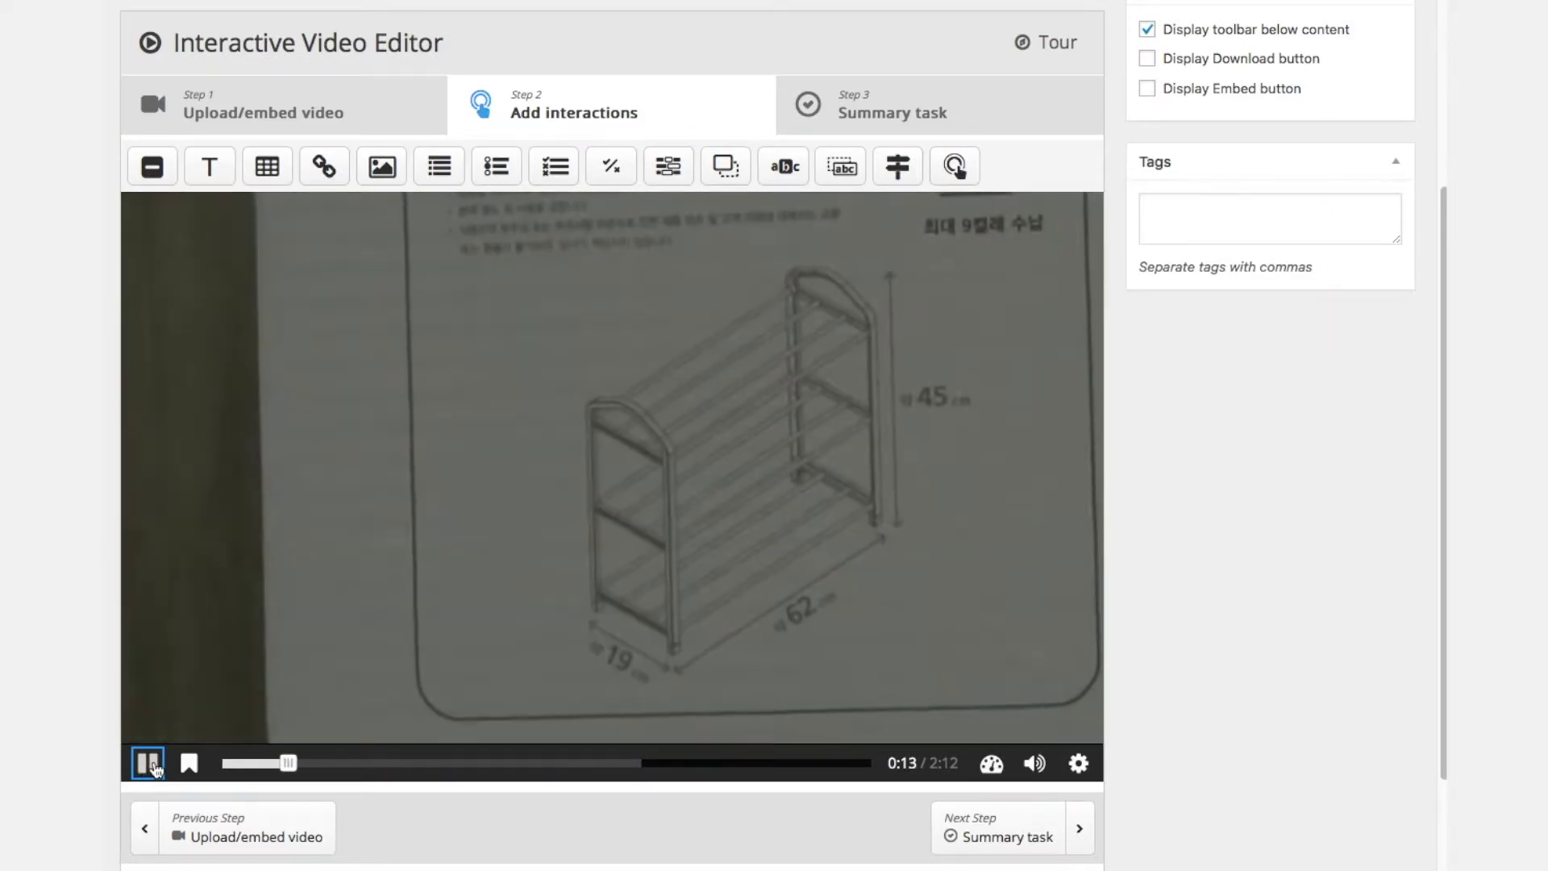
pyautogui.click(158, 766)
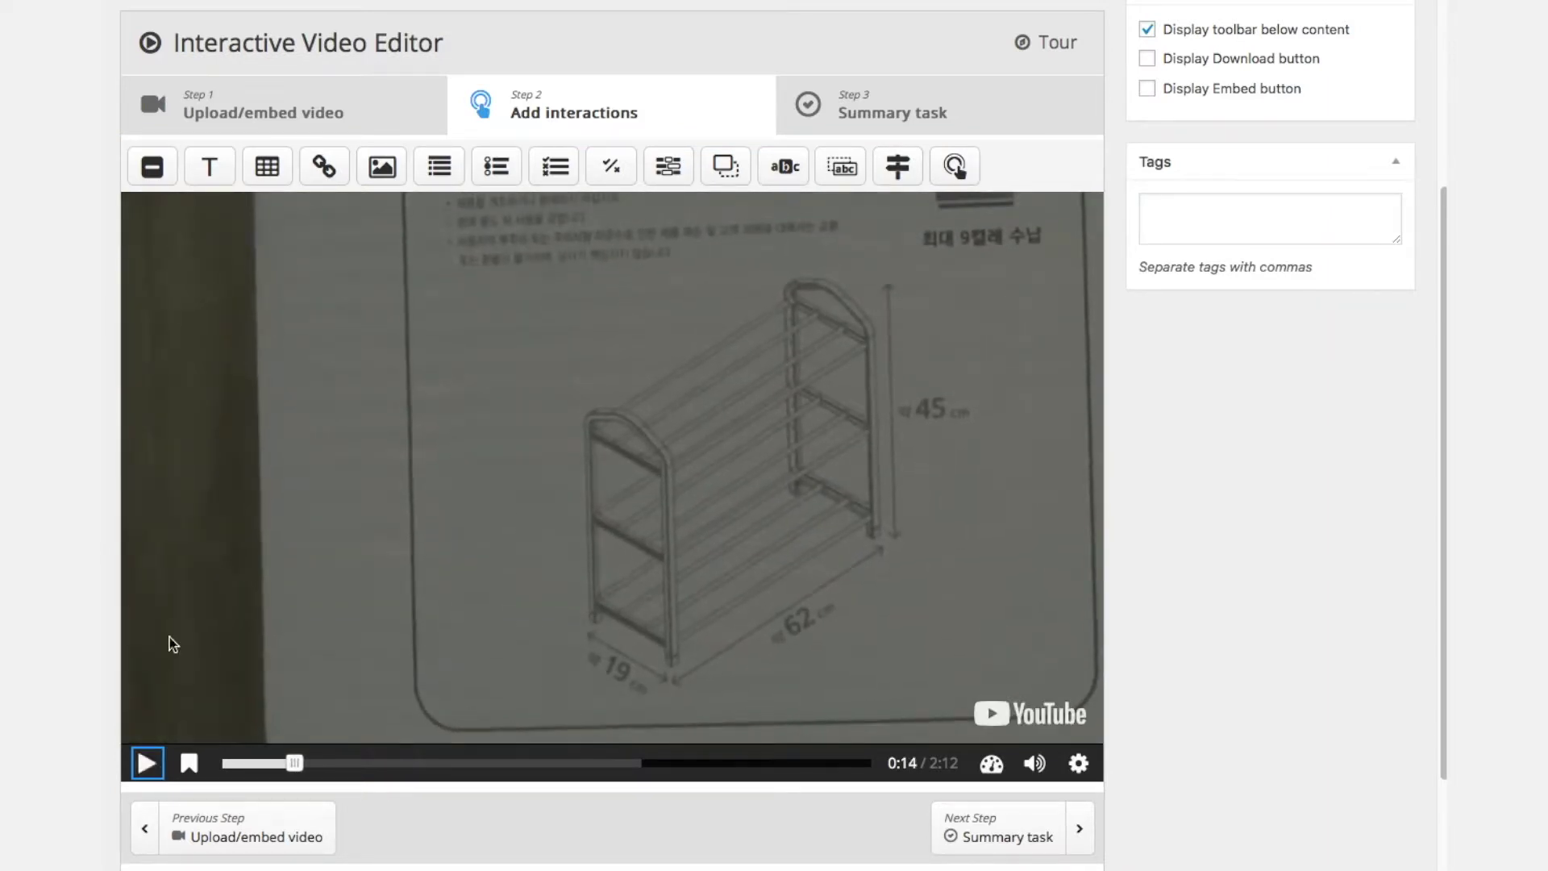
pyautogui.click(152, 167)
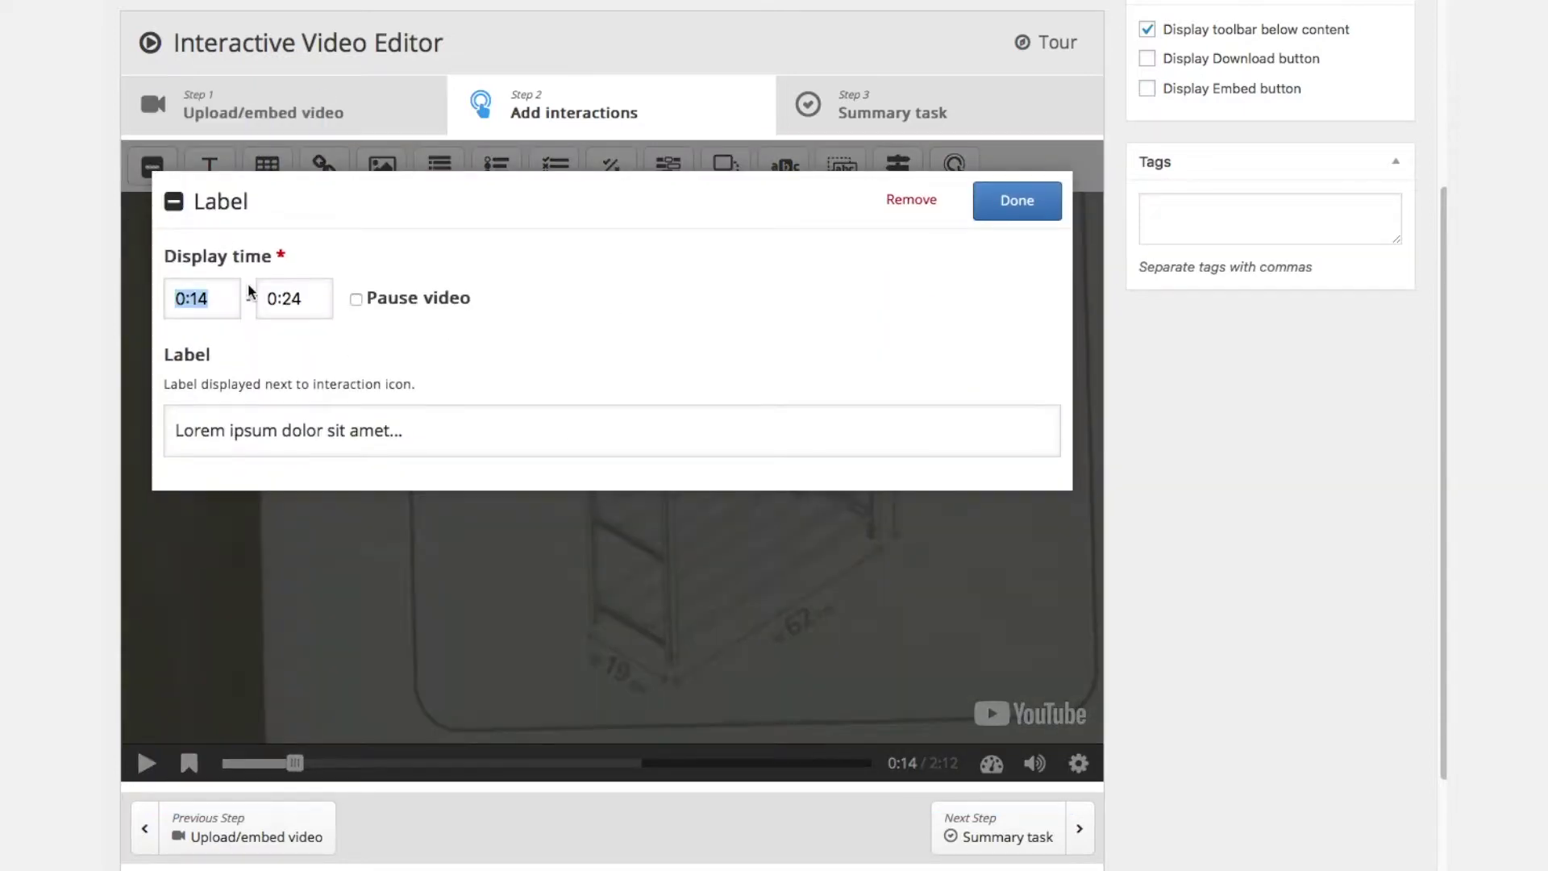
# - Give the new label the text 'The plan' and save it
pyautogui.click(304, 427)
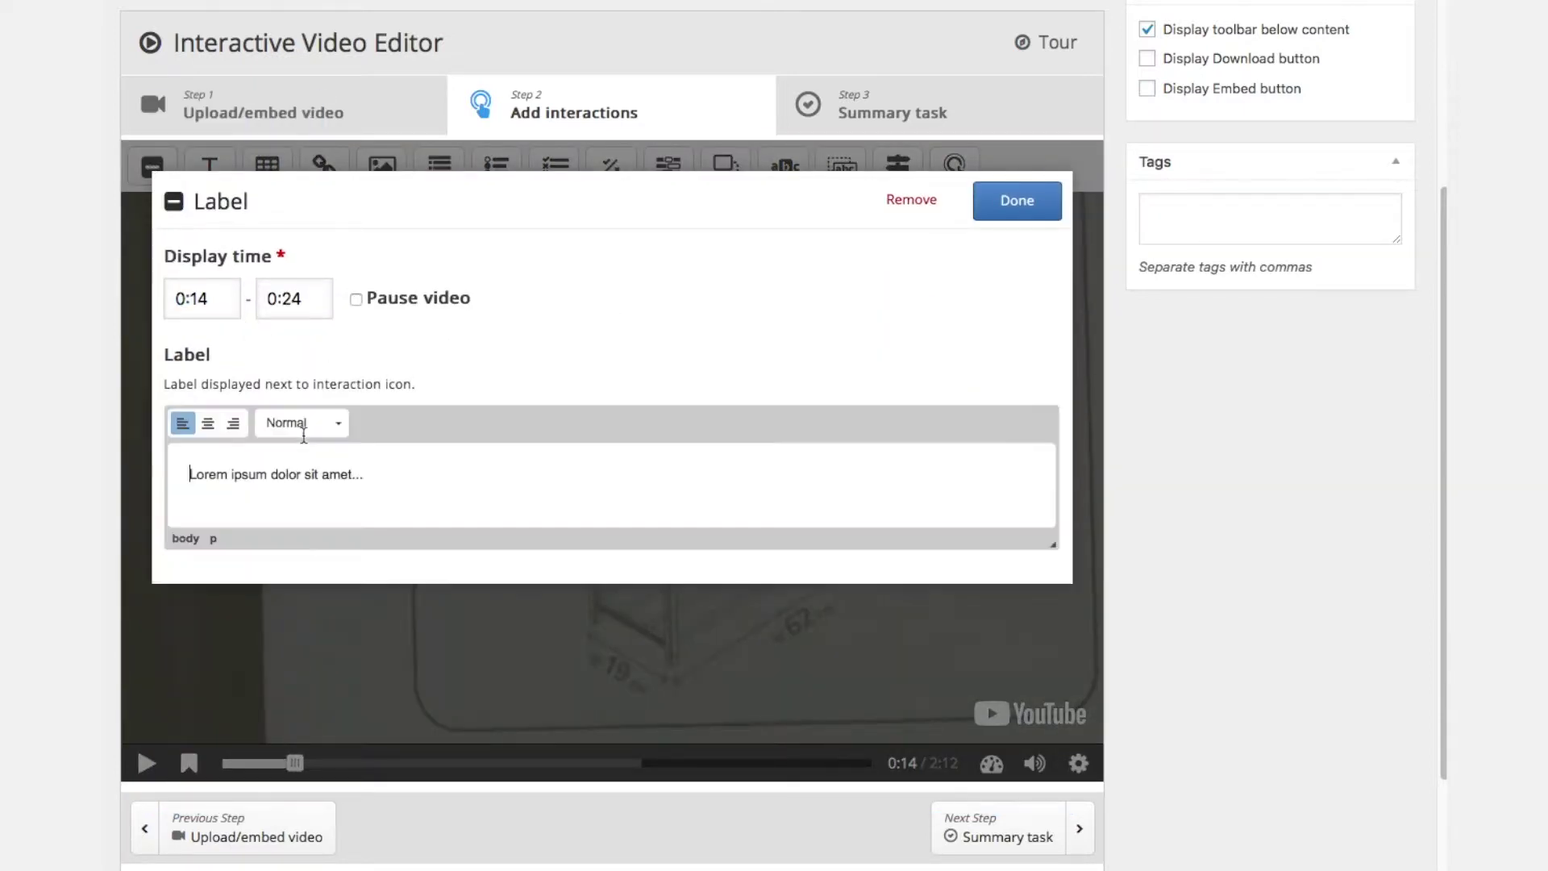
pyautogui.write('The P')
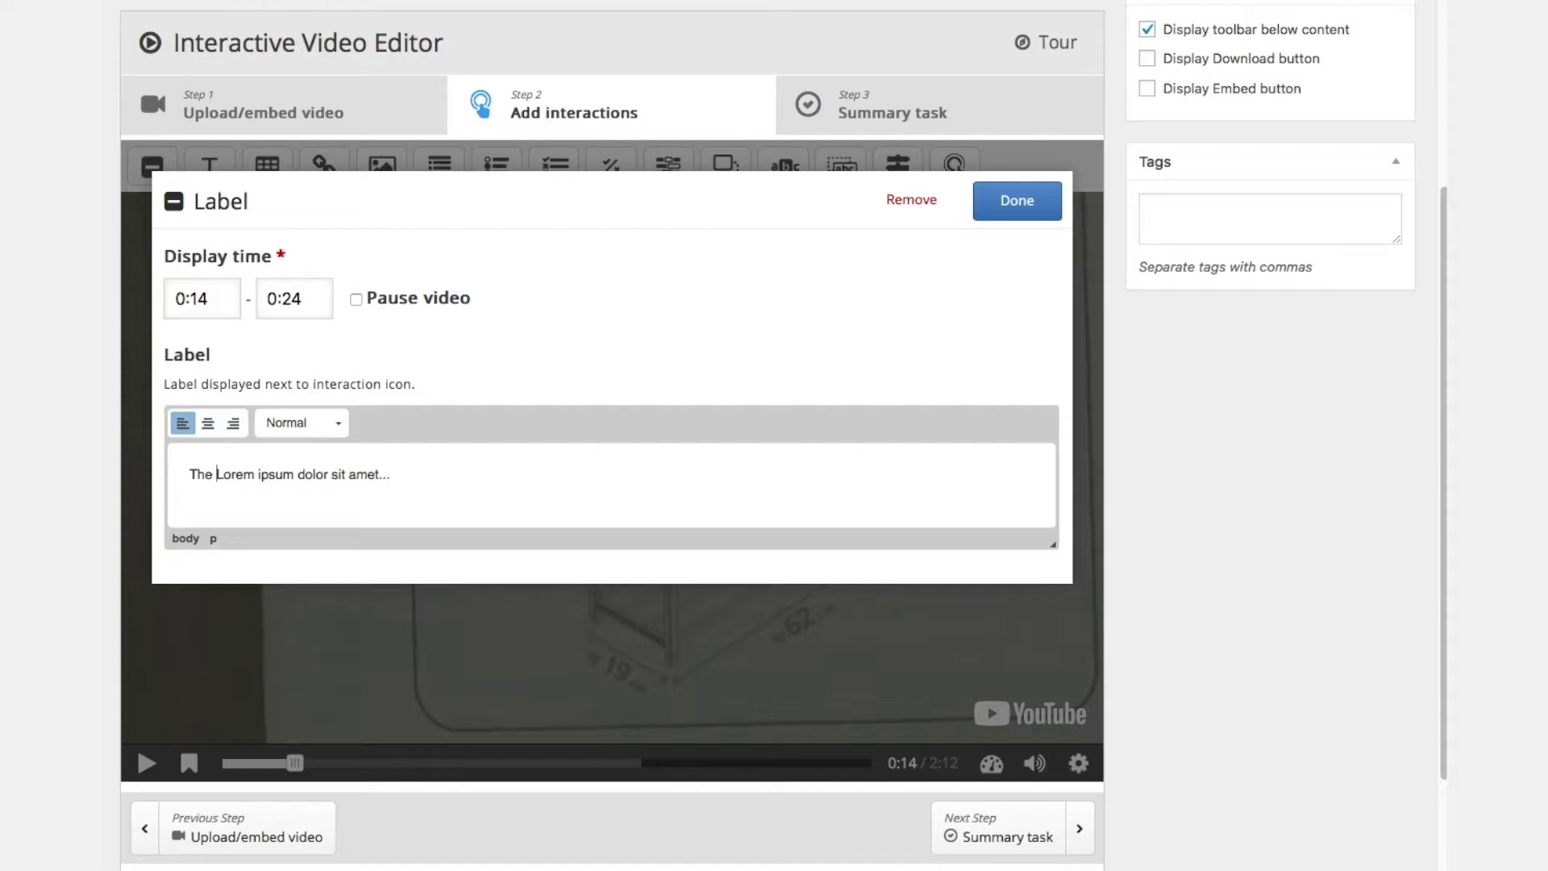
pyautogui.press('BackSpace')
pyautogui.write('plan')
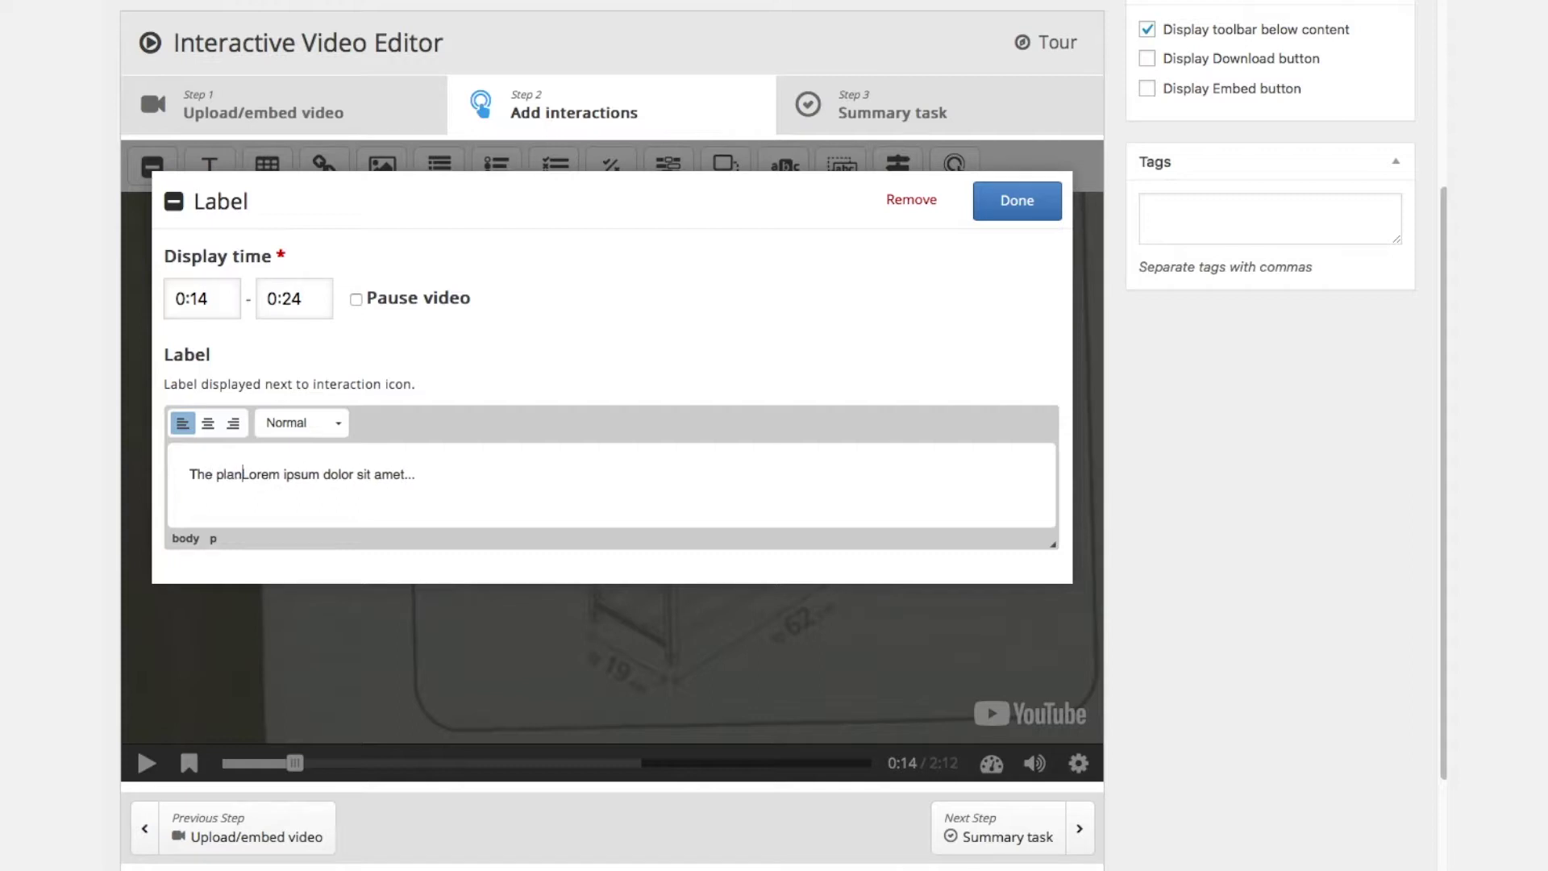
pyautogui.click(1016, 201)
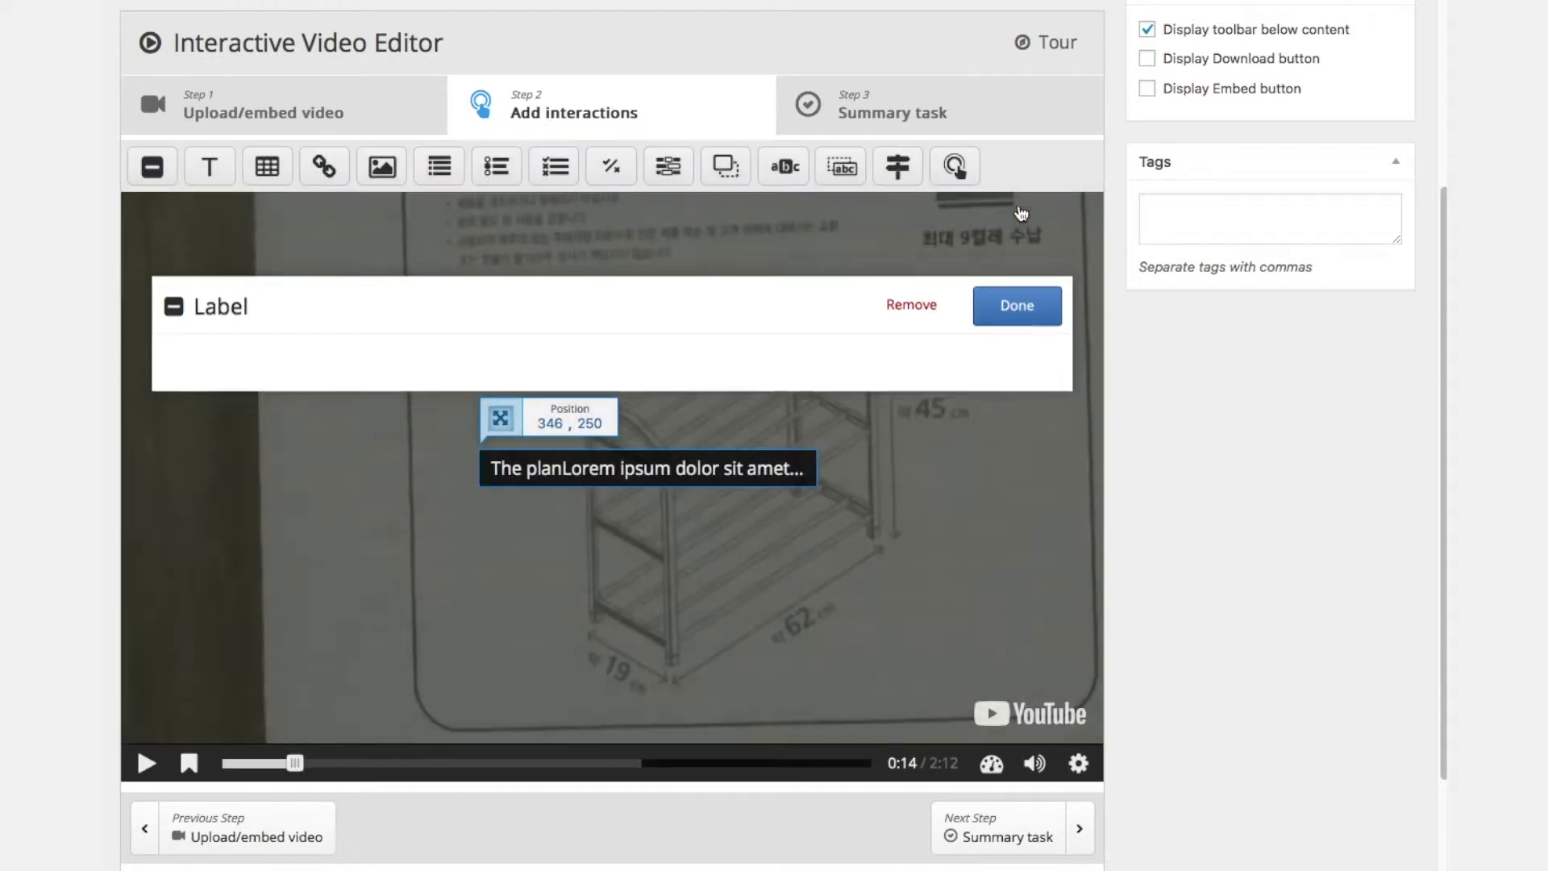
# - Change the label text to lowercase 'the plan', move it to the upper left, and play from 0:14
pyautogui.doubleClick(686, 471)
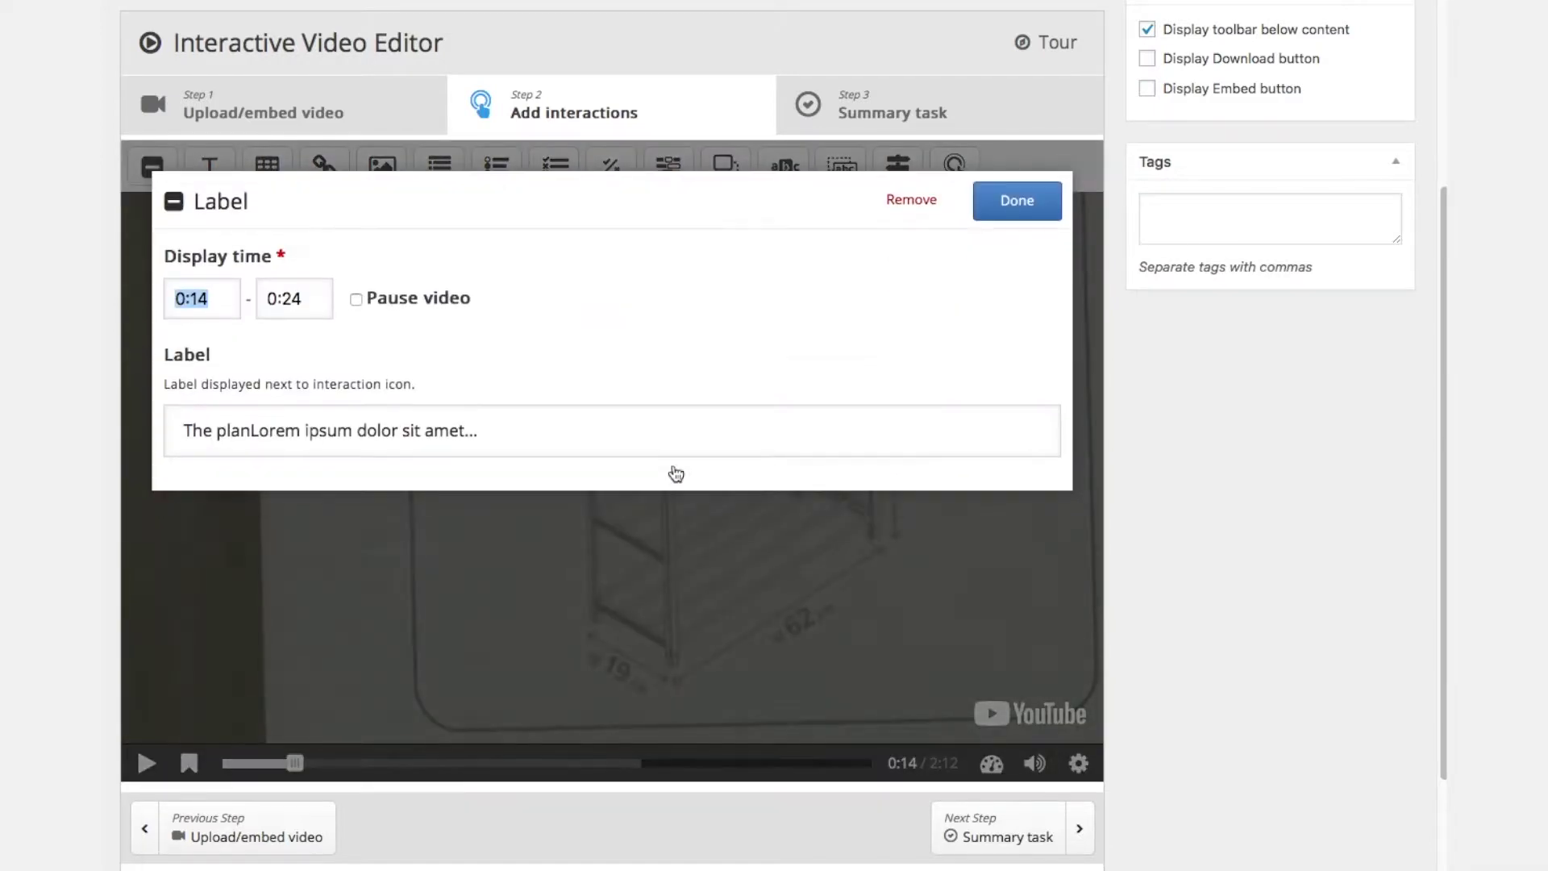
pyautogui.click(443, 422)
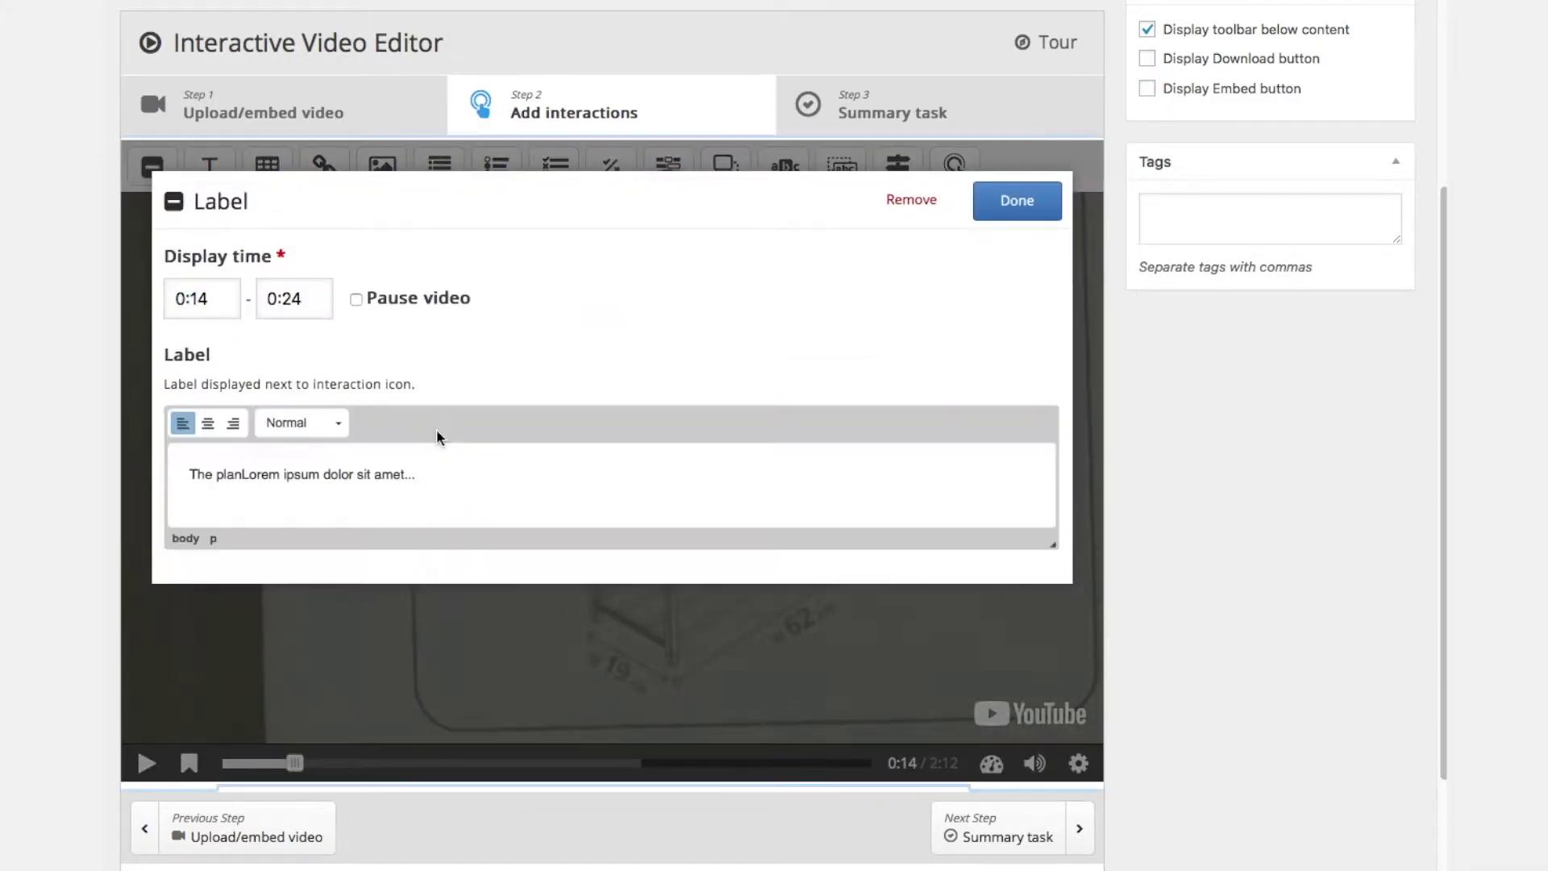
pyautogui.click(442, 474)
pyautogui.hotkey('ctrl', 'a')
pyautogui.write('t')
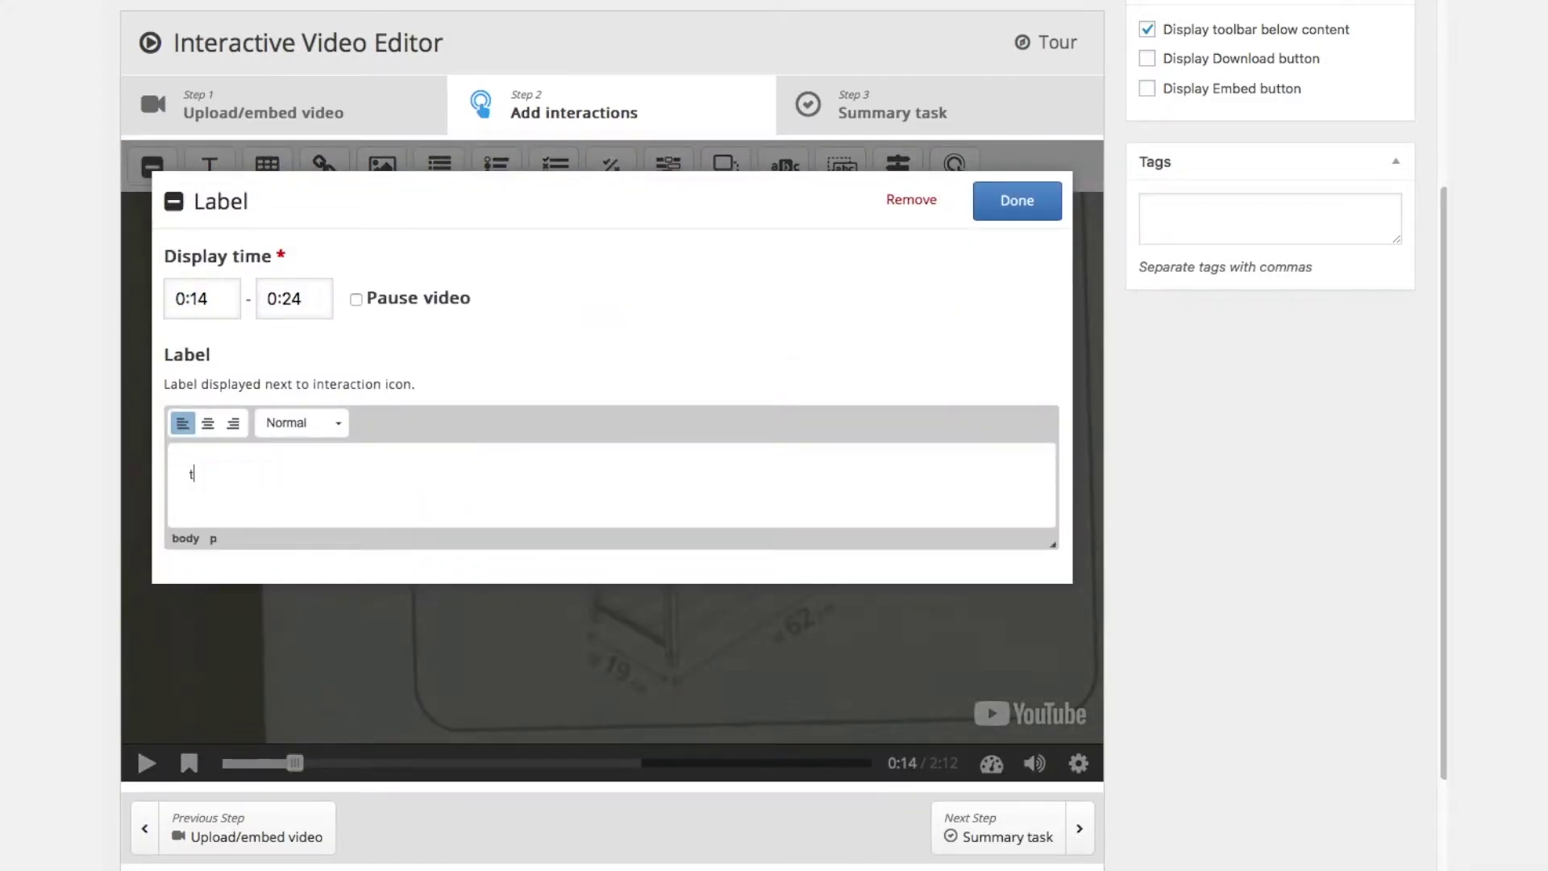
pyautogui.write('he plan')
pyautogui.click(1018, 201)
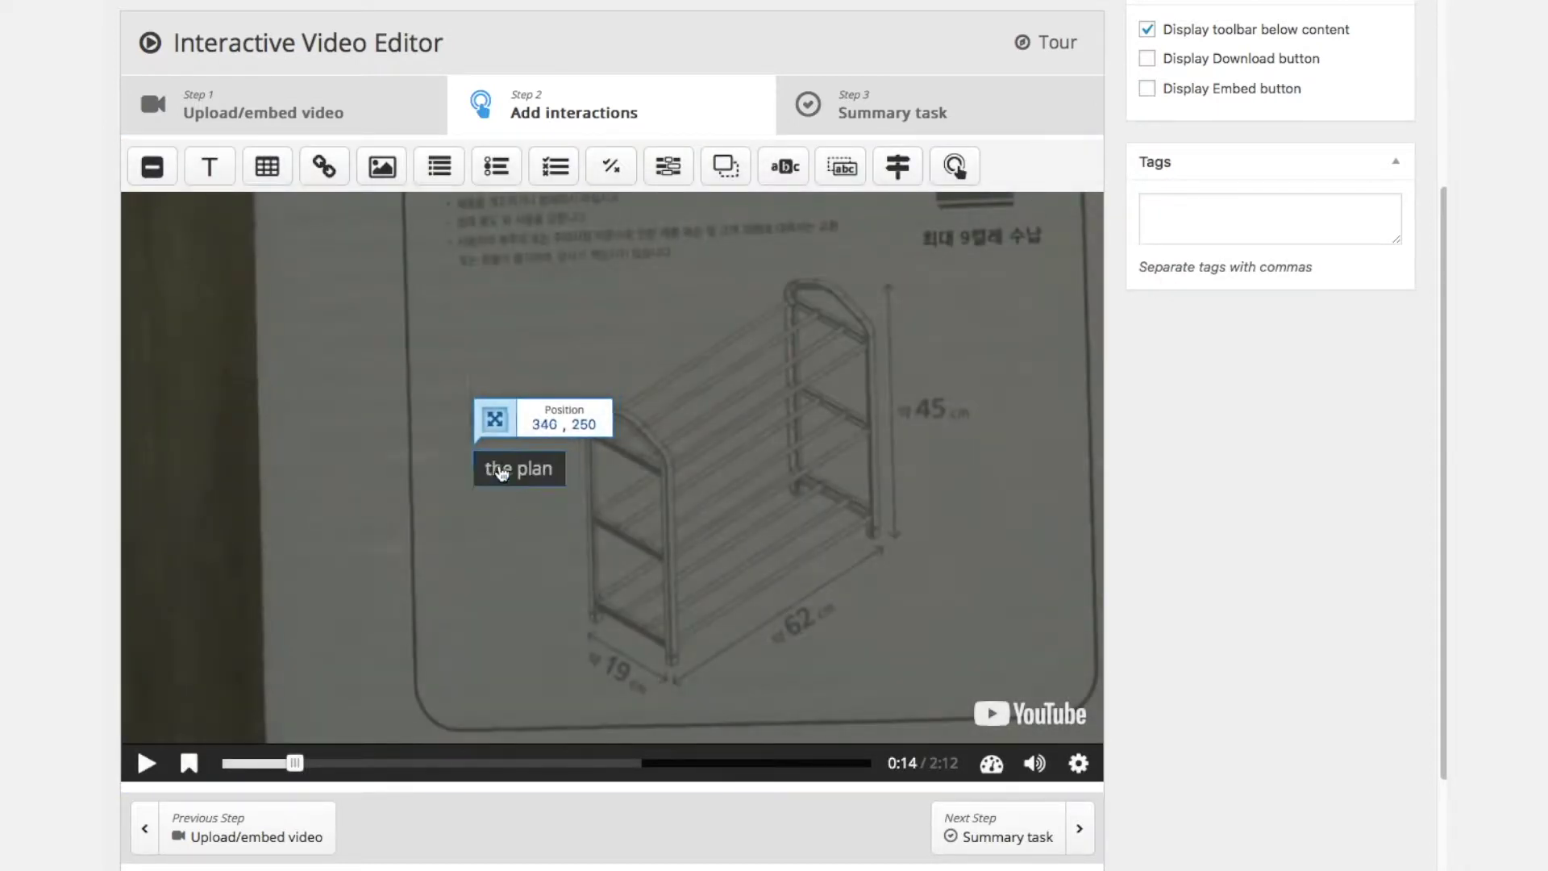
pyautogui.moveTo(502, 472); pyautogui.dragTo(263, 317)
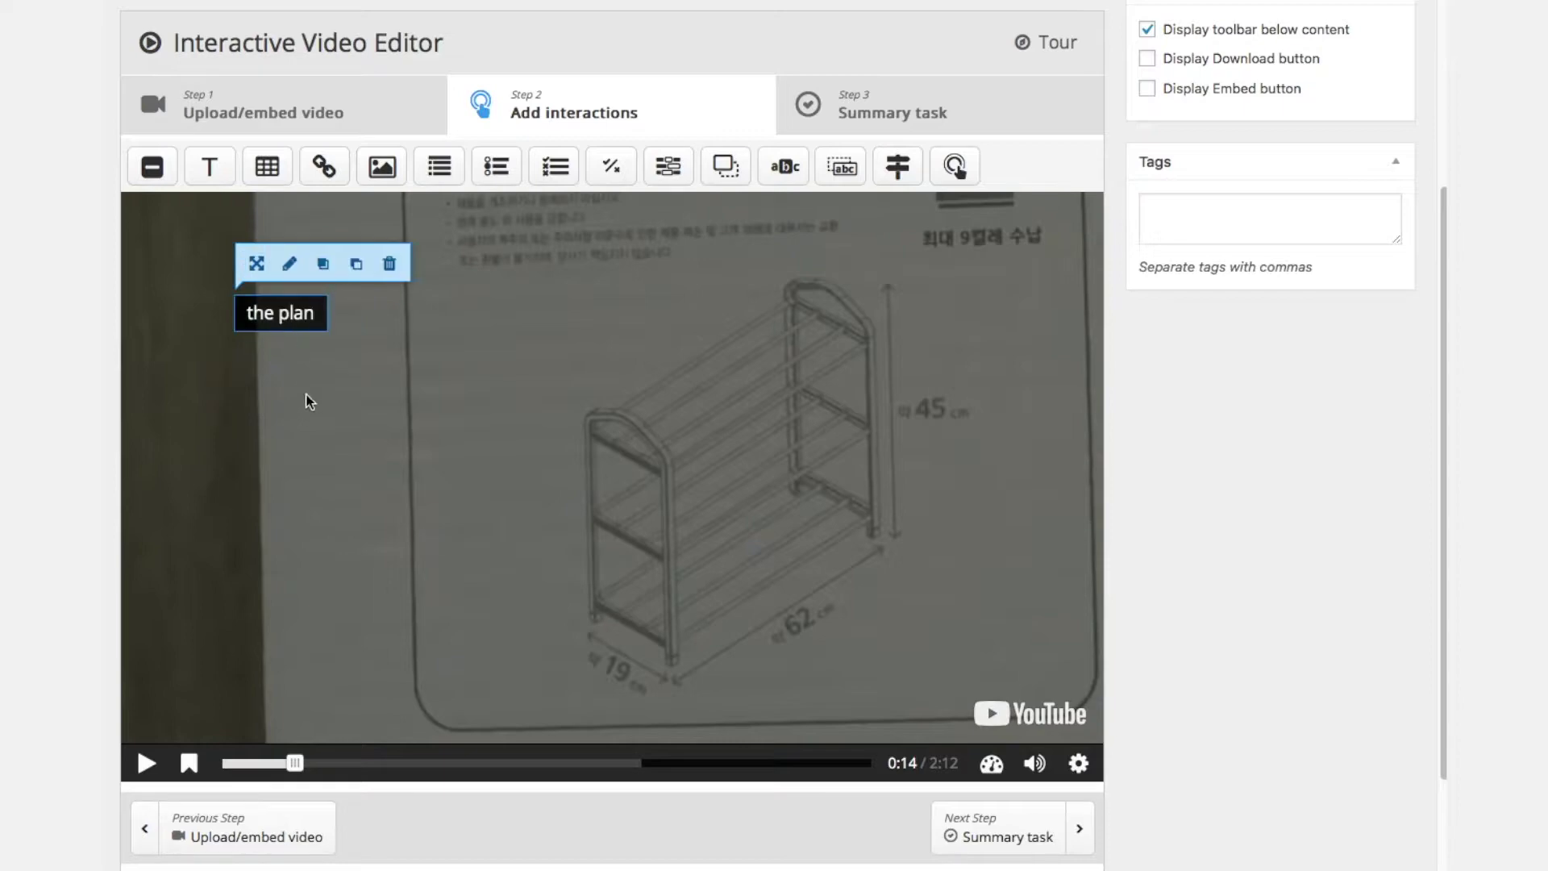
pyautogui.click(309, 401)
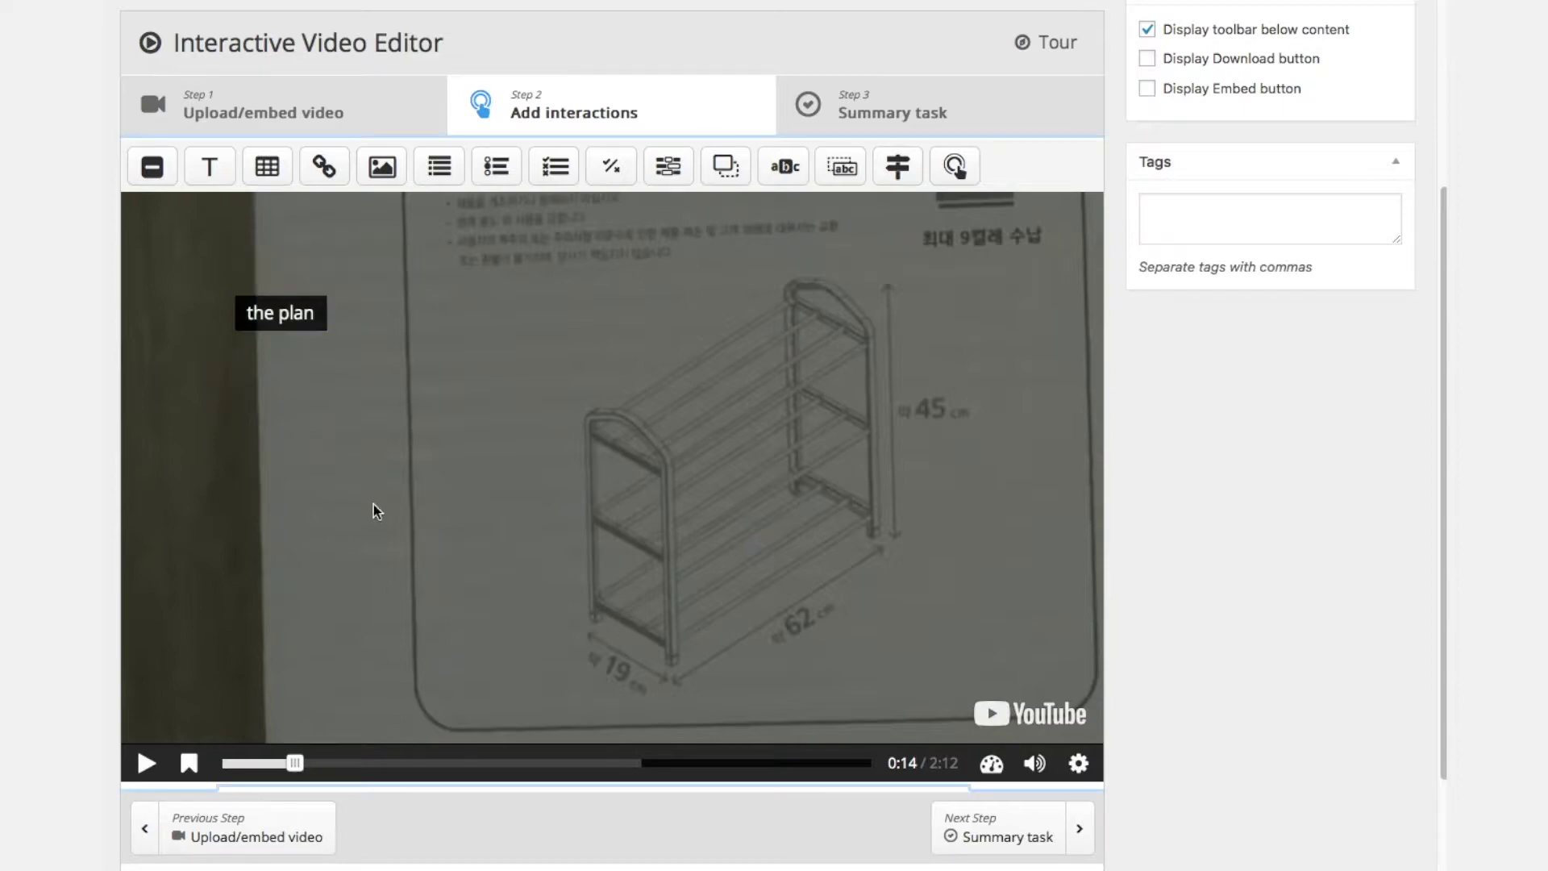
pyautogui.click(147, 763)
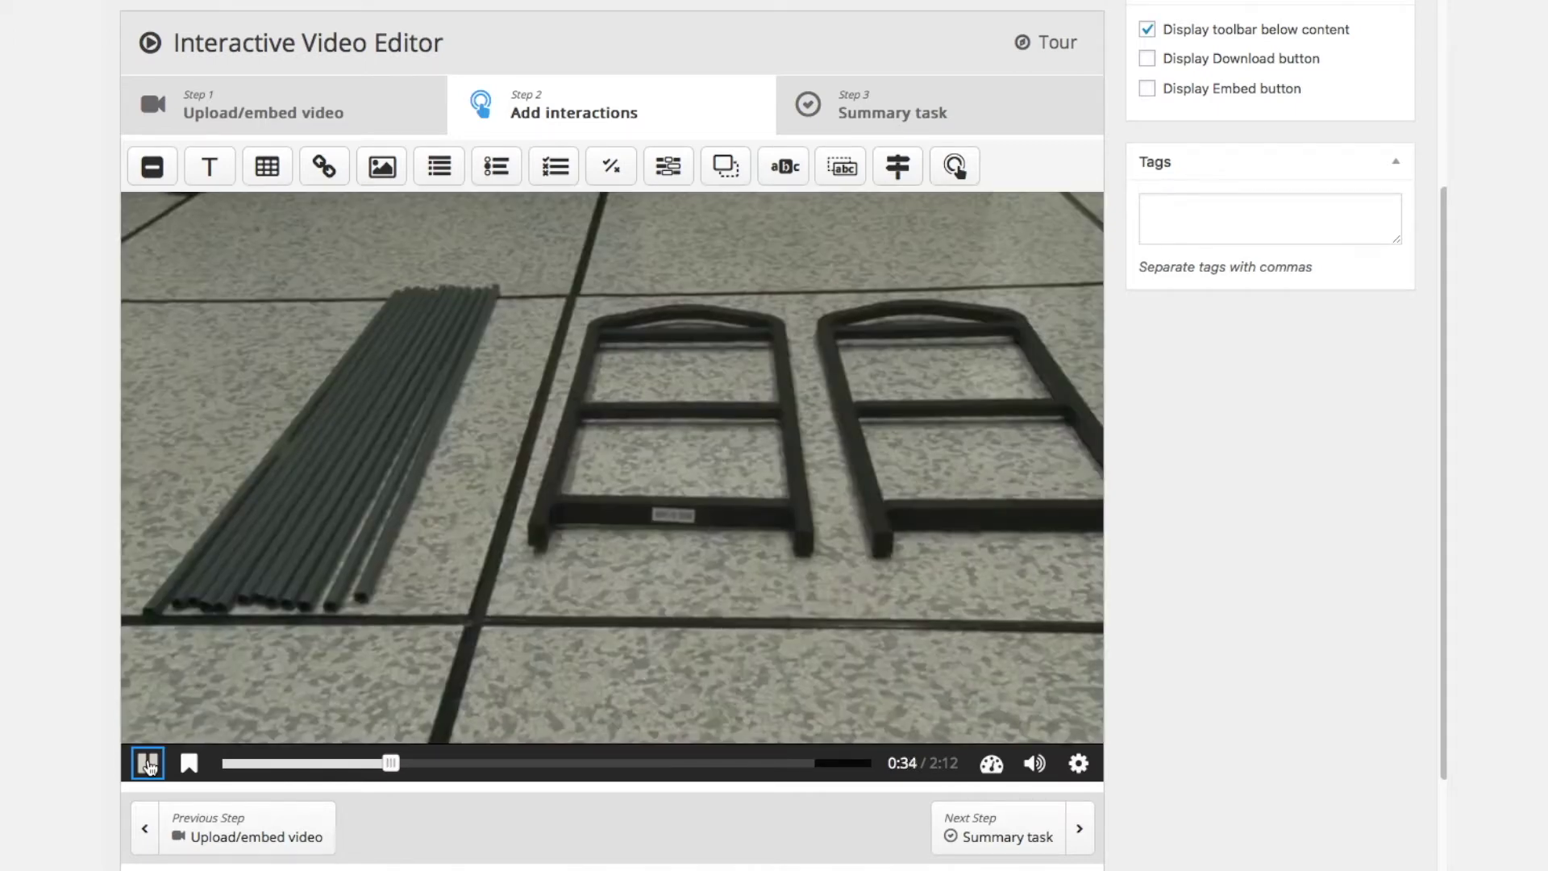
# - Pause the video at 0:34, where the shelf parts are shown on the floor
pyautogui.click(148, 763)
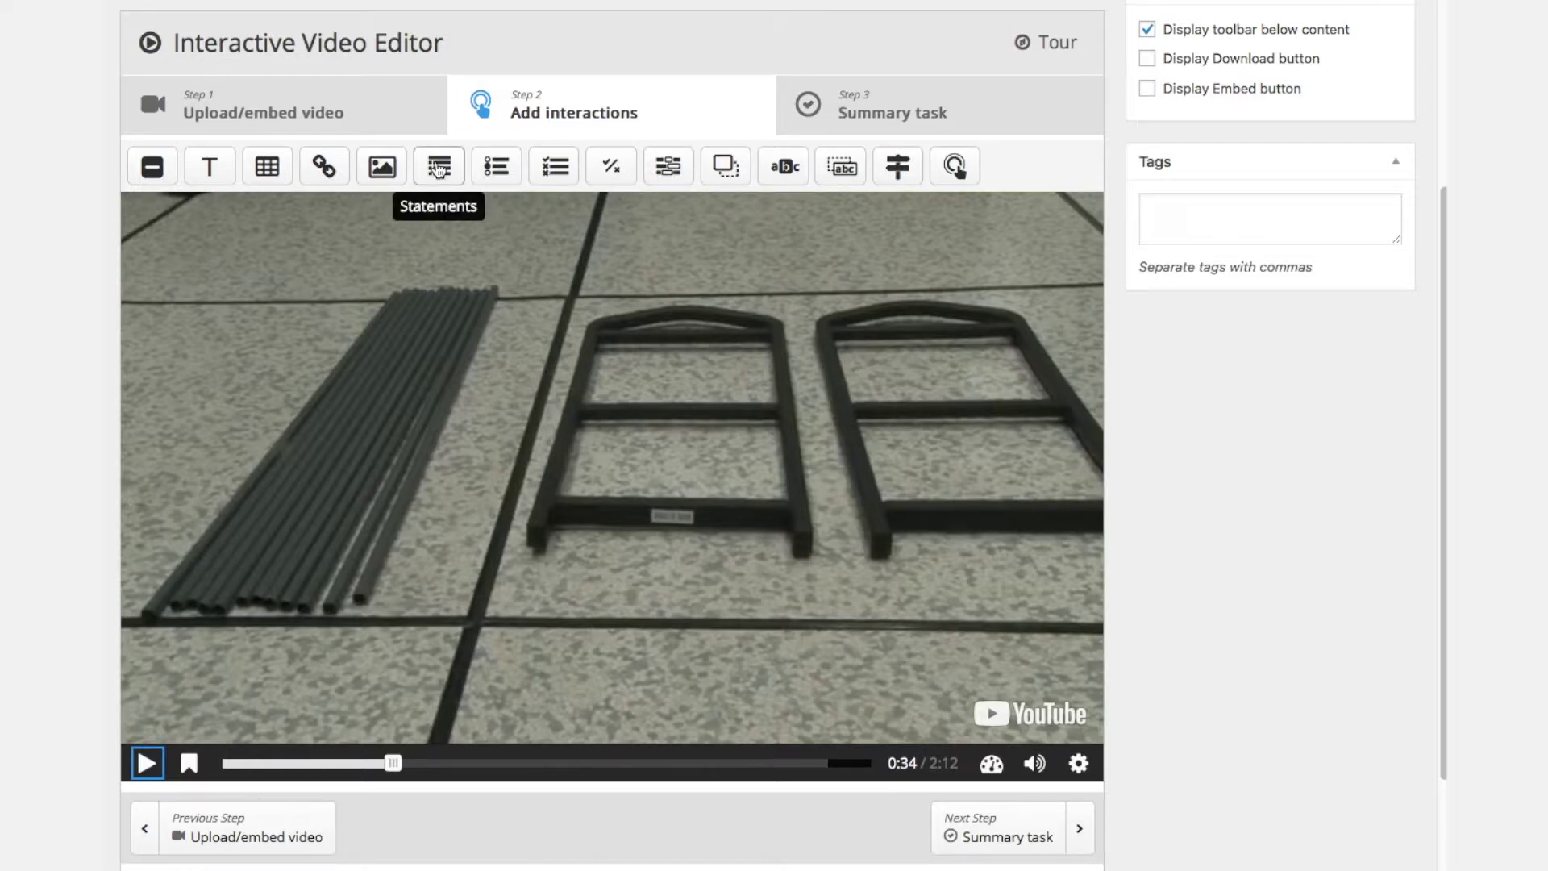
# - Add a Table interaction at 0:34 and label it 'Parts'
pyautogui.click(262, 165)
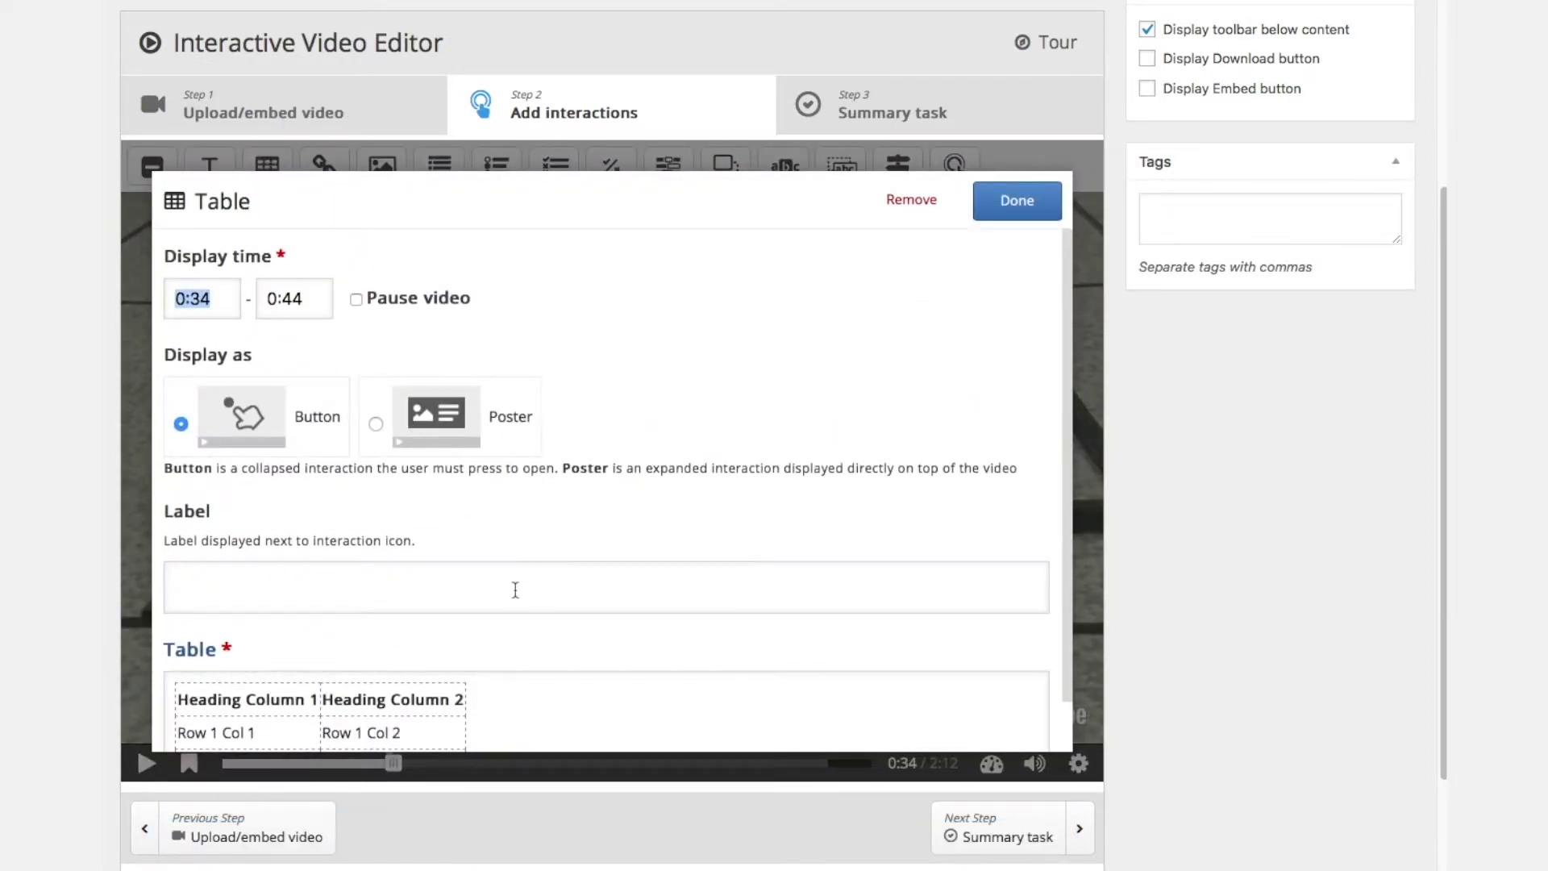
pyautogui.scroll(-2, 367, 562)
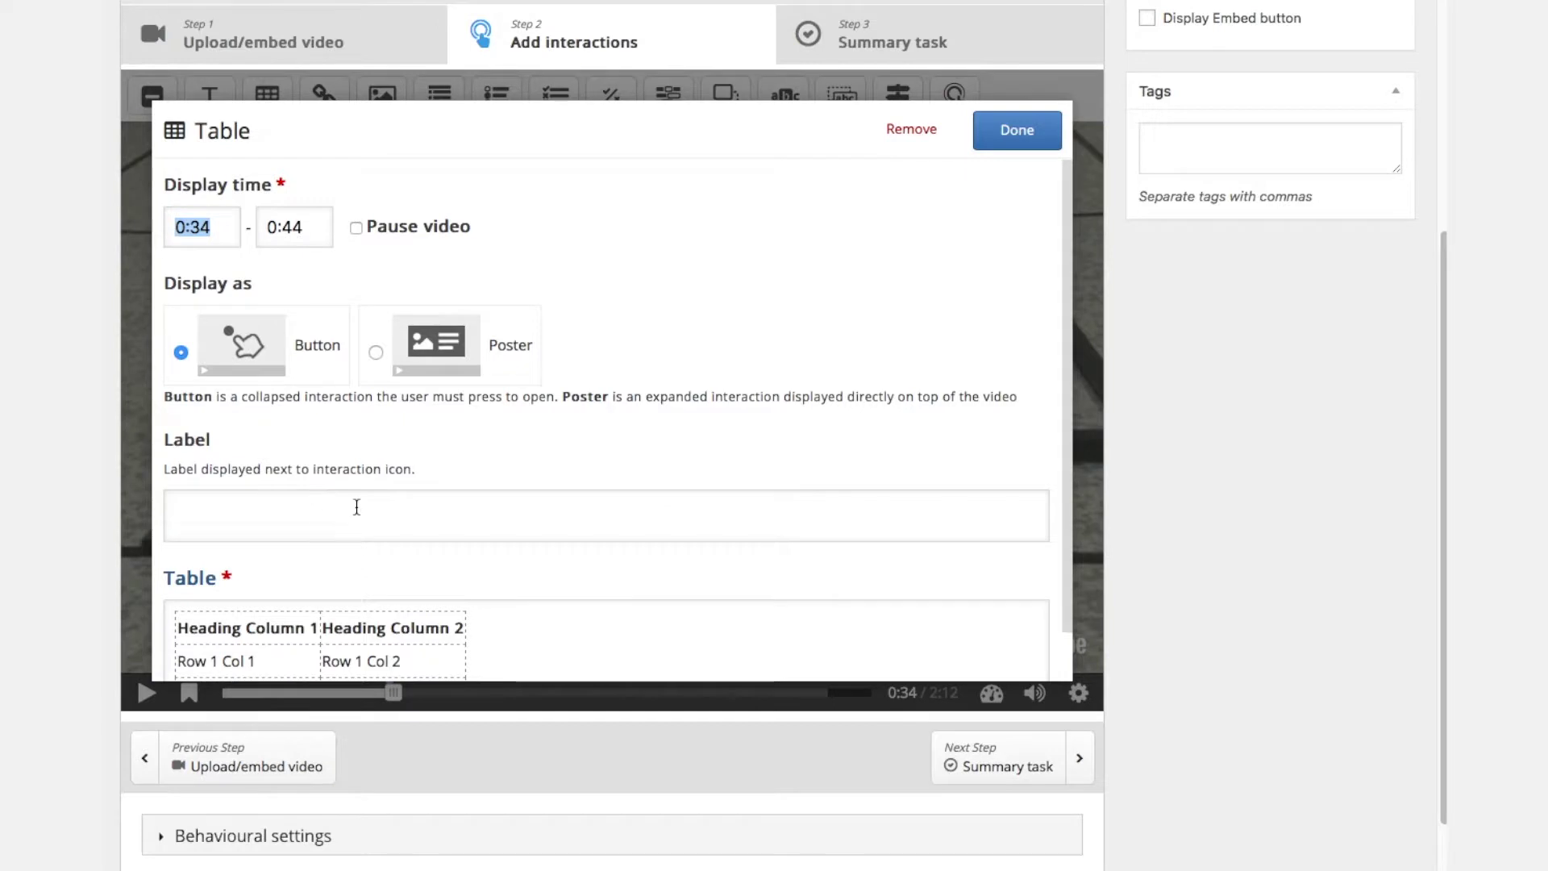
pyautogui.scroll(-1, 357, 506)
pyautogui.click(272, 470)
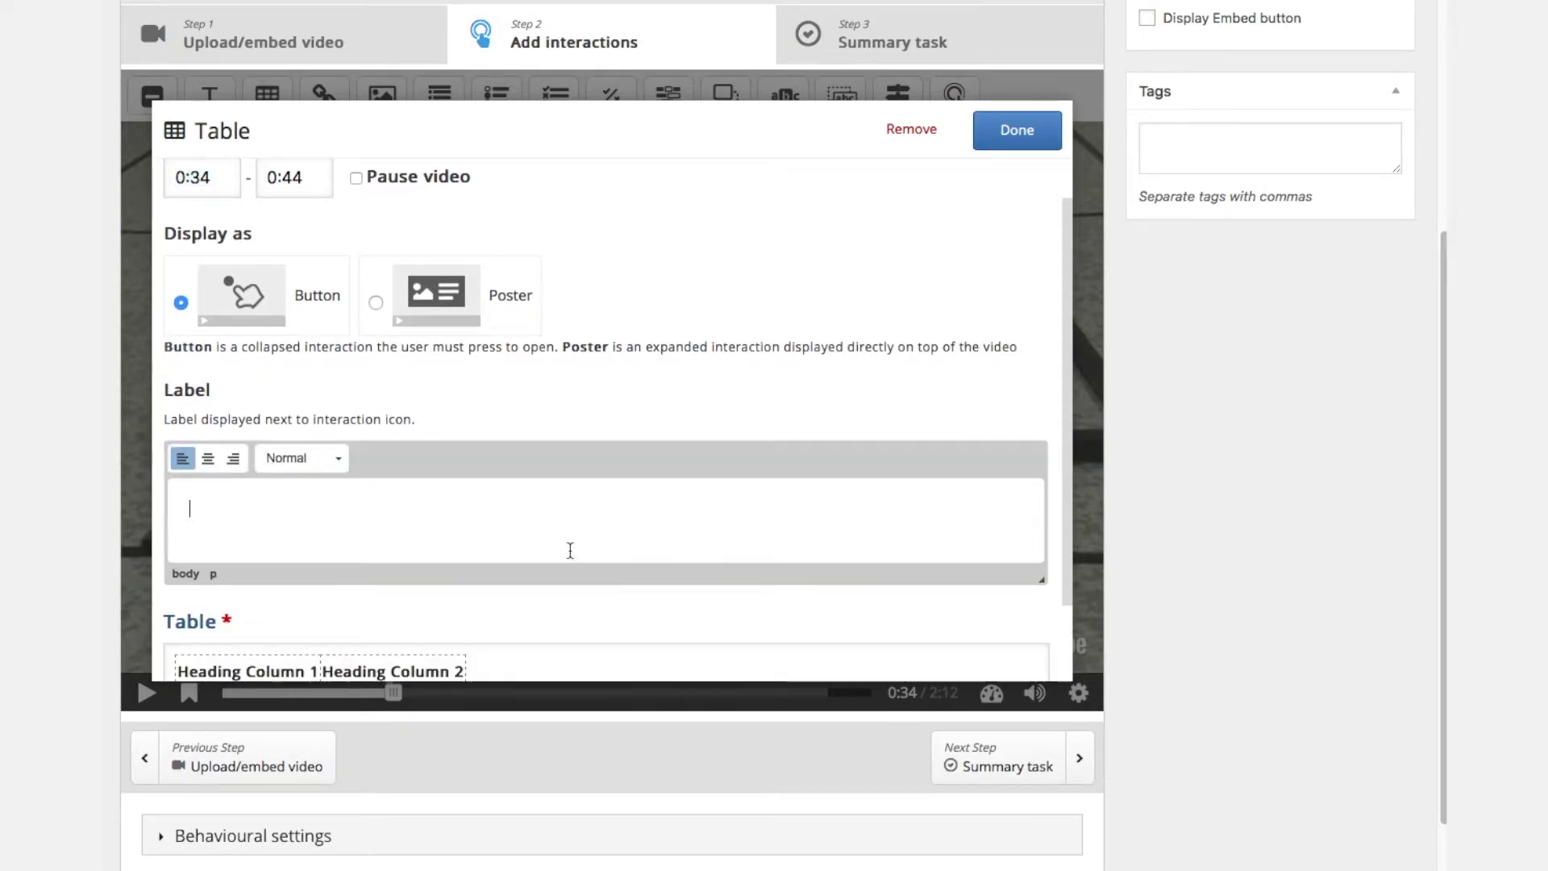
pyautogui.write('Parts')
pyautogui.scroll(-3, 660, 555)
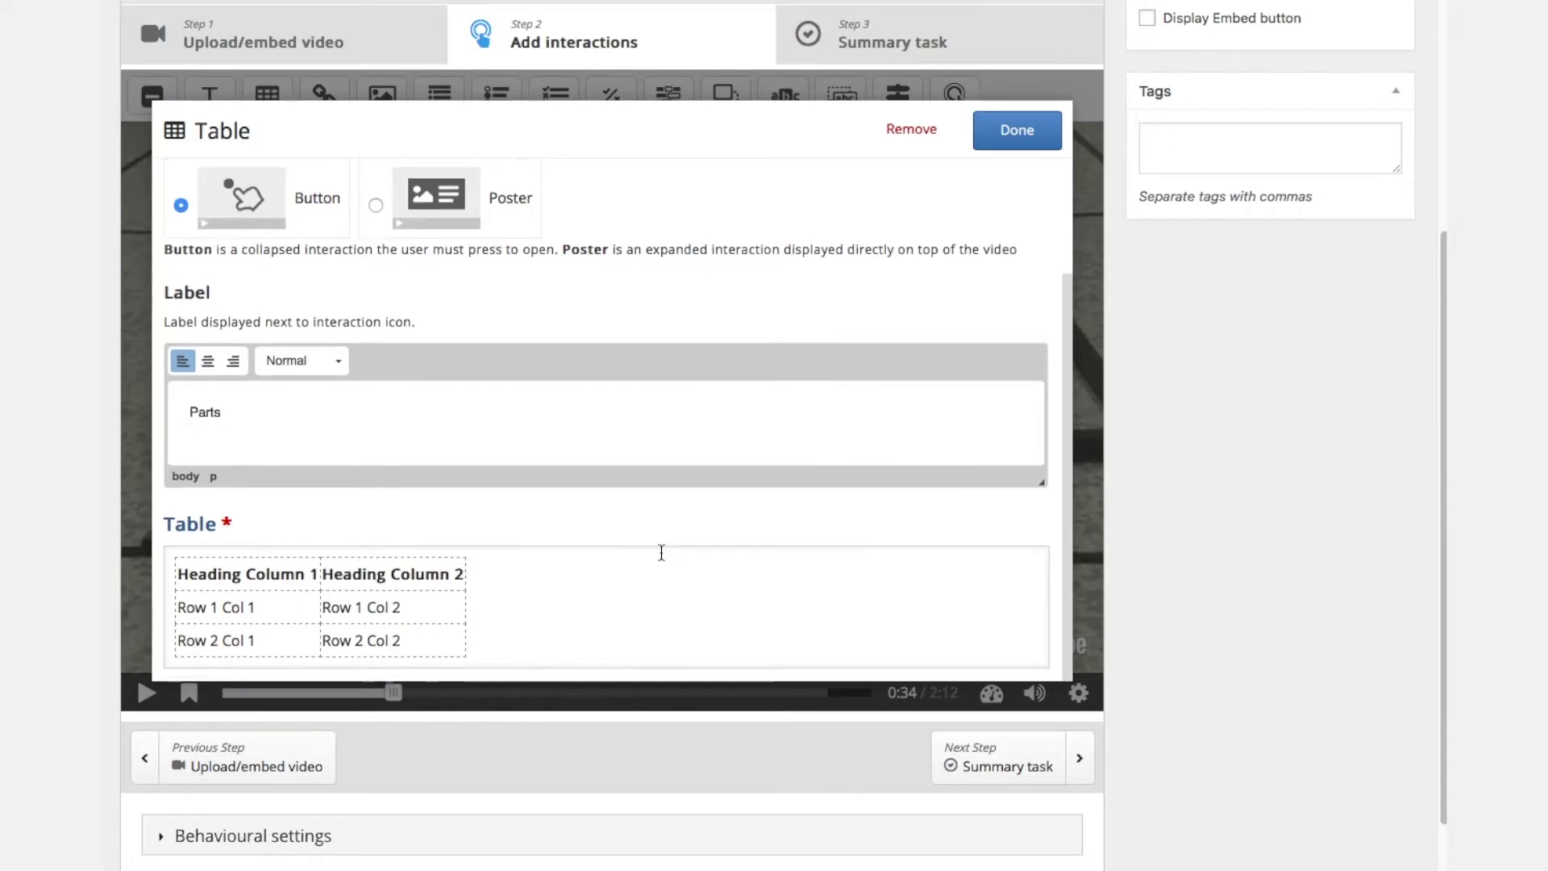
pyautogui.scroll(-1, 661, 553)
# - Select the Heading Column 1 placeholder and insert a new 3-row, 2-column table
pyautogui.click(274, 528)
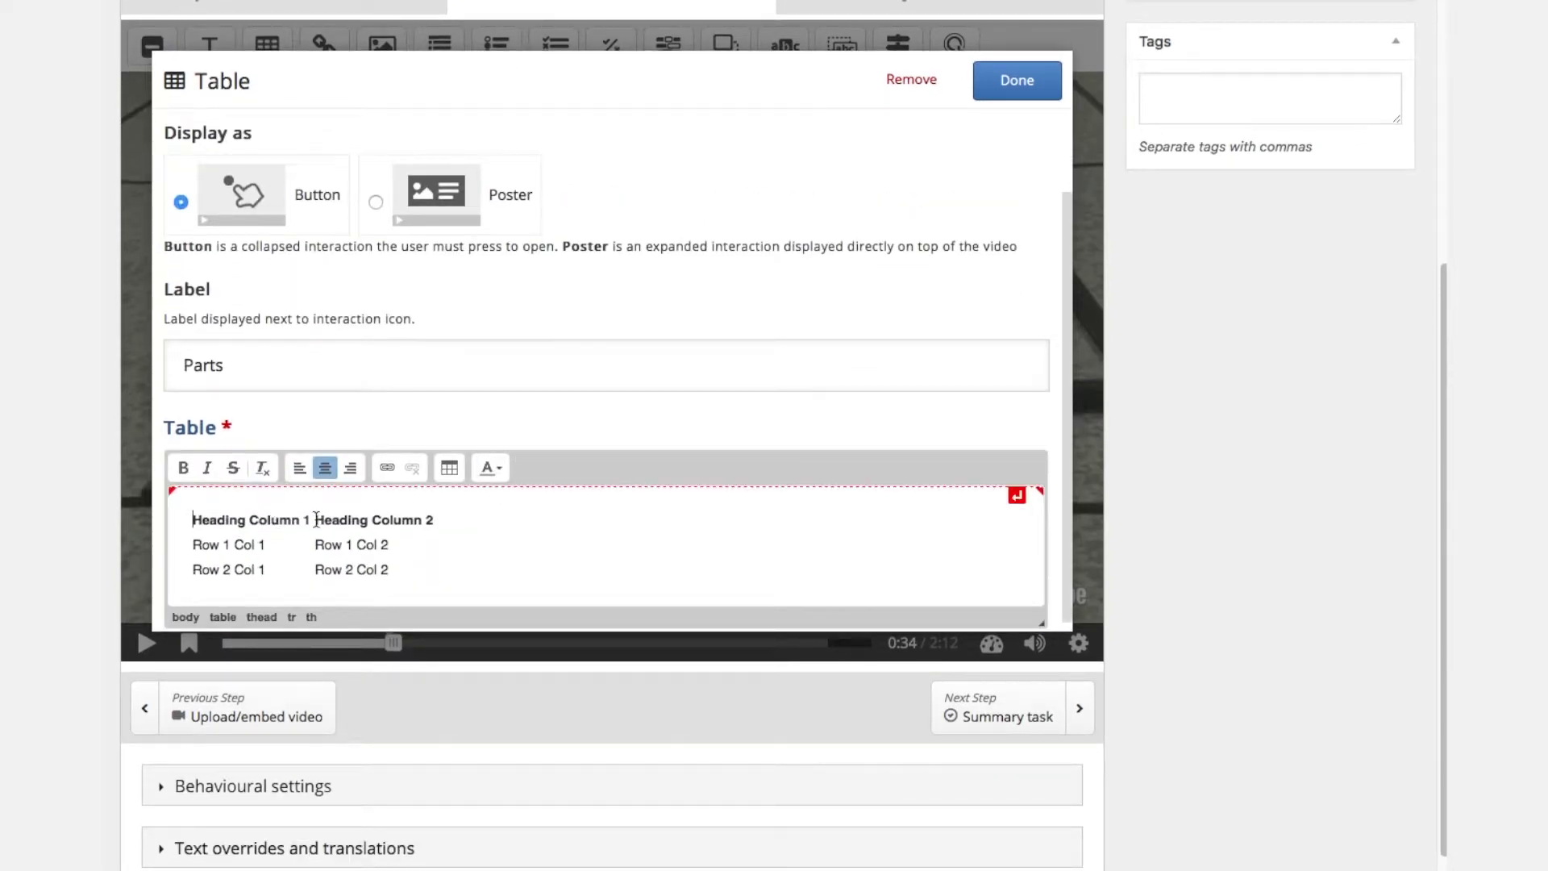
pyautogui.tripleClick(233, 518)
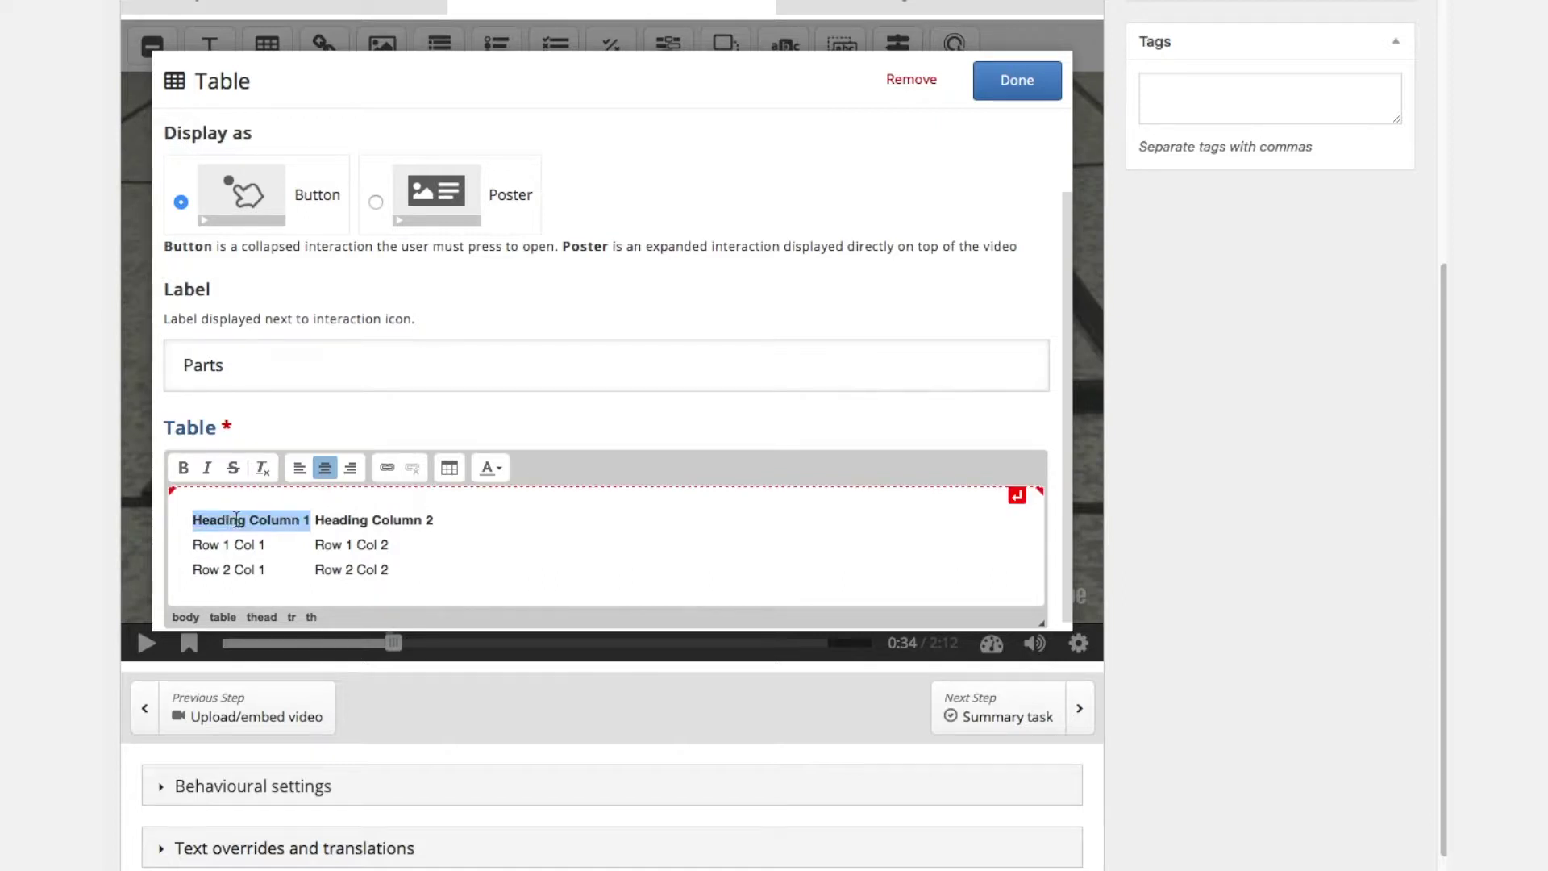
pyautogui.scroll(-1, 468, 500)
pyautogui.click(449, 460)
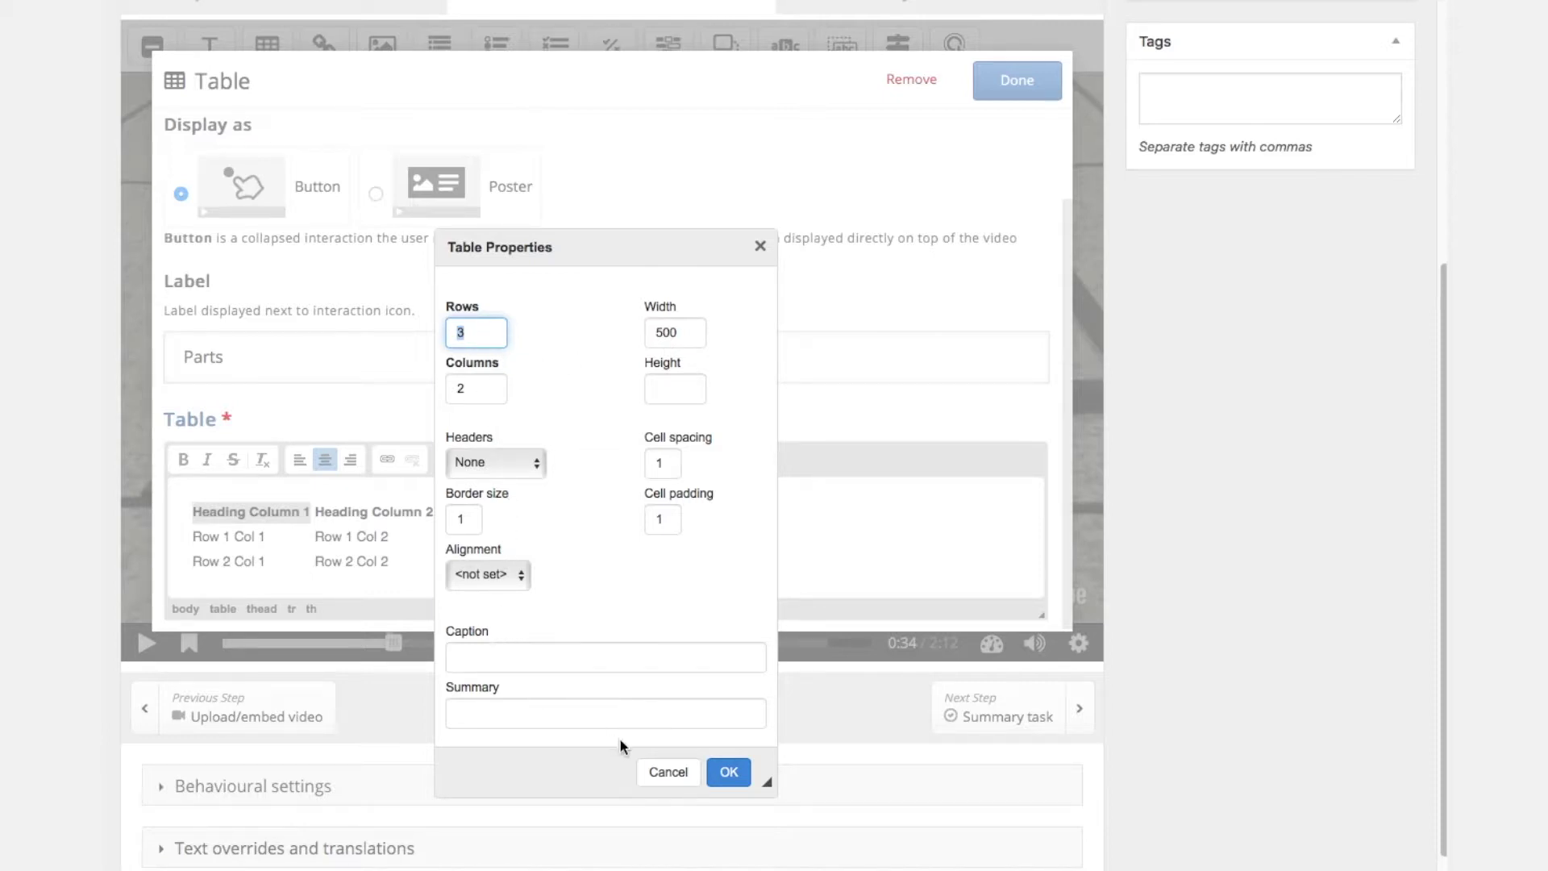
pyautogui.click(728, 772)
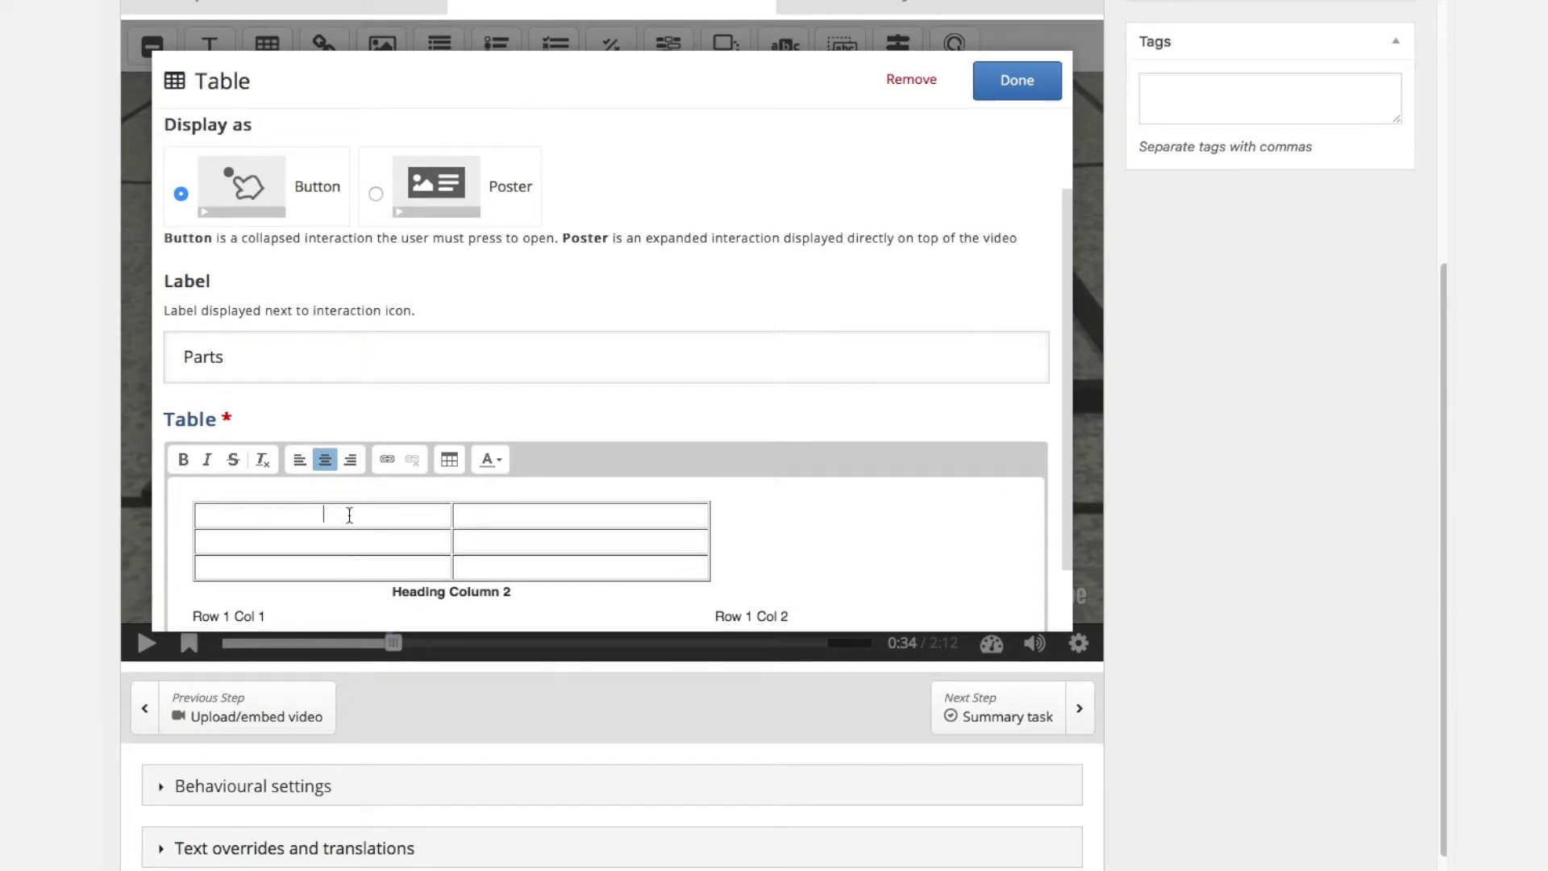
# - Fill the table with headers Part/Amount and rows bars 10 and side panels 2
pyautogui.doubleClick(349, 515)
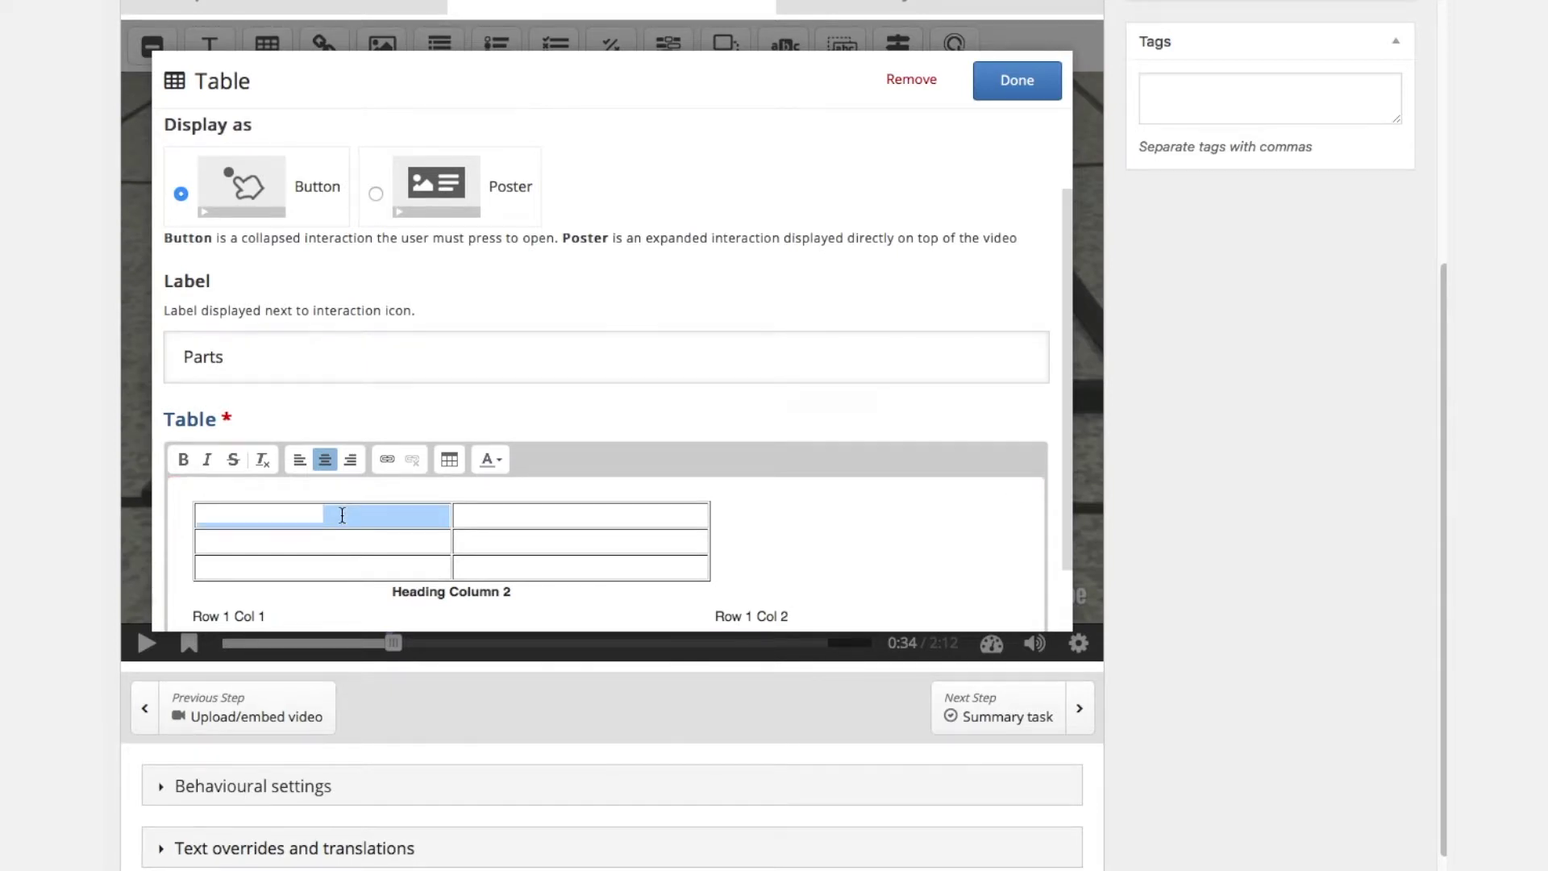
pyautogui.click(317, 511)
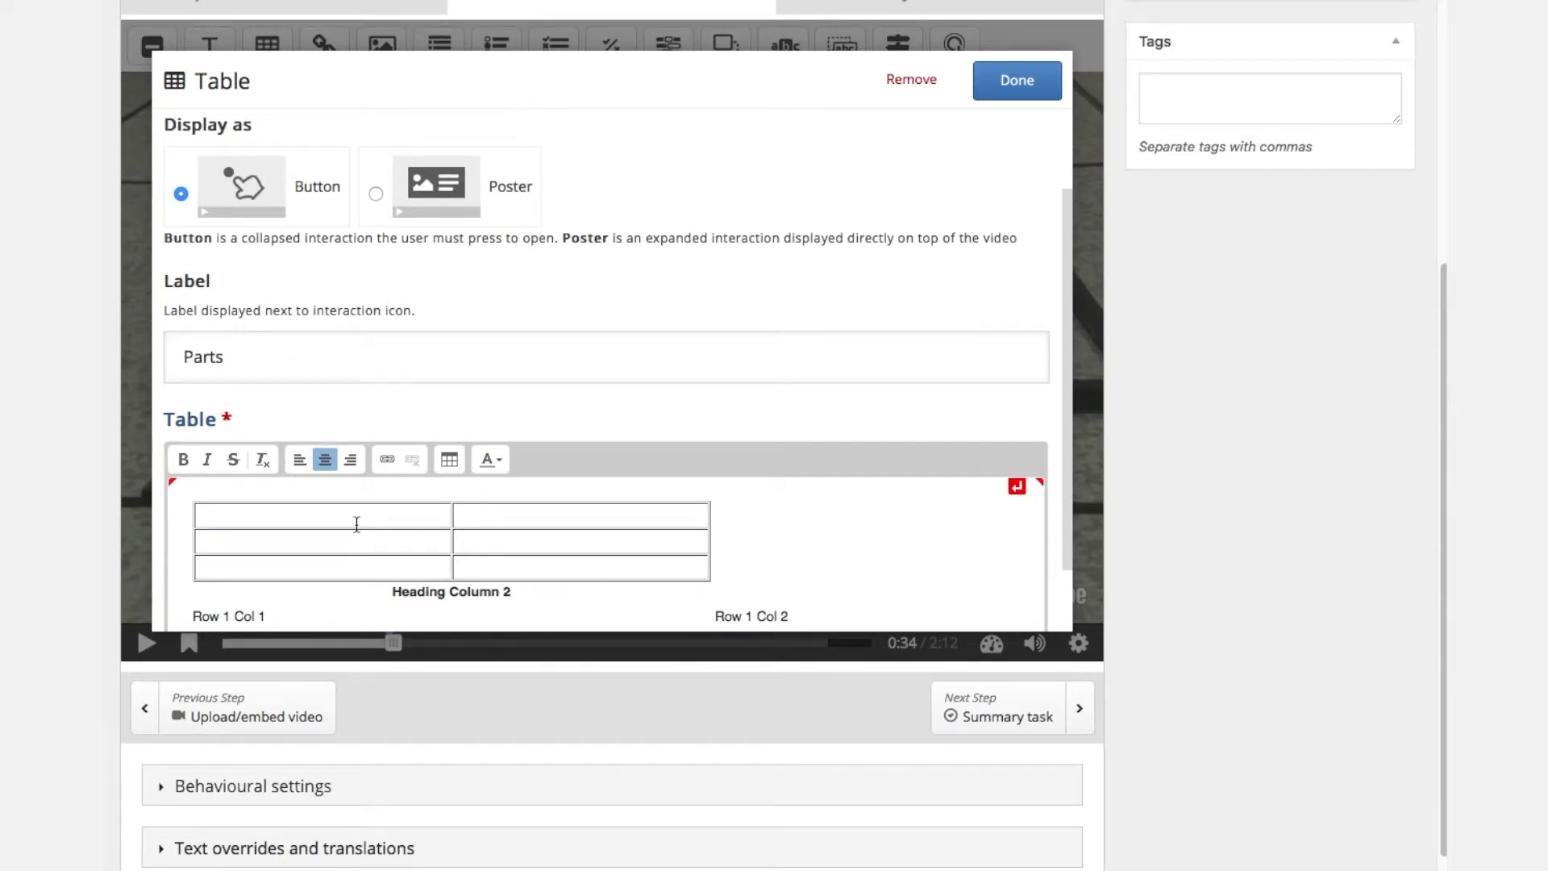
pyautogui.write('Part')
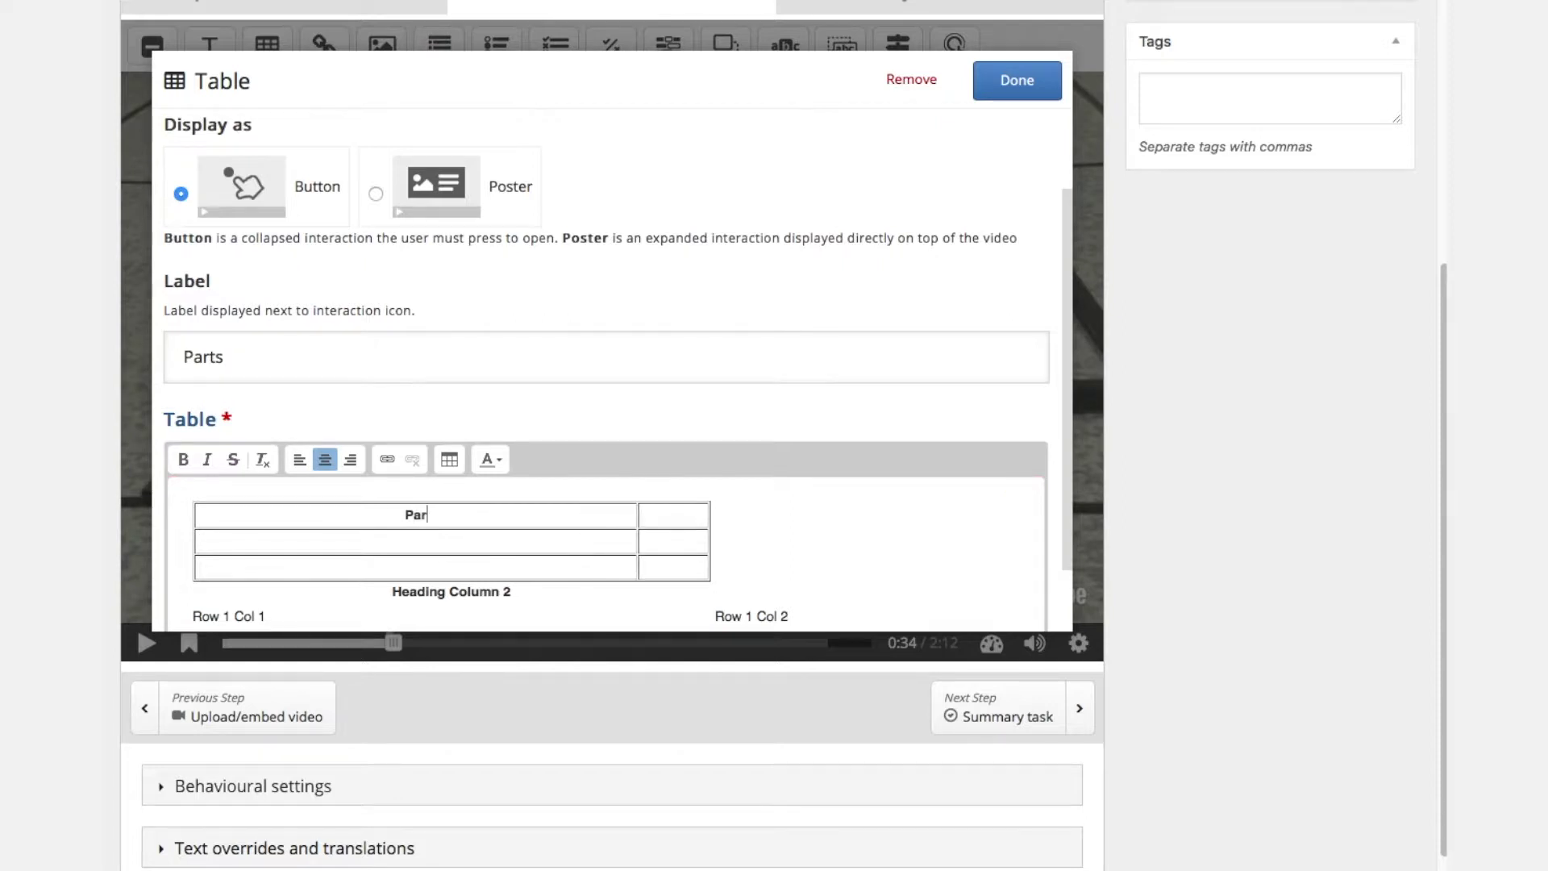
pyautogui.click(676, 516)
pyautogui.write('Amount')
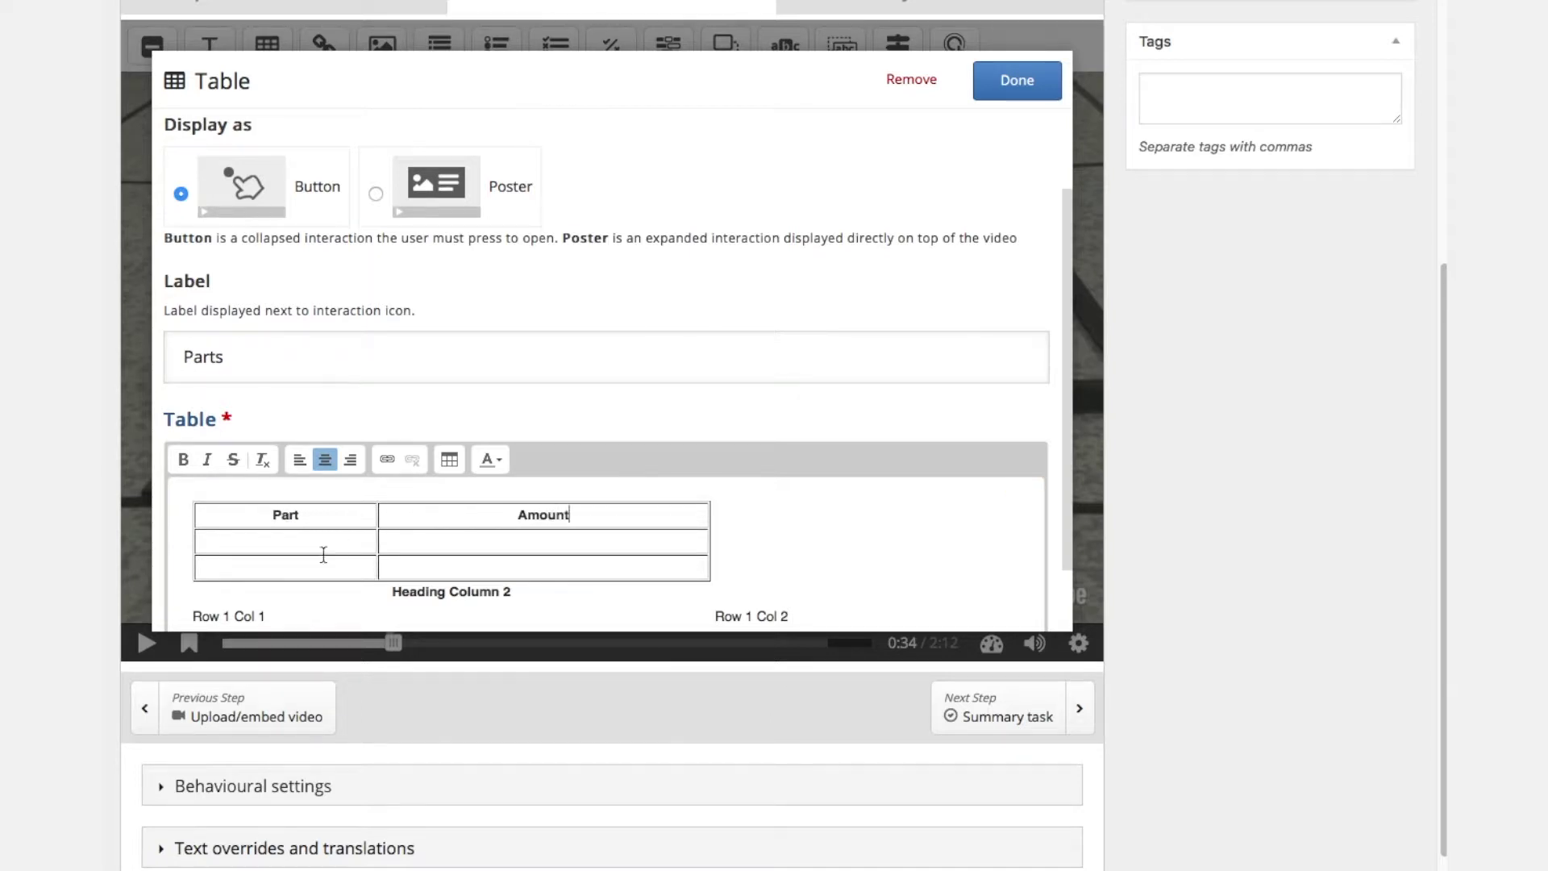
pyautogui.click(281, 545)
pyautogui.write('bars')
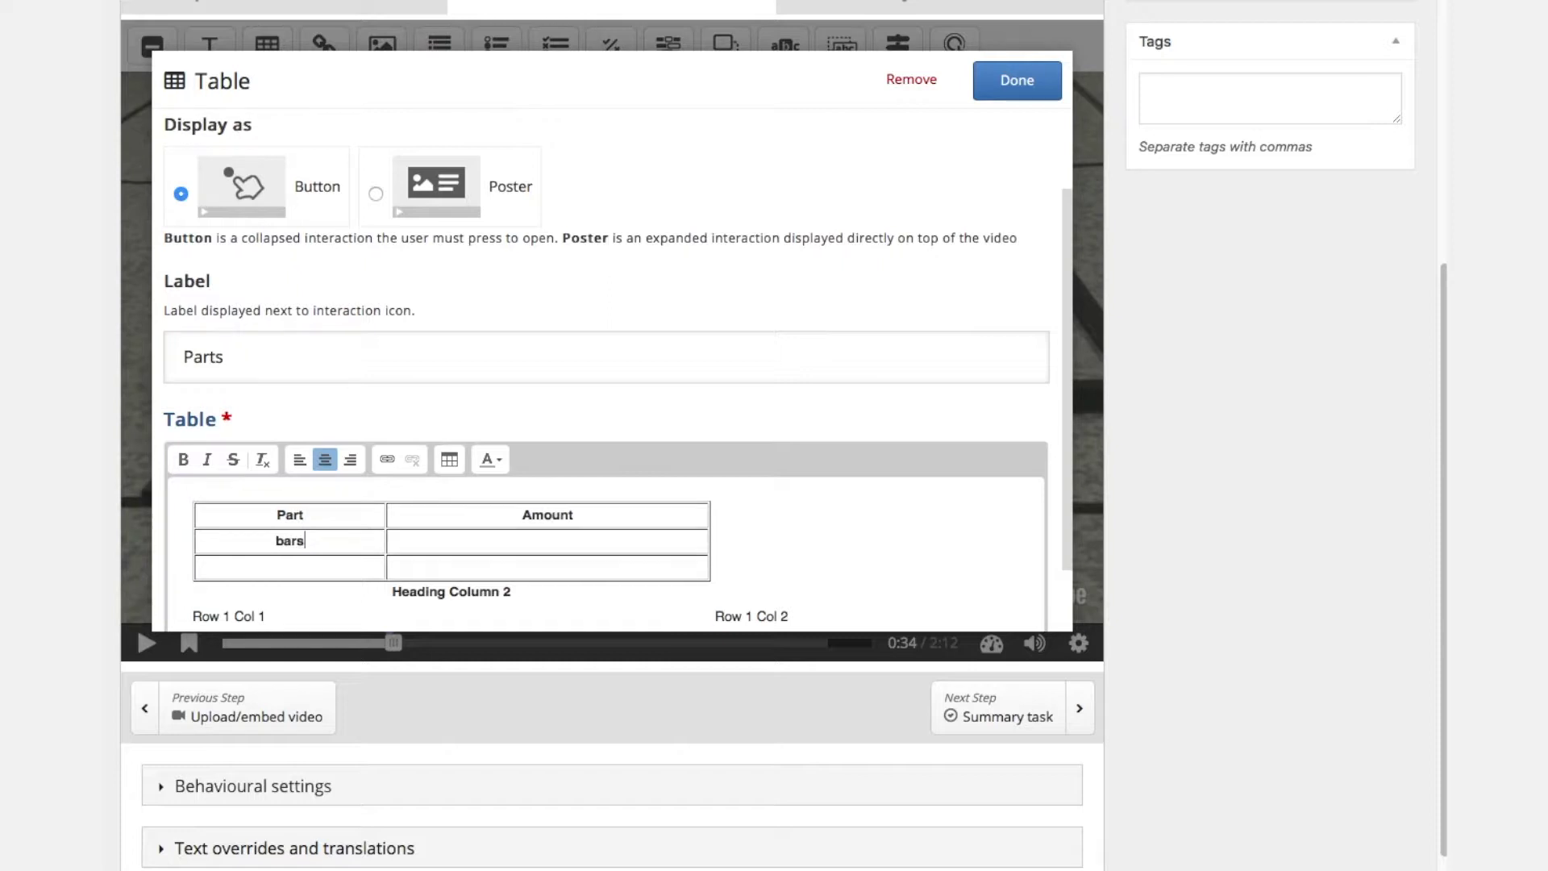
pyautogui.click(548, 541)
pyautogui.write('10')
pyautogui.click(280, 571)
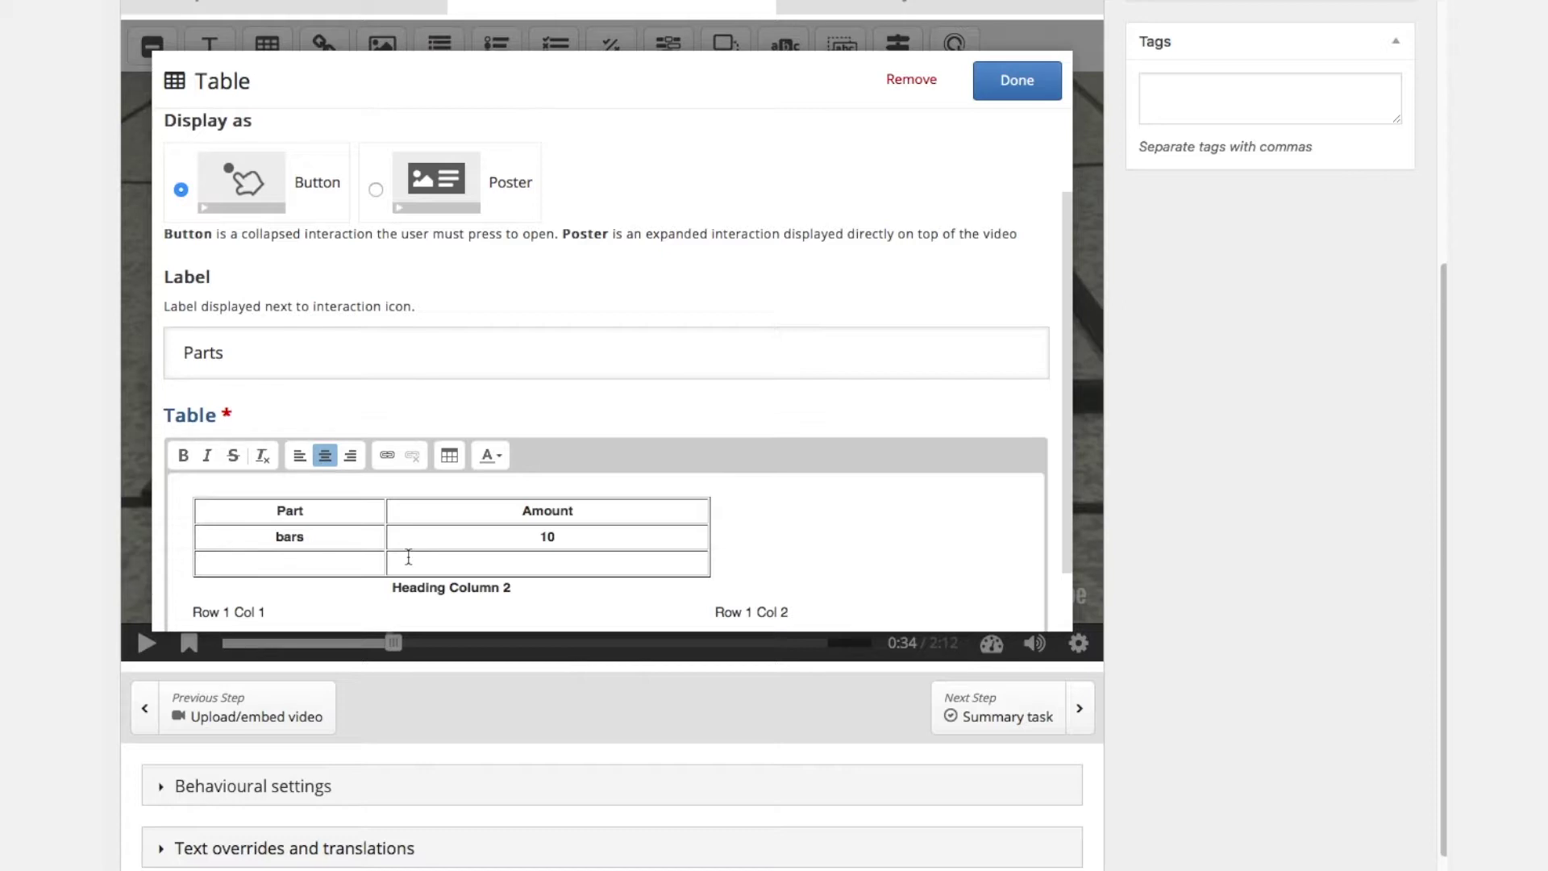
pyautogui.write('side pane')
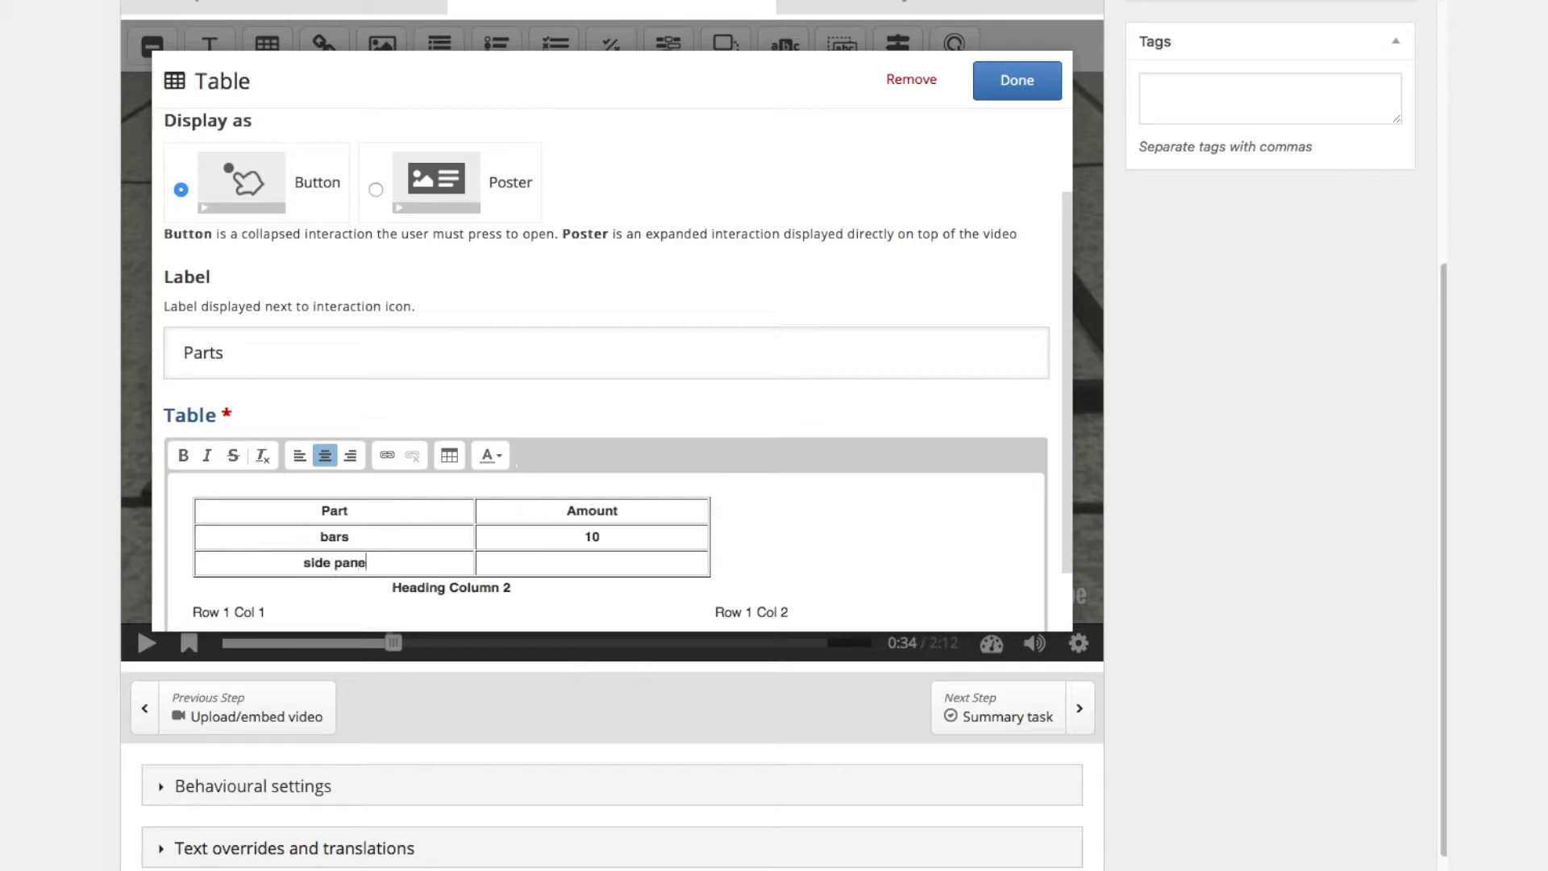
pyautogui.write('ls ')
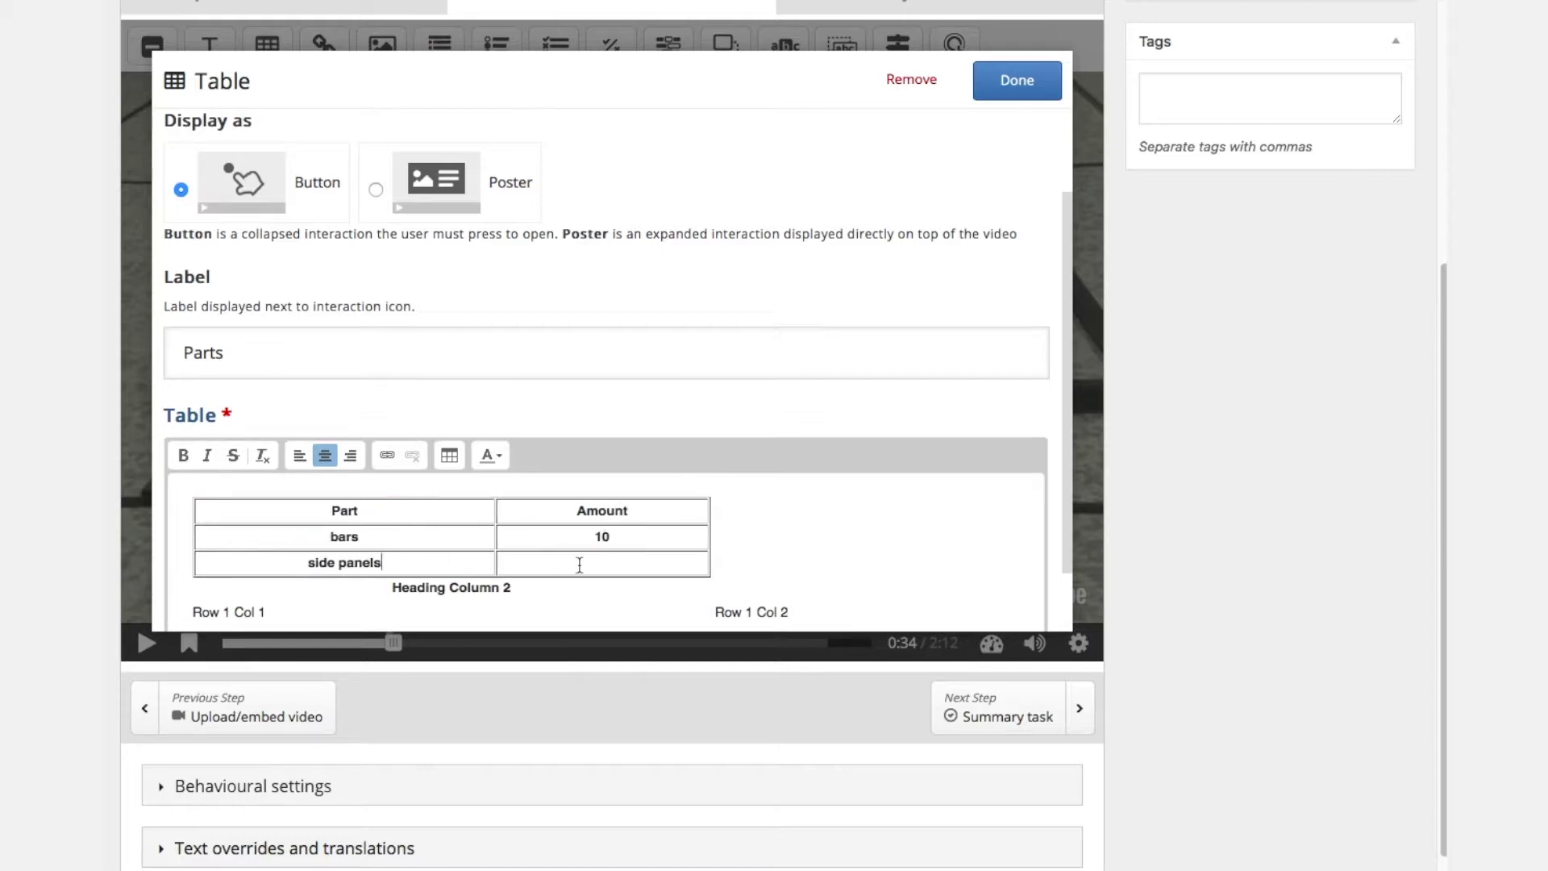
pyautogui.write('2')
# - Delete the leftover placeholder rows and Heading text, then save the table
pyautogui.scroll(-1, 712, 487)
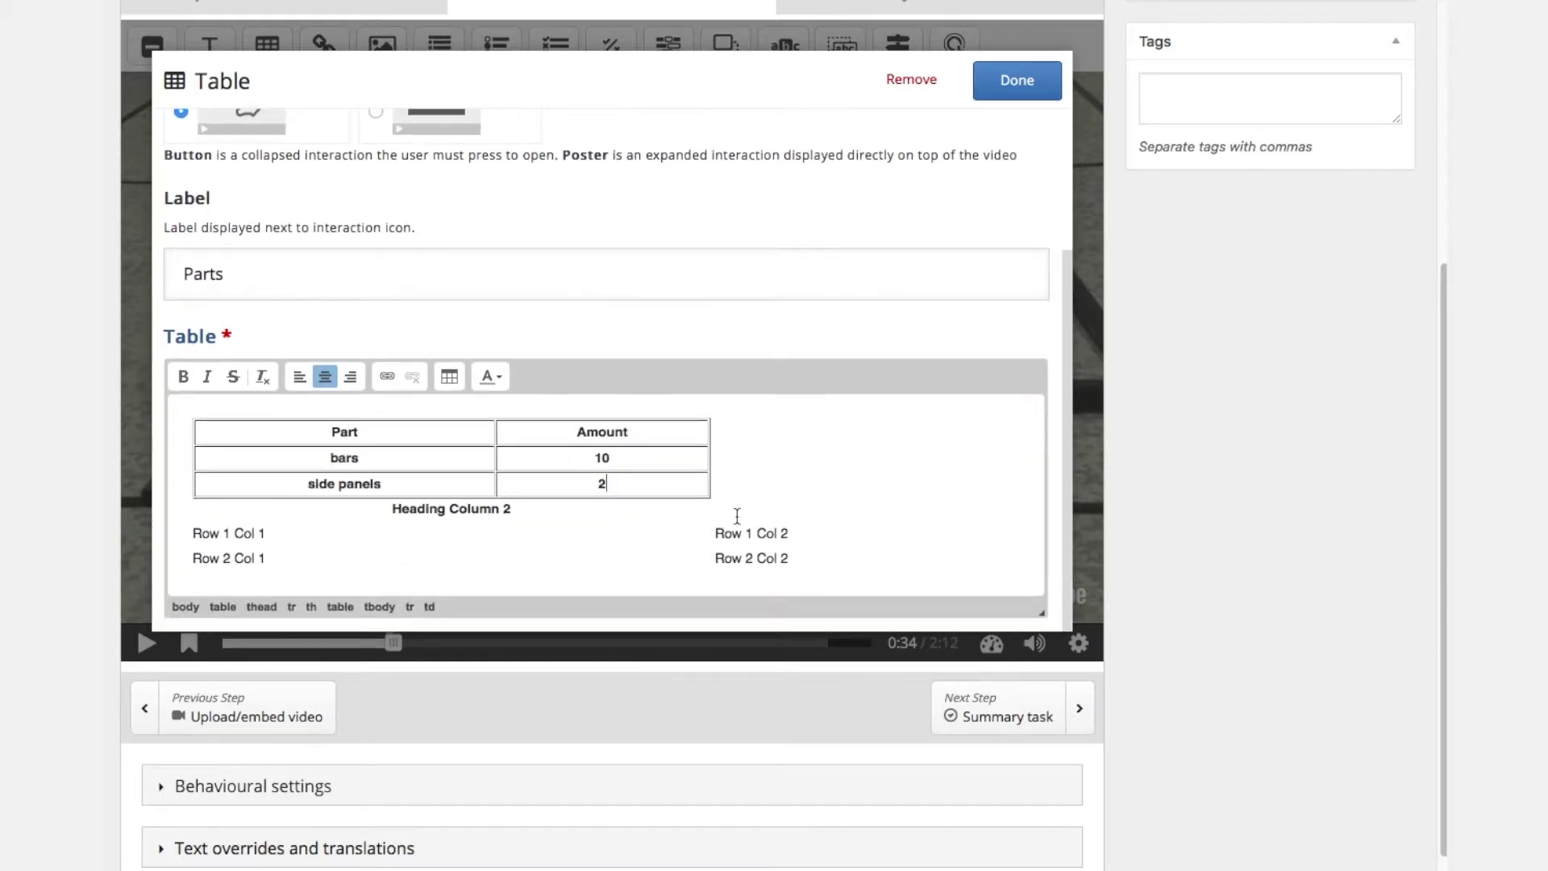
pyautogui.click(633, 539)
pyautogui.click(831, 559)
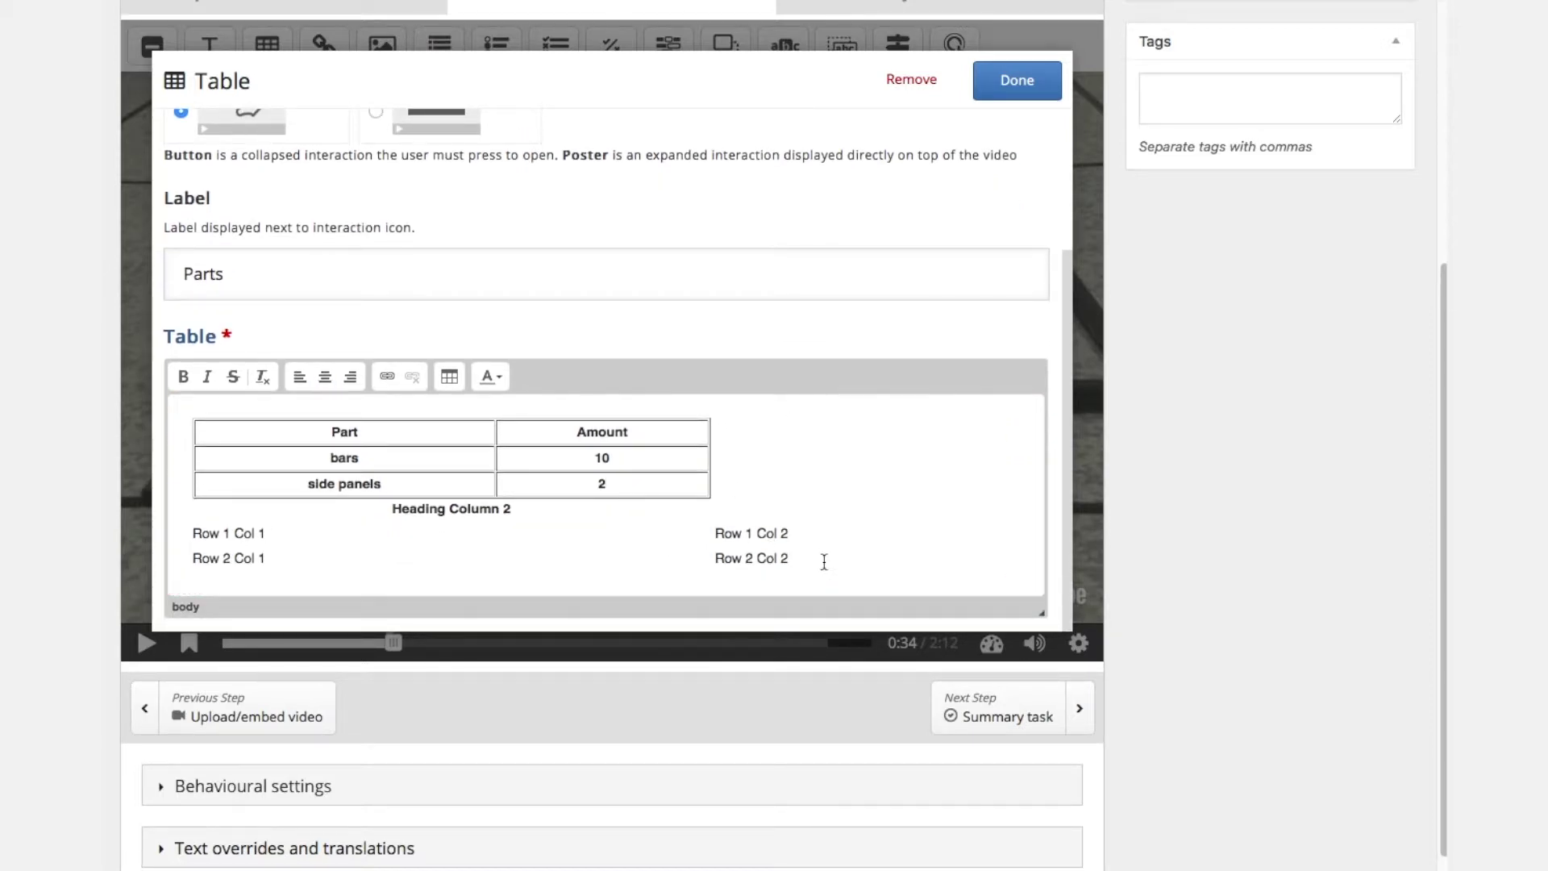
pyautogui.moveTo(822, 559); pyautogui.dragTo(218, 513)
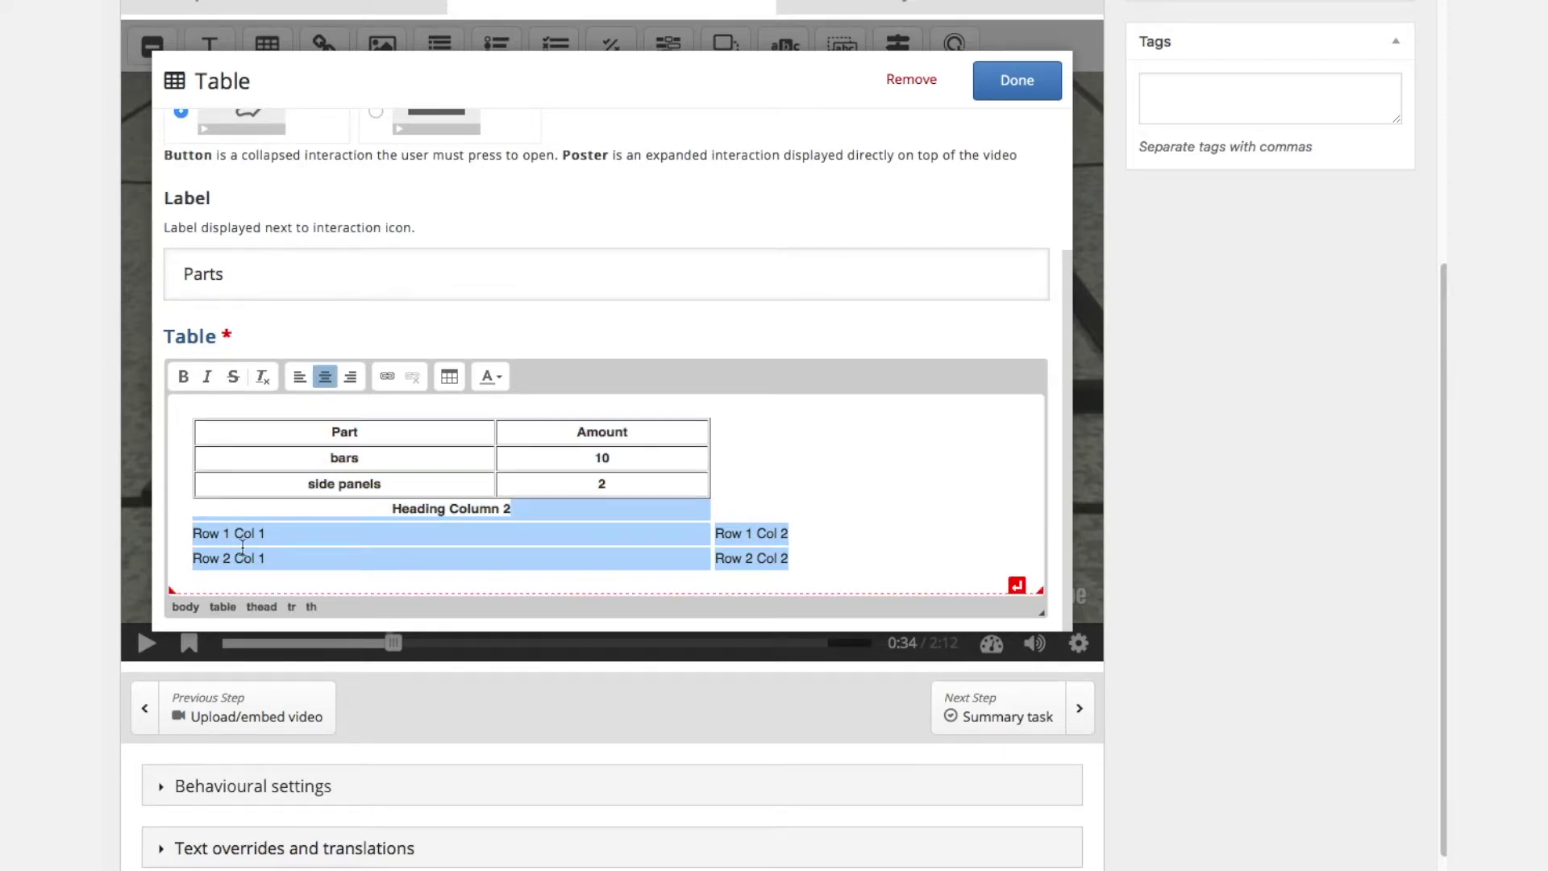
pyautogui.press('BackSpace')
pyautogui.press('BackSpace')
pyautogui.press('BackSpace')
pyautogui.press('BackSpace')
pyautogui.press('BackSpace')
pyautogui.press('BackSpace')
pyautogui.press('BackSpace')
pyautogui.press('BackSpace')
pyautogui.press('BackSpace')
pyautogui.press('BackSpace')
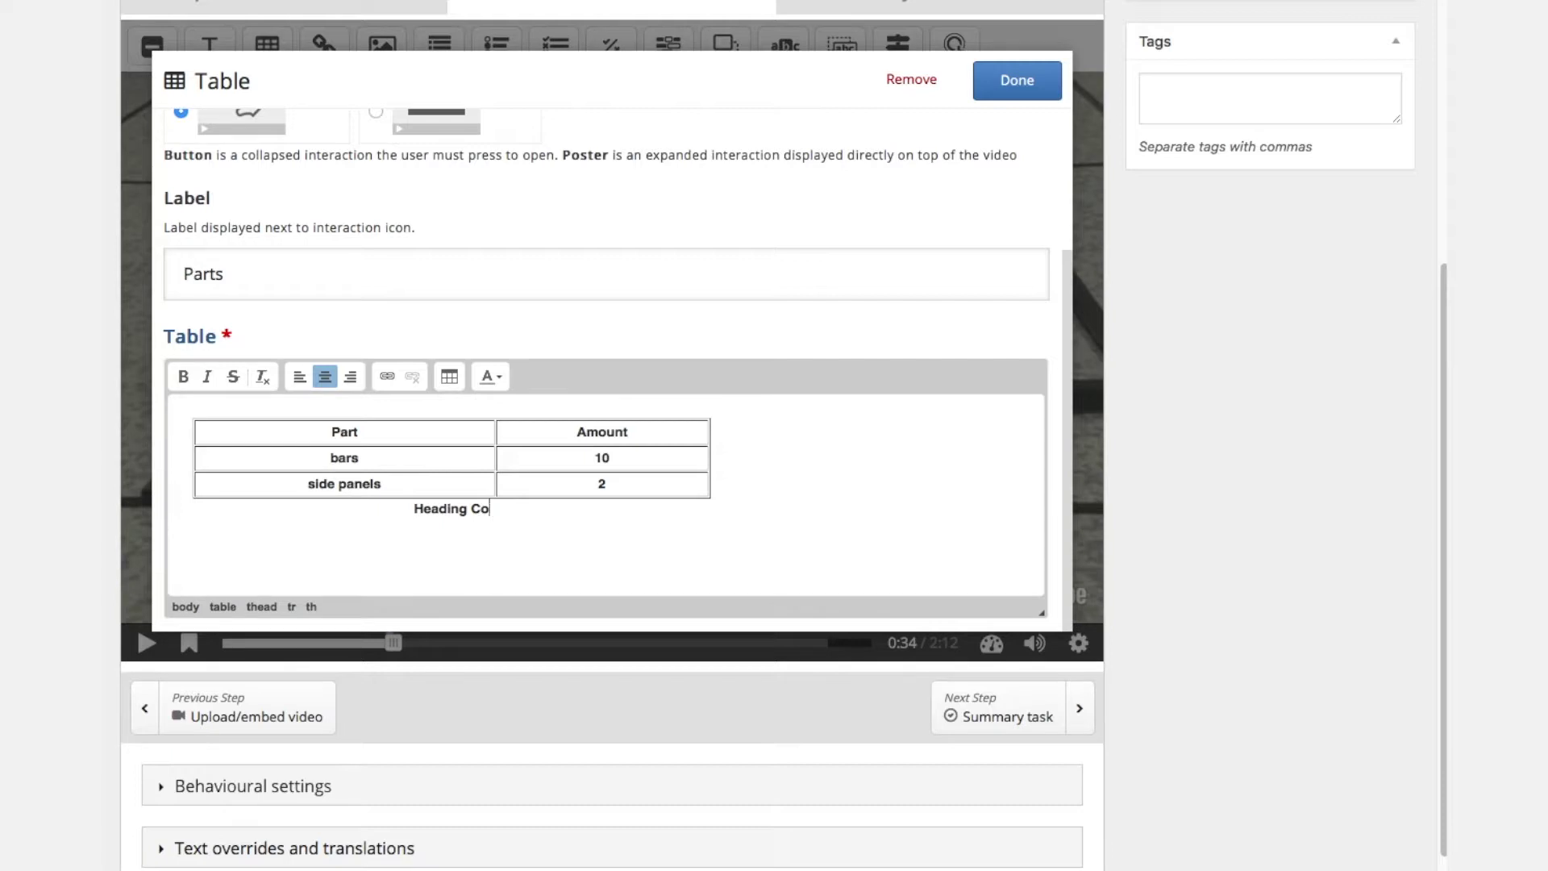
pyautogui.press('BackSpace')
pyautogui.press('BackSpace')
pyautogui.press('BackSpace')
pyautogui.press('BackSpace')
pyautogui.press('BackSpace')
pyautogui.press('BackSpace')
pyautogui.press('BackSpace')
pyautogui.click(730, 461)
pyautogui.click(238, 537)
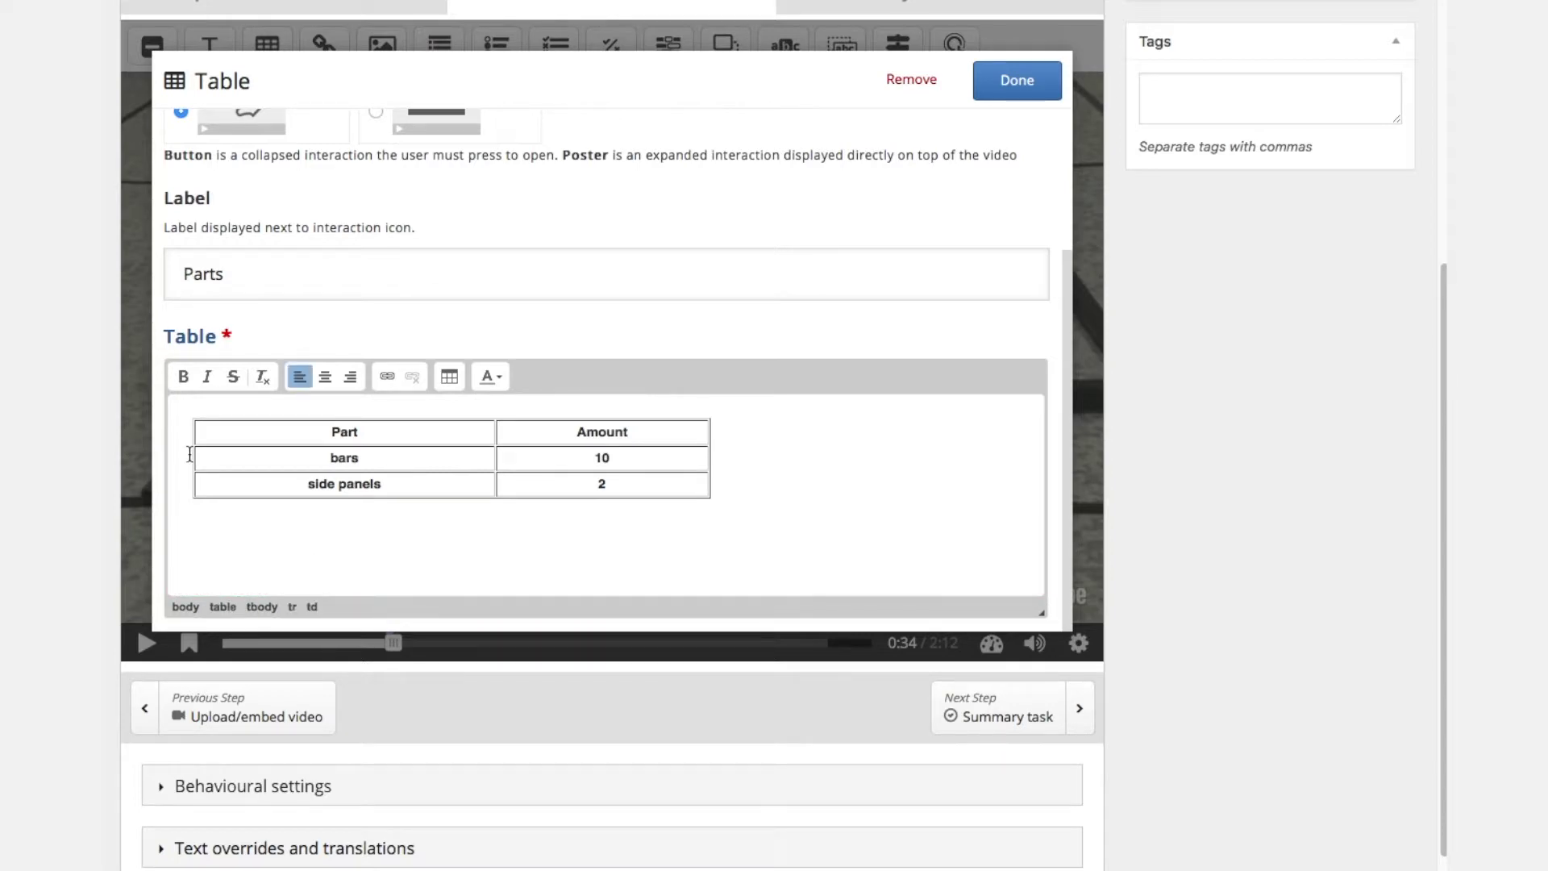
pyautogui.click(452, 436)
pyautogui.click(1042, 75)
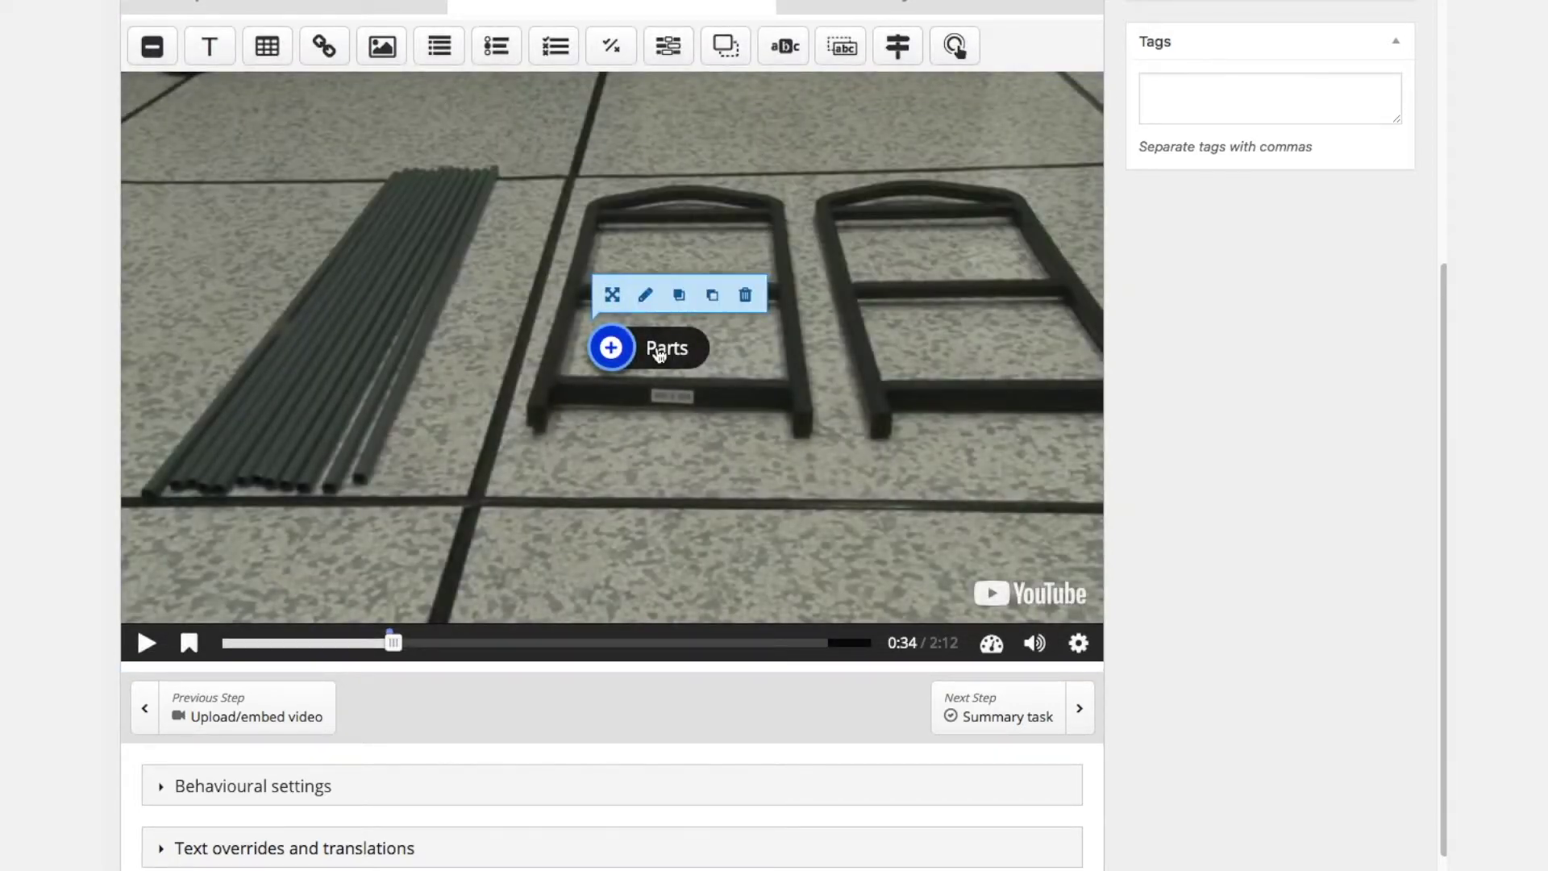
# - Switch the Parts table on the video to display as a poster
pyautogui.click(611, 347)
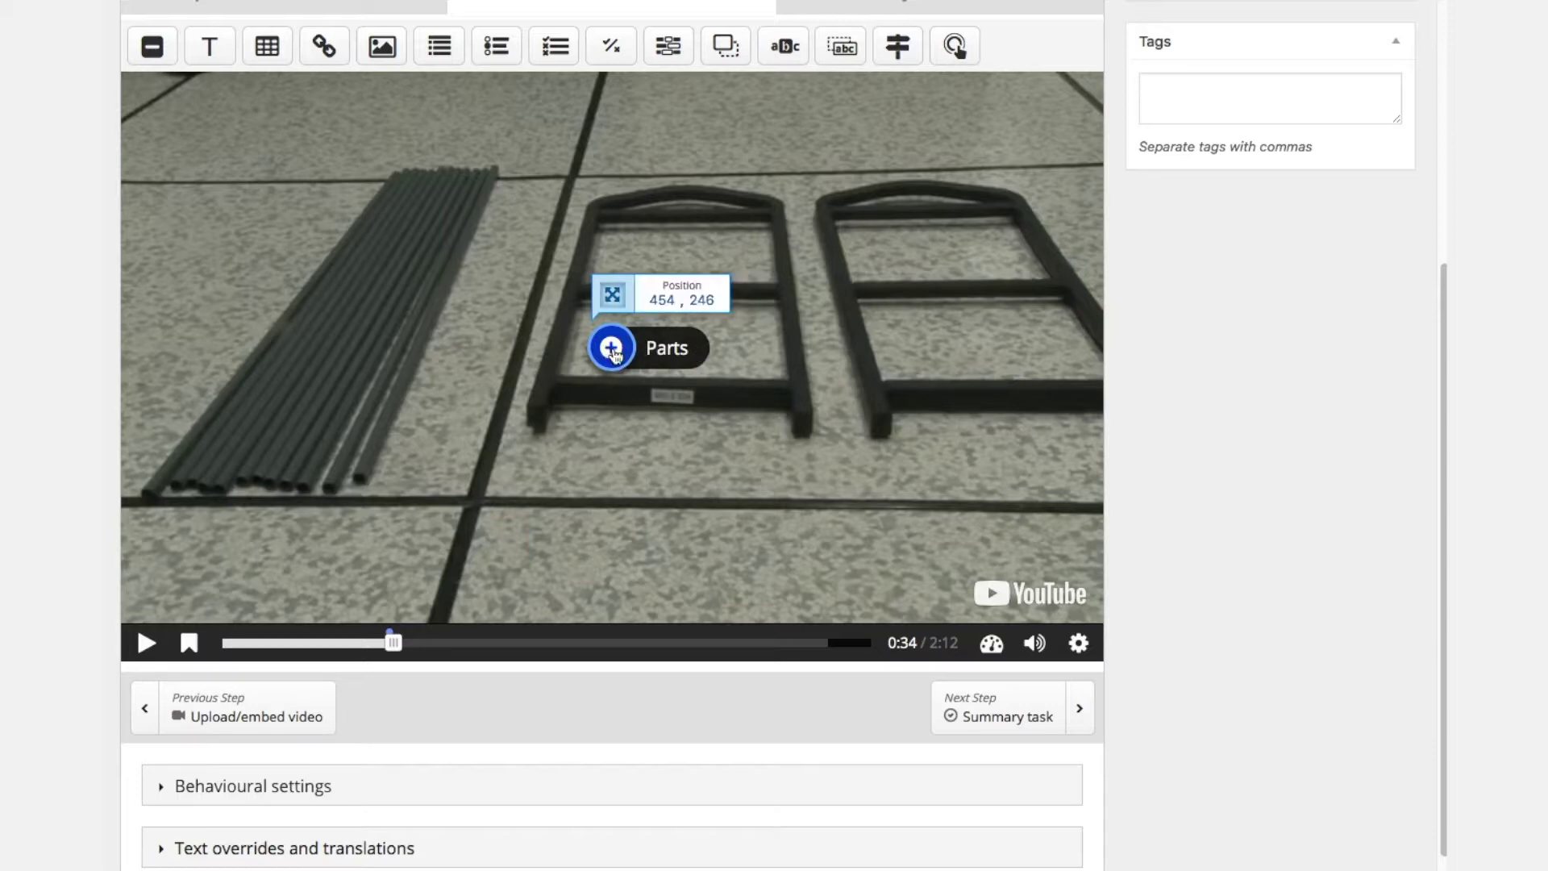
pyautogui.doubleClick(607, 347)
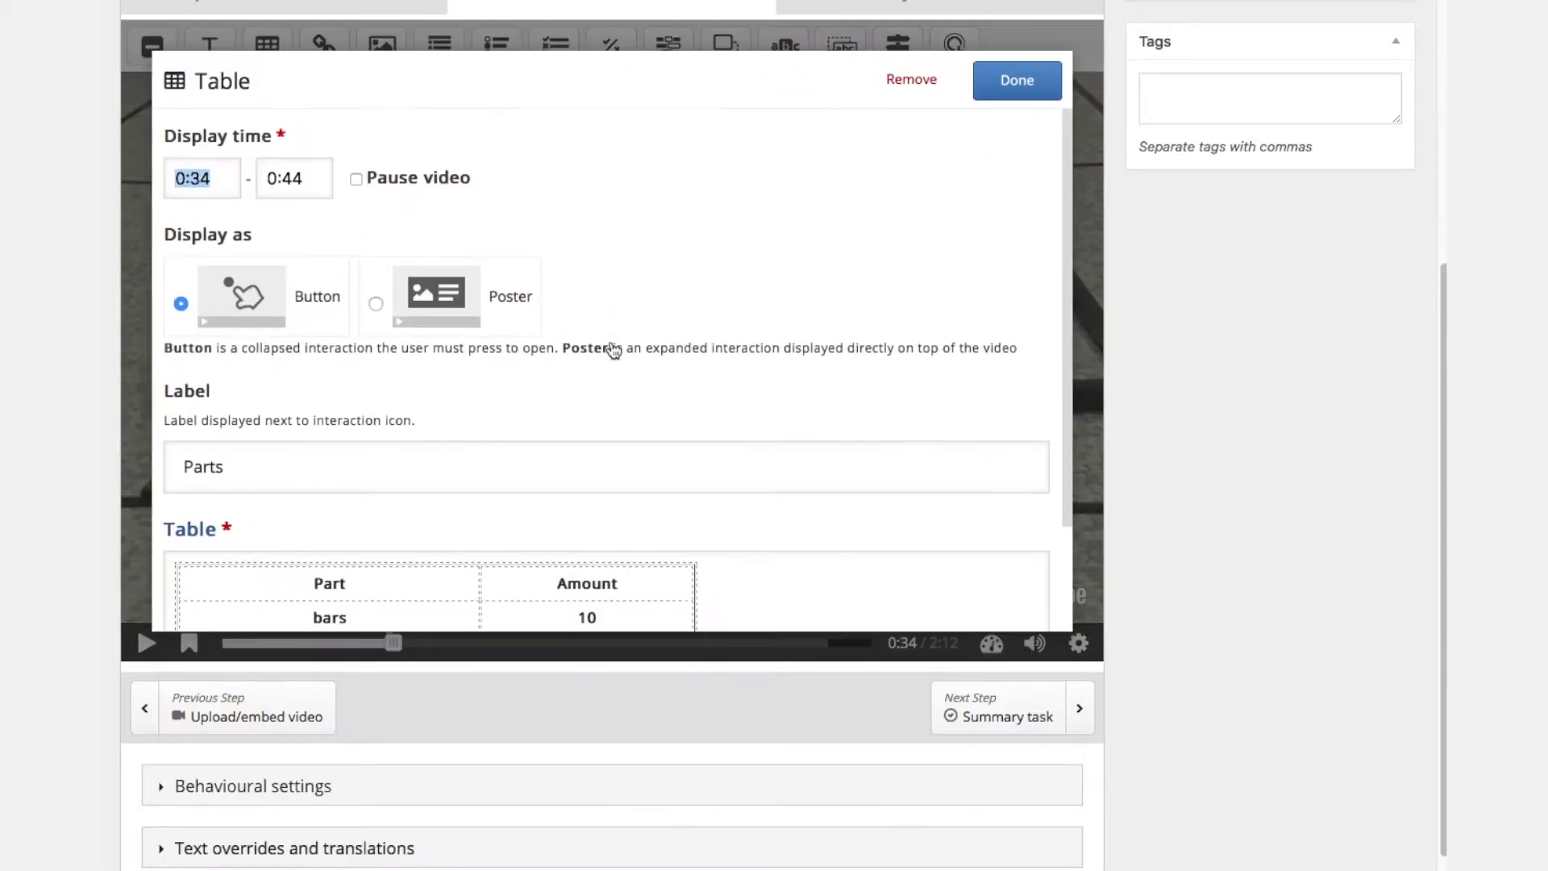
pyautogui.click(452, 298)
pyautogui.click(1016, 85)
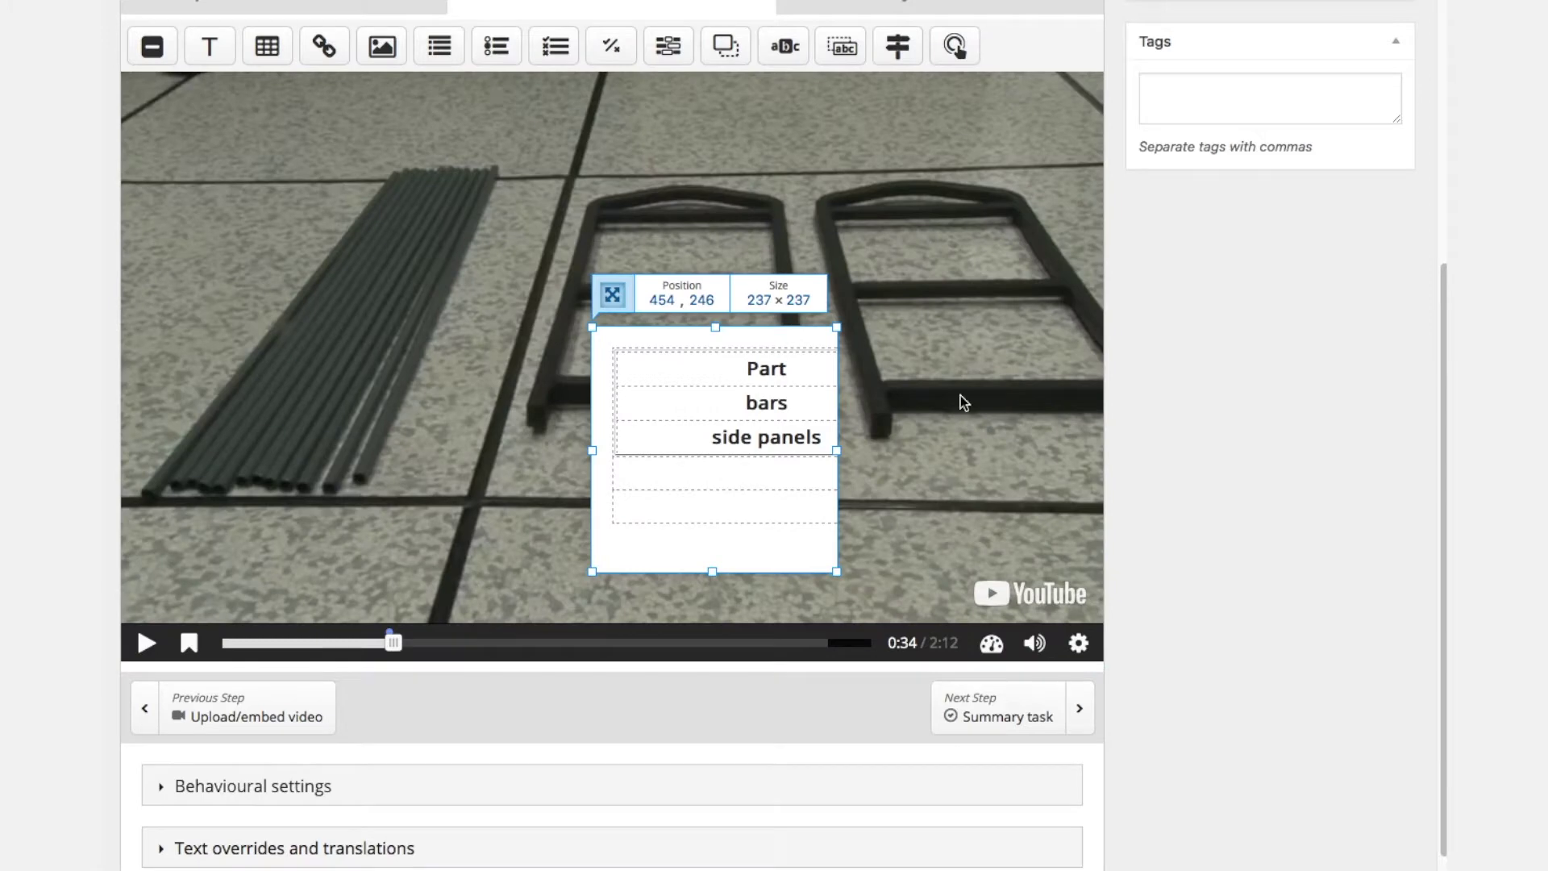
# - Widen the Parts table box to show the Amount column and move it to the upper-left
pyautogui.moveTo(836, 450); pyautogui.dragTo(1122, 441)
pyautogui.moveTo(892, 397); pyautogui.dragTo(526, 214)
pyautogui.moveTo(737, 268); pyautogui.dragTo(809, 278)
# - Edit the side panels and bars cells of the Parts table, then play the video to preview the poster
pyautogui.doubleClick(544, 321)
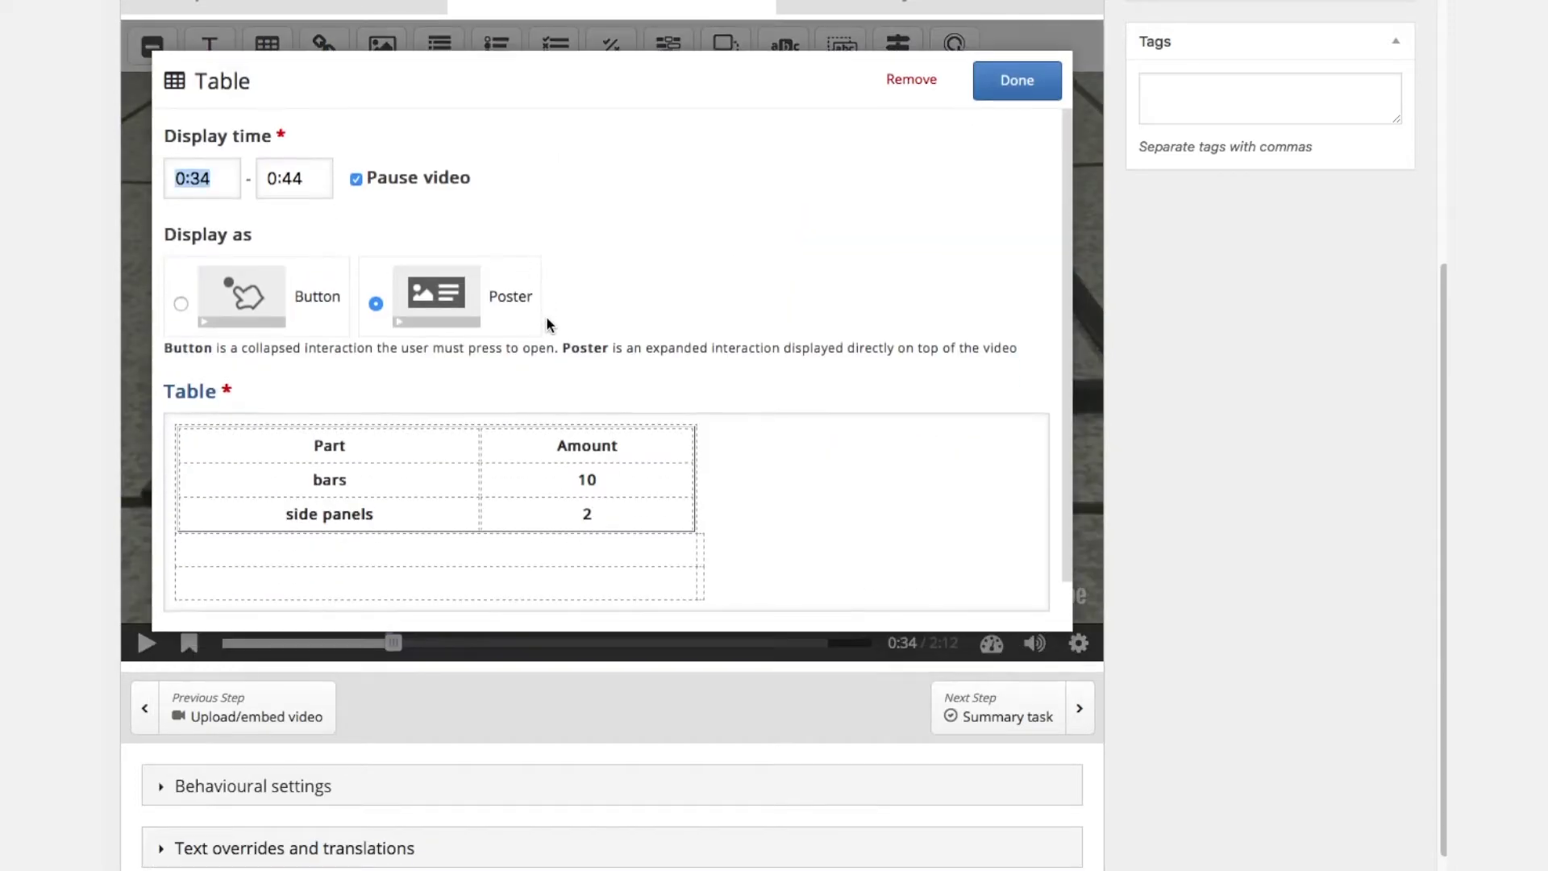
pyautogui.click(609, 510)
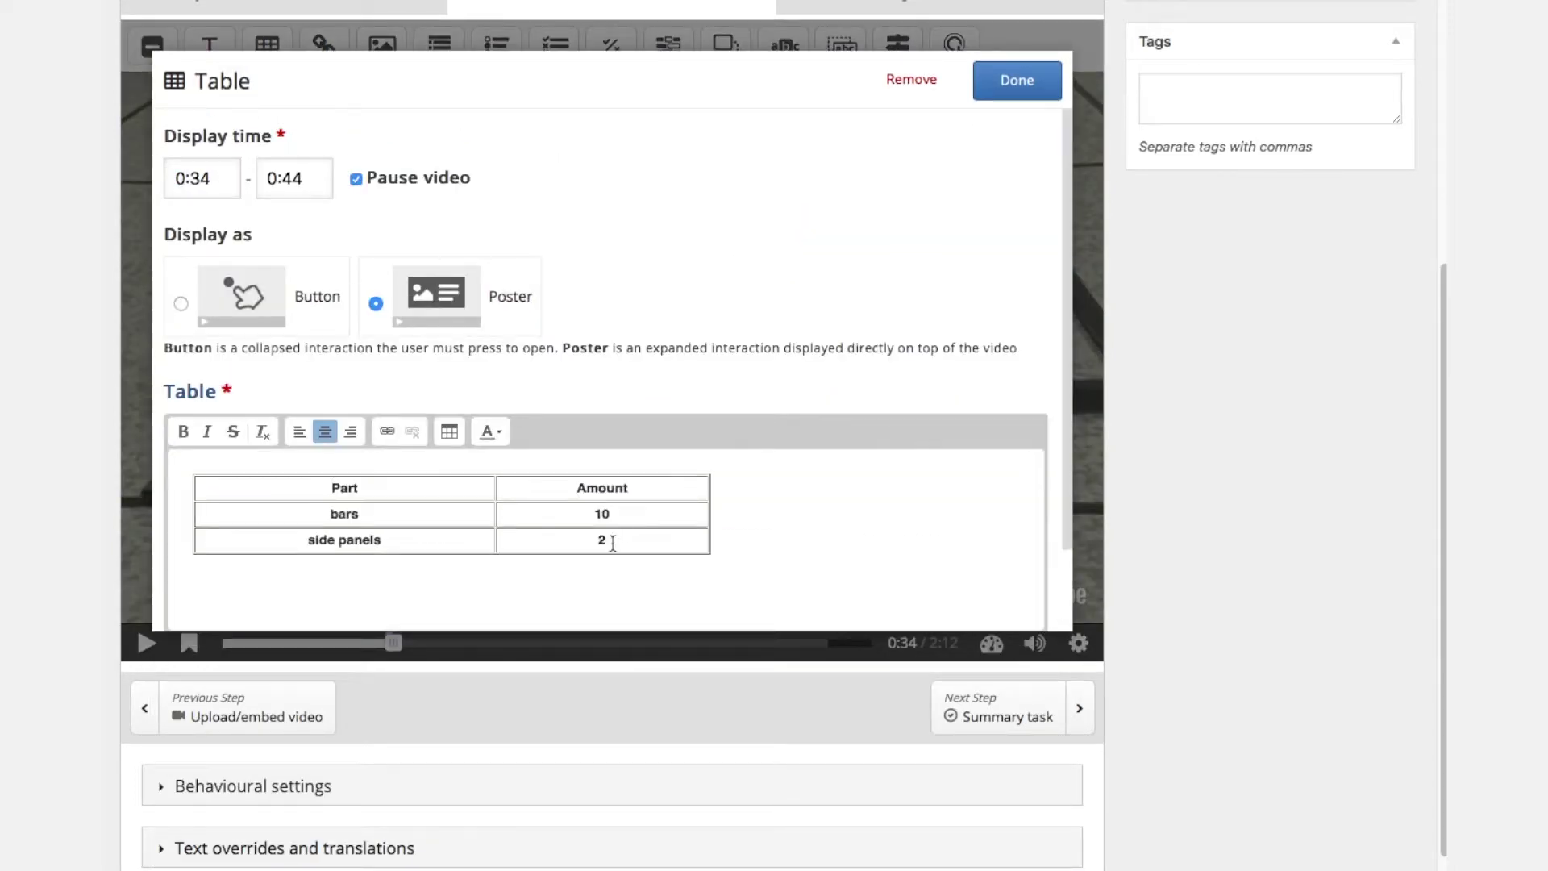
pyautogui.click(170, 526)
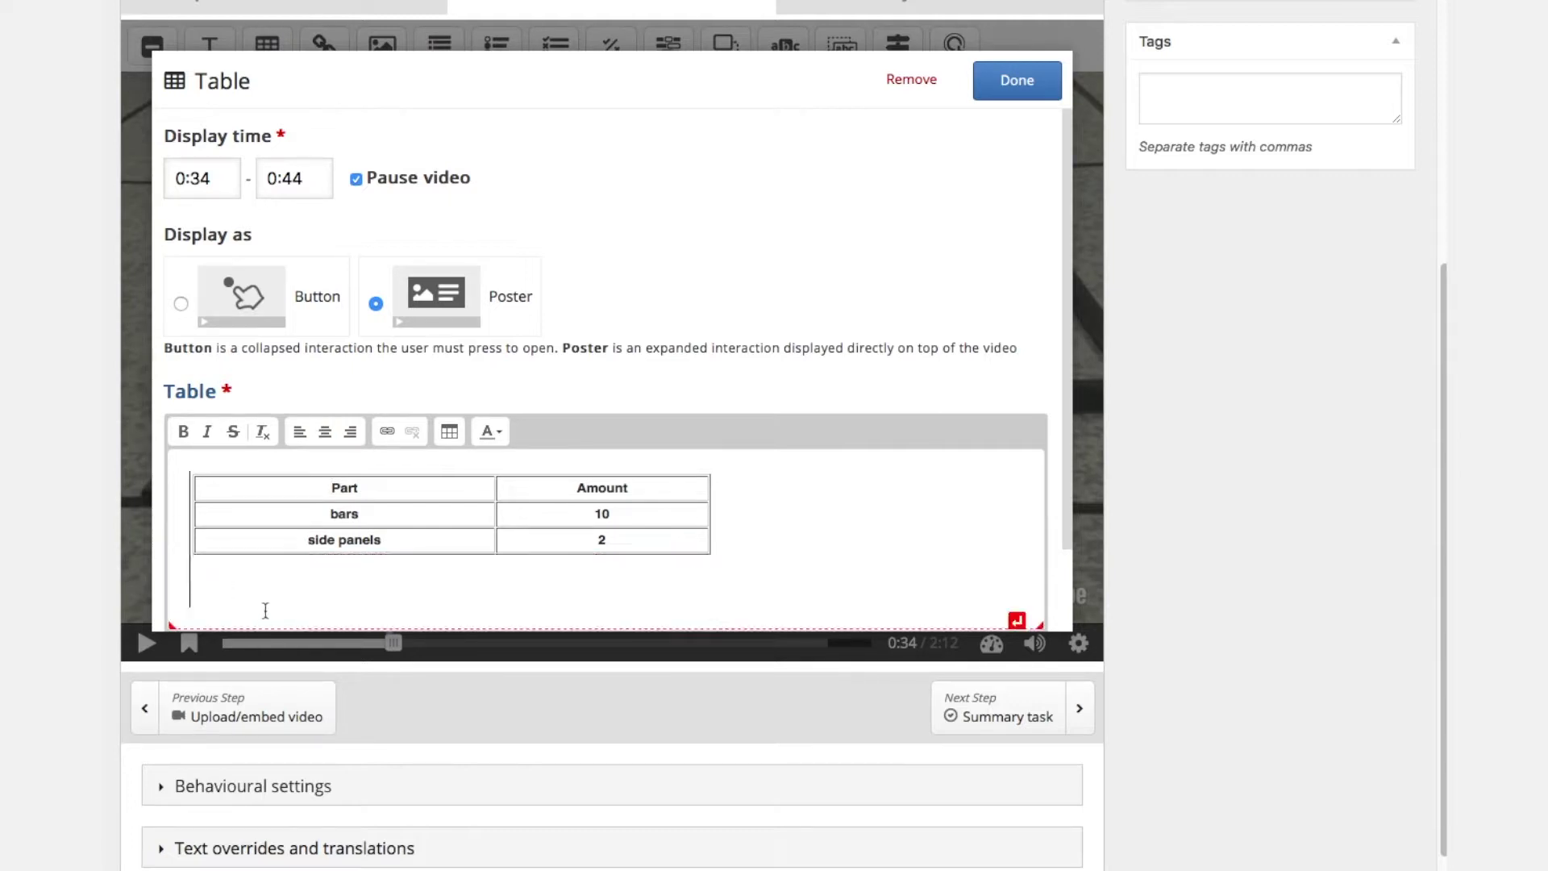
pyautogui.scroll(-1, 429, 591)
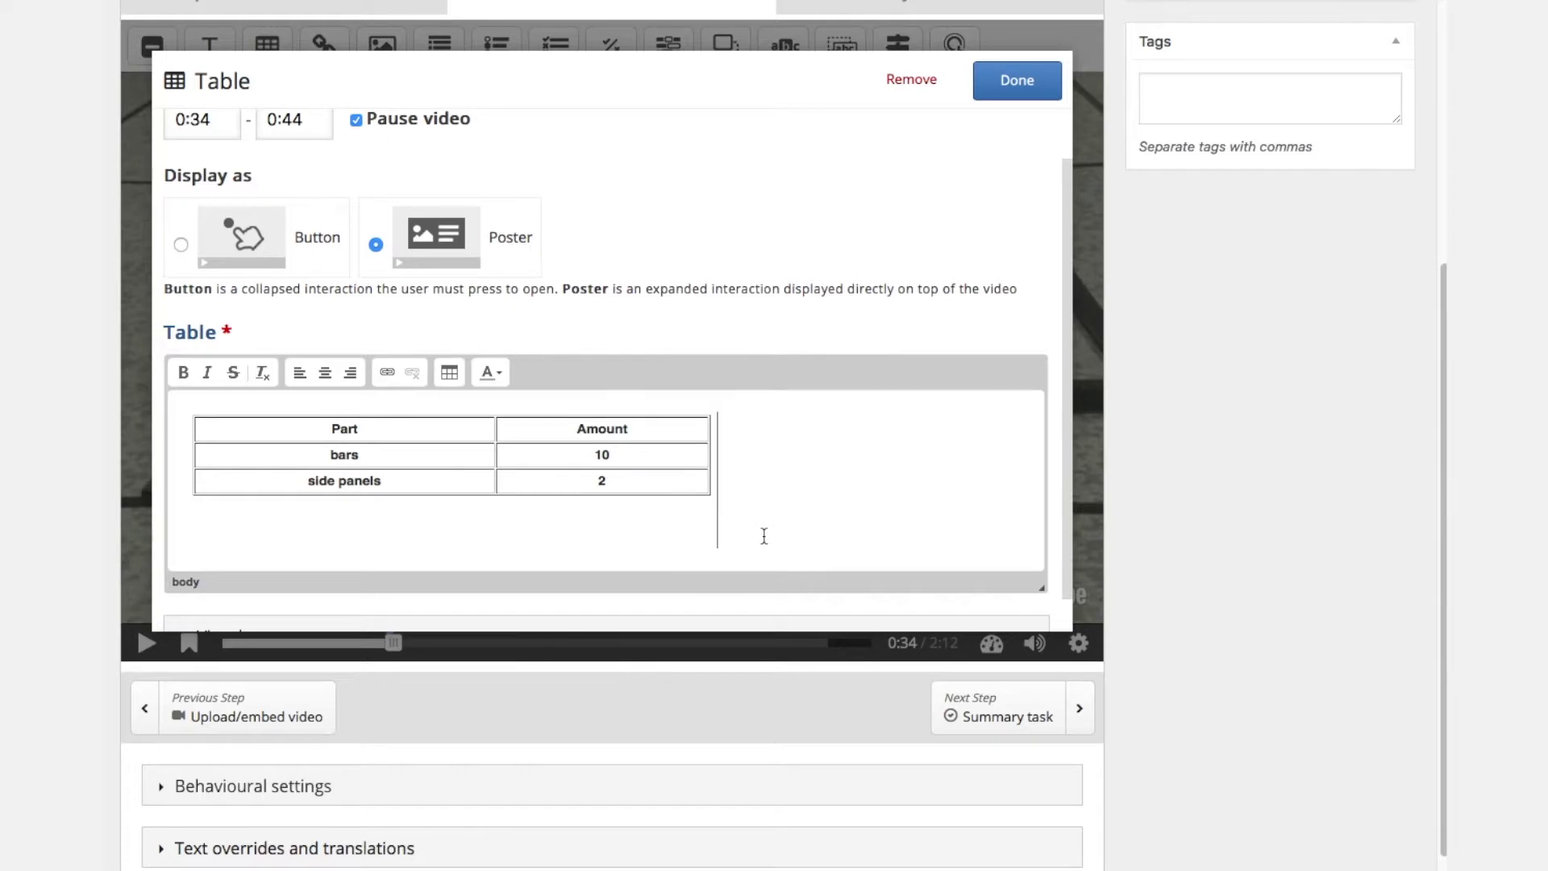
pyautogui.press('Up')
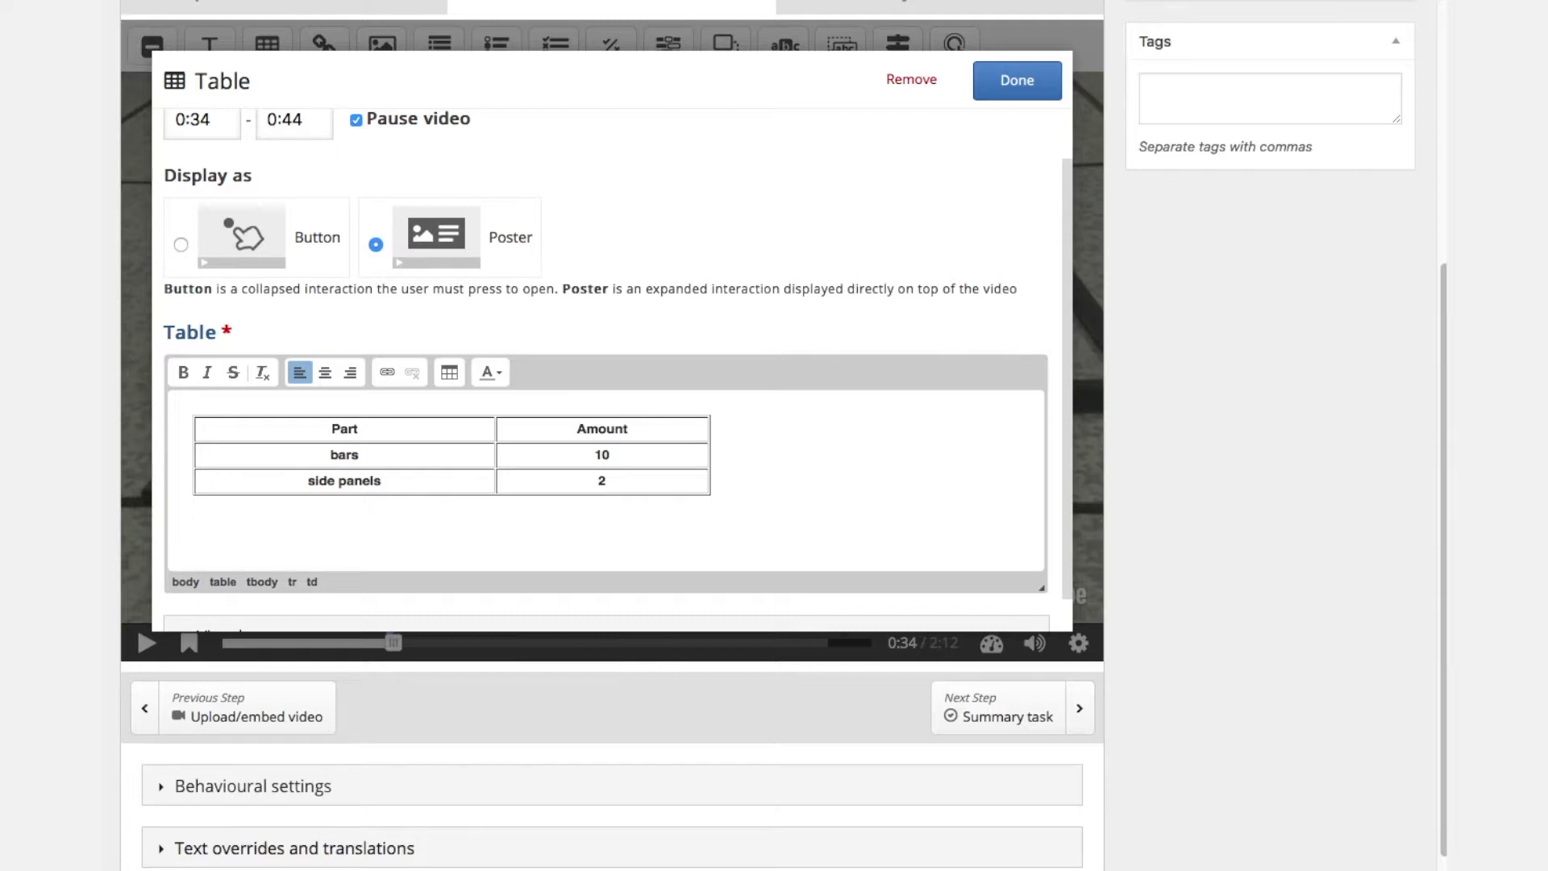
pyautogui.click(603, 481)
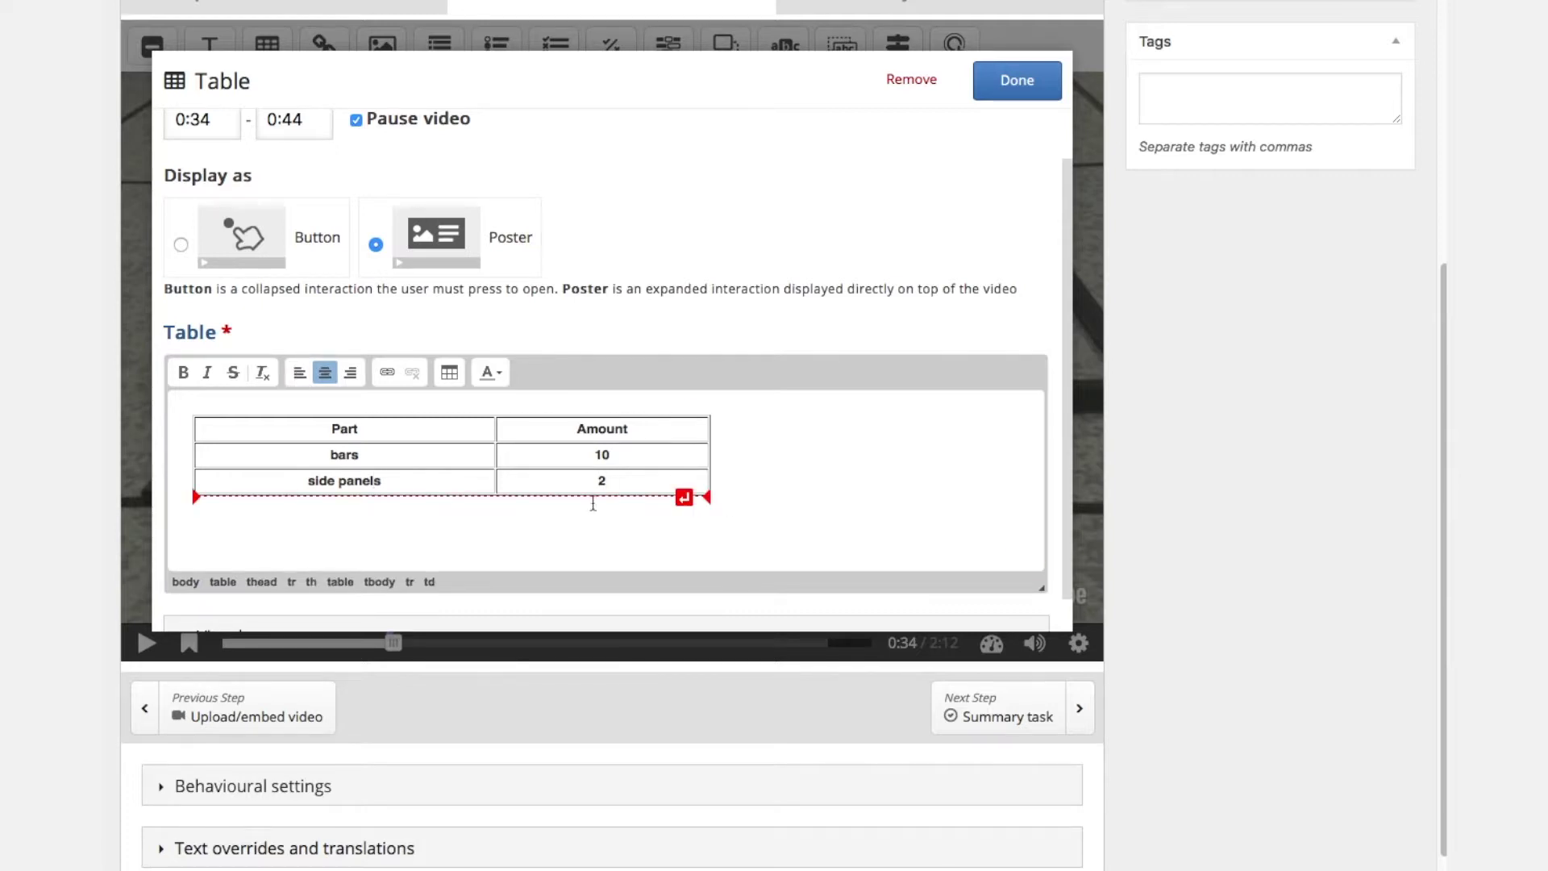
pyautogui.press('Up')
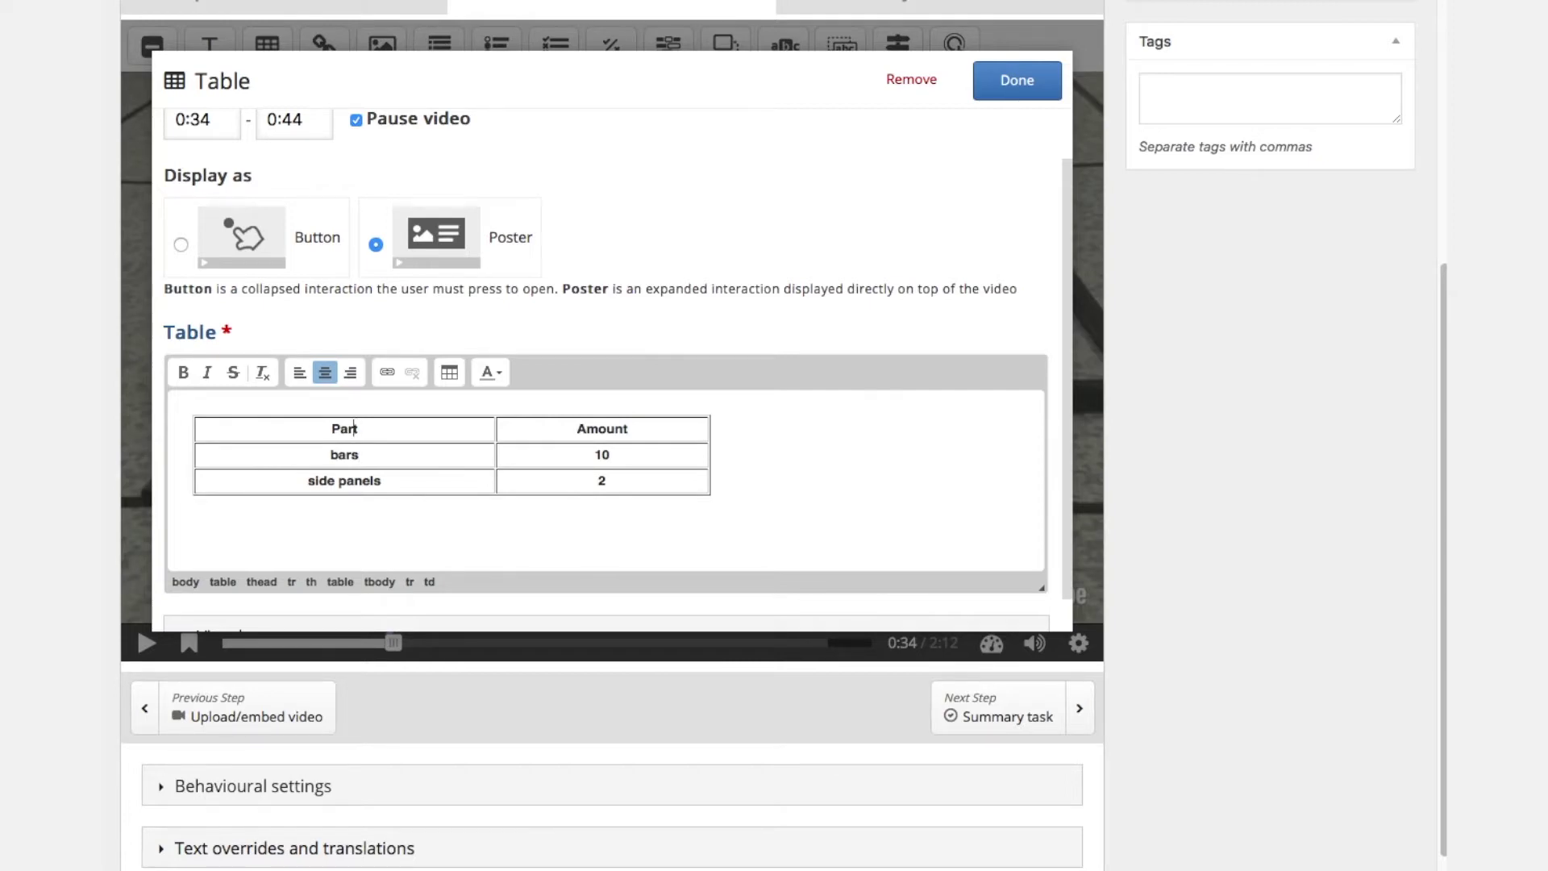
pyautogui.click(1017, 80)
pyautogui.click(722, 495)
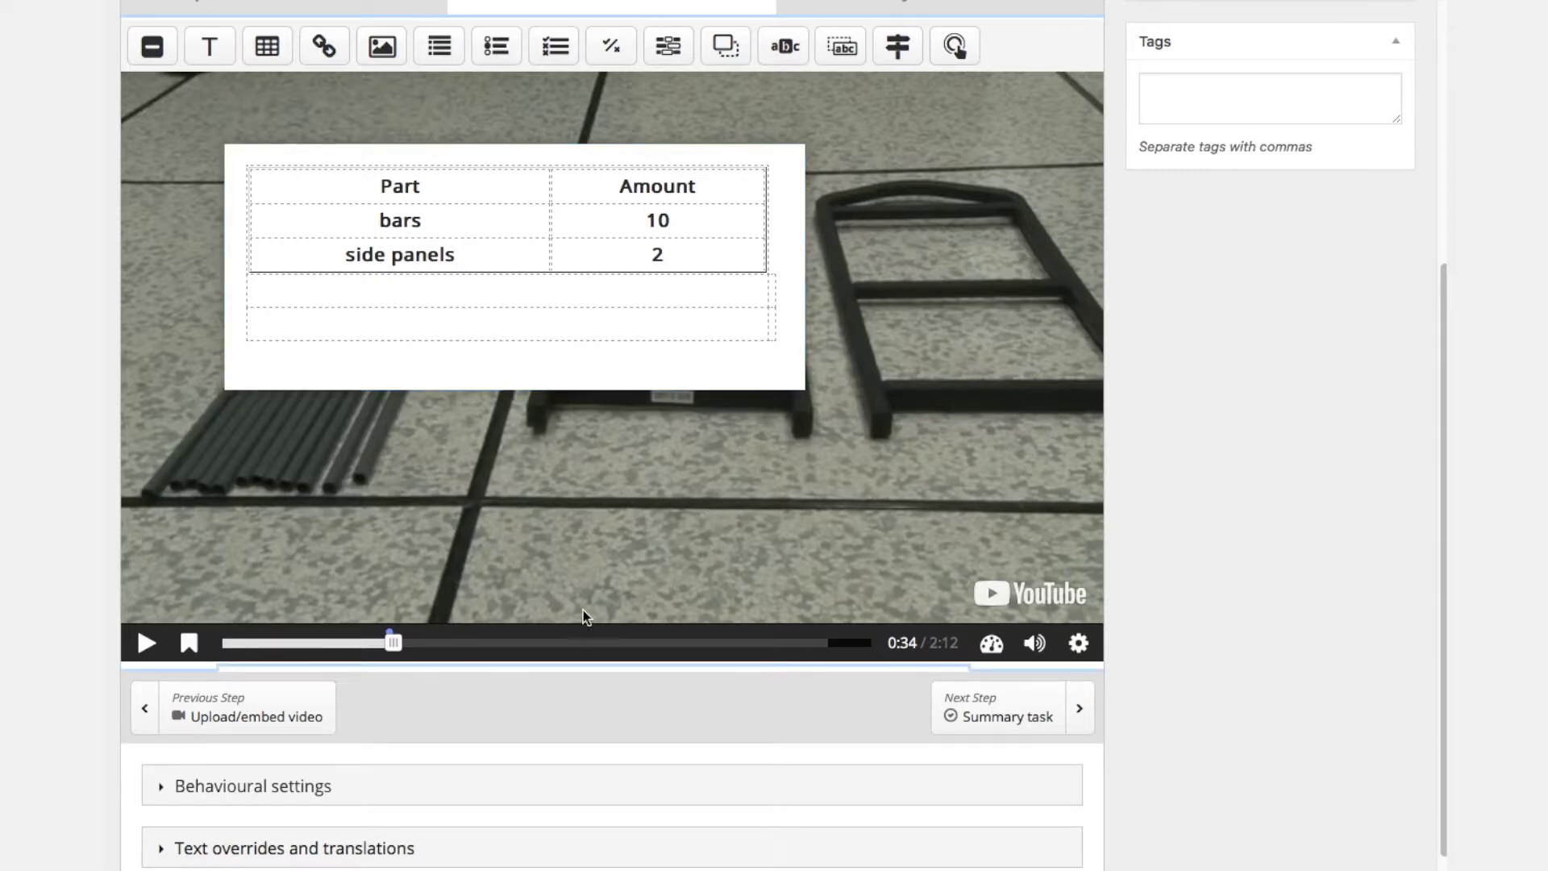
pyautogui.click(147, 643)
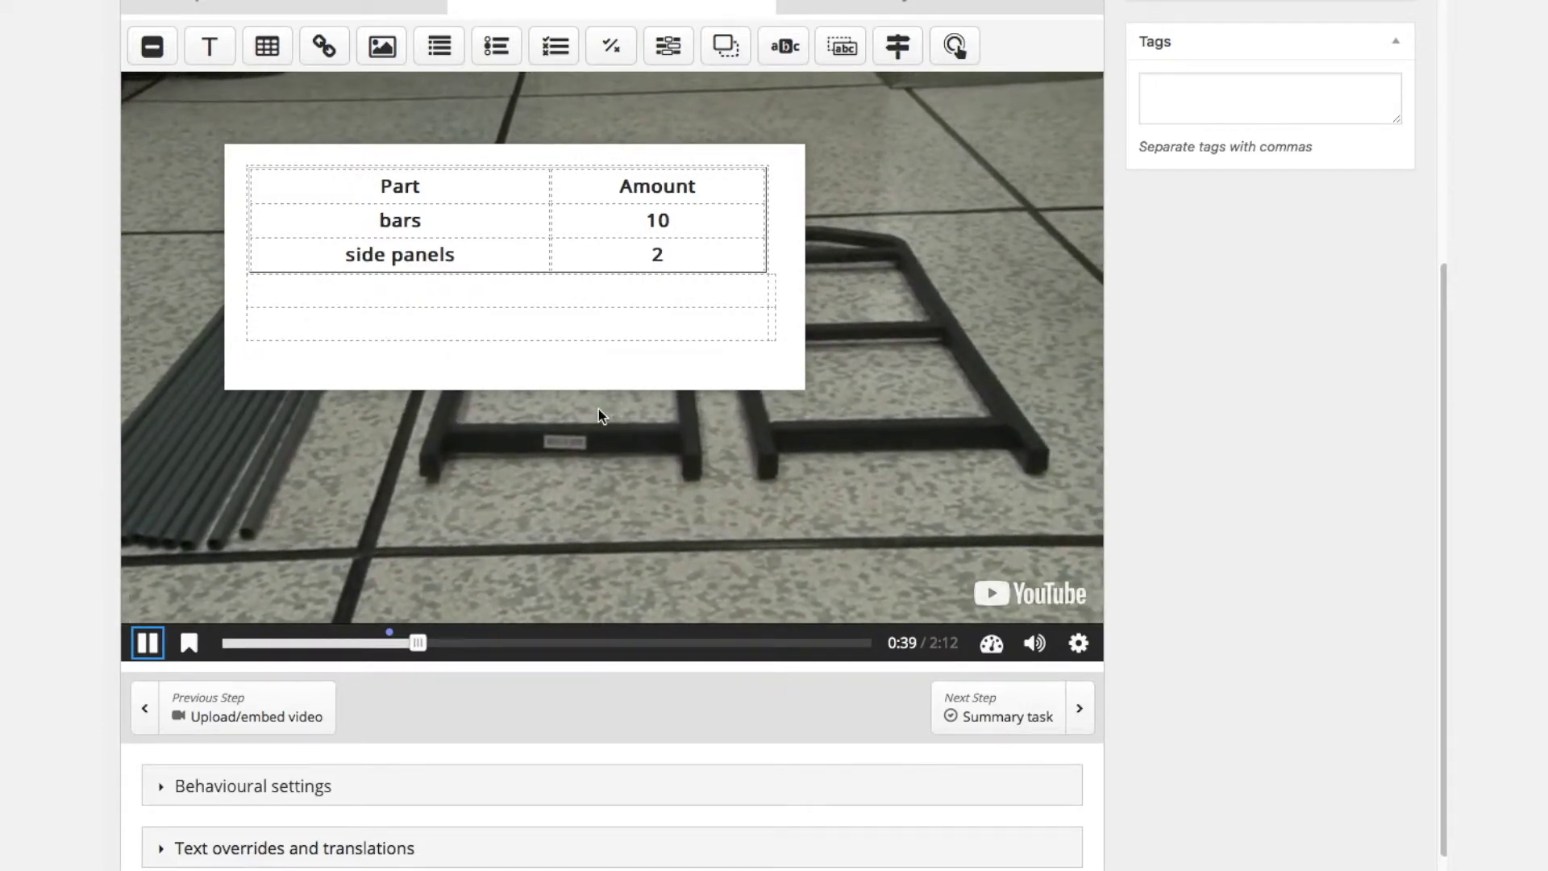
# - Change the Parts table's end time from 0:44 to 0:45
pyautogui.doubleClick(606, 370)
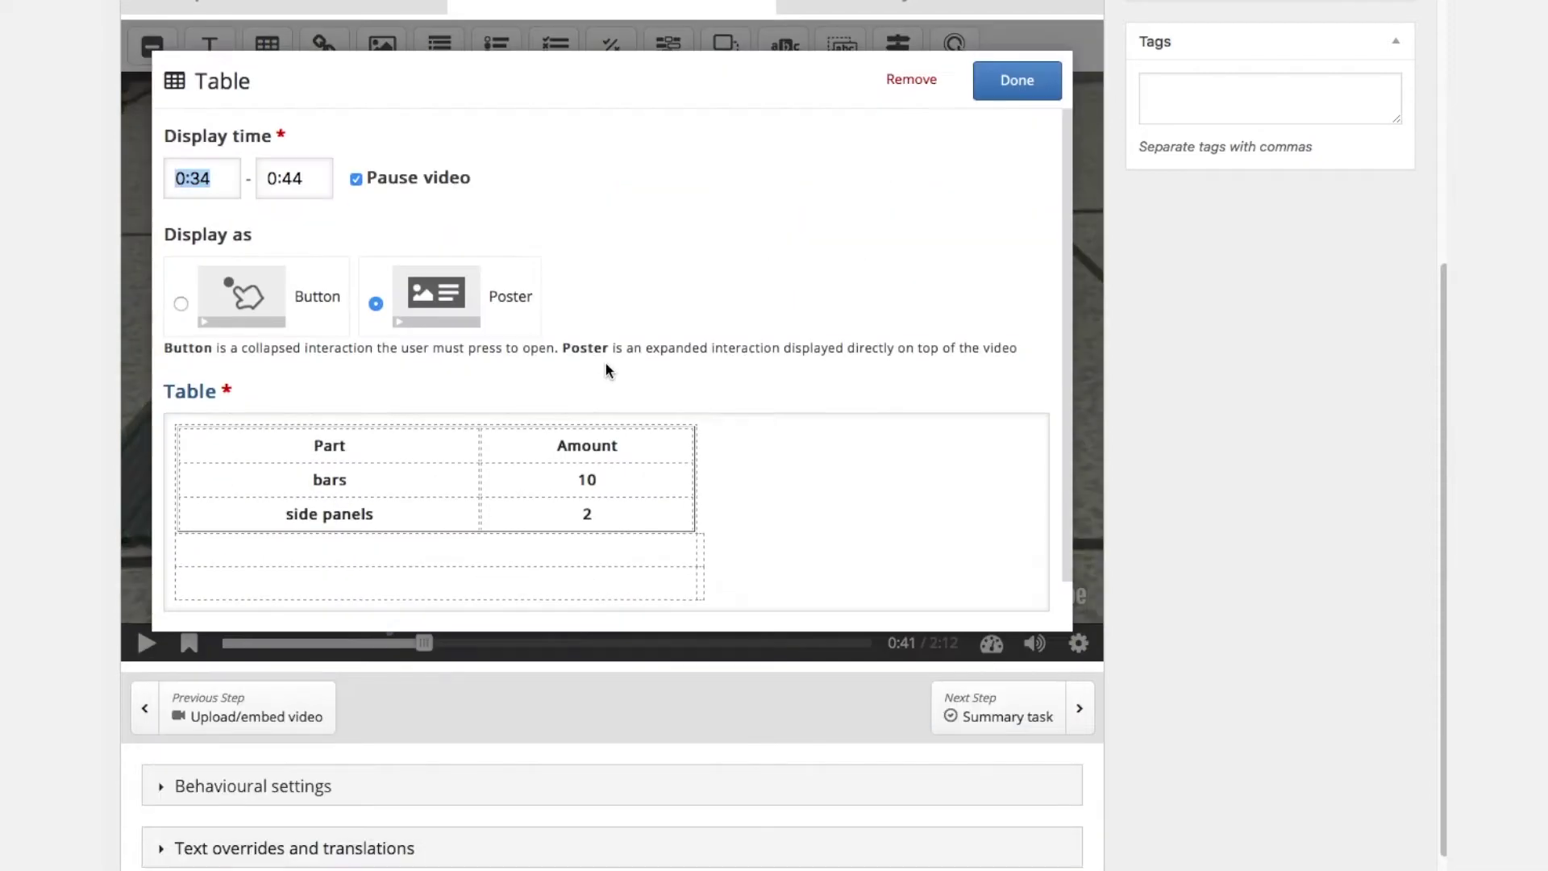
pyautogui.click(294, 179)
pyautogui.moveTo(295, 179); pyautogui.dragTo(301, 179)
pyautogui.write('5')
pyautogui.click(1011, 96)
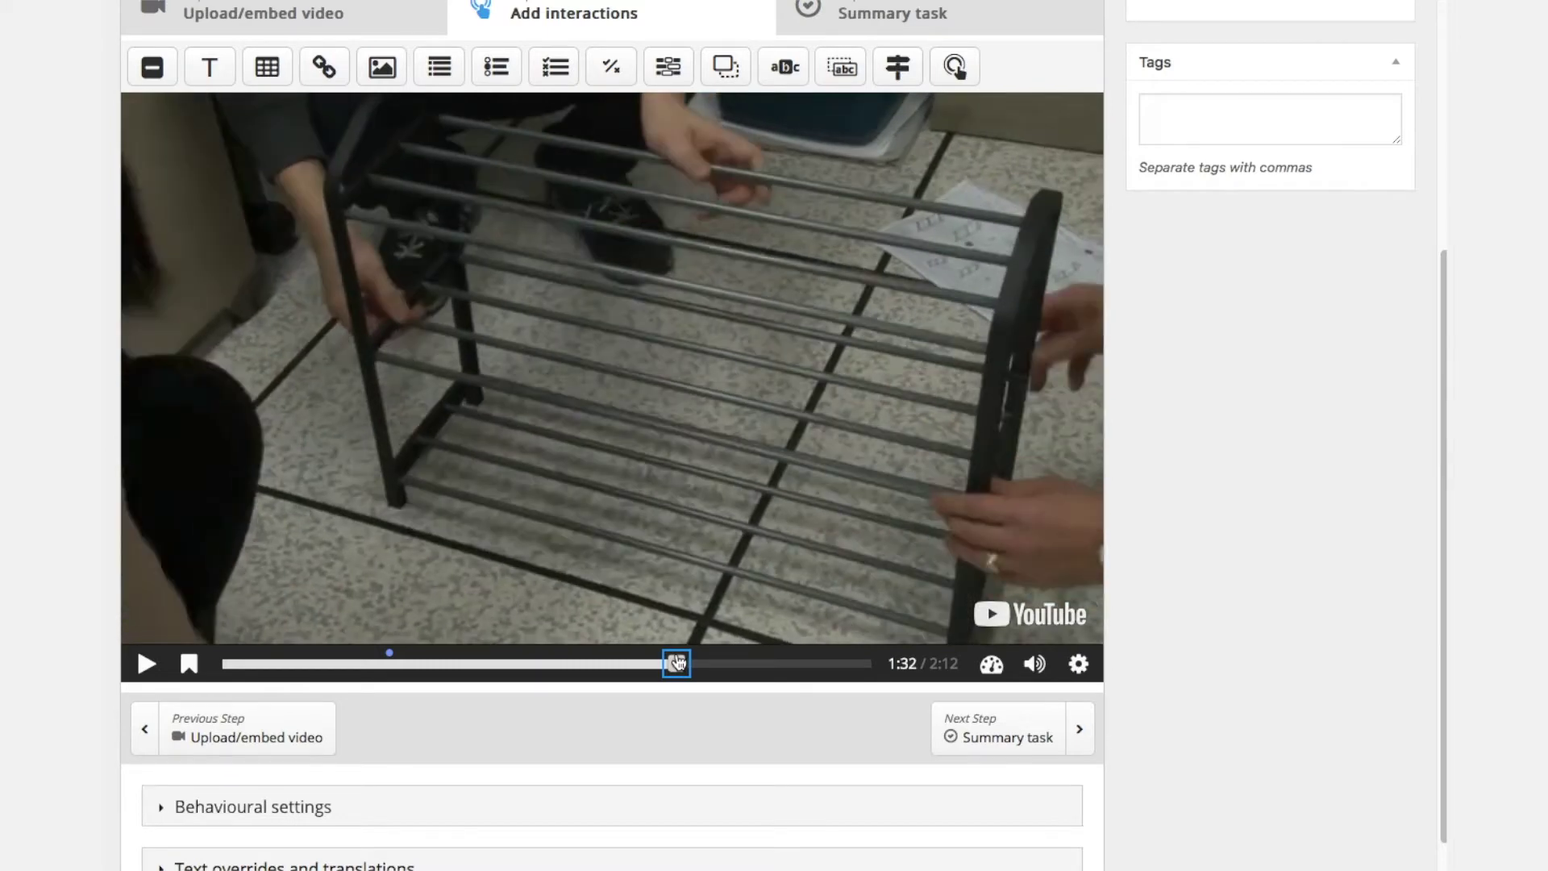
# - At 1:31, add a poster True/False question 'Assembling is very difficult?' with False correct
pyautogui.moveTo(677, 663); pyautogui.dragTo(670, 662)
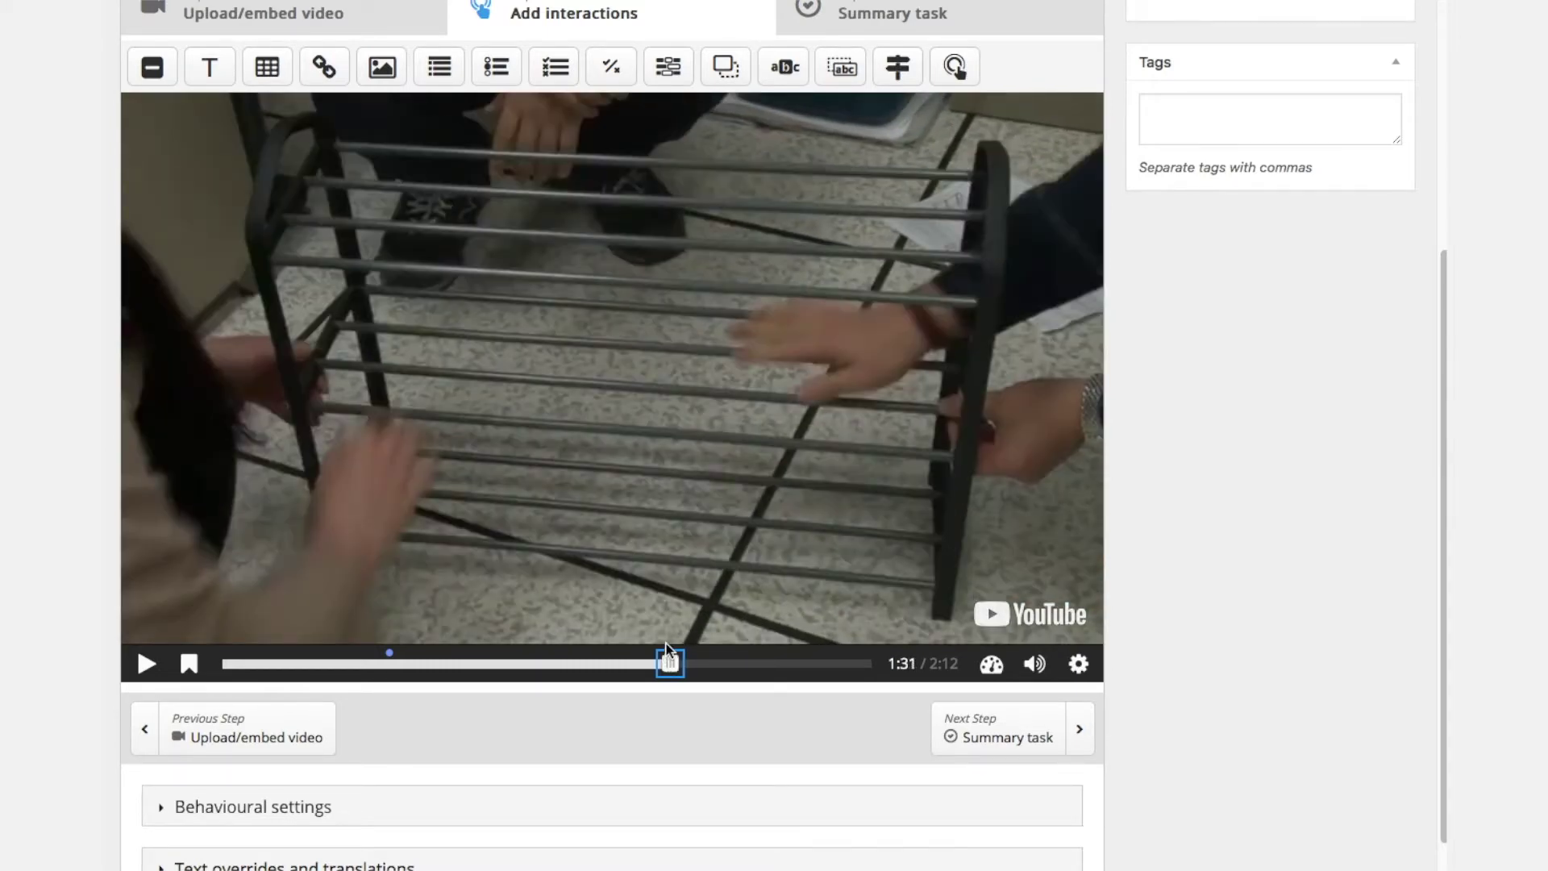
pyautogui.click(612, 69)
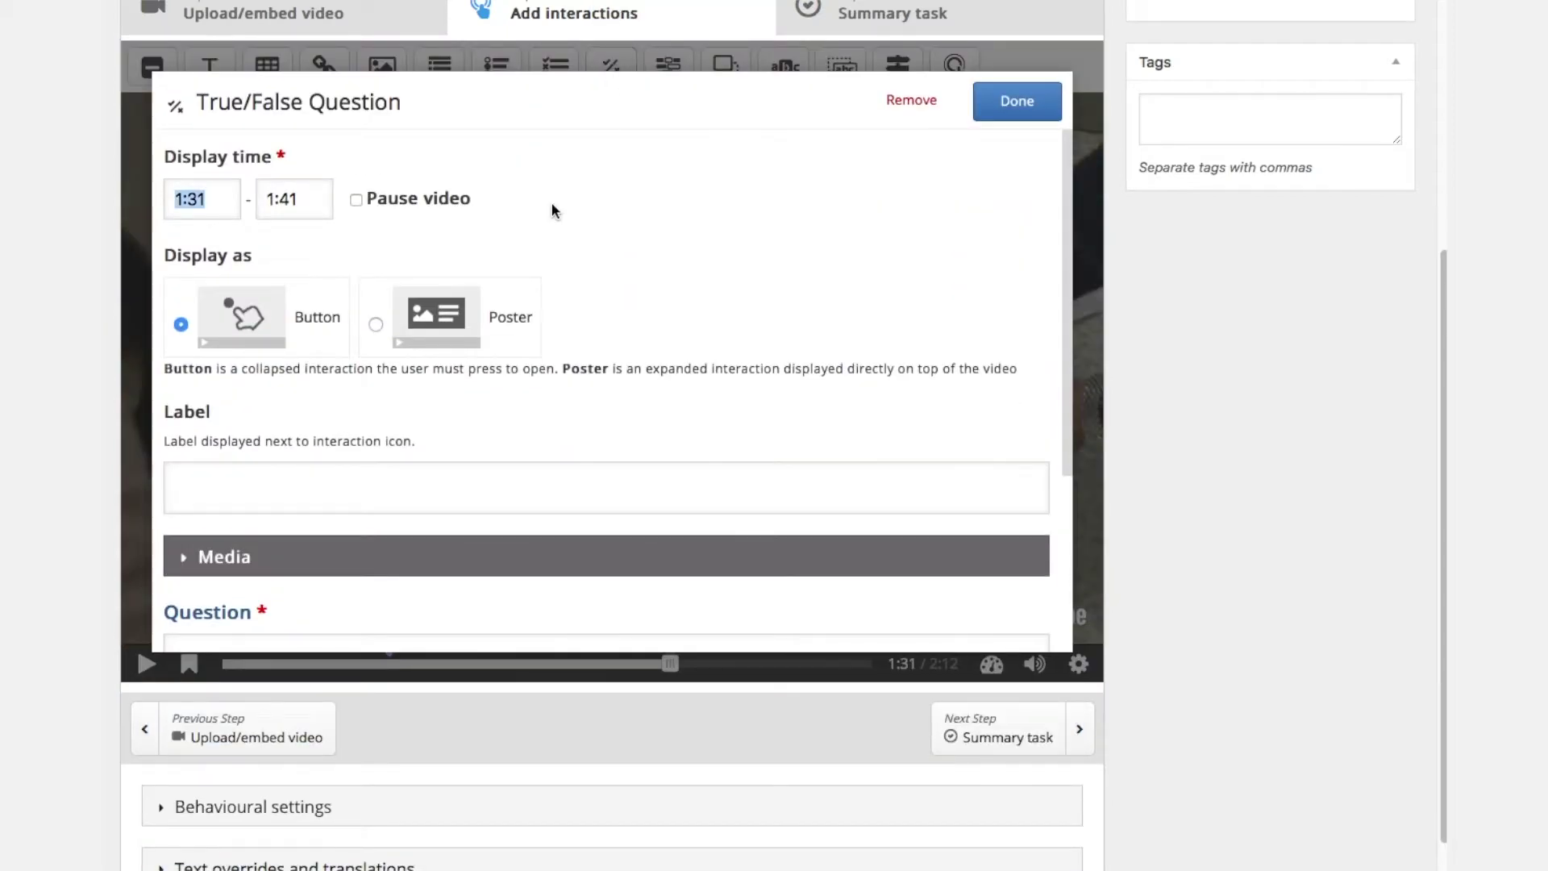
pyautogui.click(379, 322)
pyautogui.scroll(-3, 682, 403)
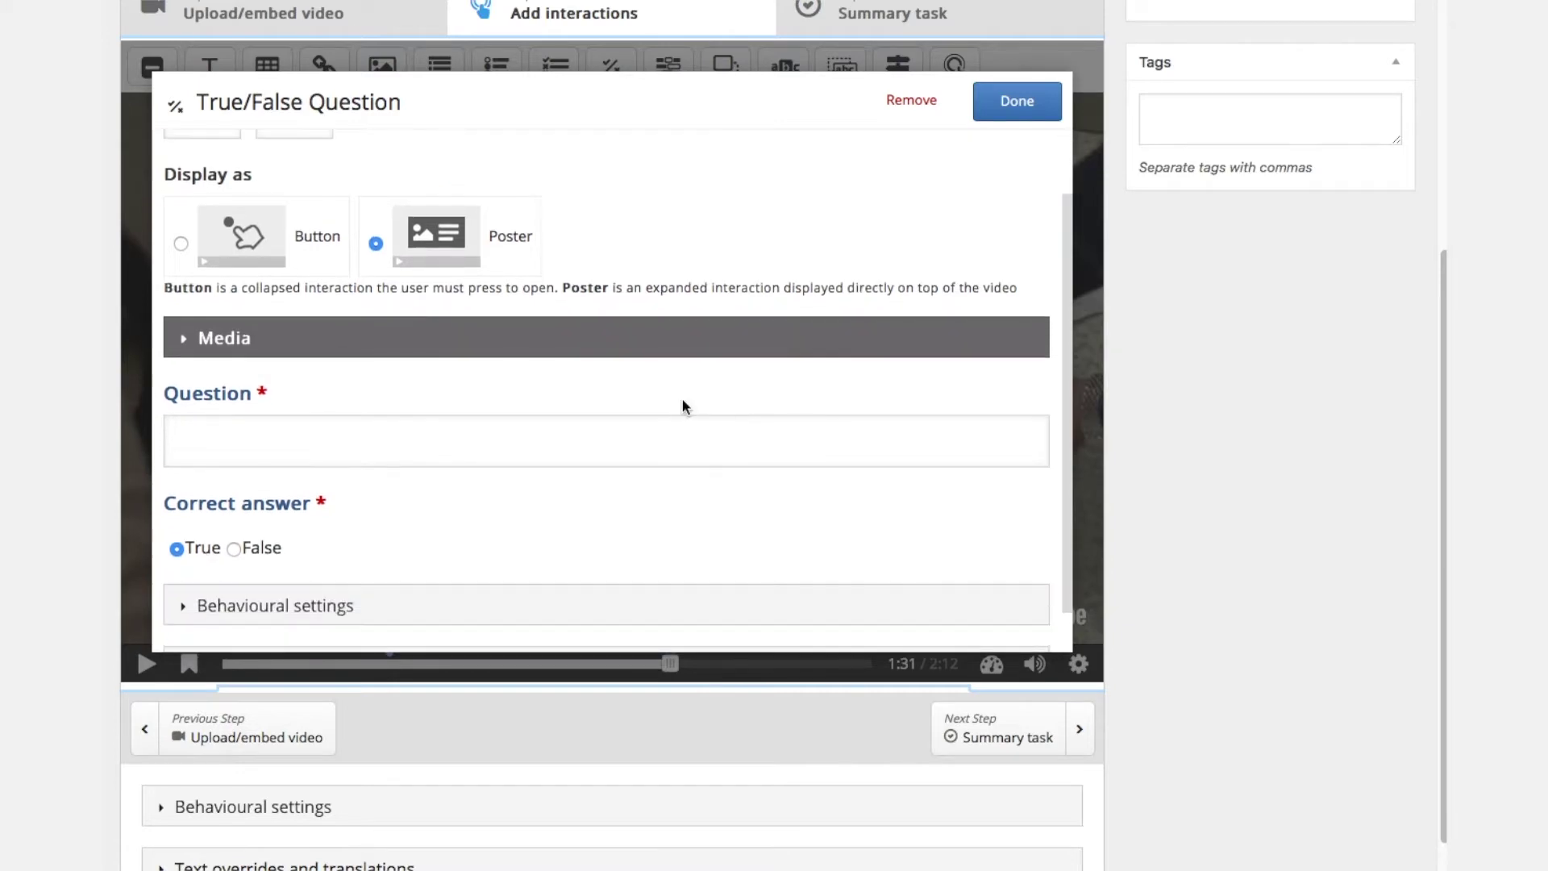
pyautogui.click(363, 337)
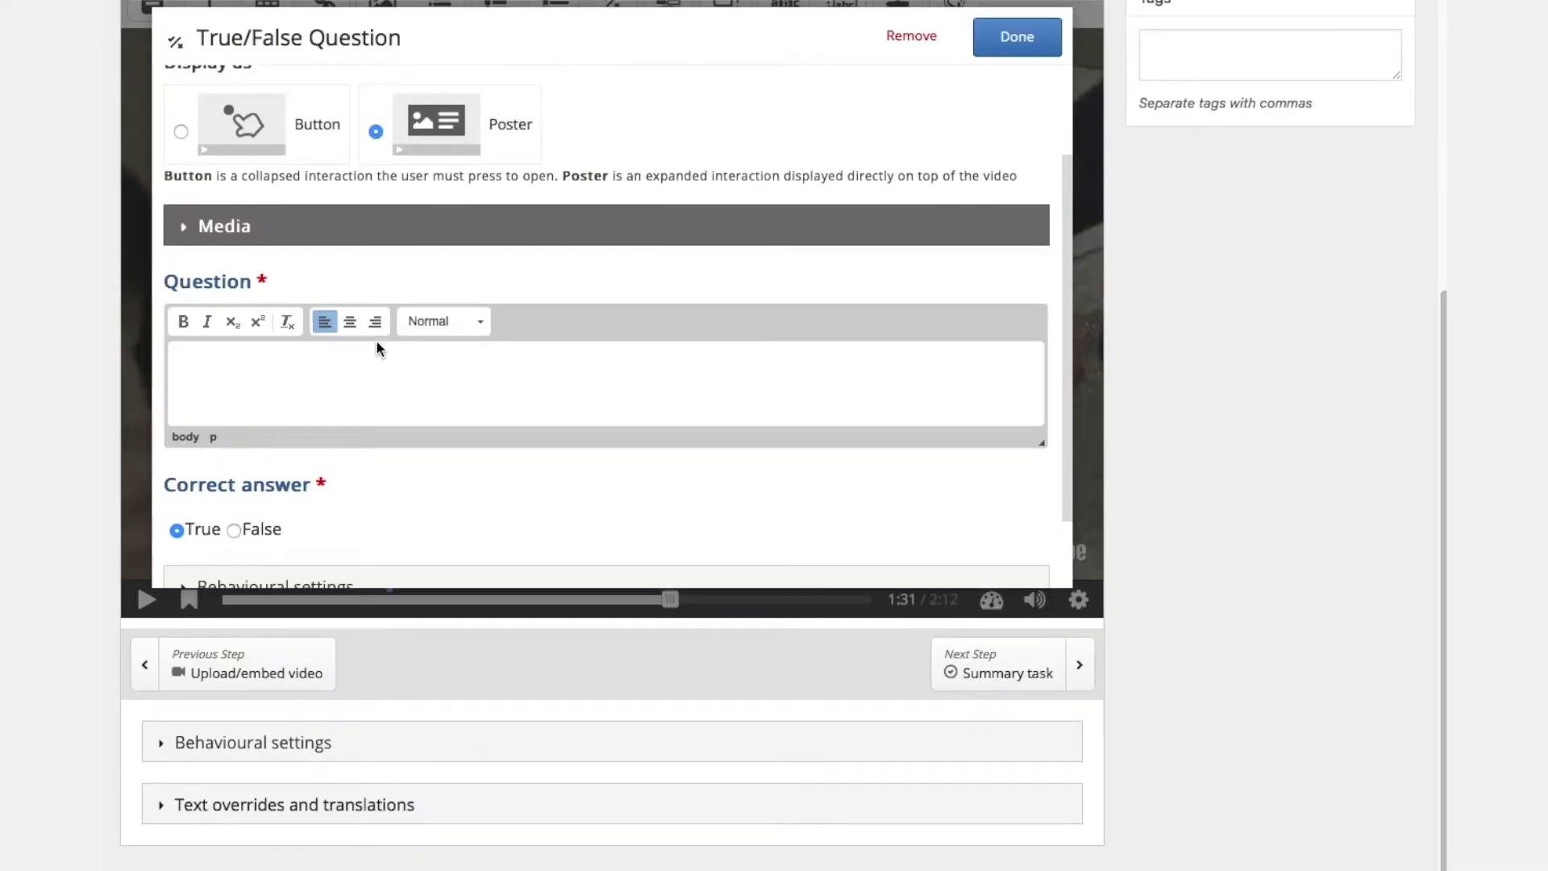
pyautogui.write('Assembling is very difficult')
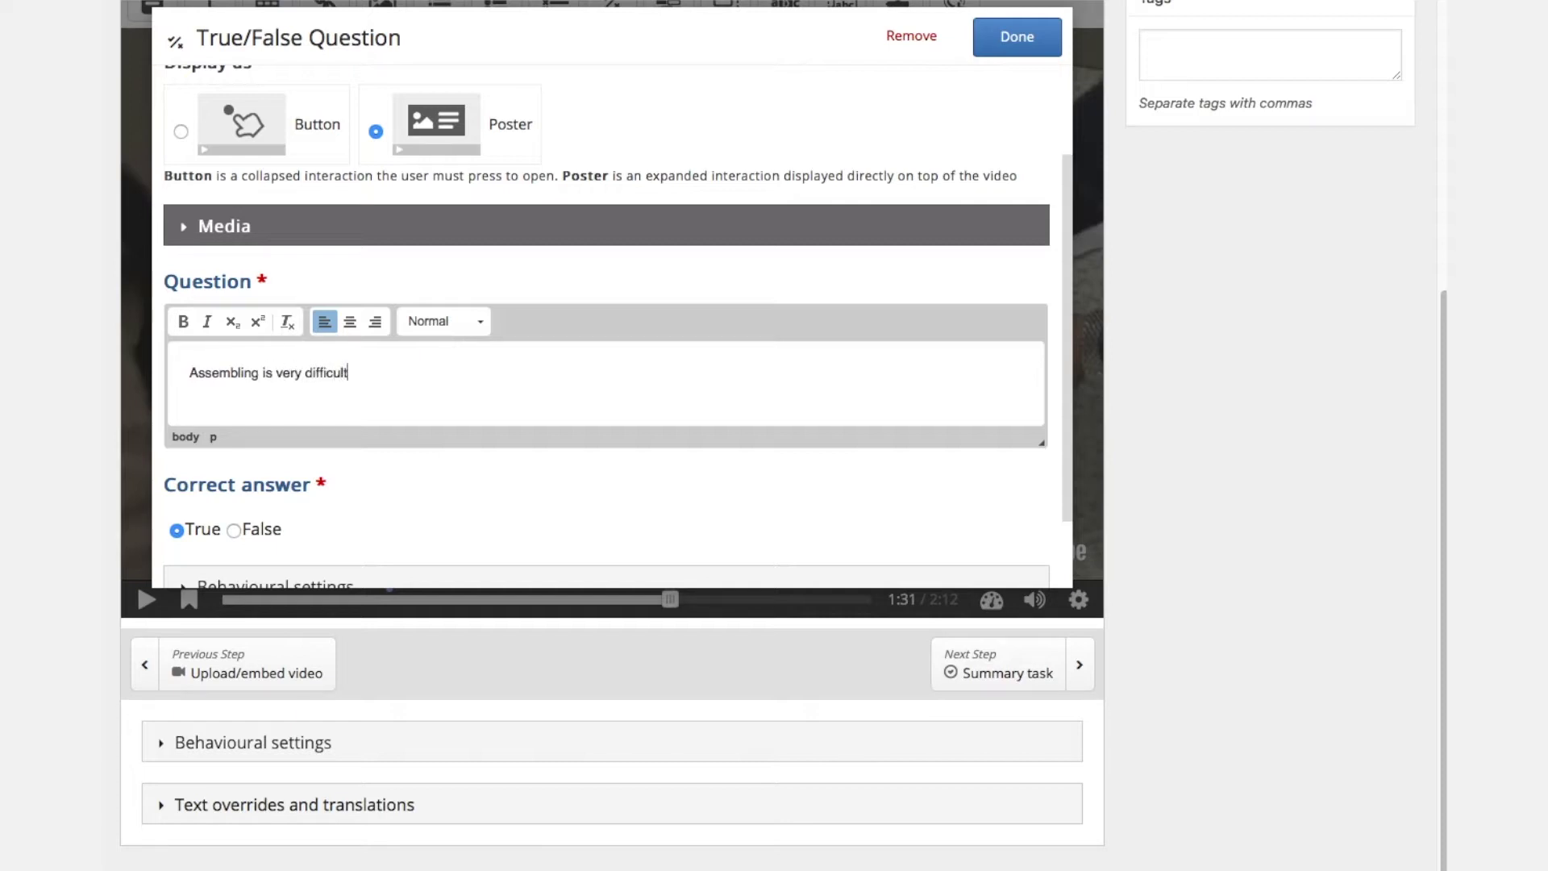
pyautogui.scroll(-3, 490, 341)
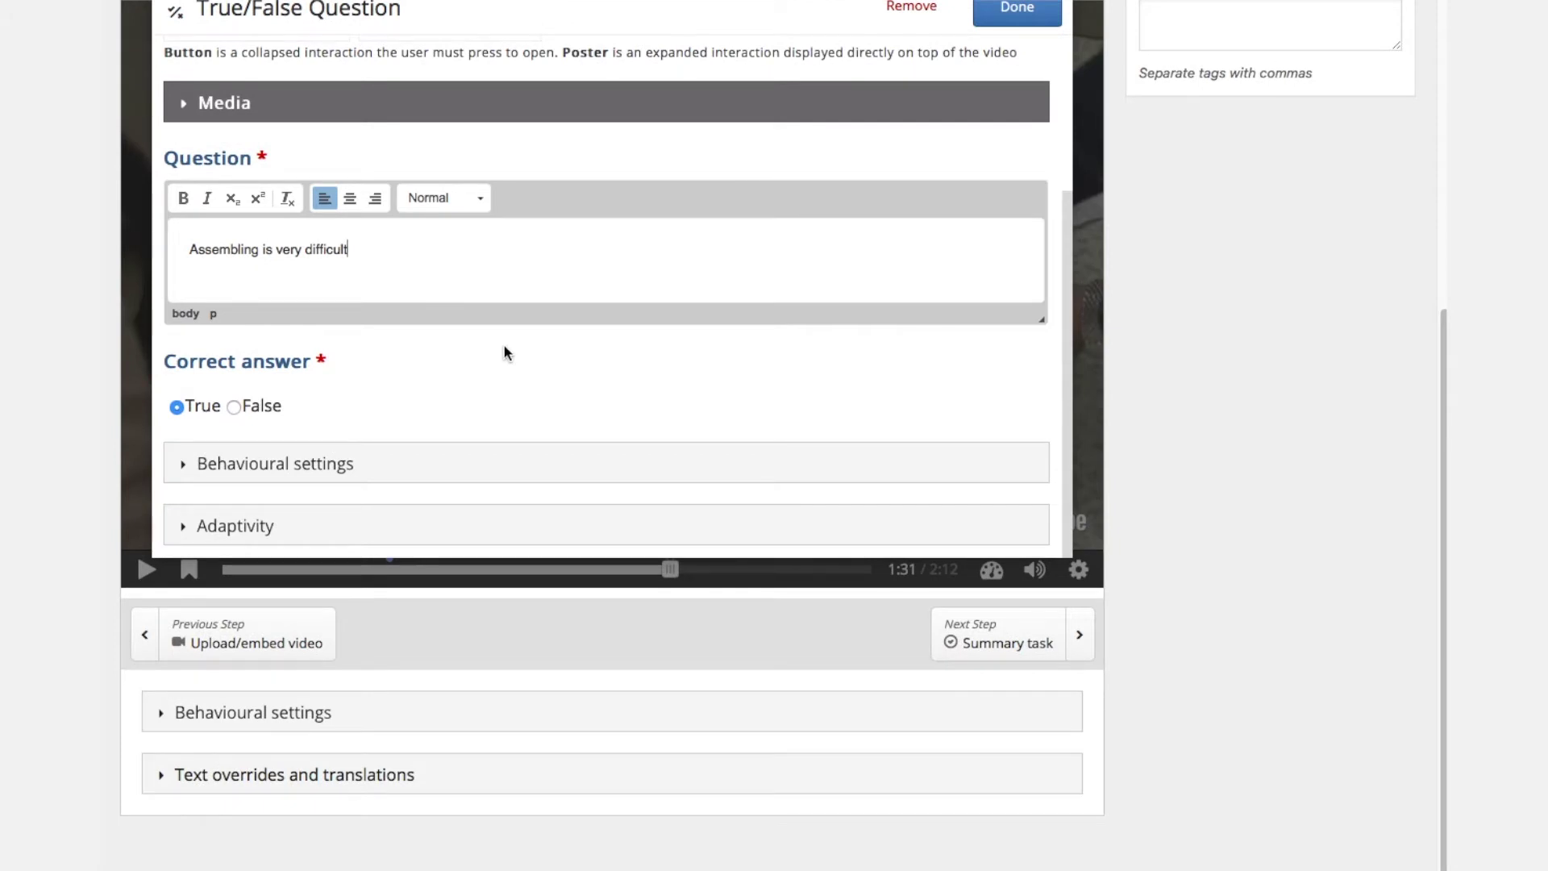
pyautogui.click(232, 409)
pyautogui.scroll(1, 901, 400)
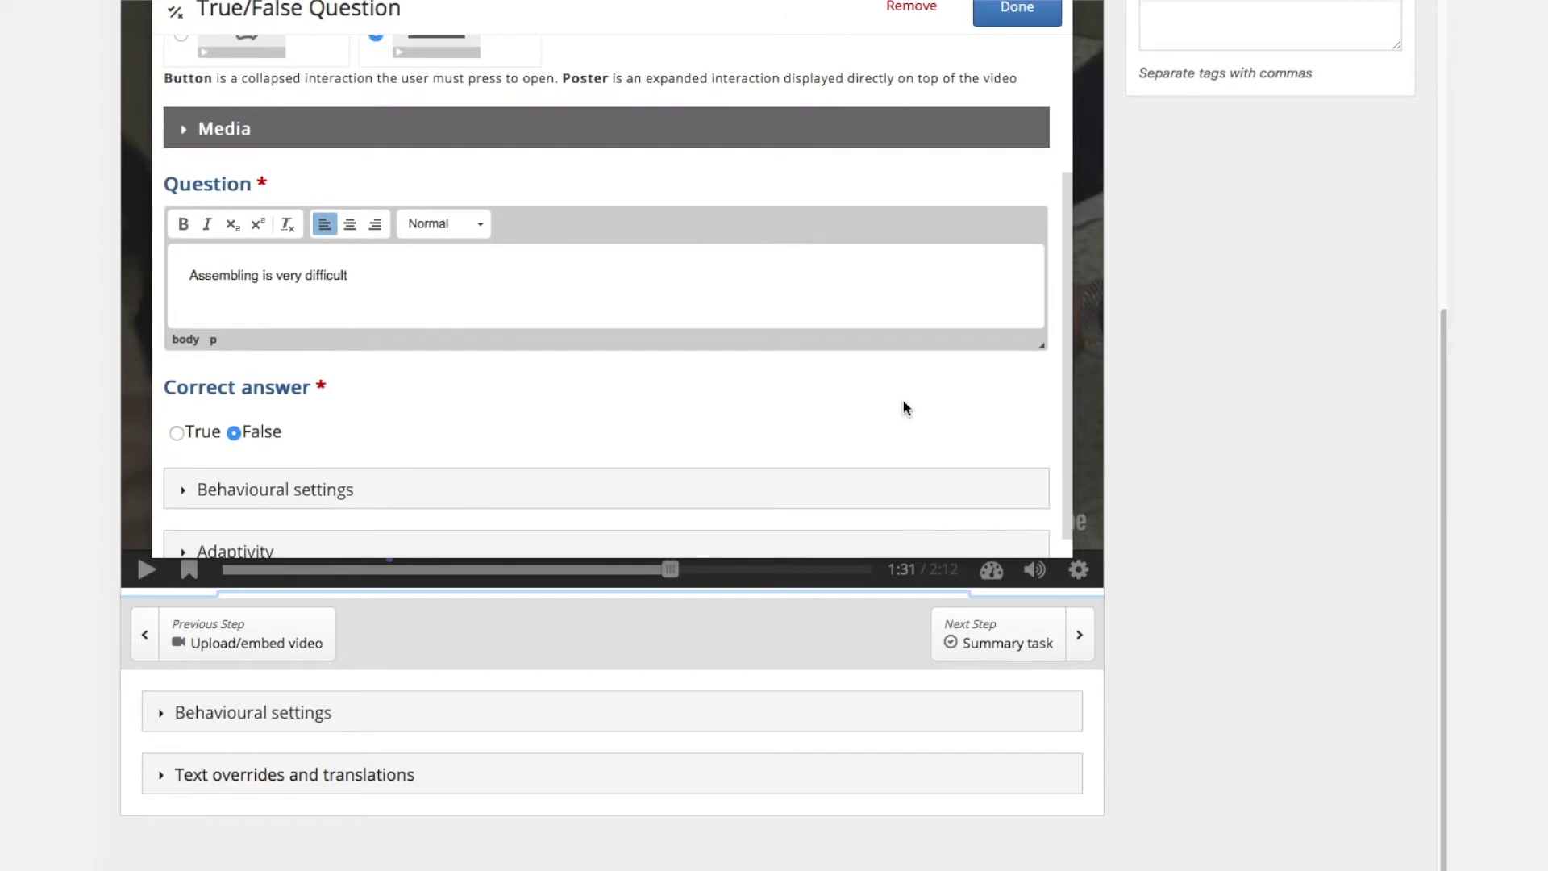
pyautogui.click(520, 275)
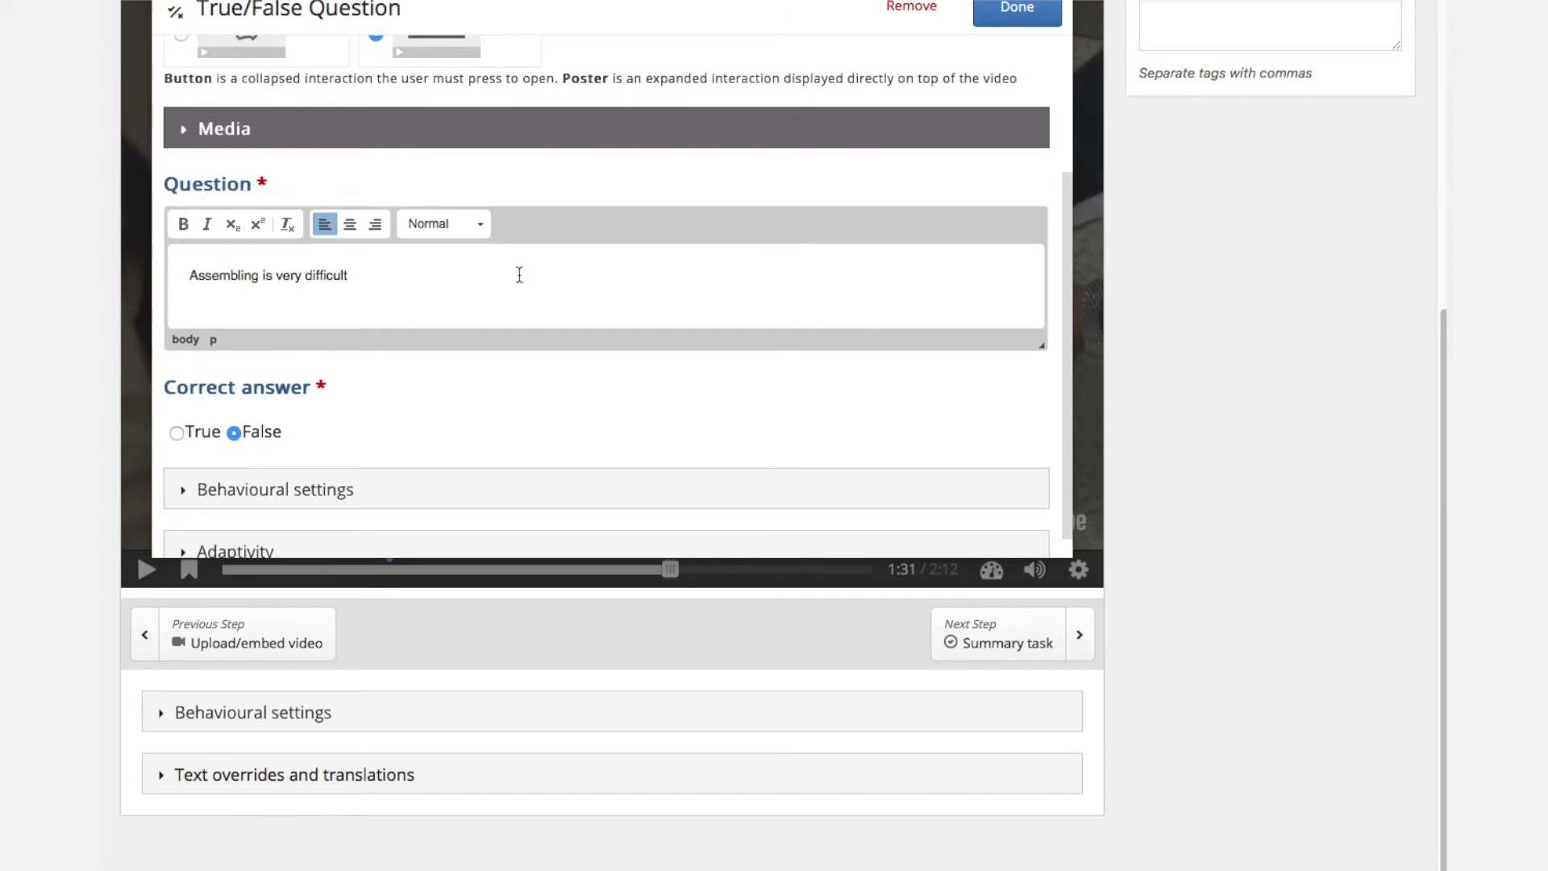
pyautogui.write('?')
pyautogui.click(1012, 11)
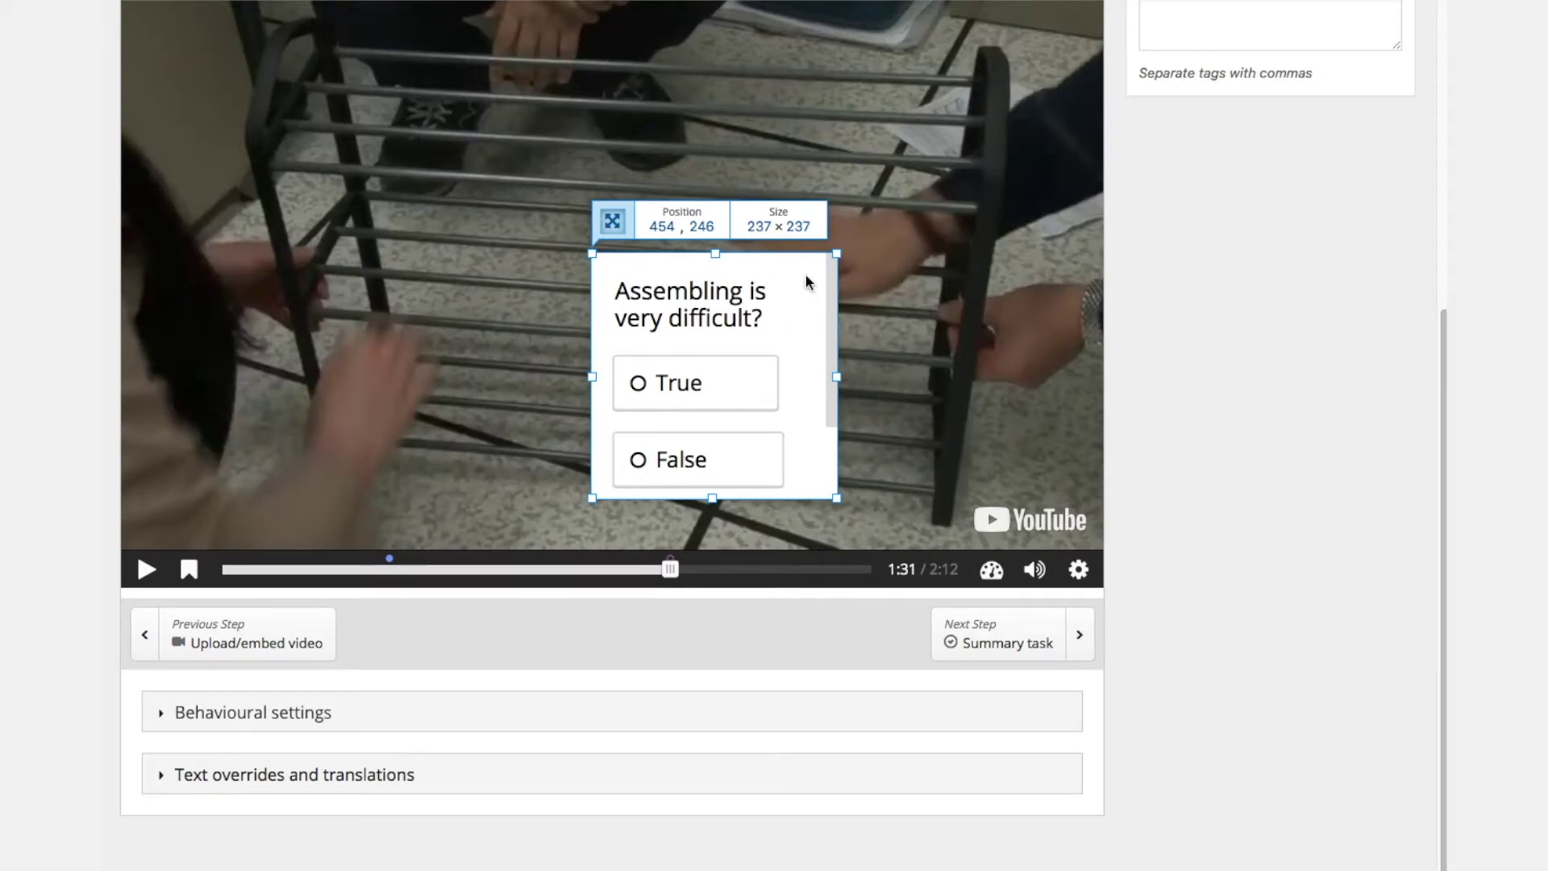
# - Move the True/False box to the video's top-left, then step the video through 1:34–1:47 to 1:50
pyautogui.moveTo(797, 285); pyautogui.dragTo(389, 104)
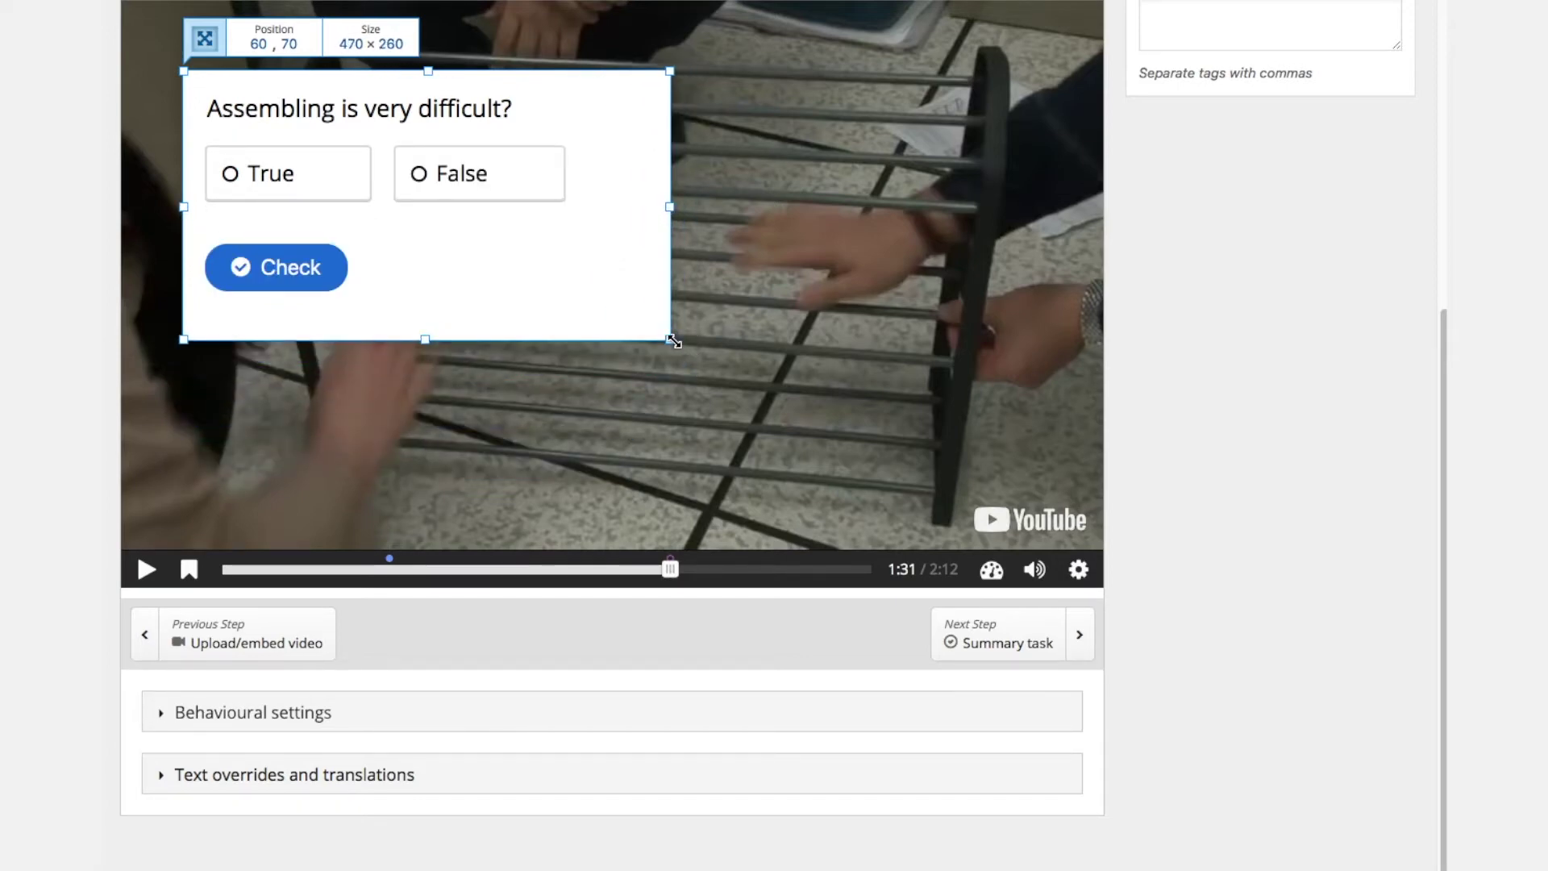
pyautogui.click(791, 352)
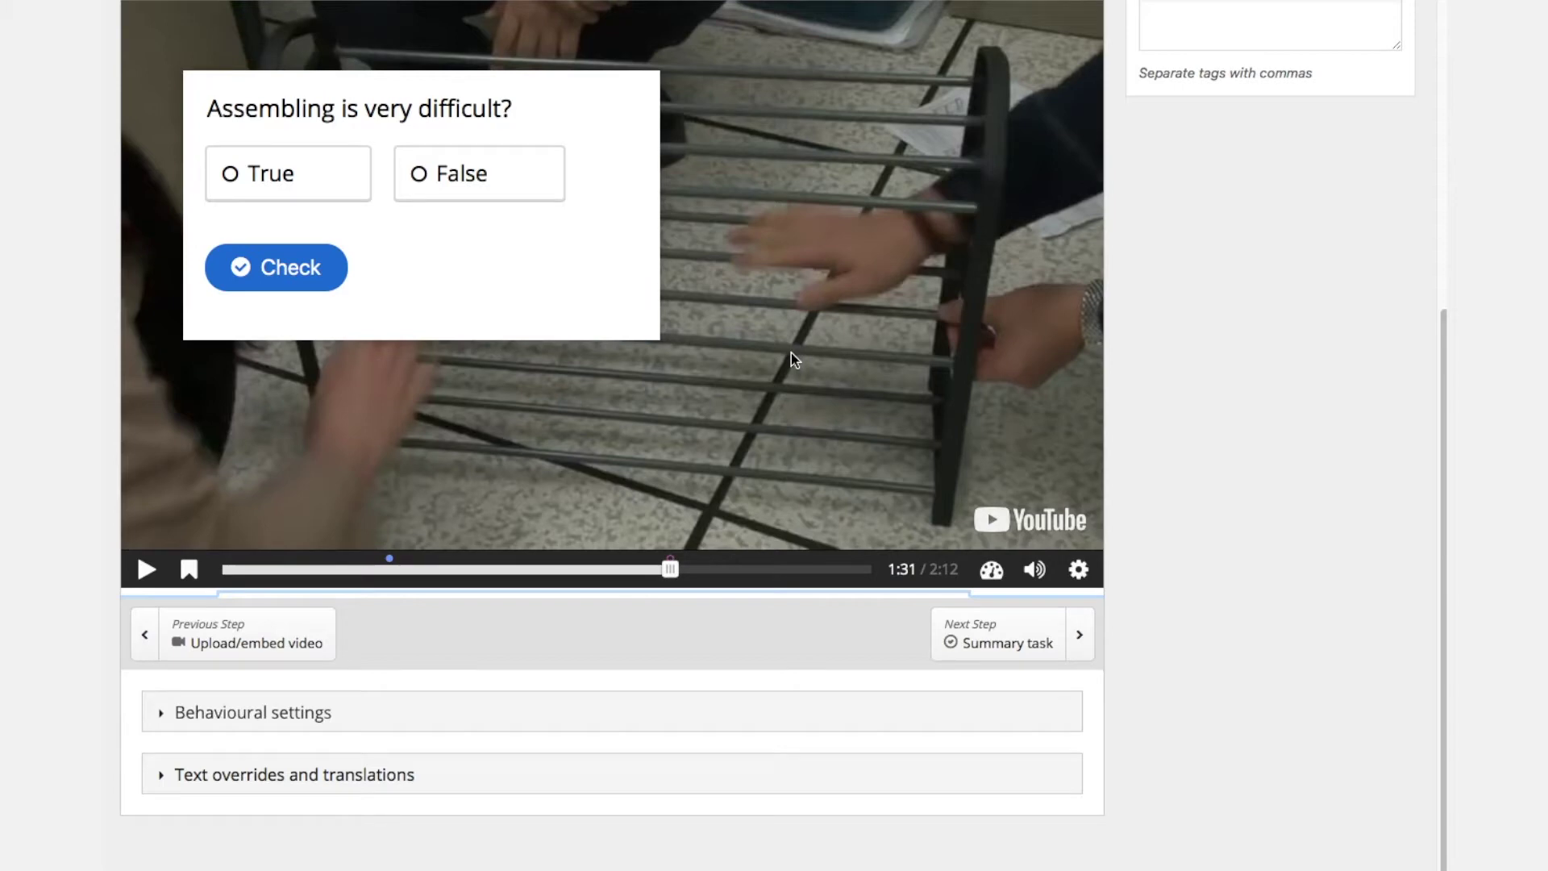
pyautogui.click(688, 570)
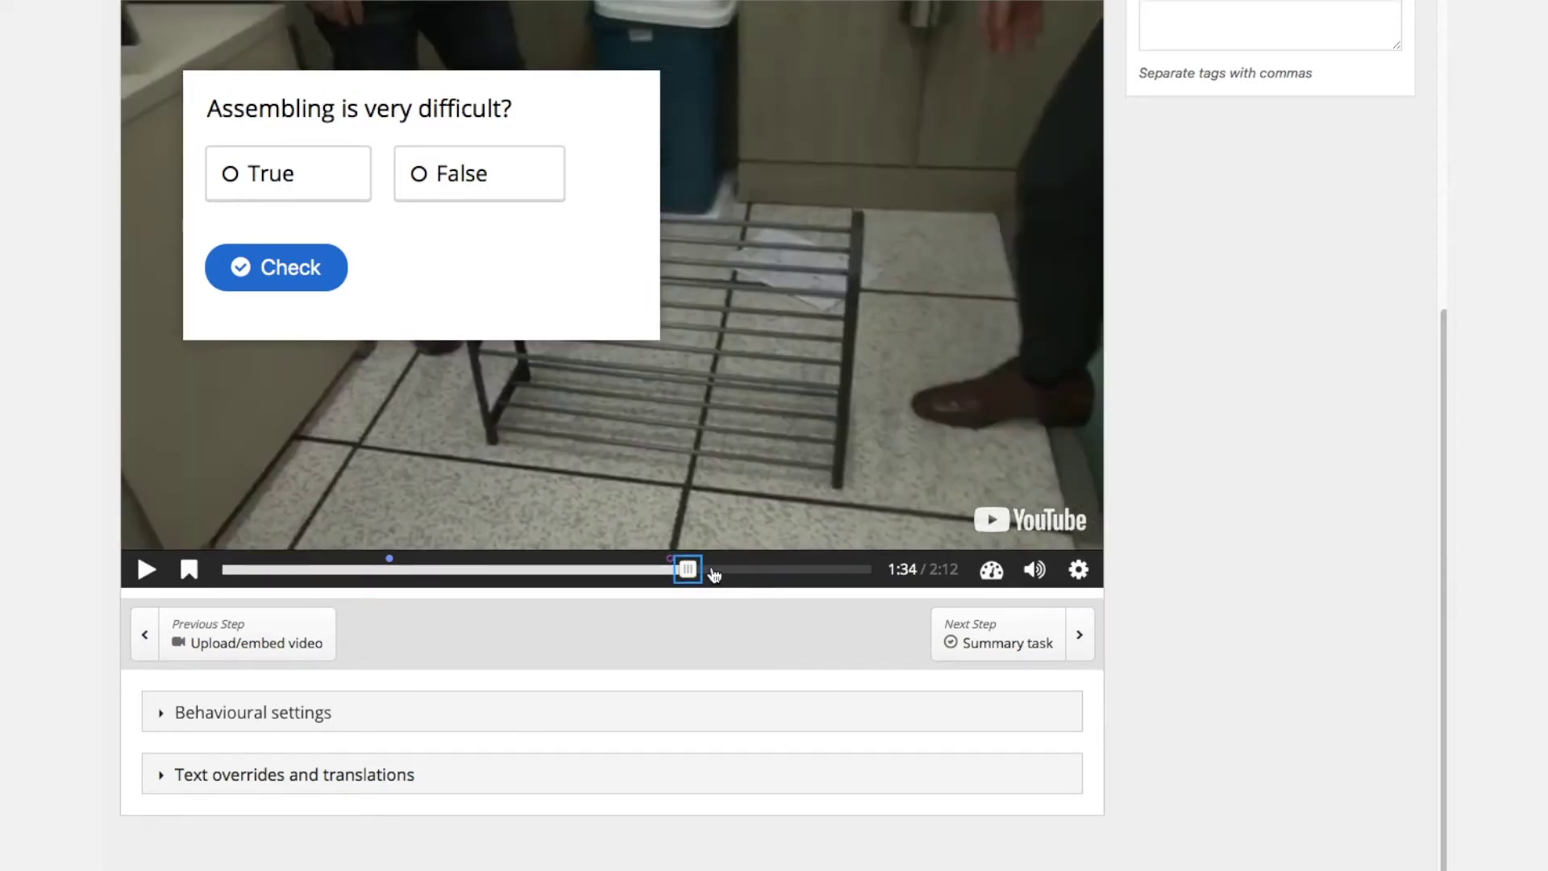
pyautogui.click(711, 570)
pyautogui.click(726, 570)
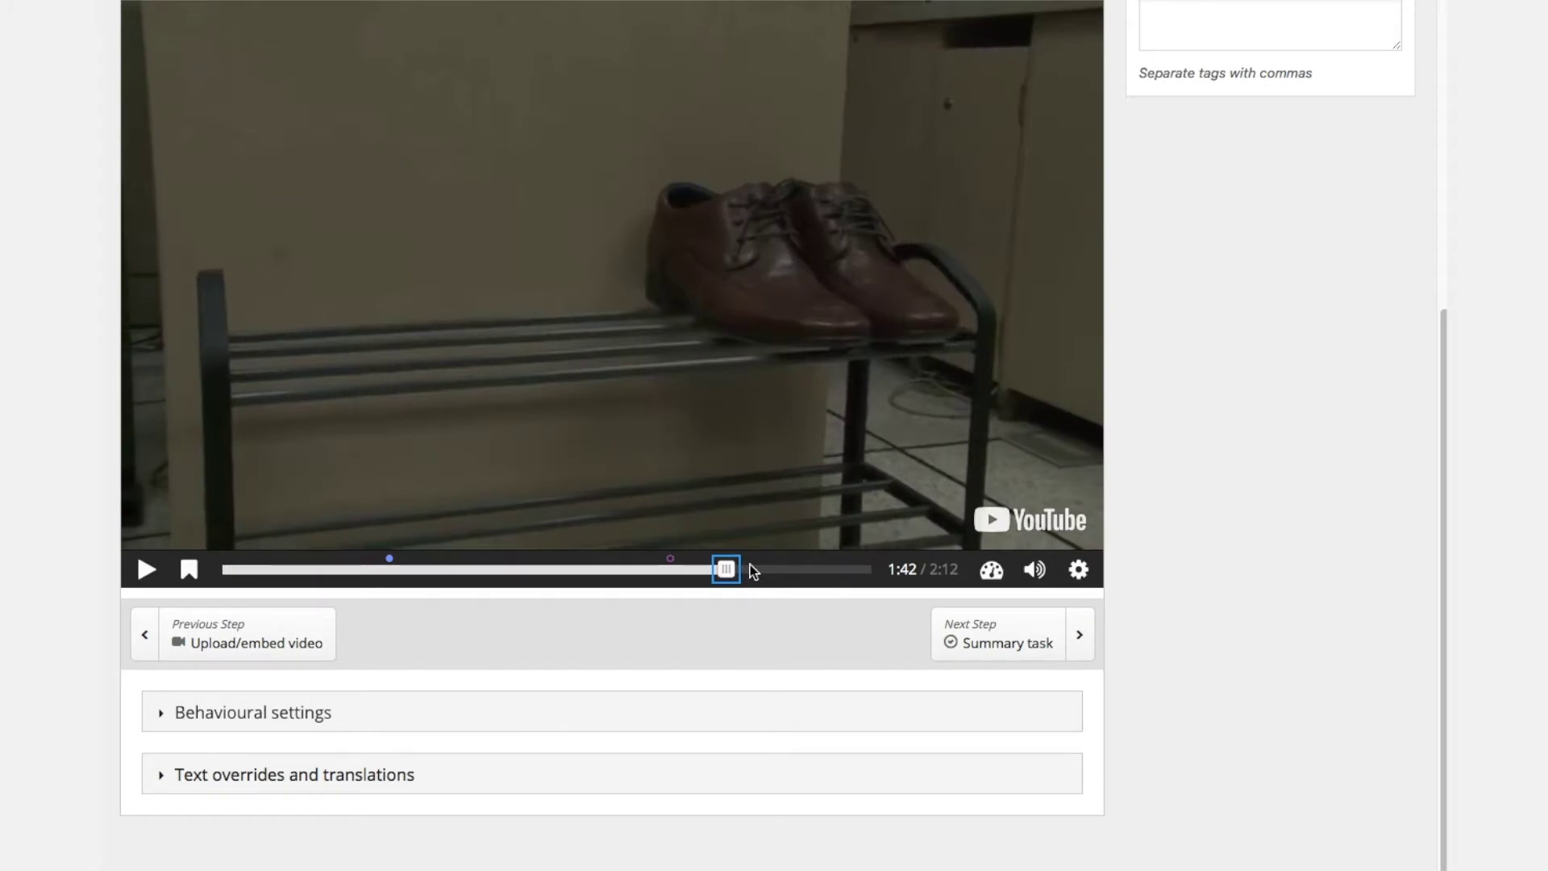
pyautogui.click(752, 570)
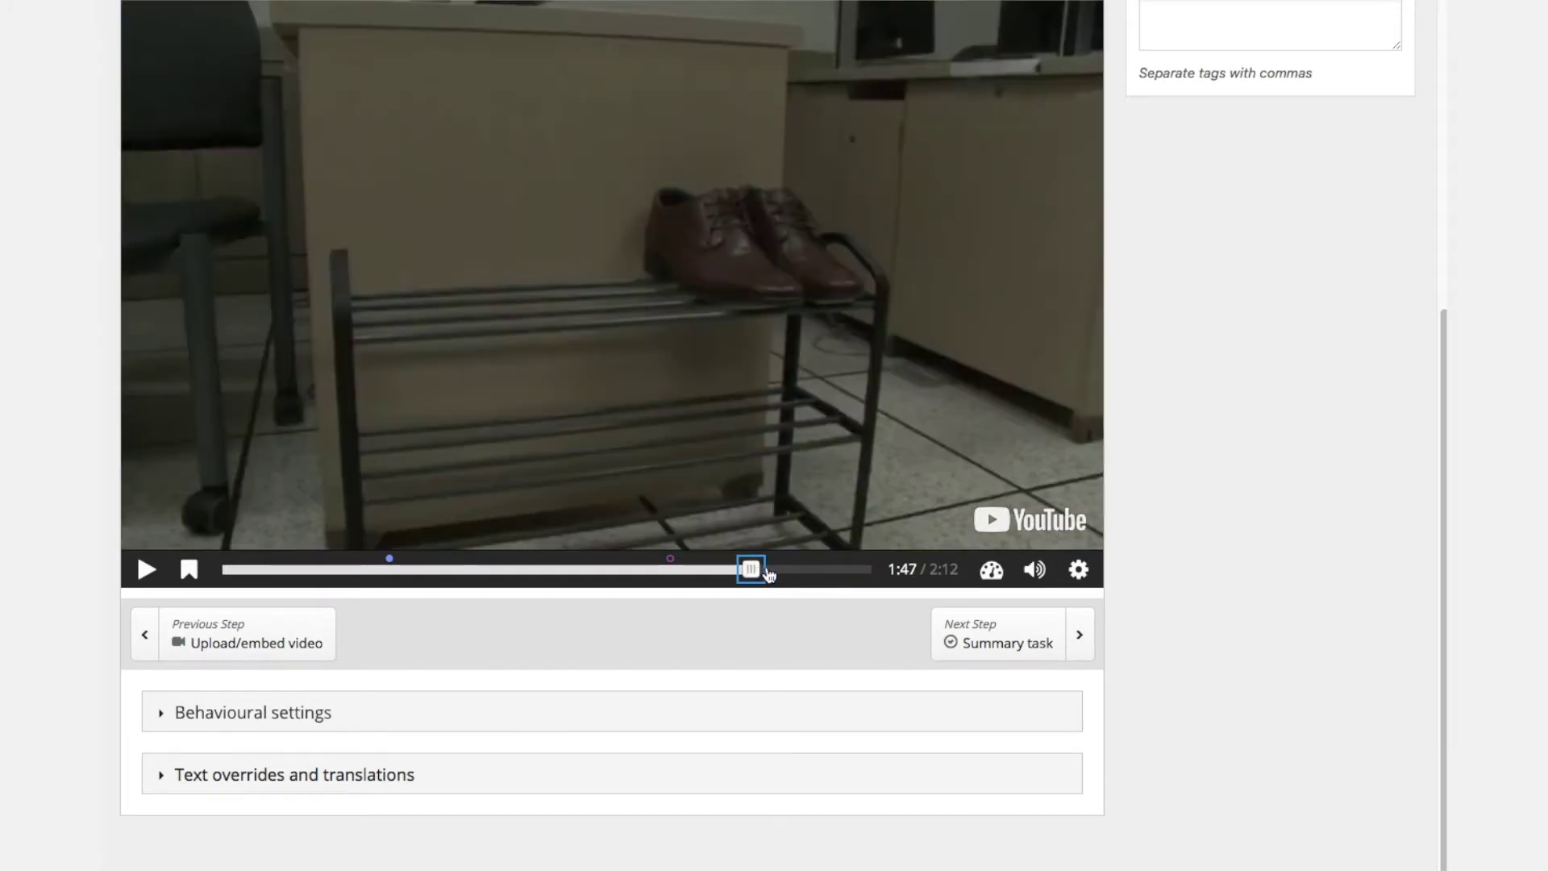
pyautogui.click(766, 570)
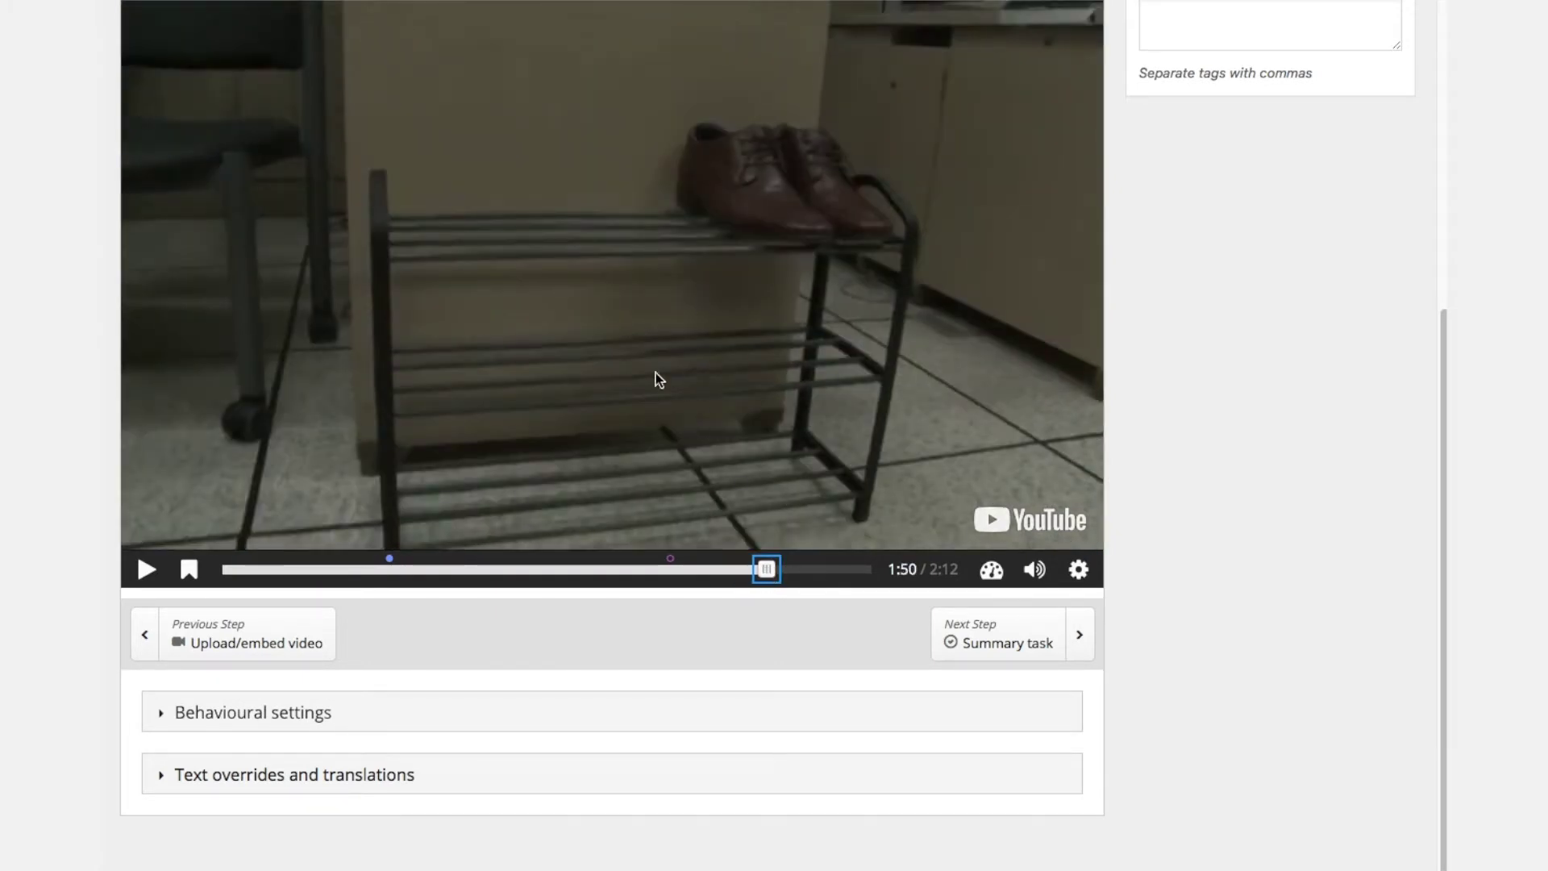
pyautogui.scroll(2, 1220, 525)
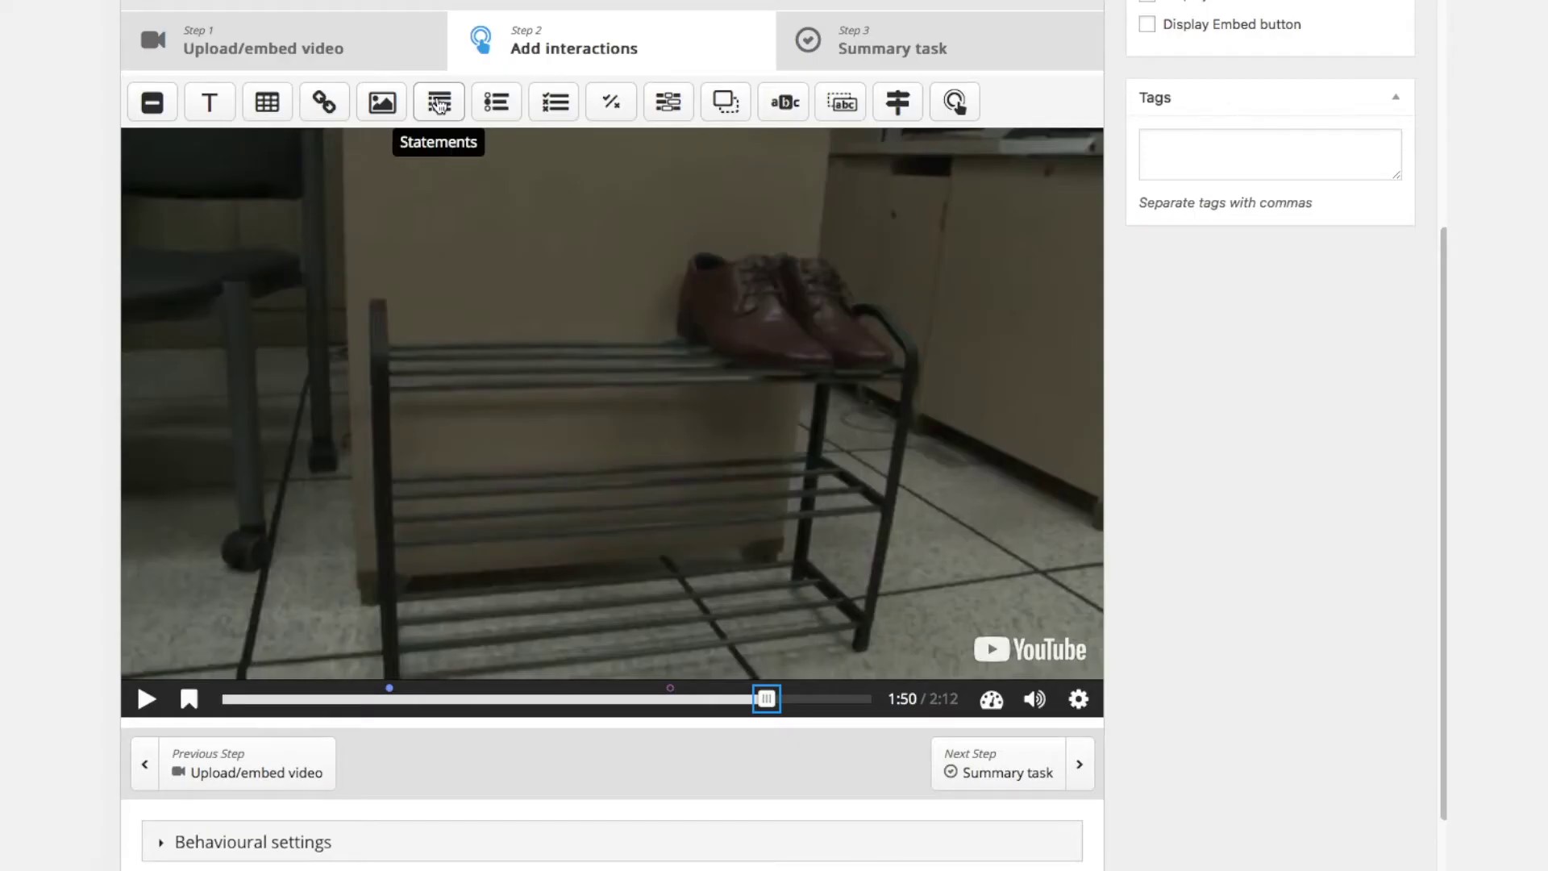
# - Add a video-pausing Statements task at 1:50 labelled 'Final Statements, Summary'
pyautogui.click(439, 104)
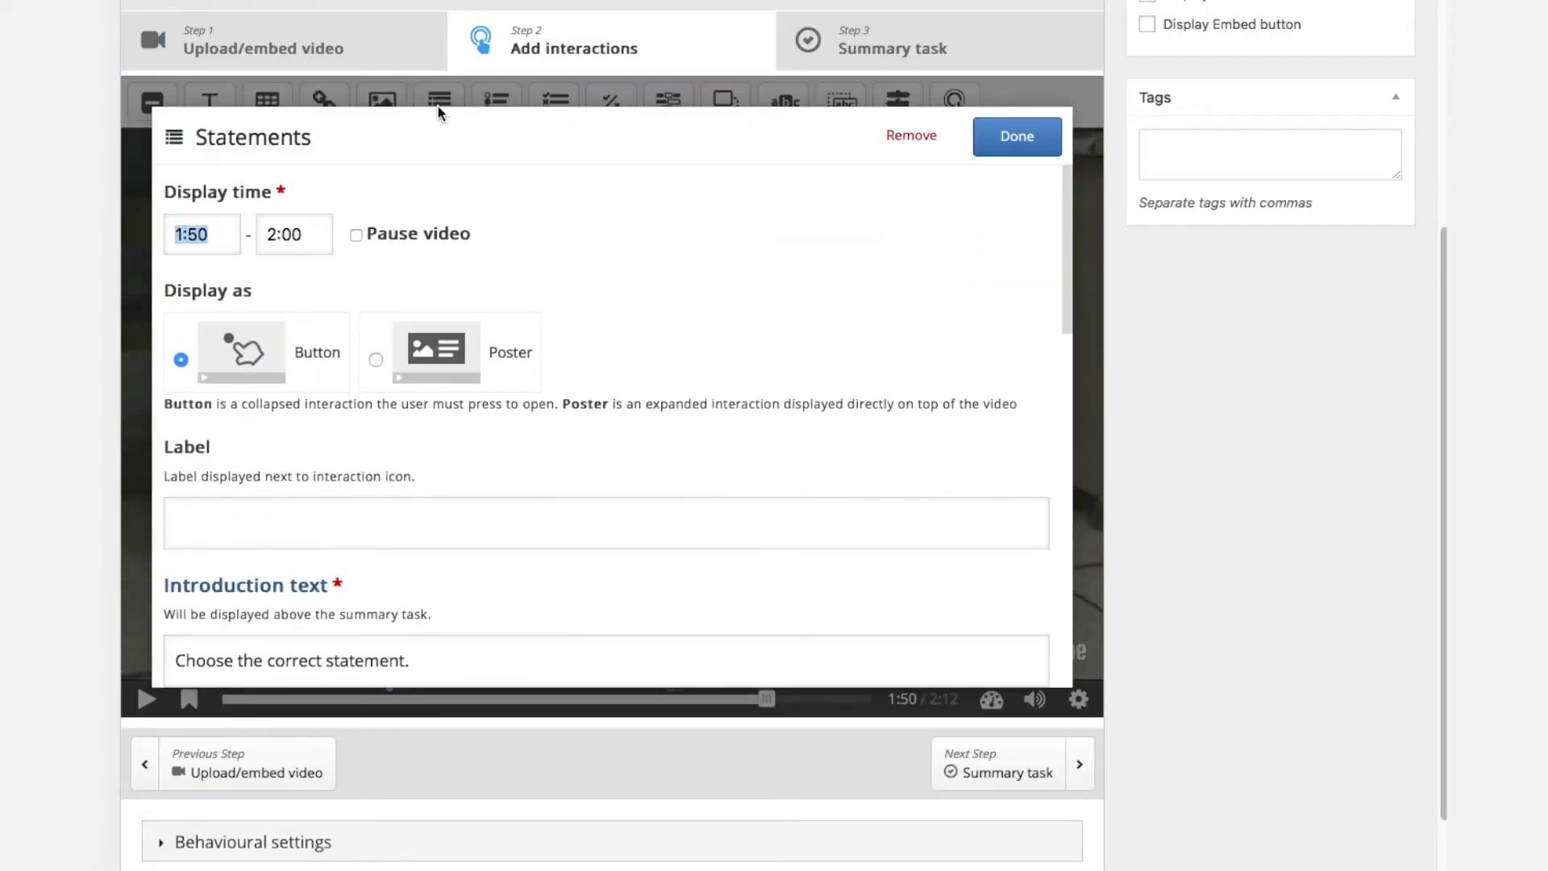
pyautogui.click(356, 234)
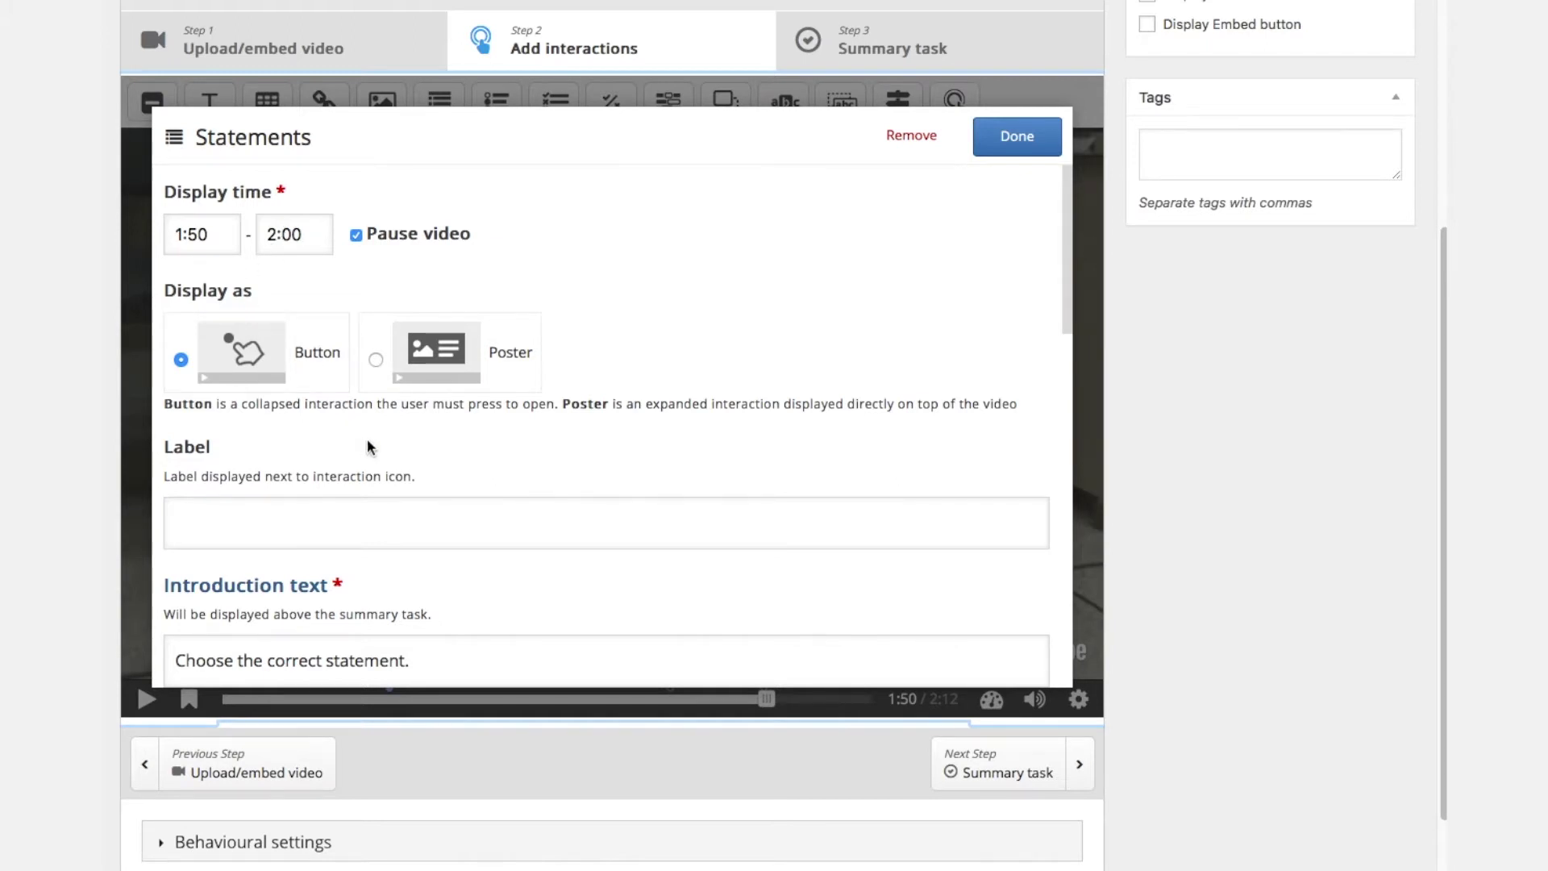
pyautogui.scroll(-3, 461, 435)
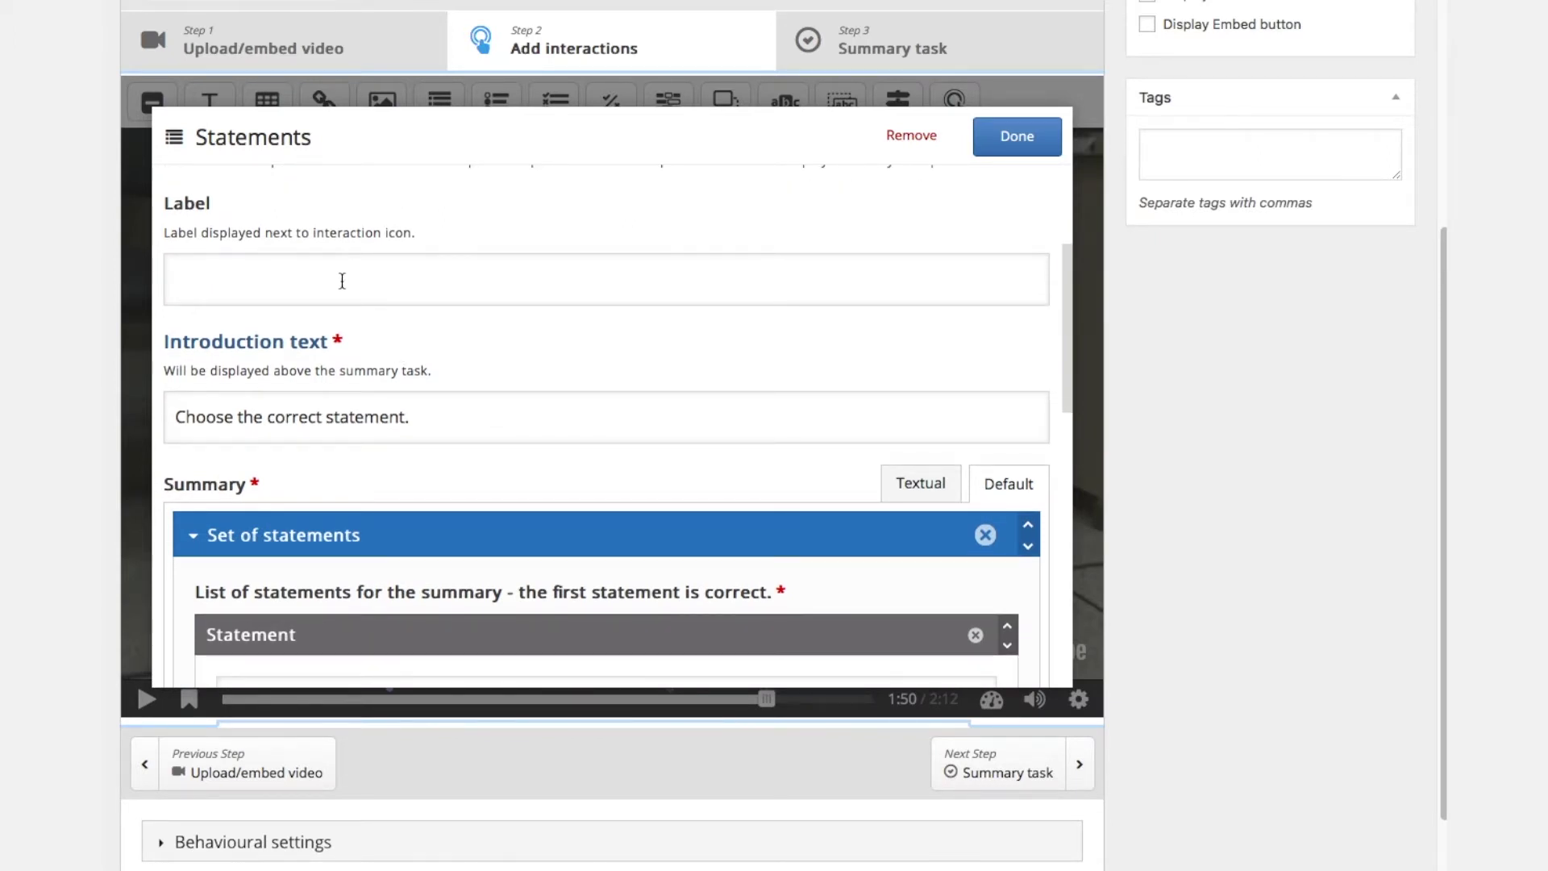
pyautogui.click(341, 281)
pyautogui.write('F')
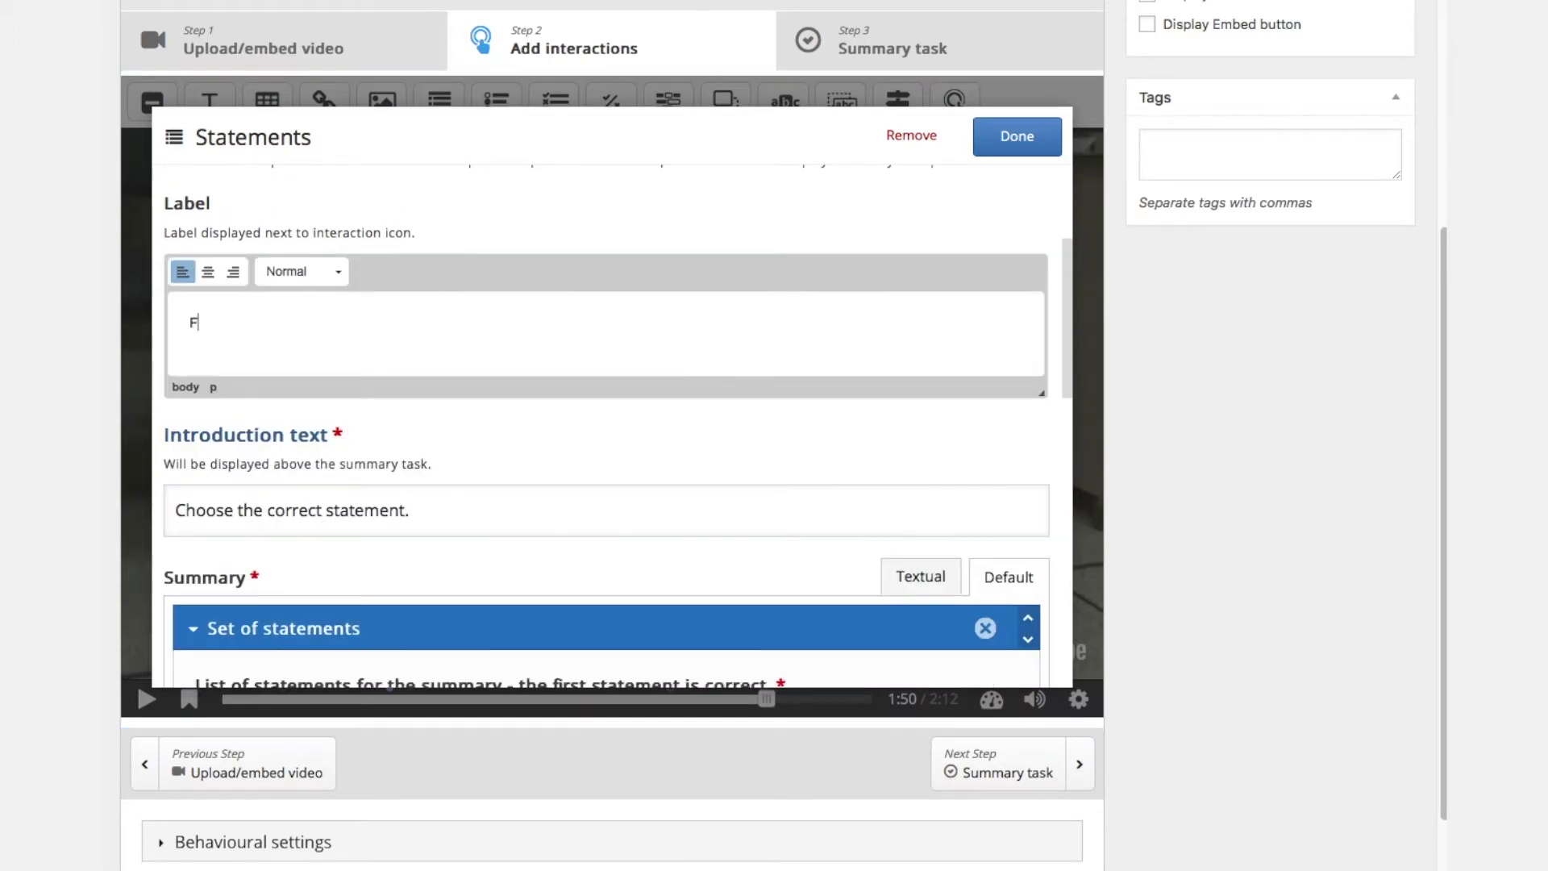
pyautogui.write('inal Statements')
pyautogui.scroll(-1, 677, 419)
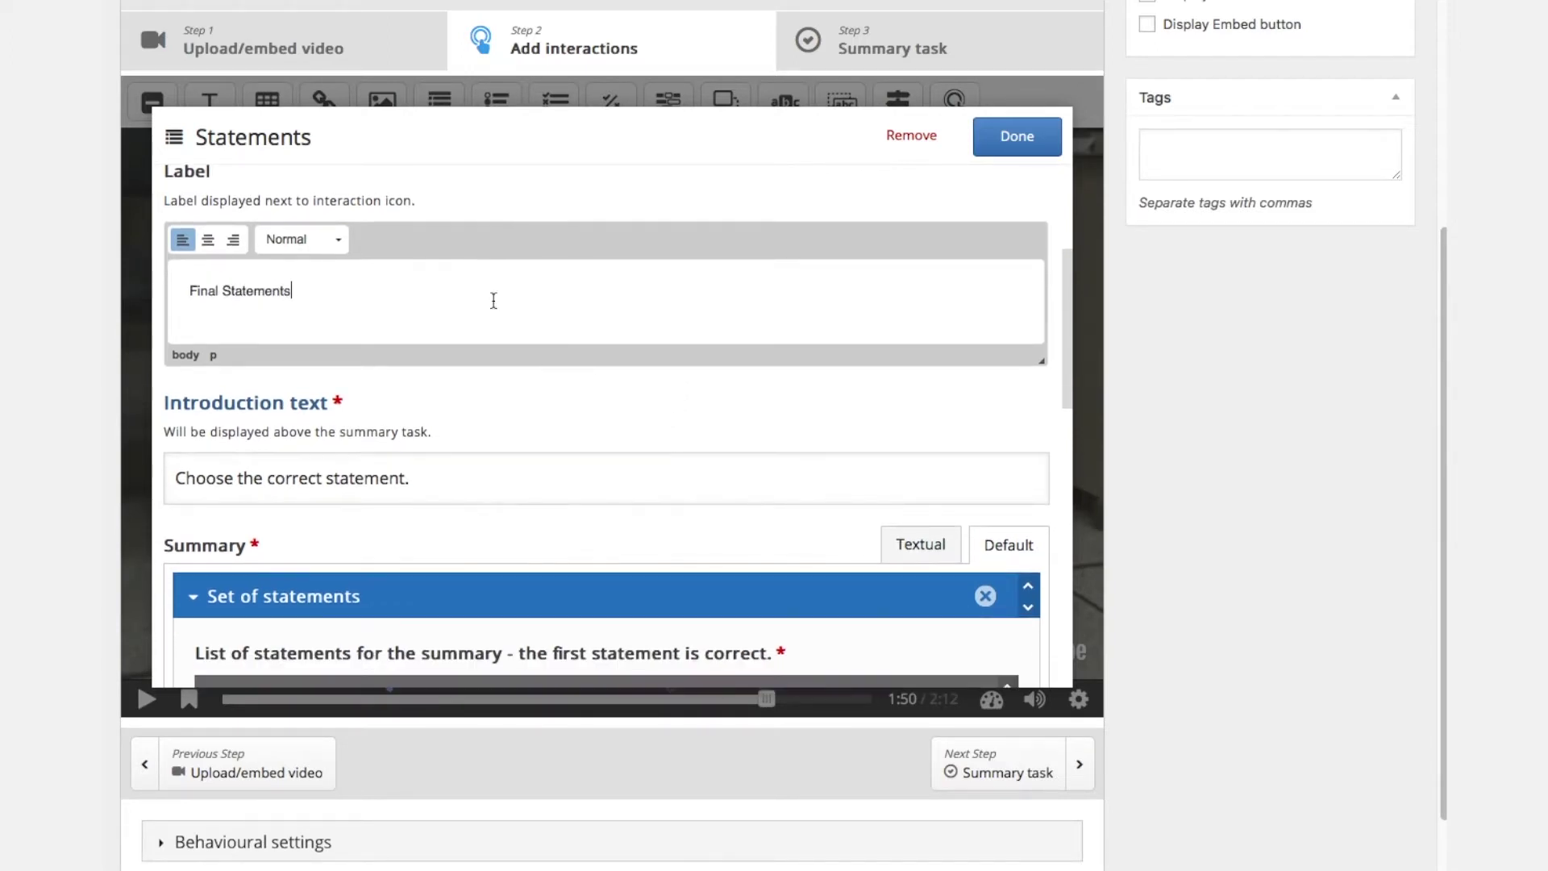
pyautogui.write(', Summary')
pyautogui.scroll(-4, 335, 332)
pyautogui.scroll(-7, 506, 416)
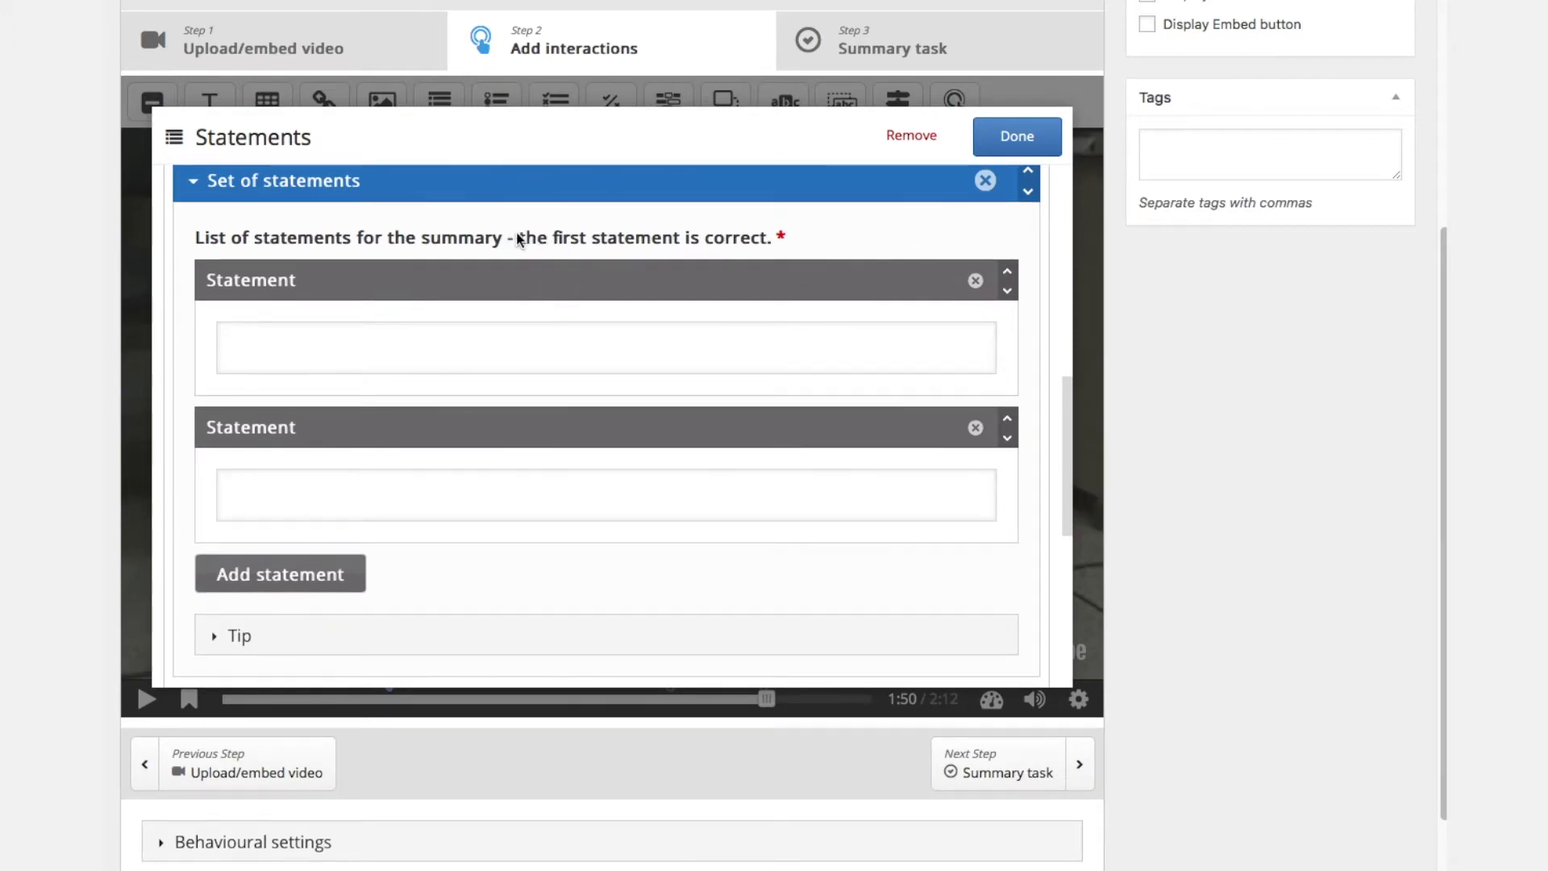
# - Enter the correct first statement 'It is important to have all parts in the box'
pyautogui.moveTo(519, 239); pyautogui.dragTo(777, 246)
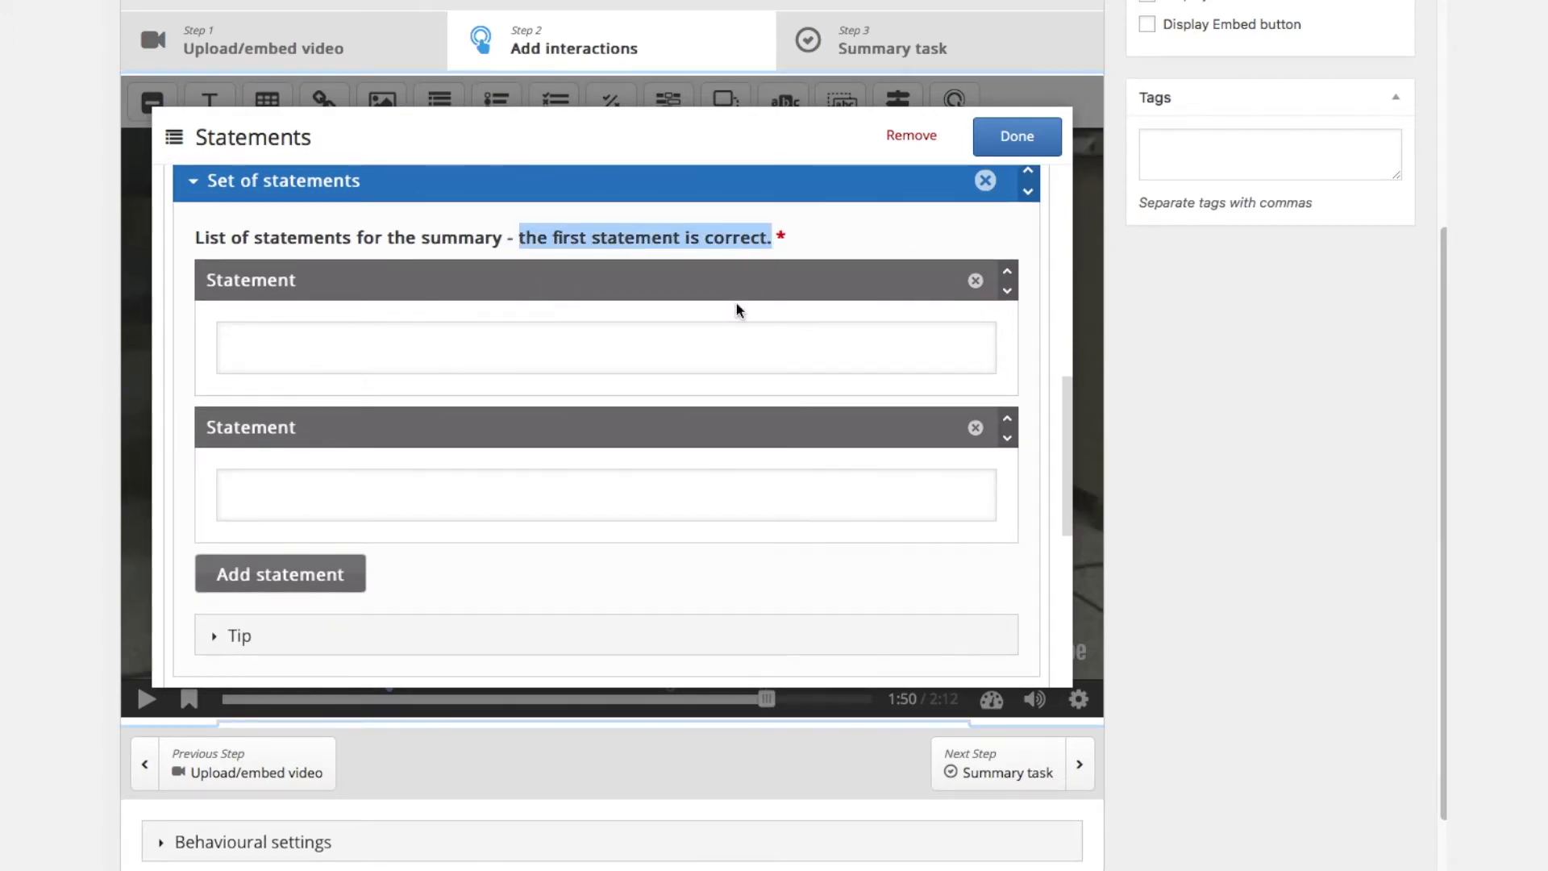
pyautogui.click(276, 355)
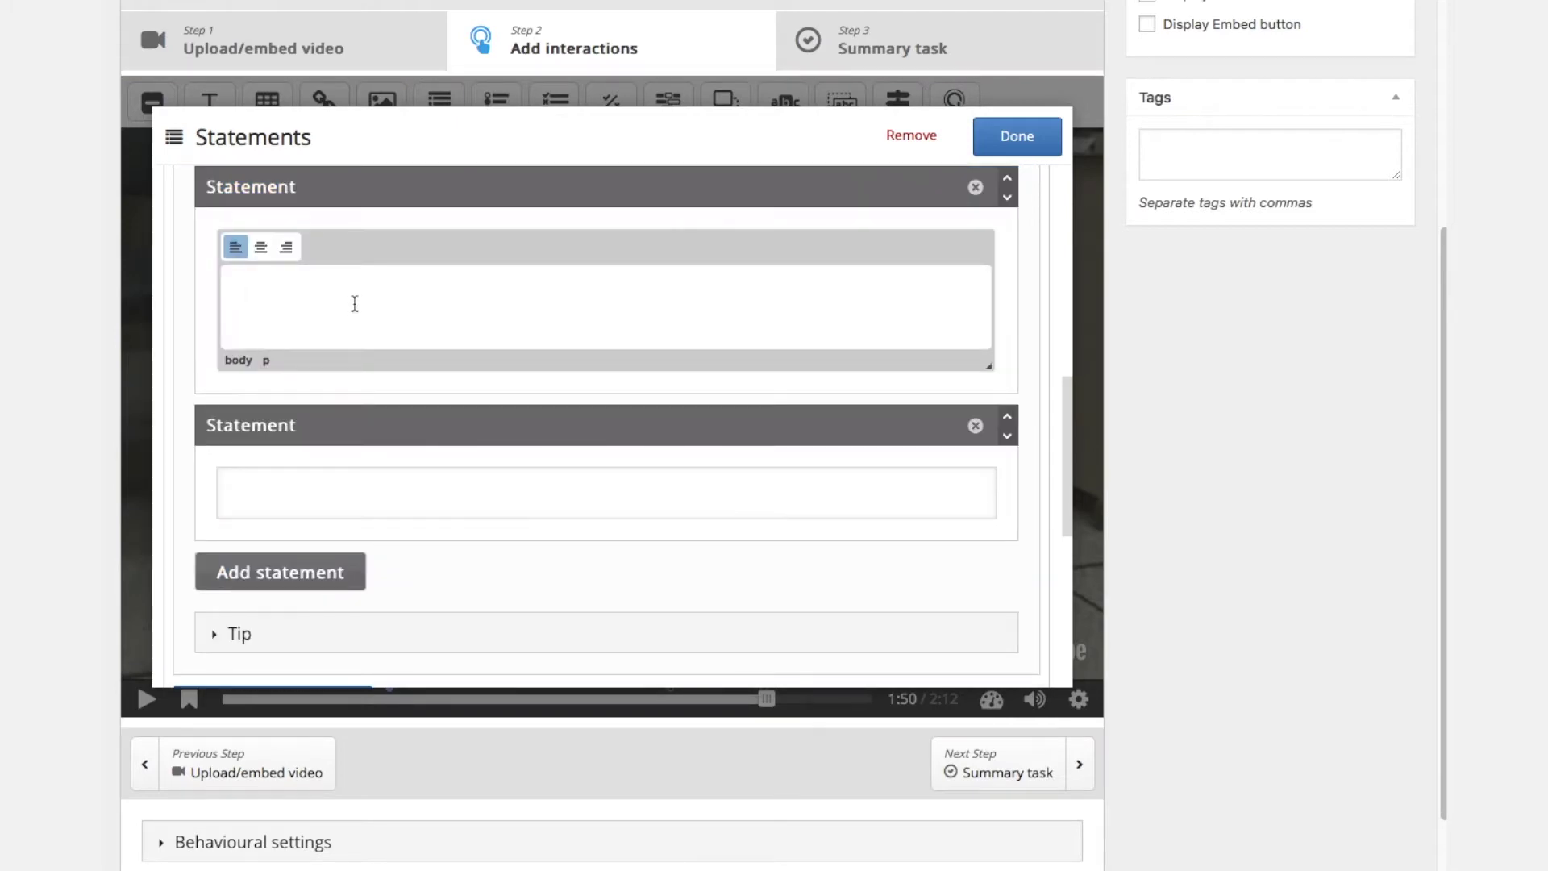
pyautogui.scroll(3, 359, 314)
pyautogui.scroll(-1, 375, 323)
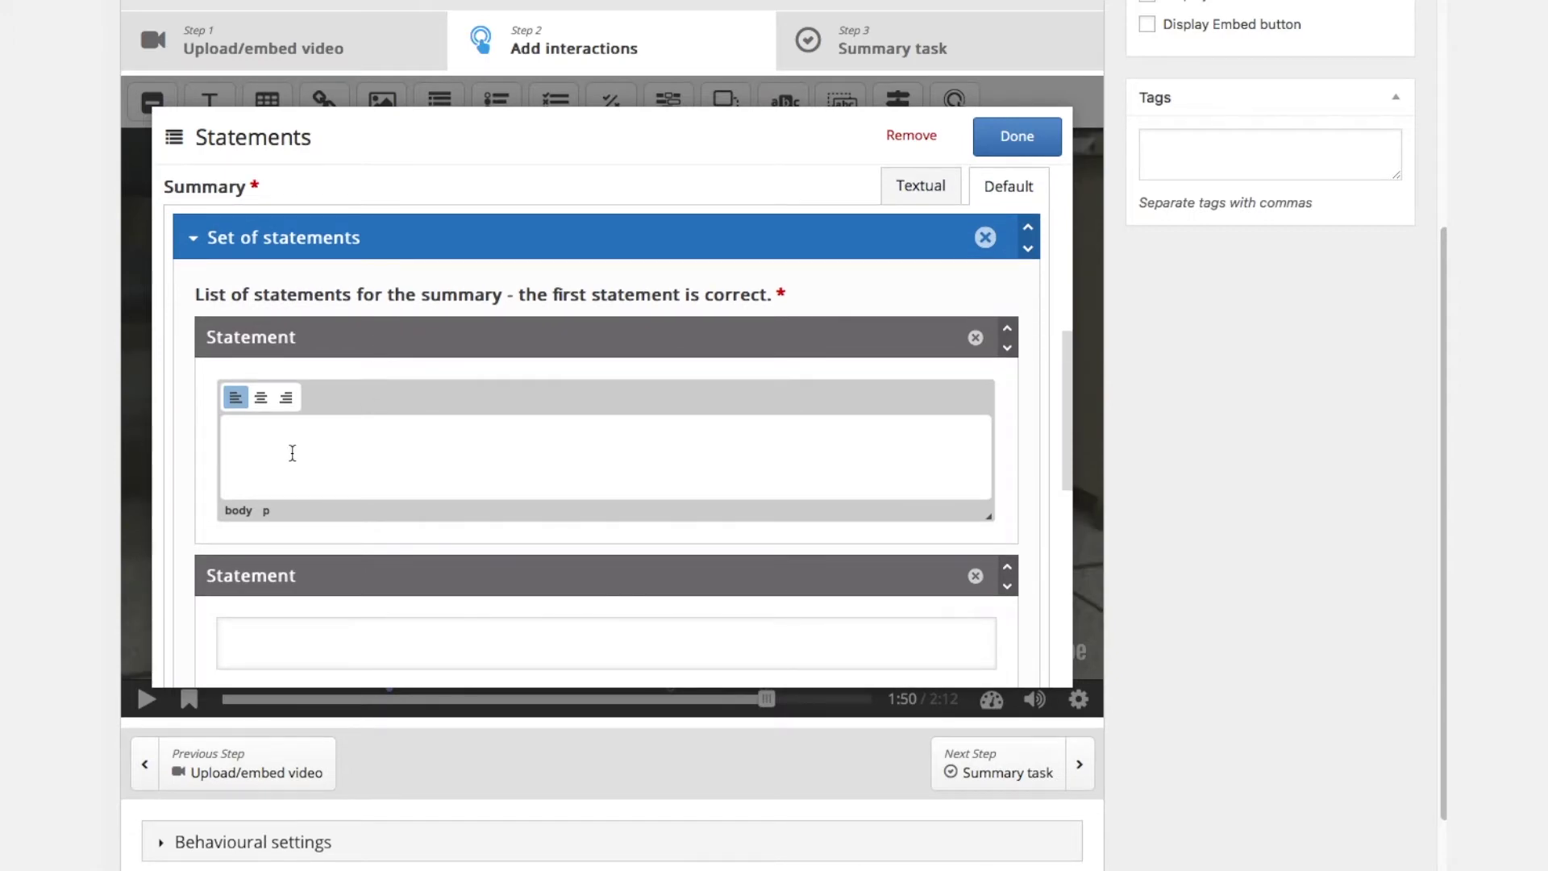
pyautogui.write('It is important to have all par')
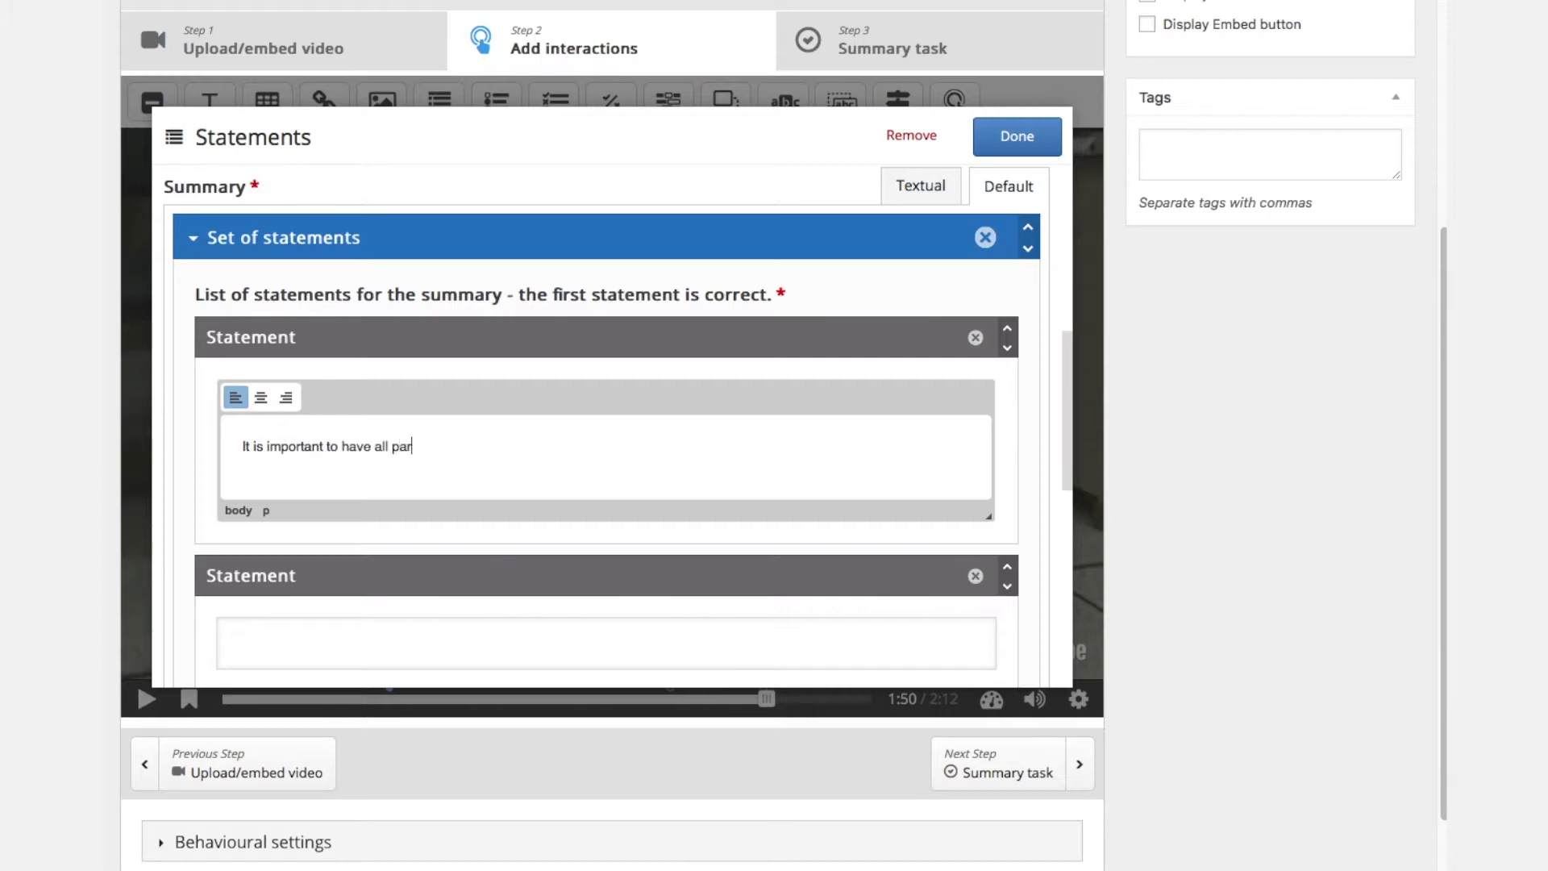
pyautogui.write('ts in the box.')
pyautogui.scroll(-1, 266, 470)
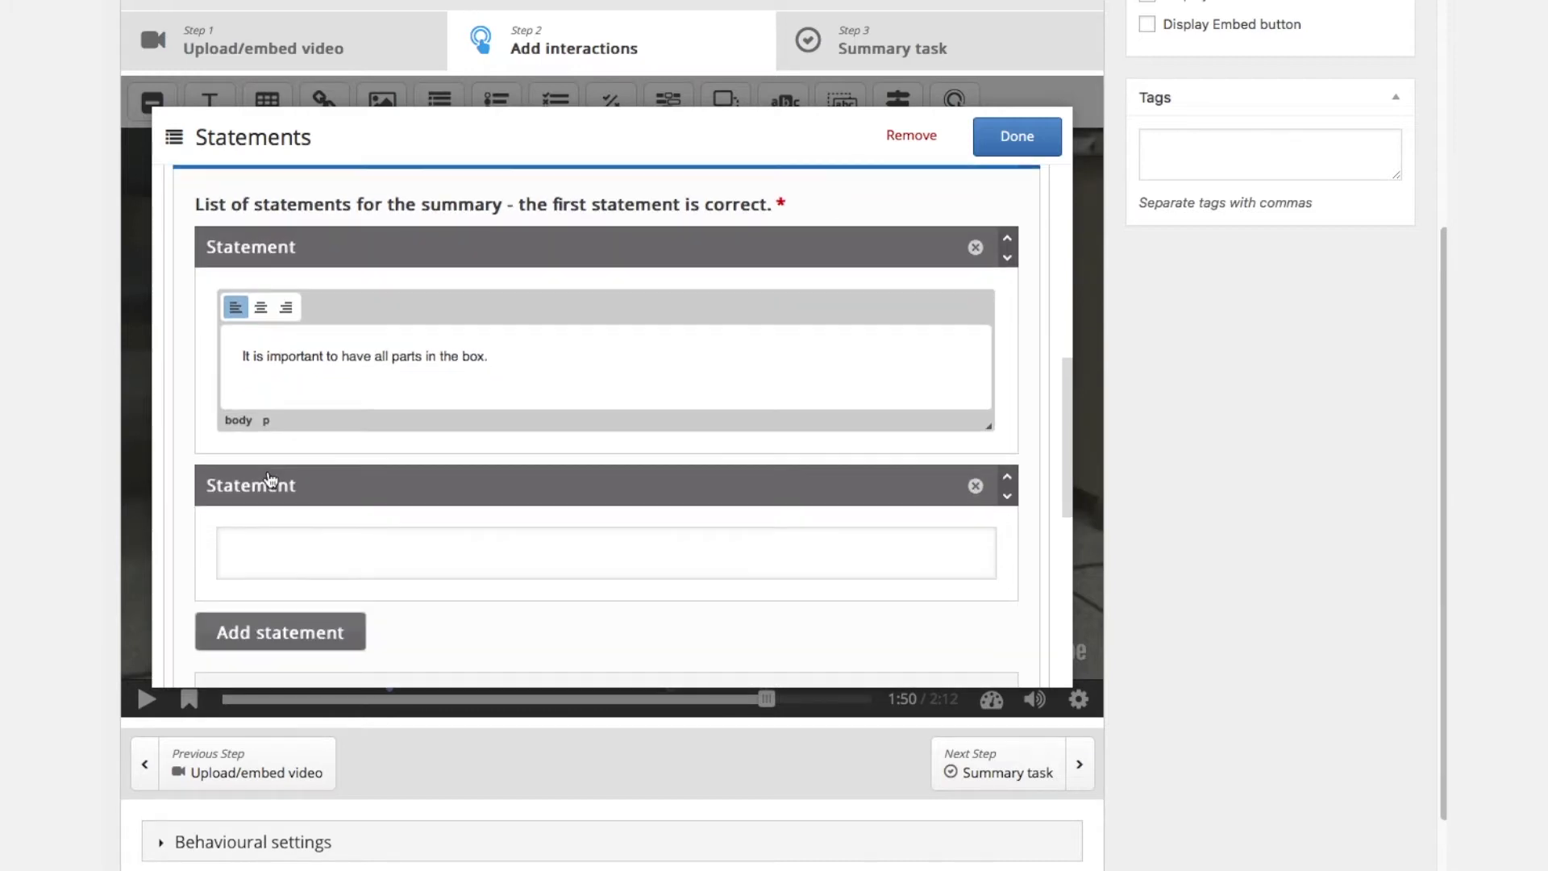
# - Enter the wrong alternative 'if parts are missing is is ok.' and add a new statement set
pyautogui.click(345, 551)
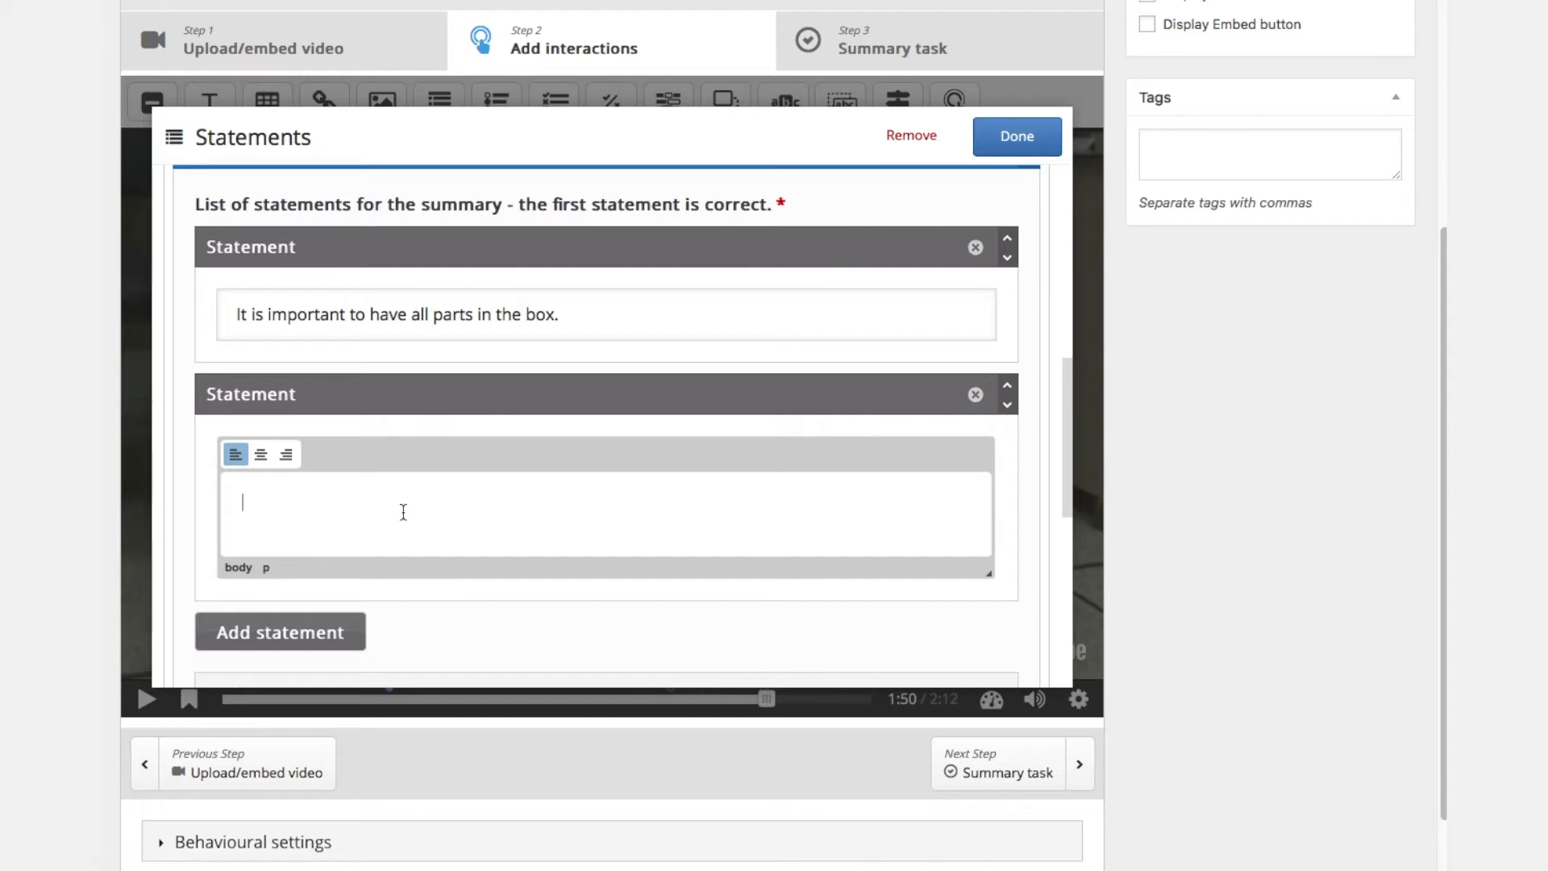
pyautogui.write('if parts are missing is is')
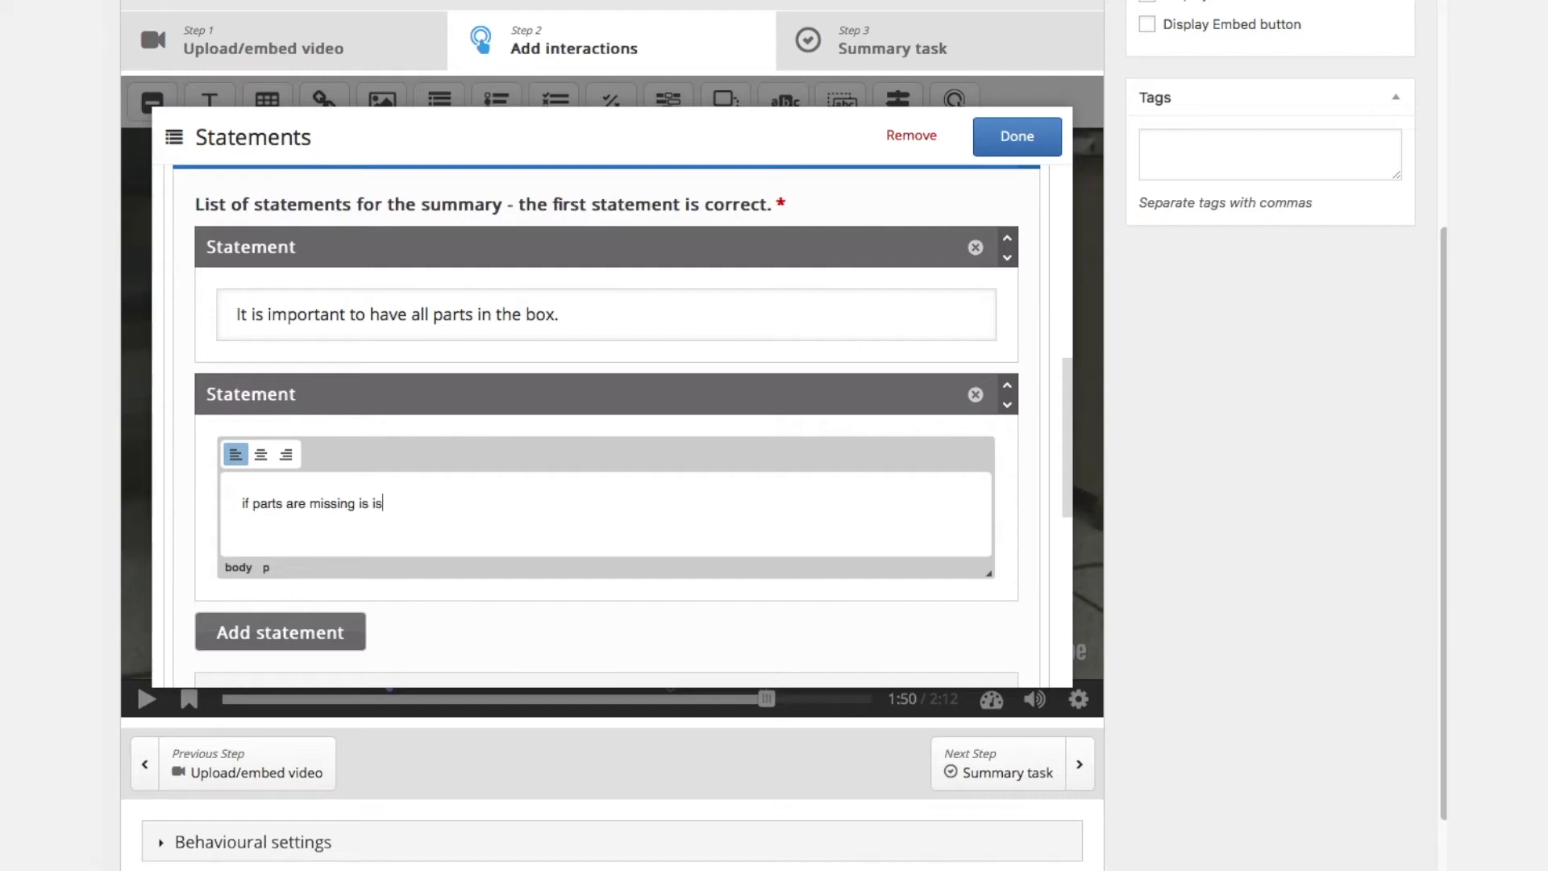
pyautogui.write(' ok.')
pyautogui.scroll(-1, 429, 511)
pyautogui.scroll(-1, 424, 530)
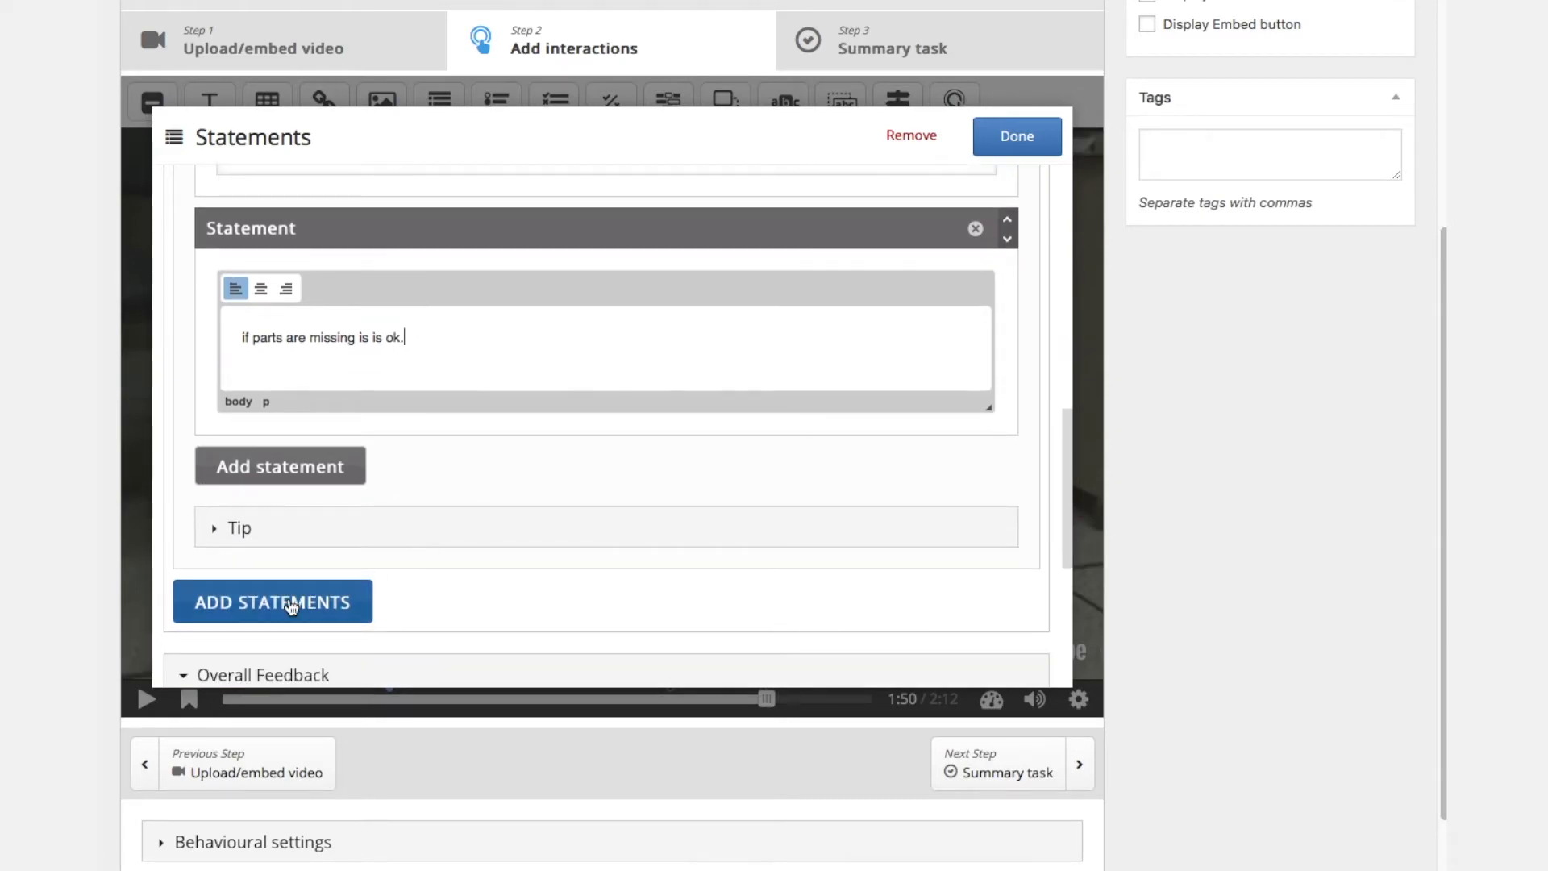
pyautogui.click(291, 607)
# - Fill the second set with a side-panels statement of 3 and a pasted copy changed to 2
pyautogui.scroll(-2, 508, 522)
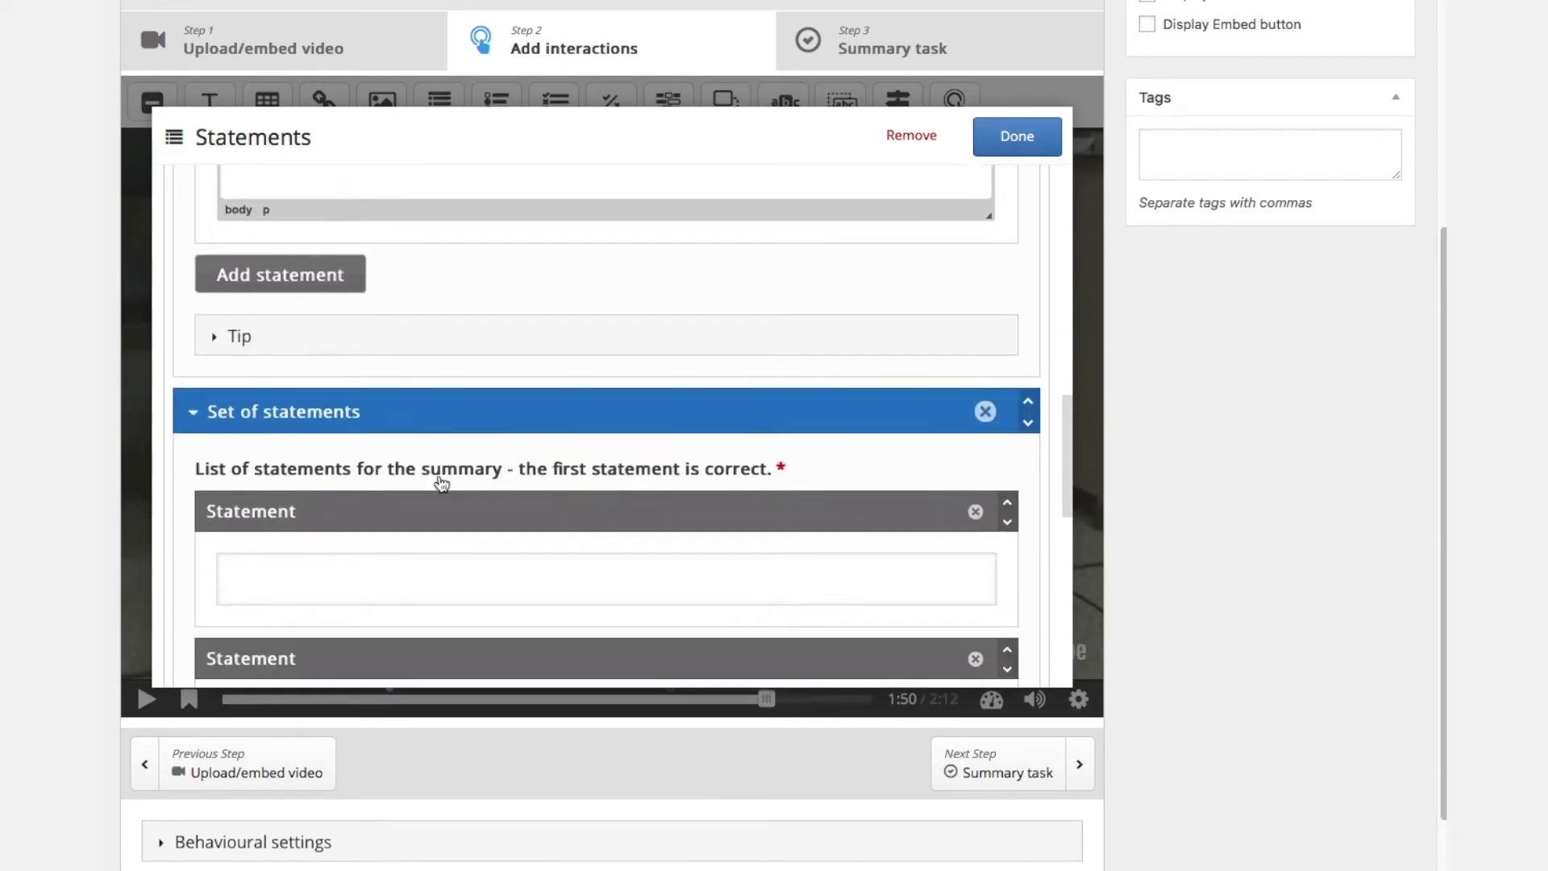
pyautogui.scroll(-3, 442, 484)
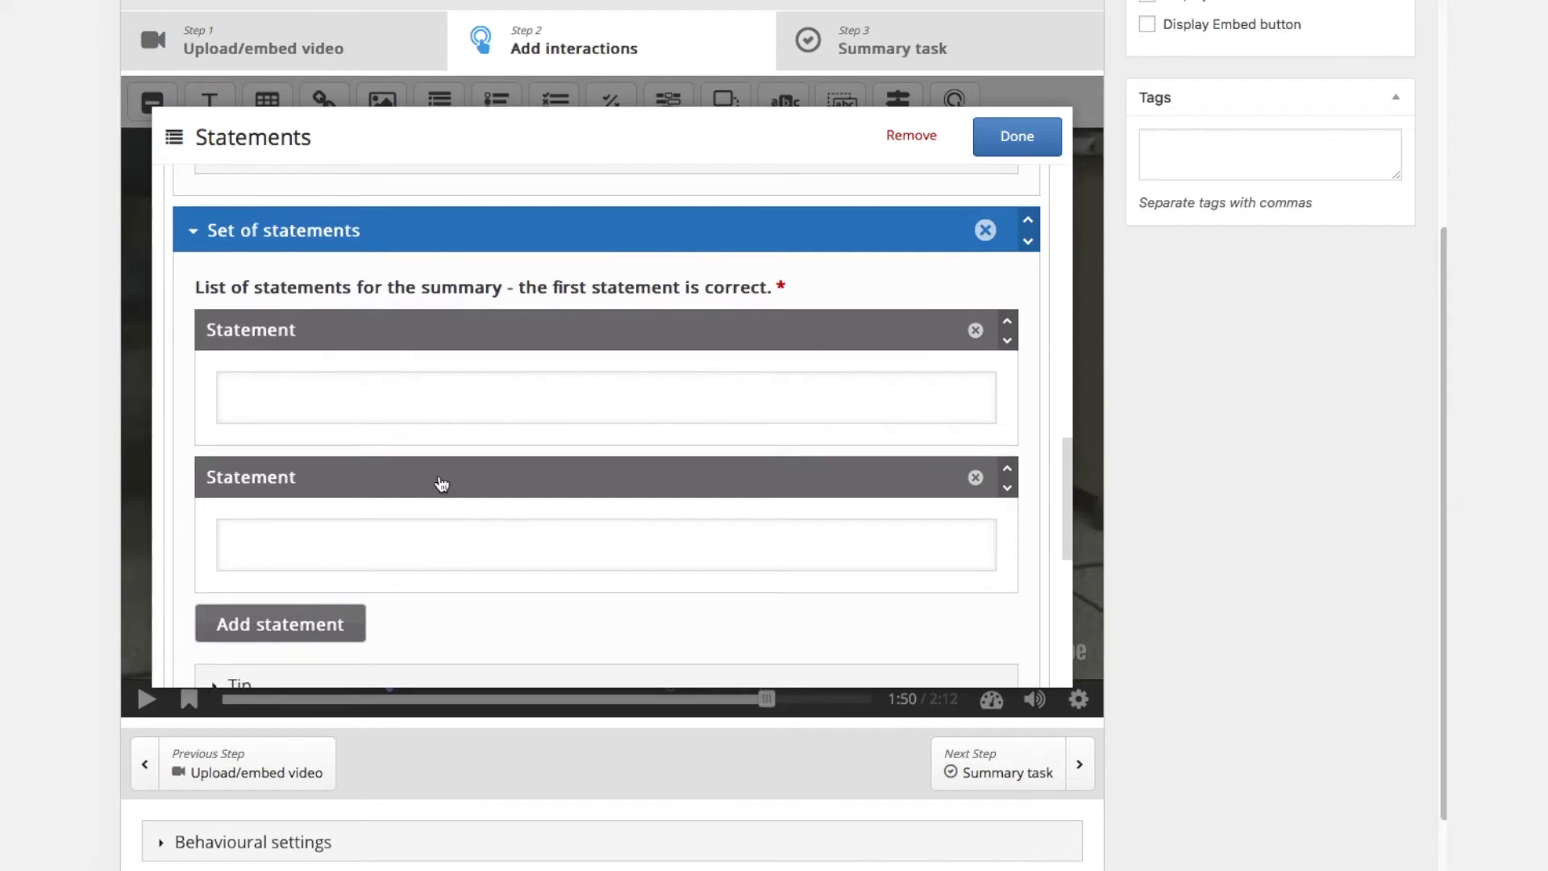
pyautogui.scroll(-1, 442, 483)
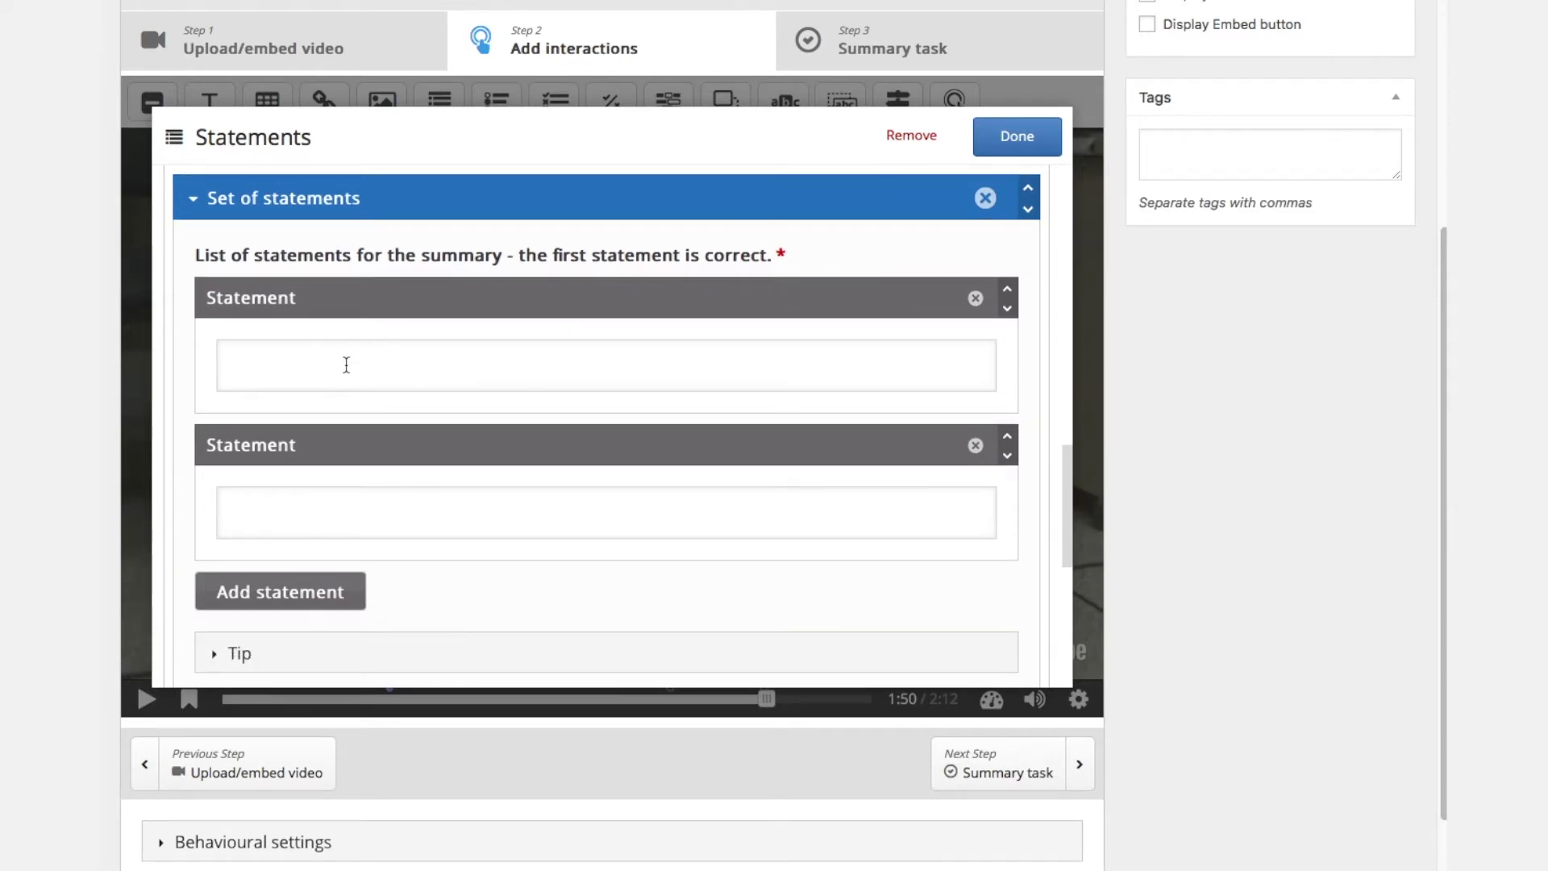
pyautogui.click(345, 368)
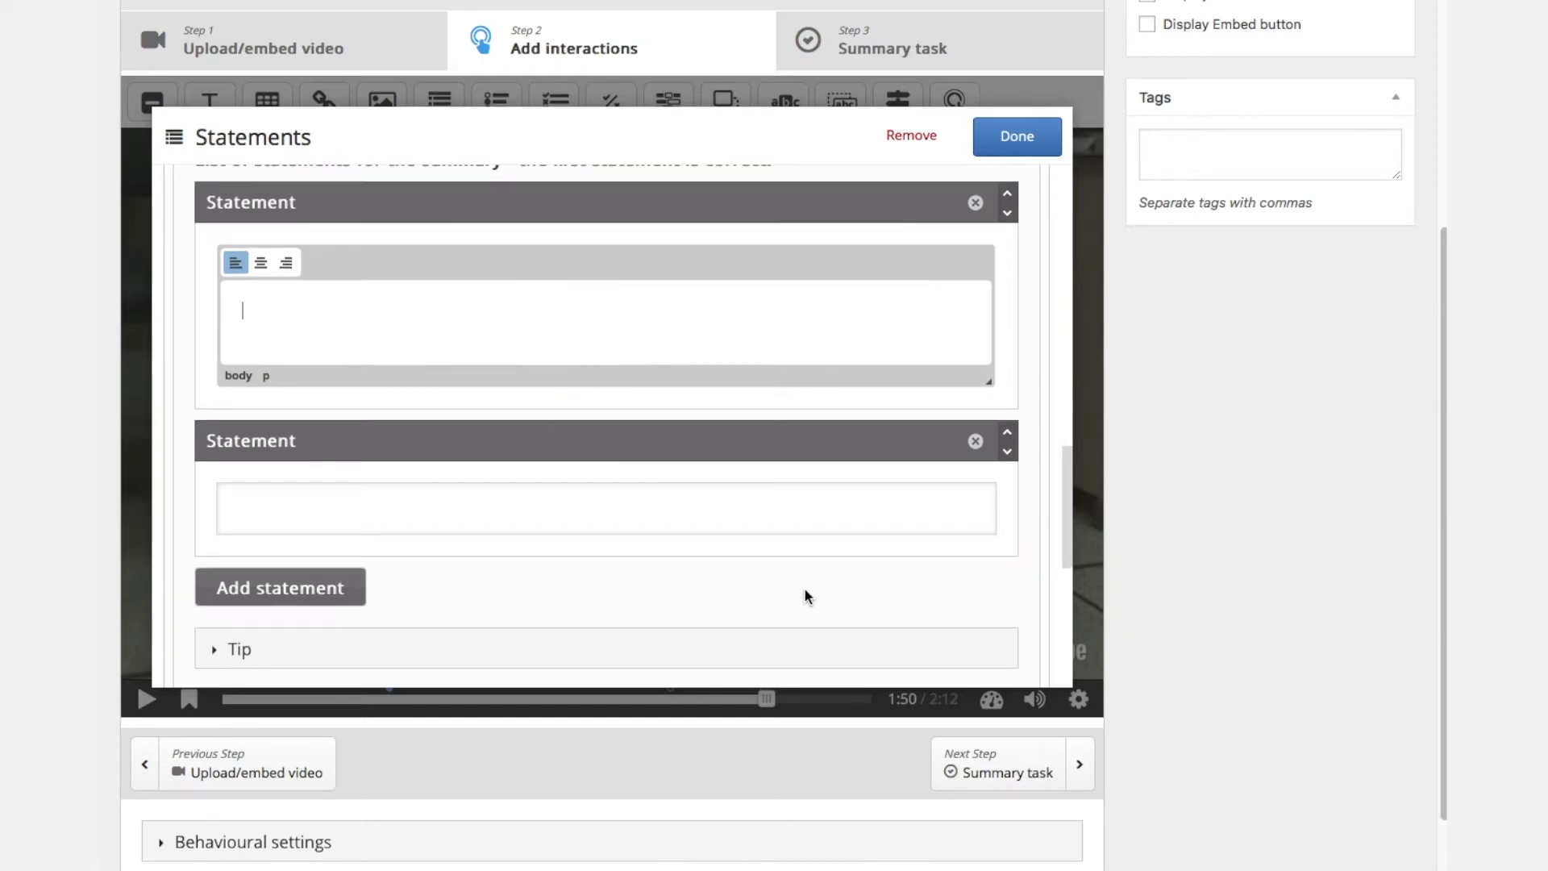
pyautogui.write('the number of side panels is: 3')
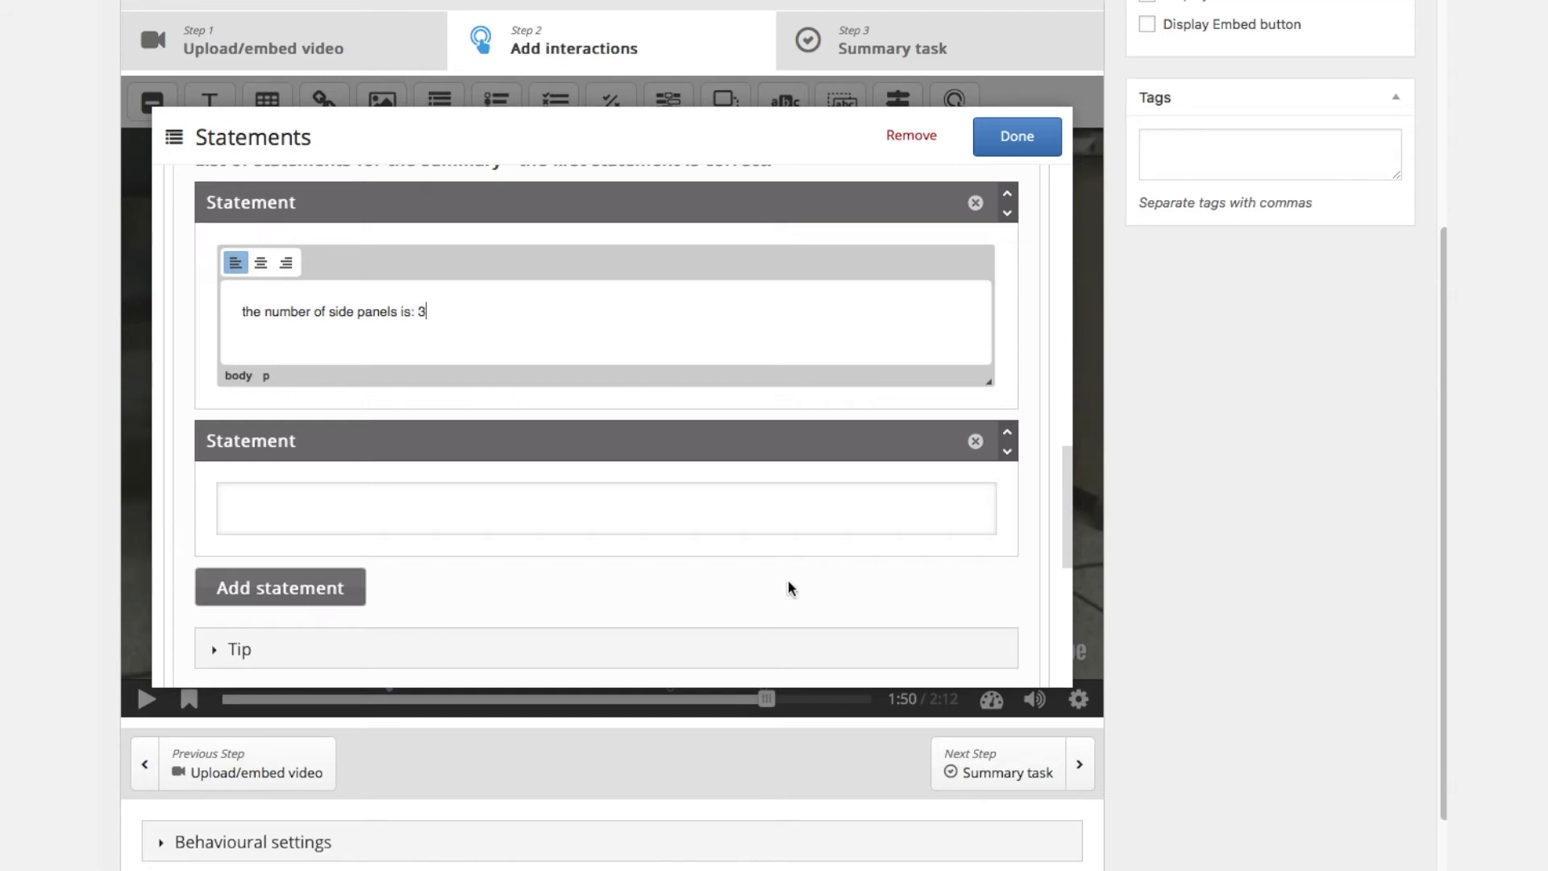
pyautogui.tripleClick(358, 312)
pyautogui.hotkey('ctrl', 'c')
pyautogui.click(367, 528)
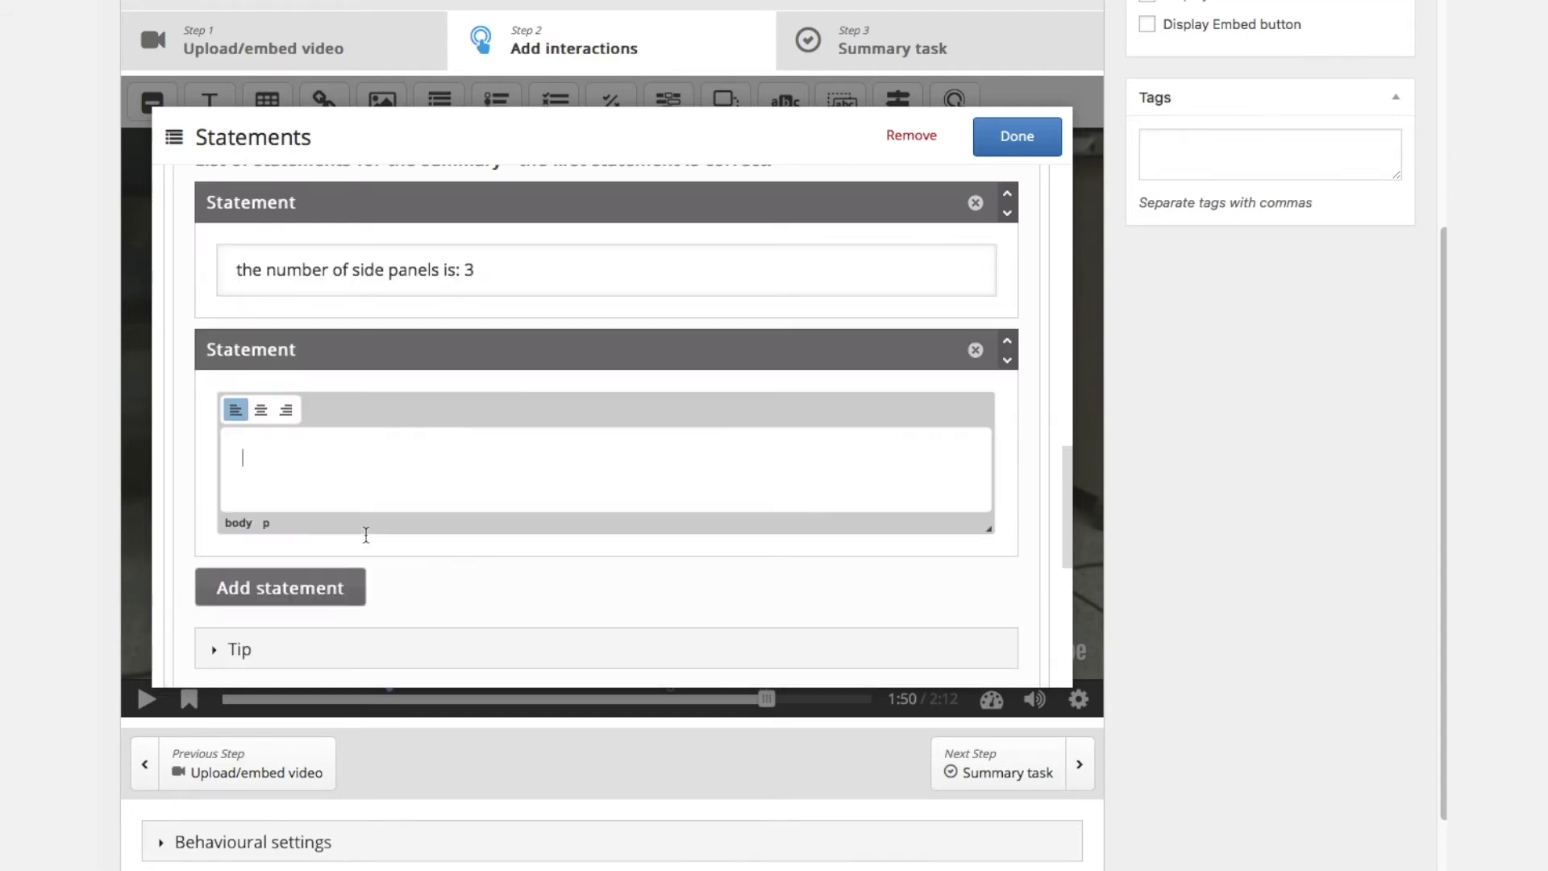
pyautogui.hotkey('ctrl', 'v')
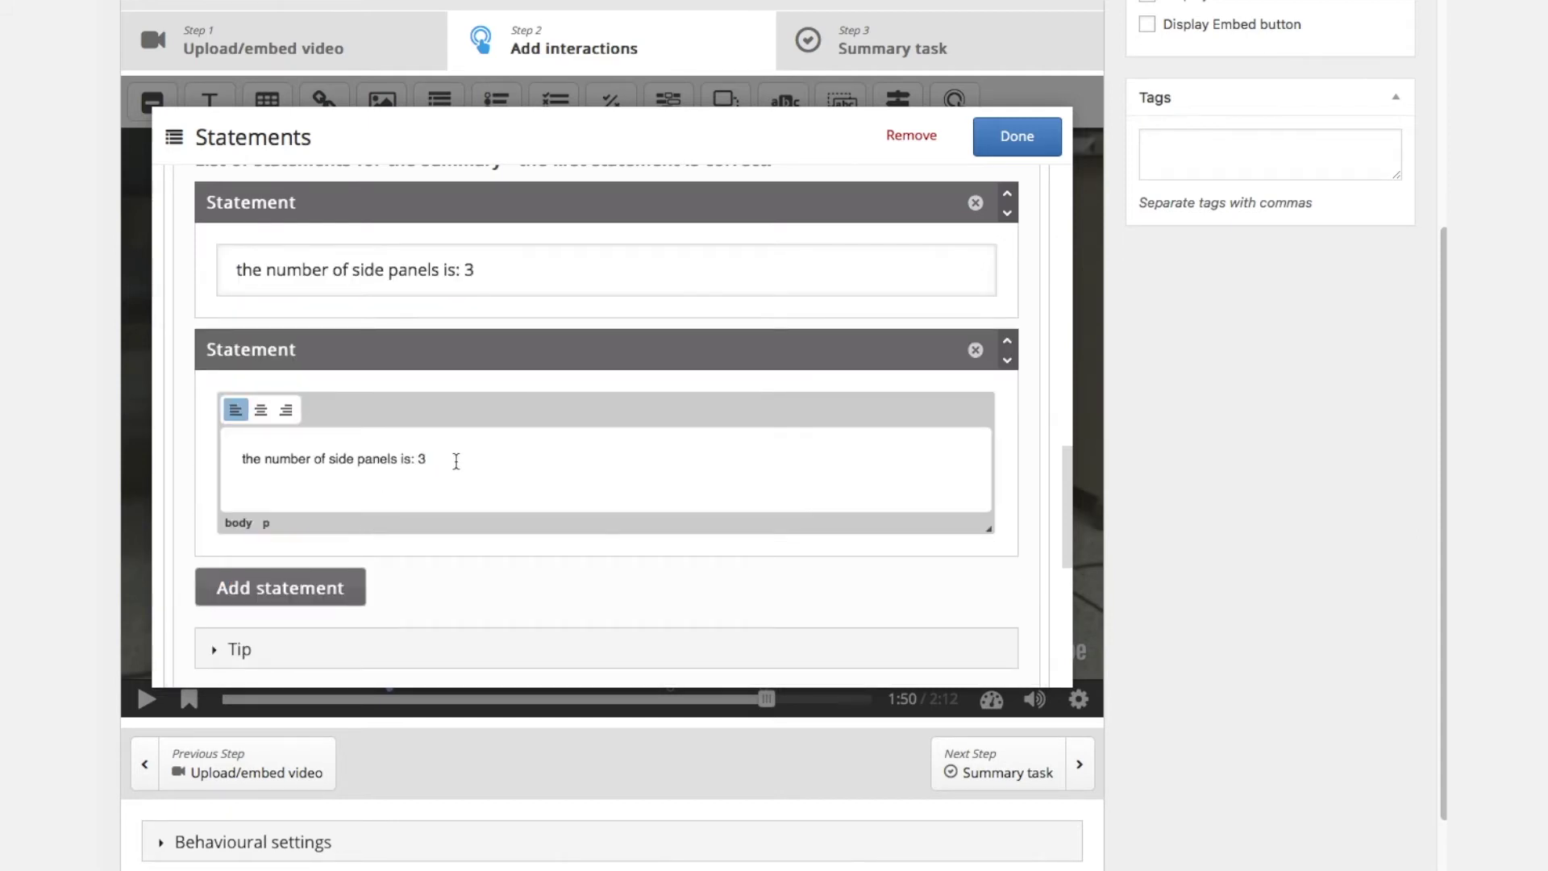
pyautogui.press('BackSpace')
pyautogui.write('2')
pyautogui.scroll(-3, 458, 461)
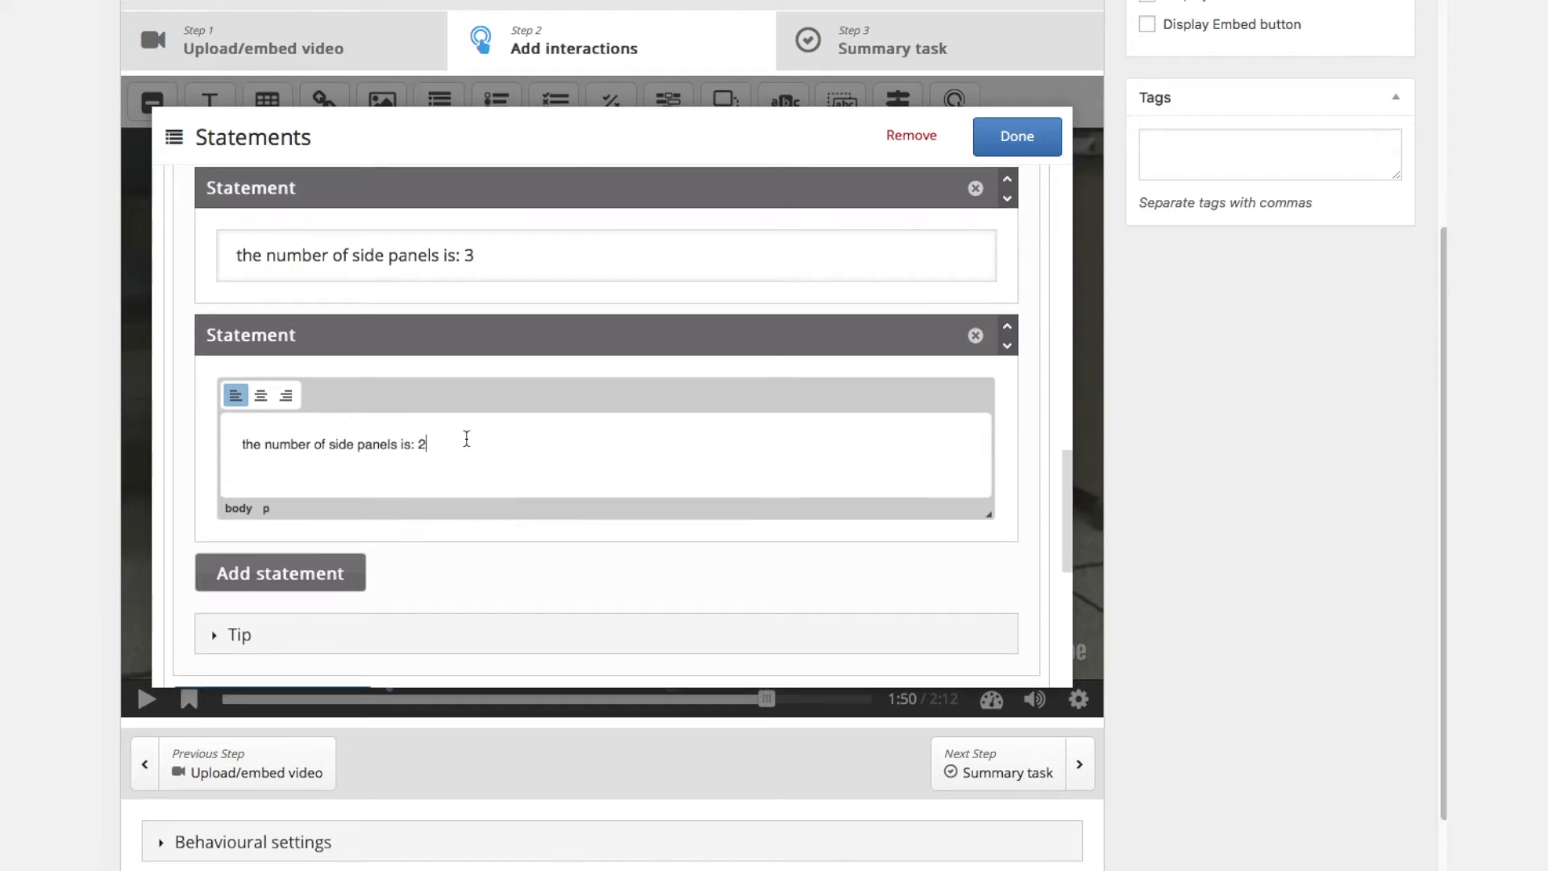
pyautogui.scroll(-4, 509, 434)
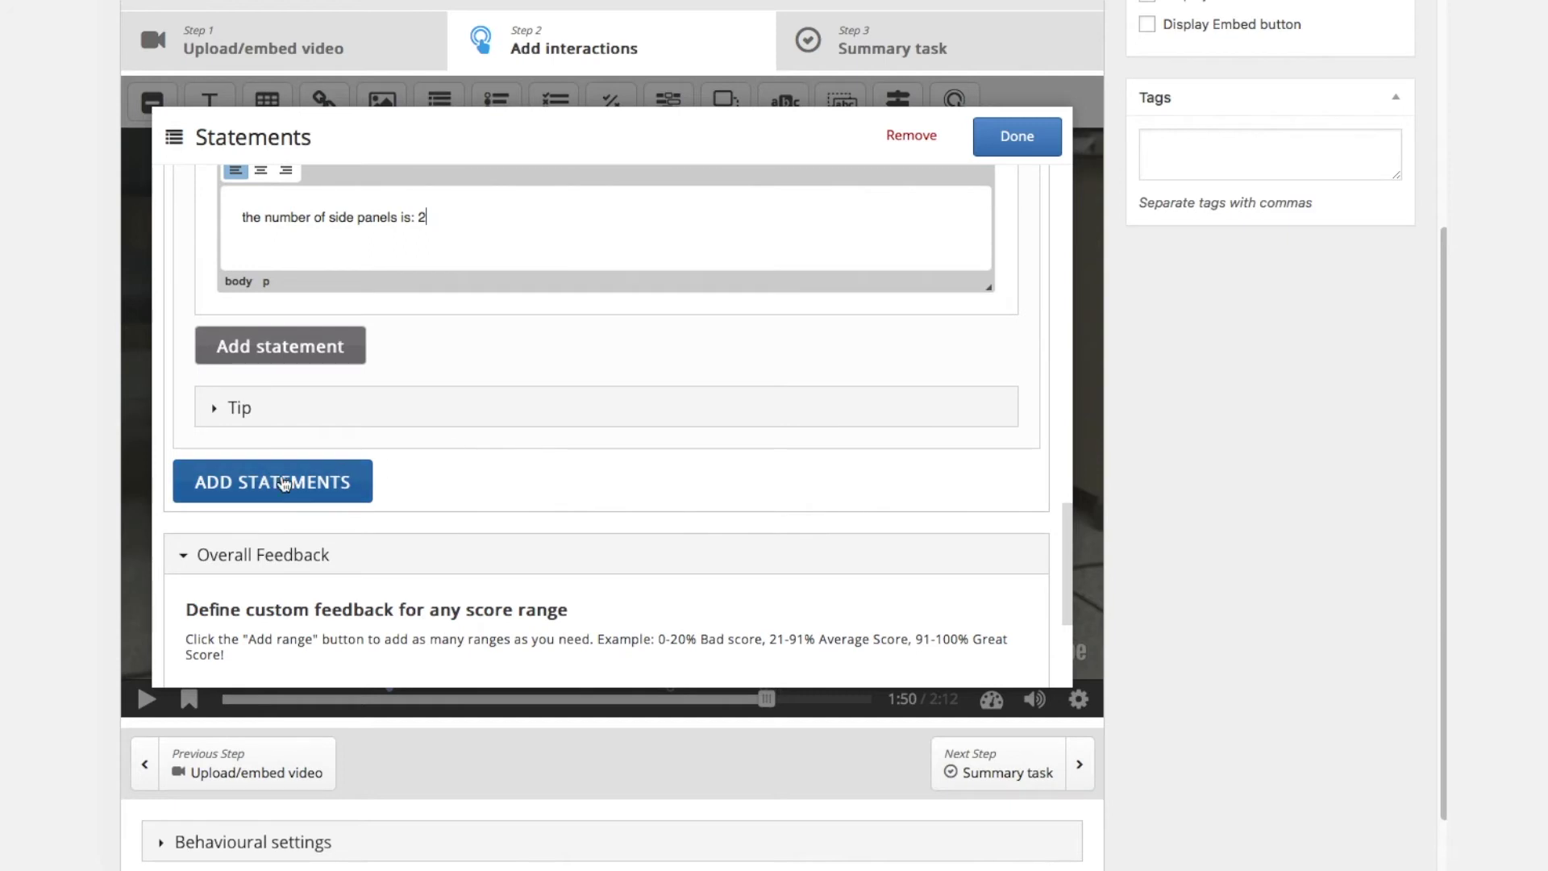
# - Add a third set: 'the shelf is made for light weight shoes.' versus 'the shelf is made vor heavy shoes'
pyautogui.click(277, 485)
pyautogui.scroll(-8, 444, 435)
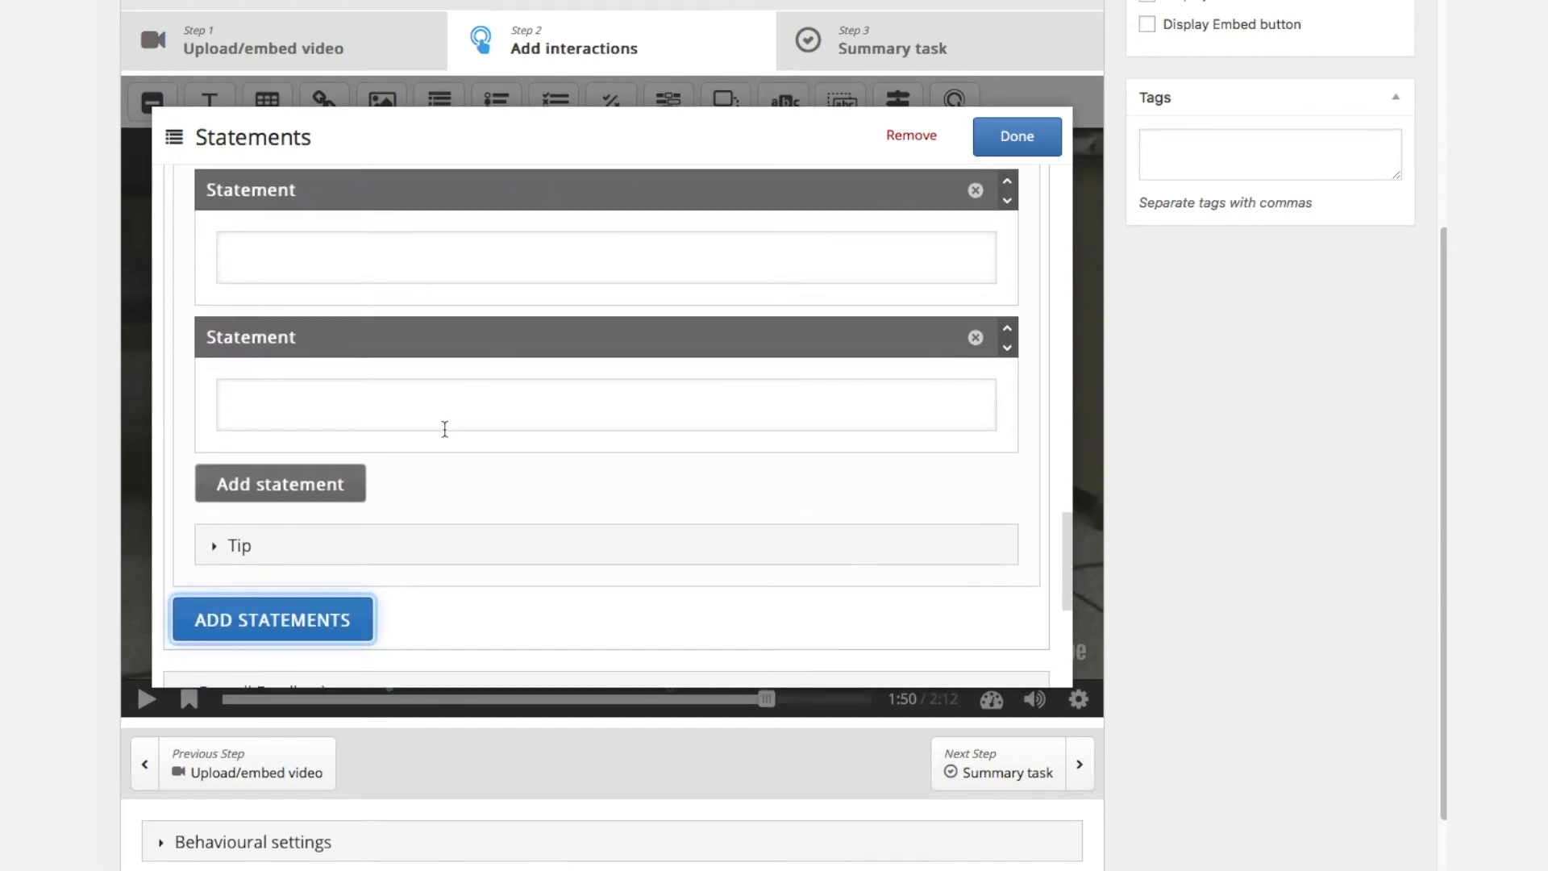
pyautogui.click(305, 292)
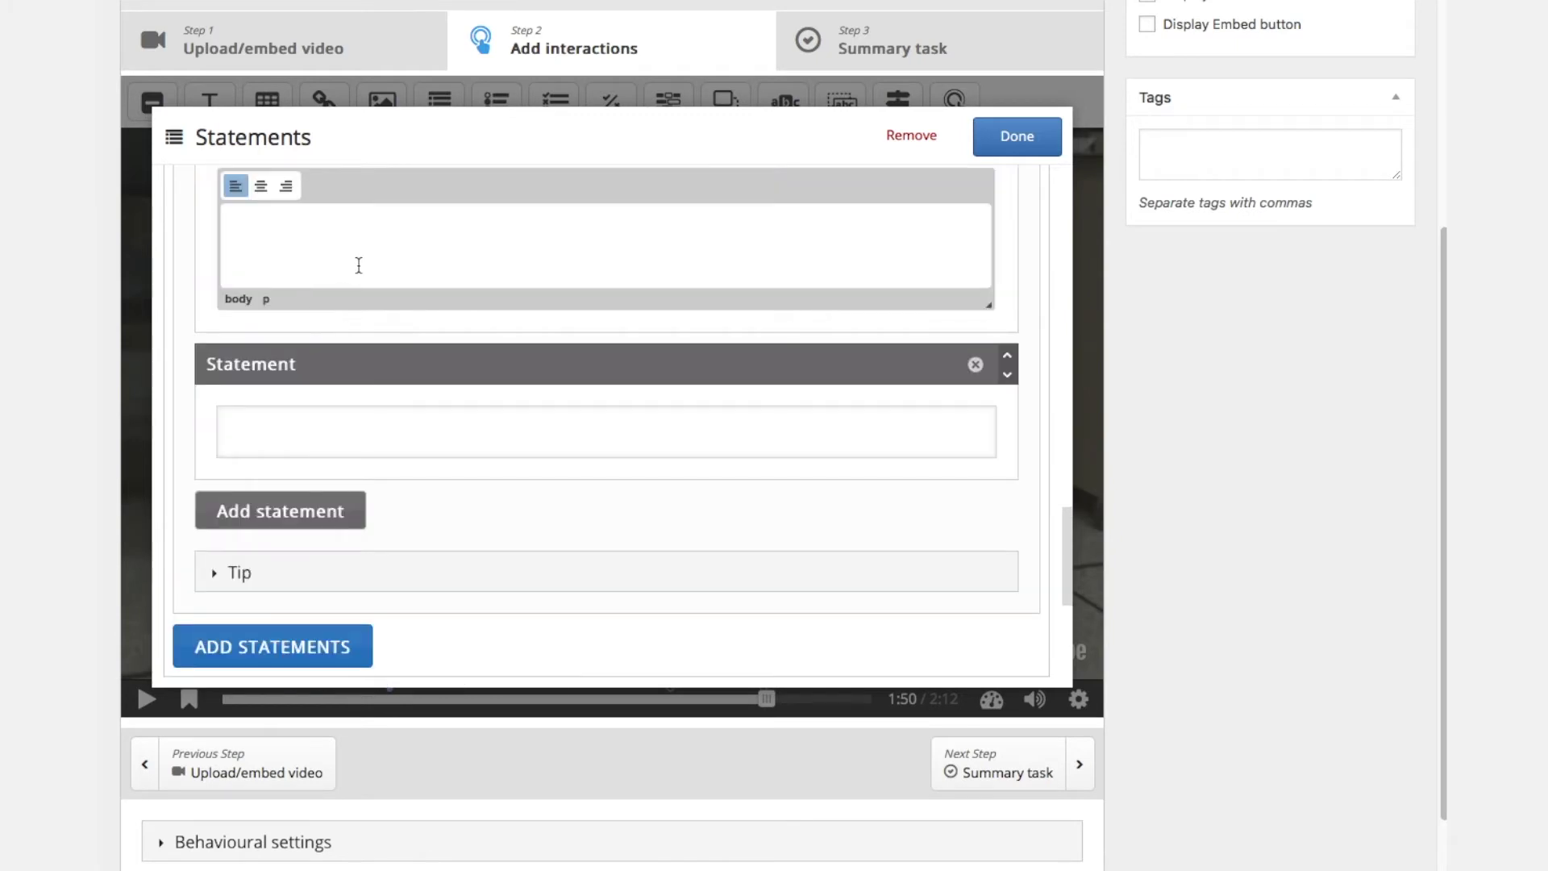
pyautogui.scroll(1, 407, 254)
pyautogui.scroll(2, 411, 260)
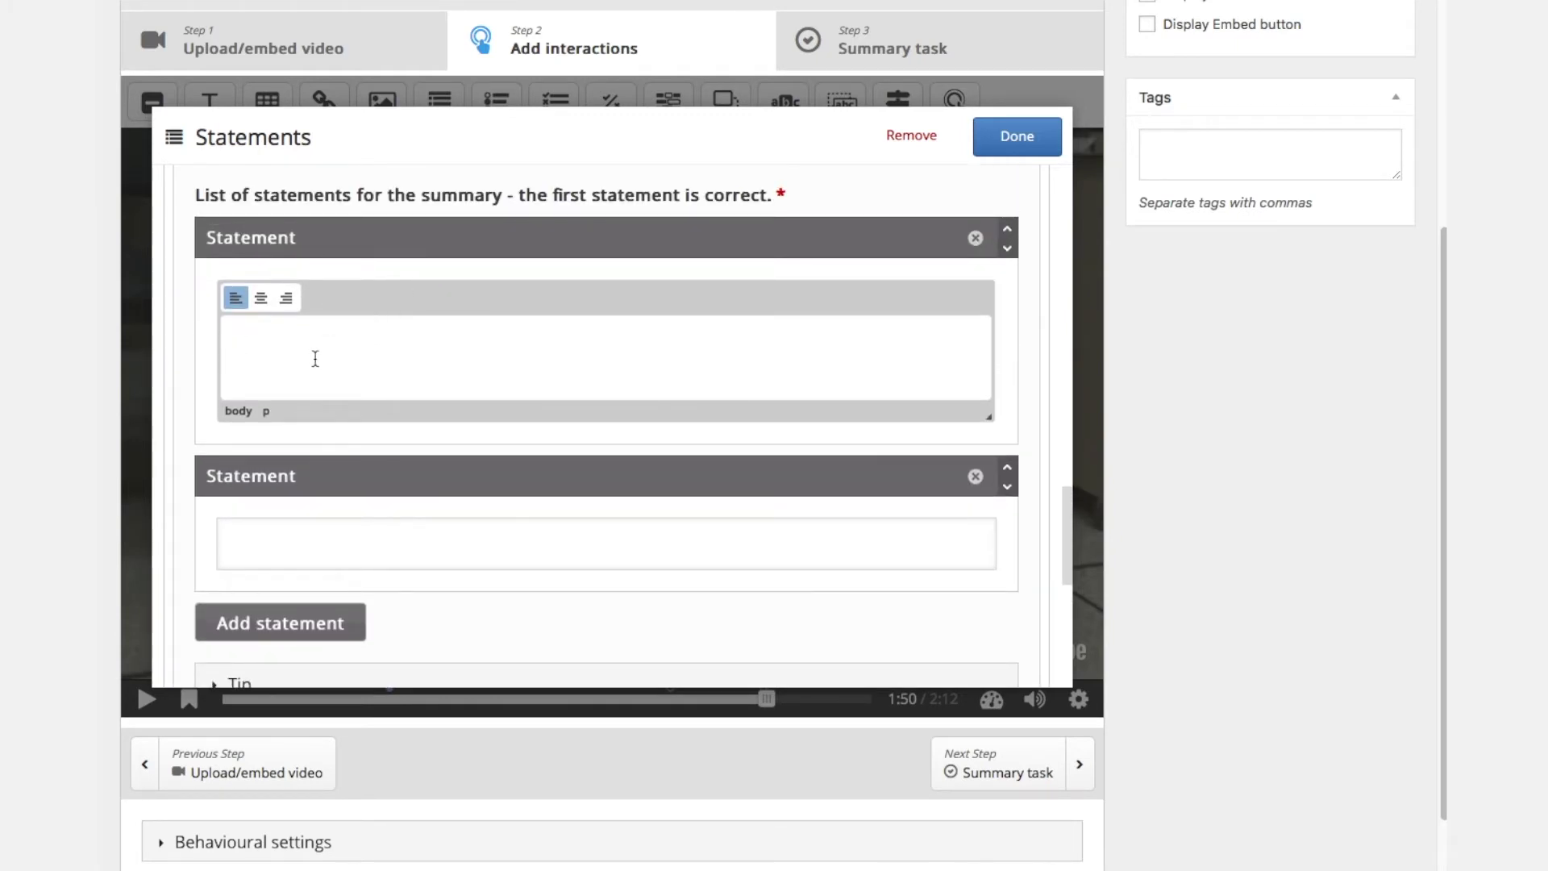
pyautogui.write('the shelf is made for lig')
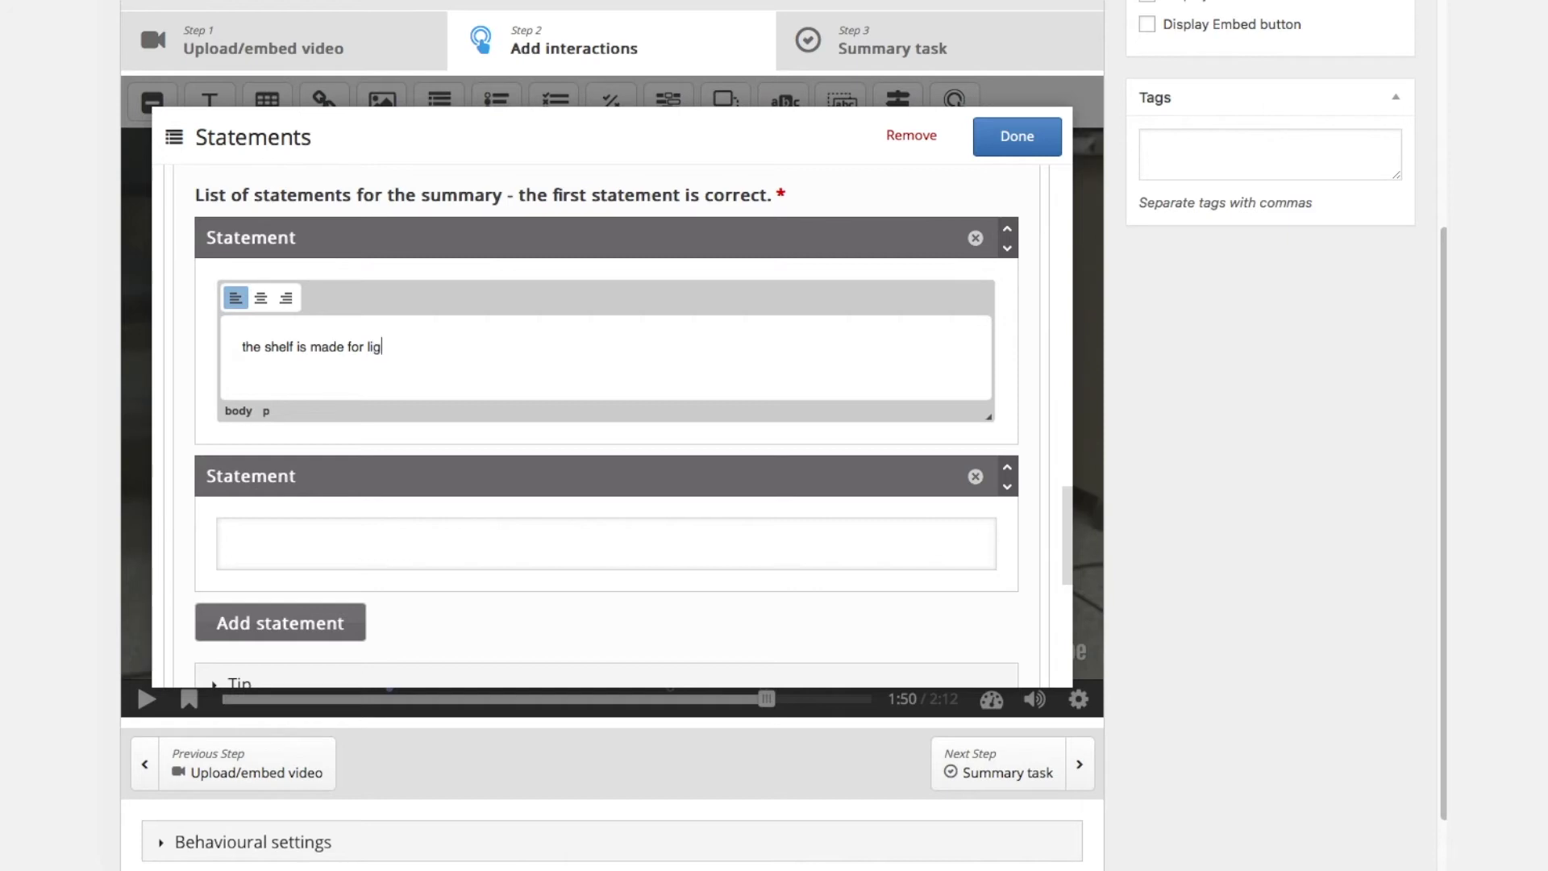
pyautogui.write('ht weight shoes.')
pyautogui.click(315, 541)
pyautogui.write('the')
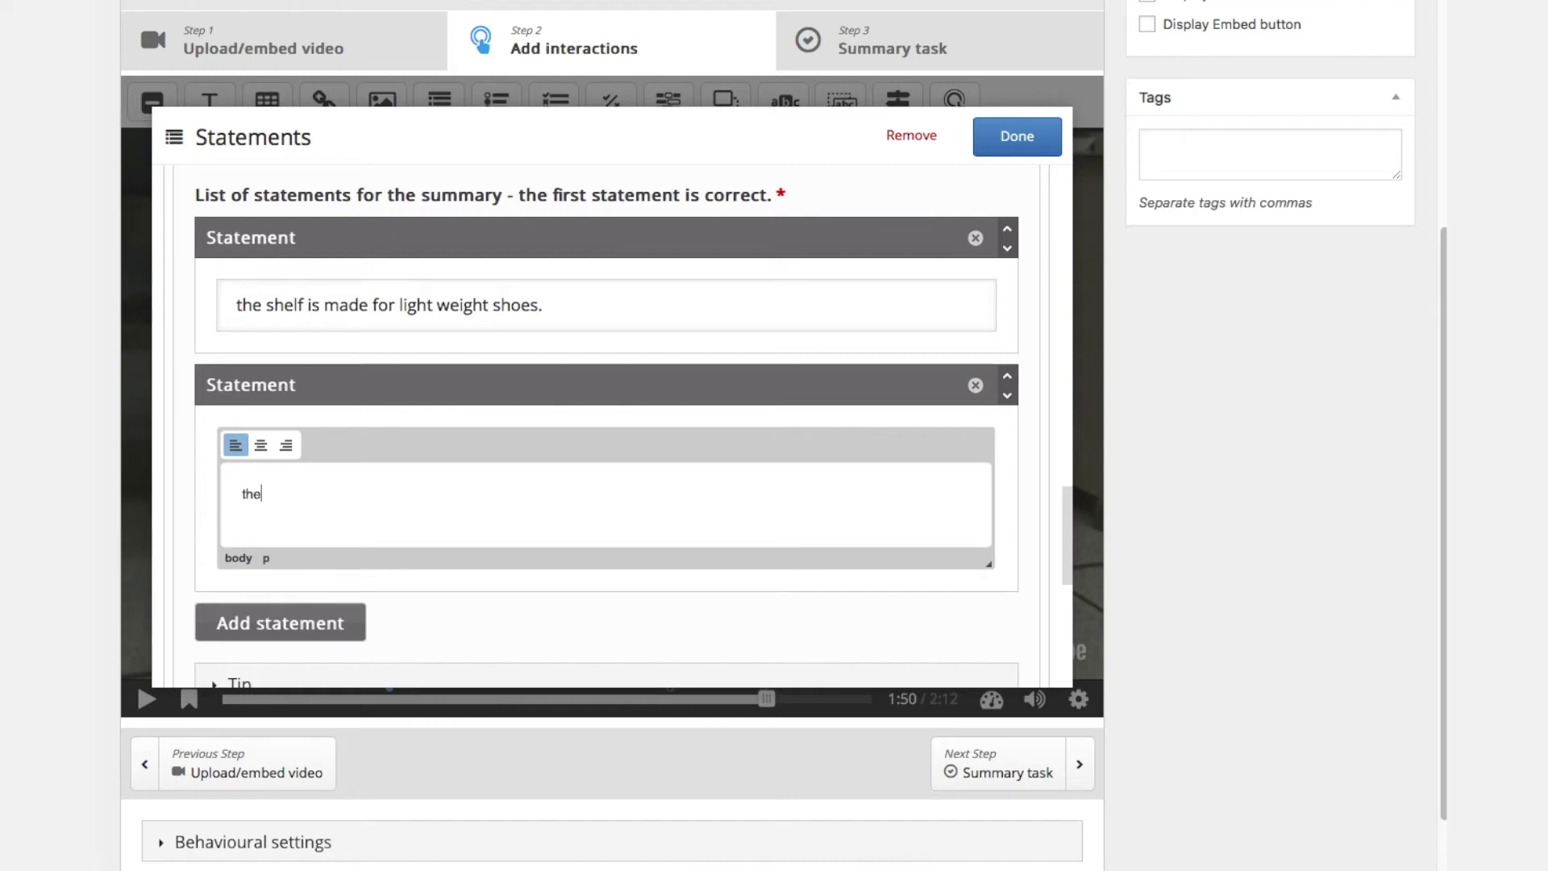
pyautogui.write(' shelf is made v')
pyautogui.write('or heavy shoes.')
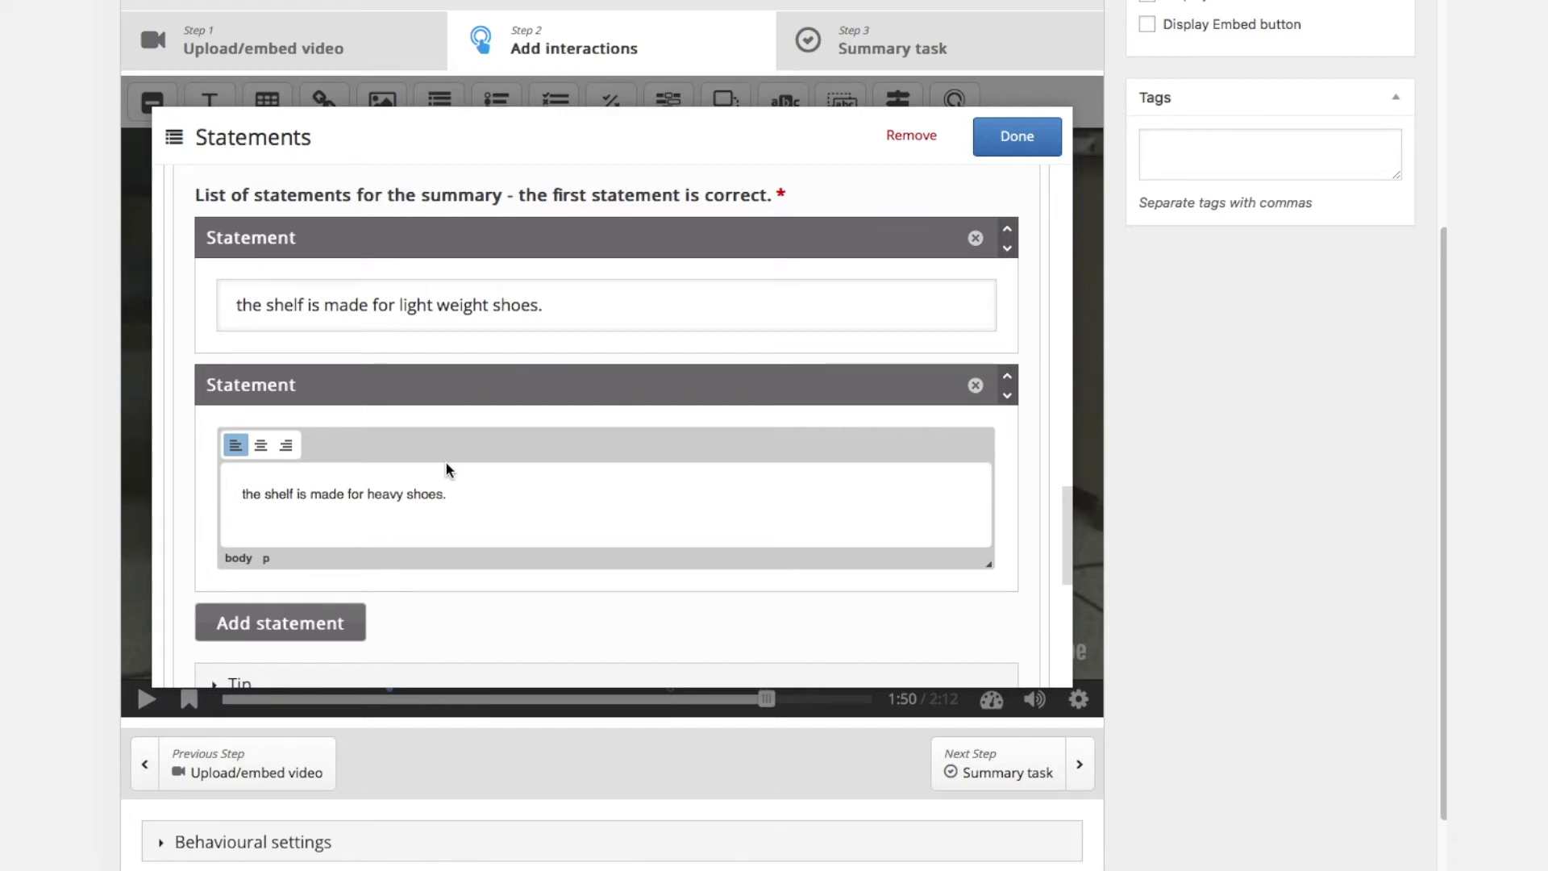
pyautogui.scroll(-2, 448, 469)
pyautogui.scroll(-3, 520, 422)
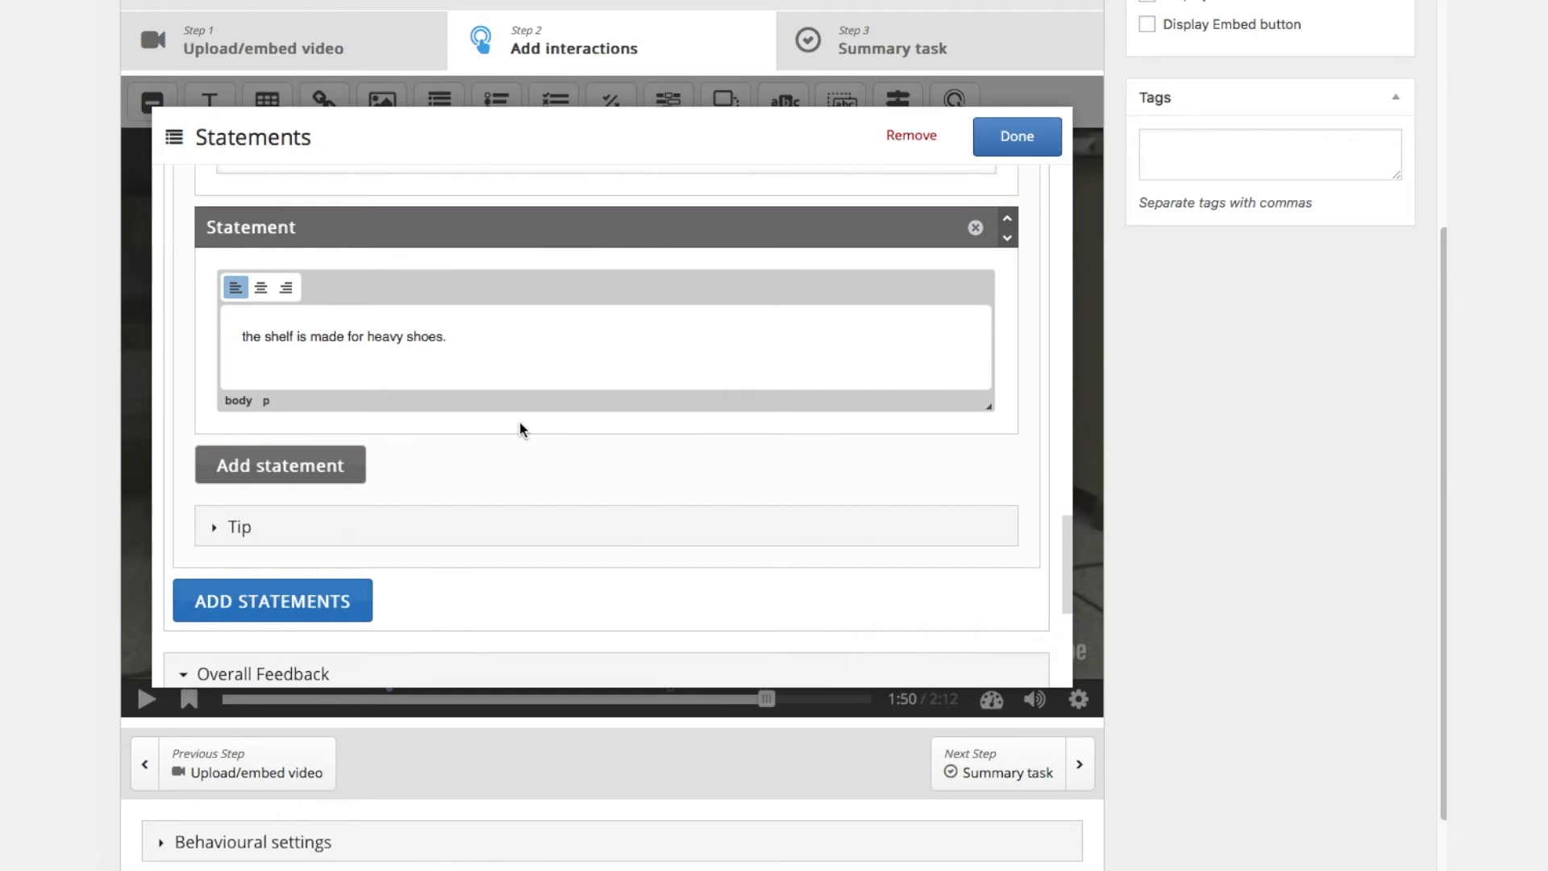
# - Split the score range at 33% with feedback 'only one answer is correct. please study again'
pyautogui.scroll(-3, 469, 421)
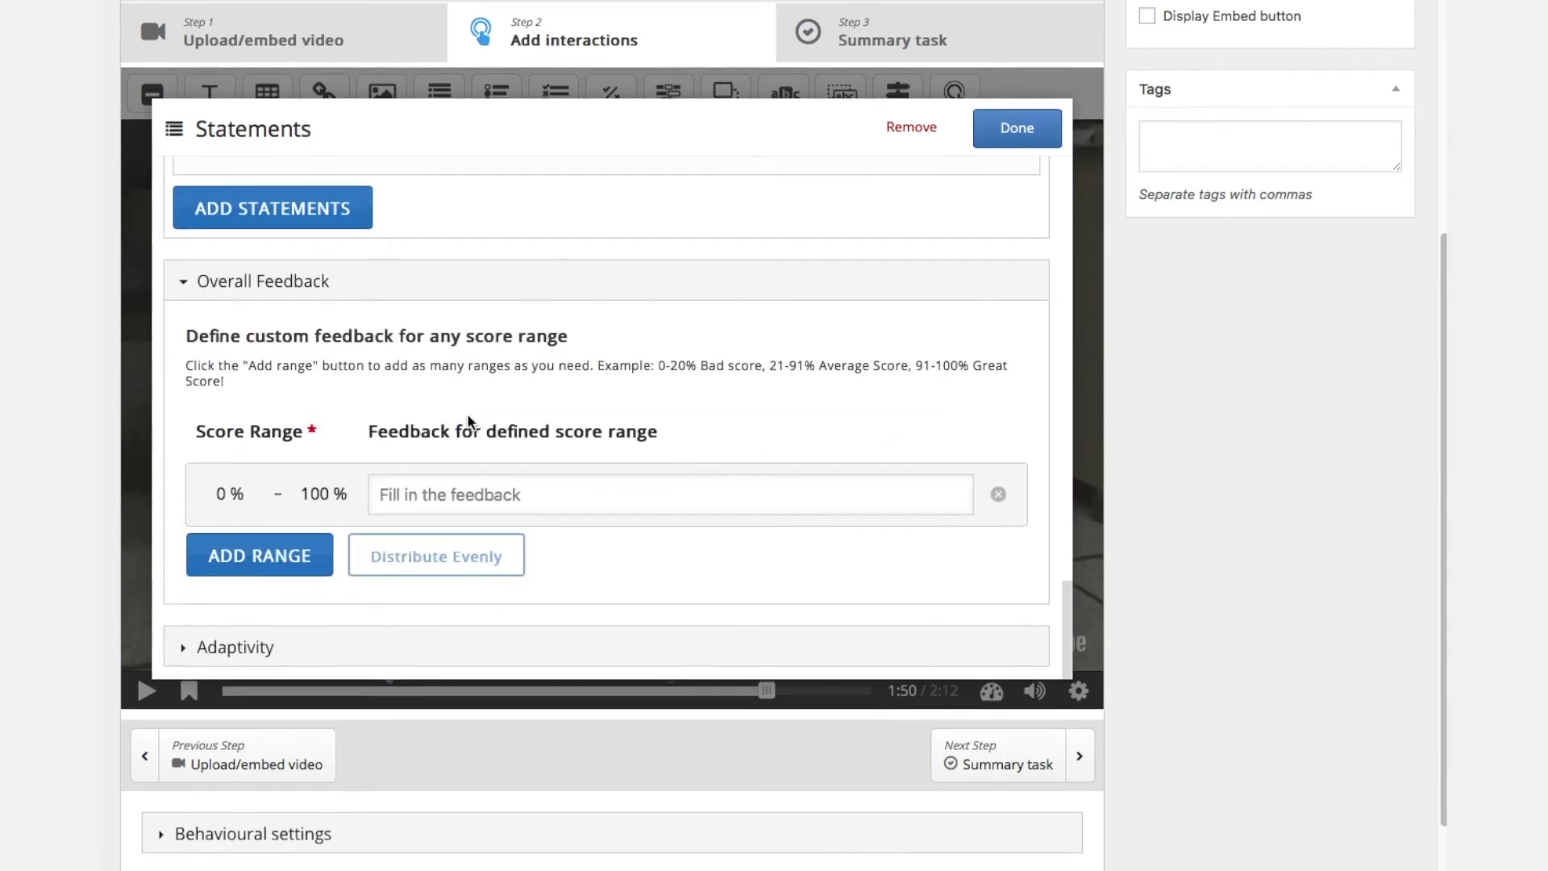
pyautogui.scroll(-1, 469, 420)
pyautogui.scroll(1, 469, 416)
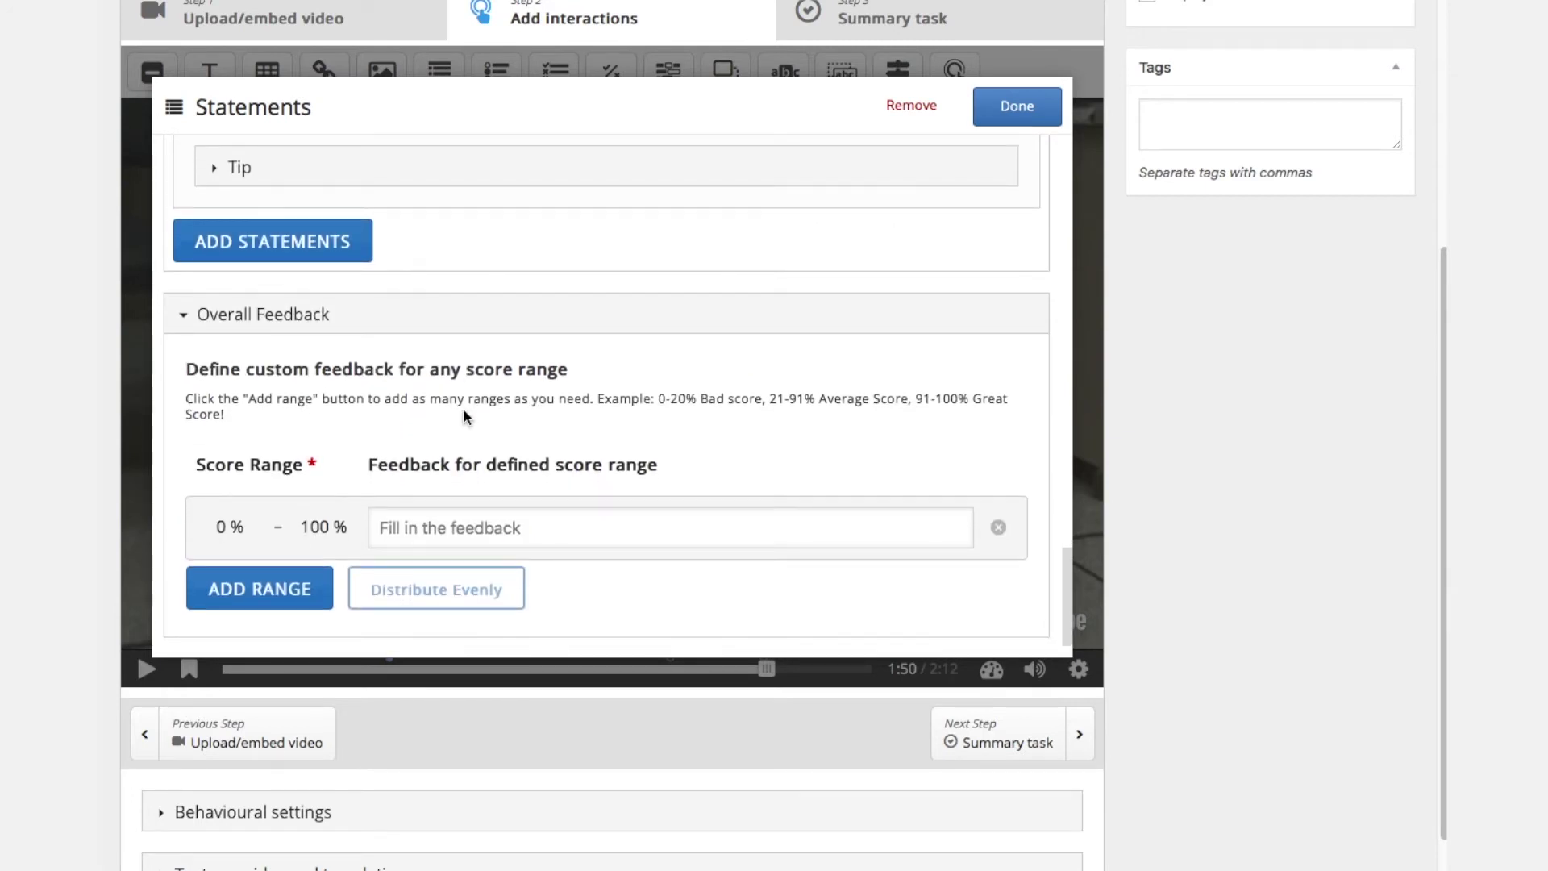
pyautogui.scroll(2, 1129, 440)
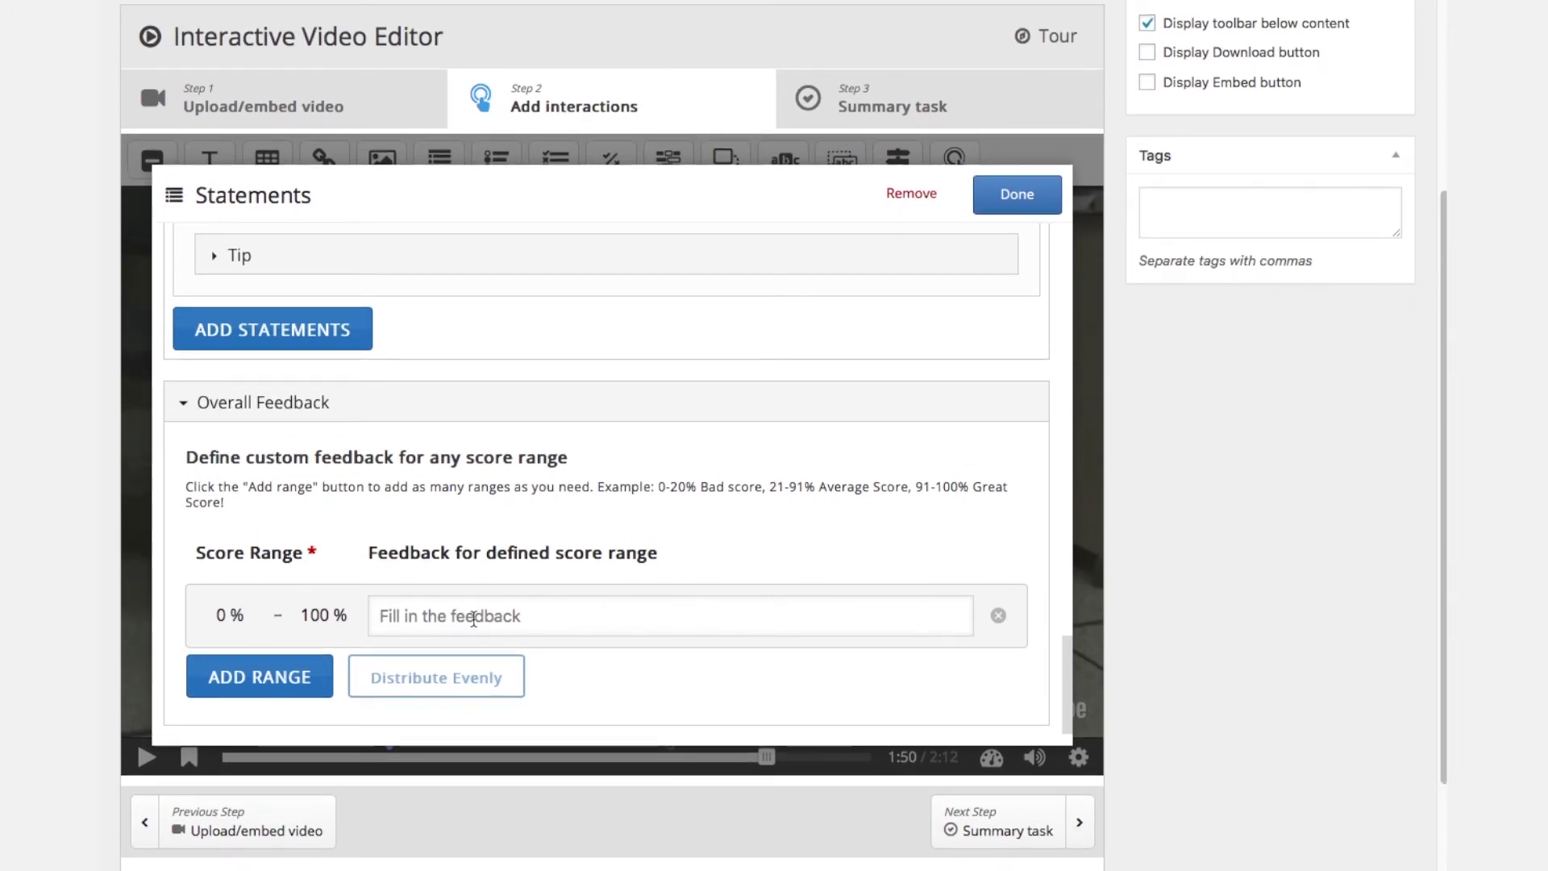
pyautogui.click(499, 613)
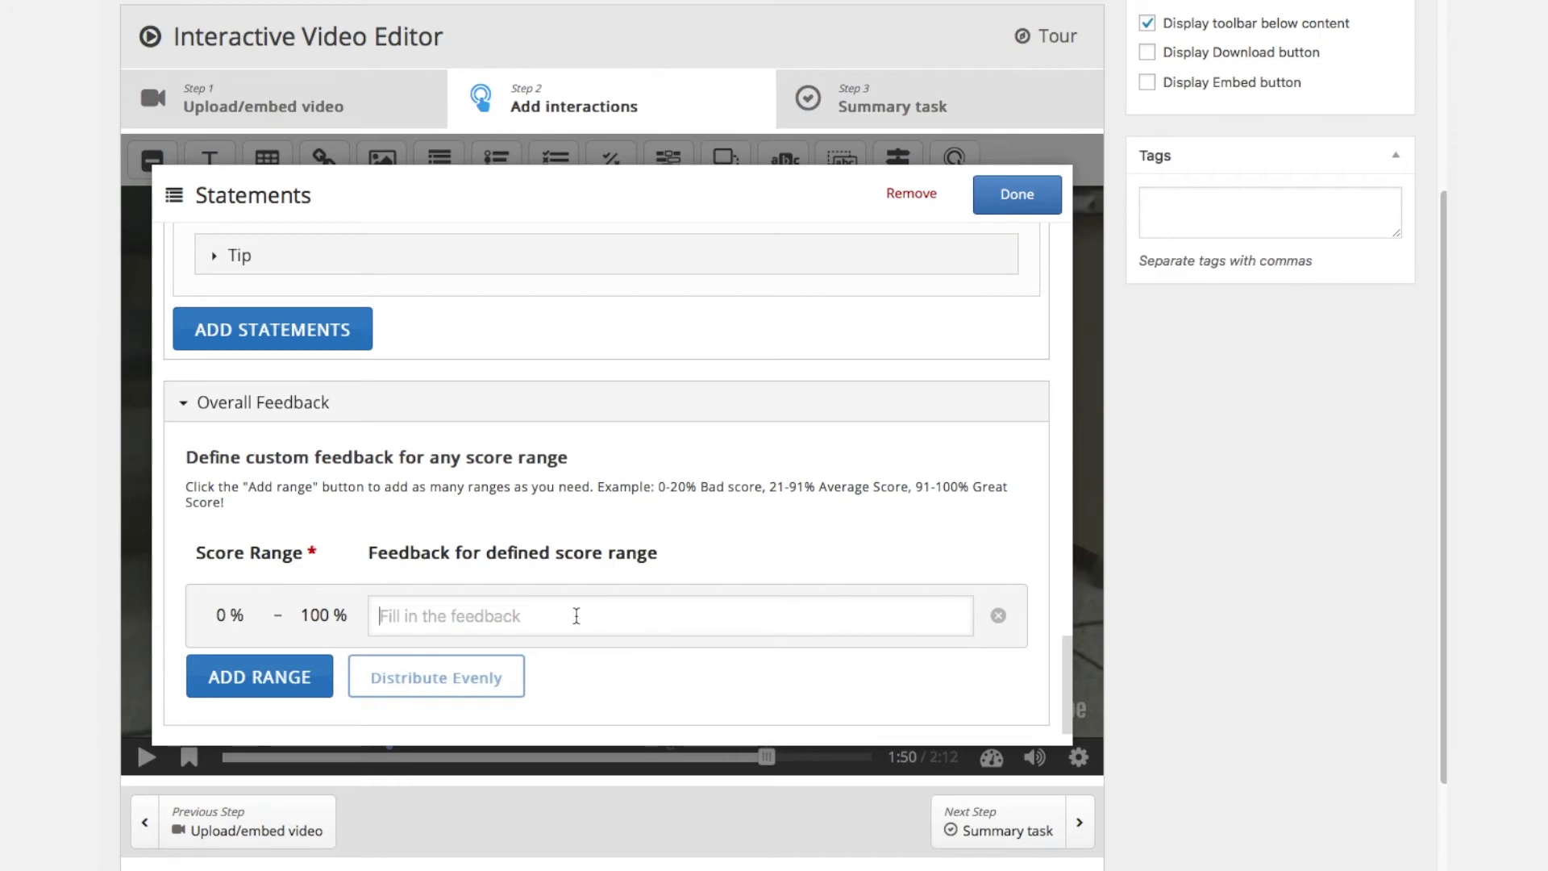
pyautogui.click(270, 674)
pyautogui.scroll(-1, 425, 542)
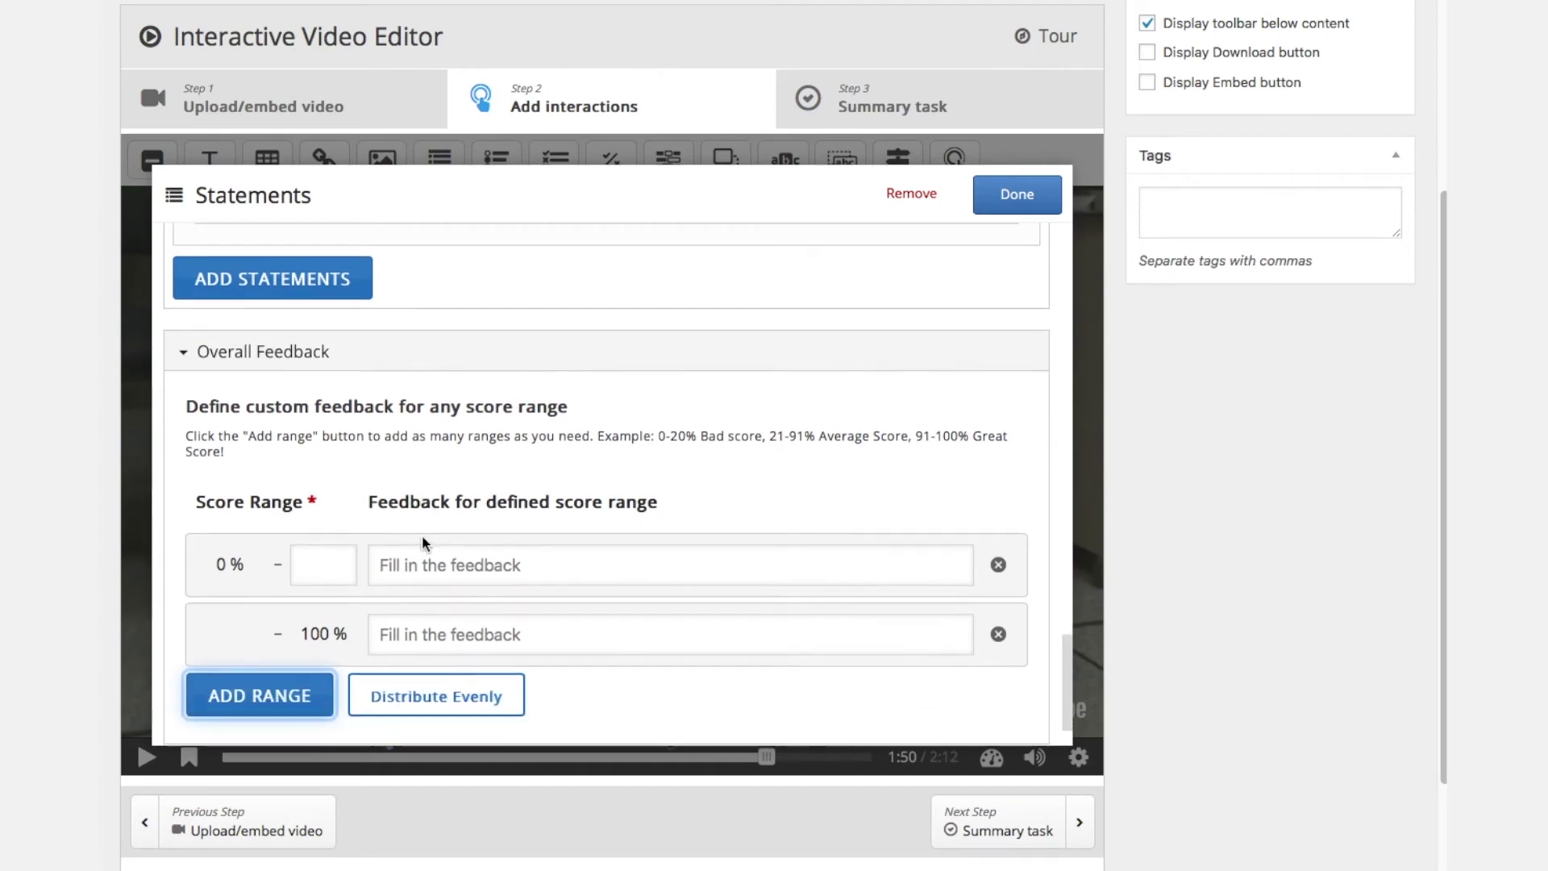
pyautogui.click(326, 571)
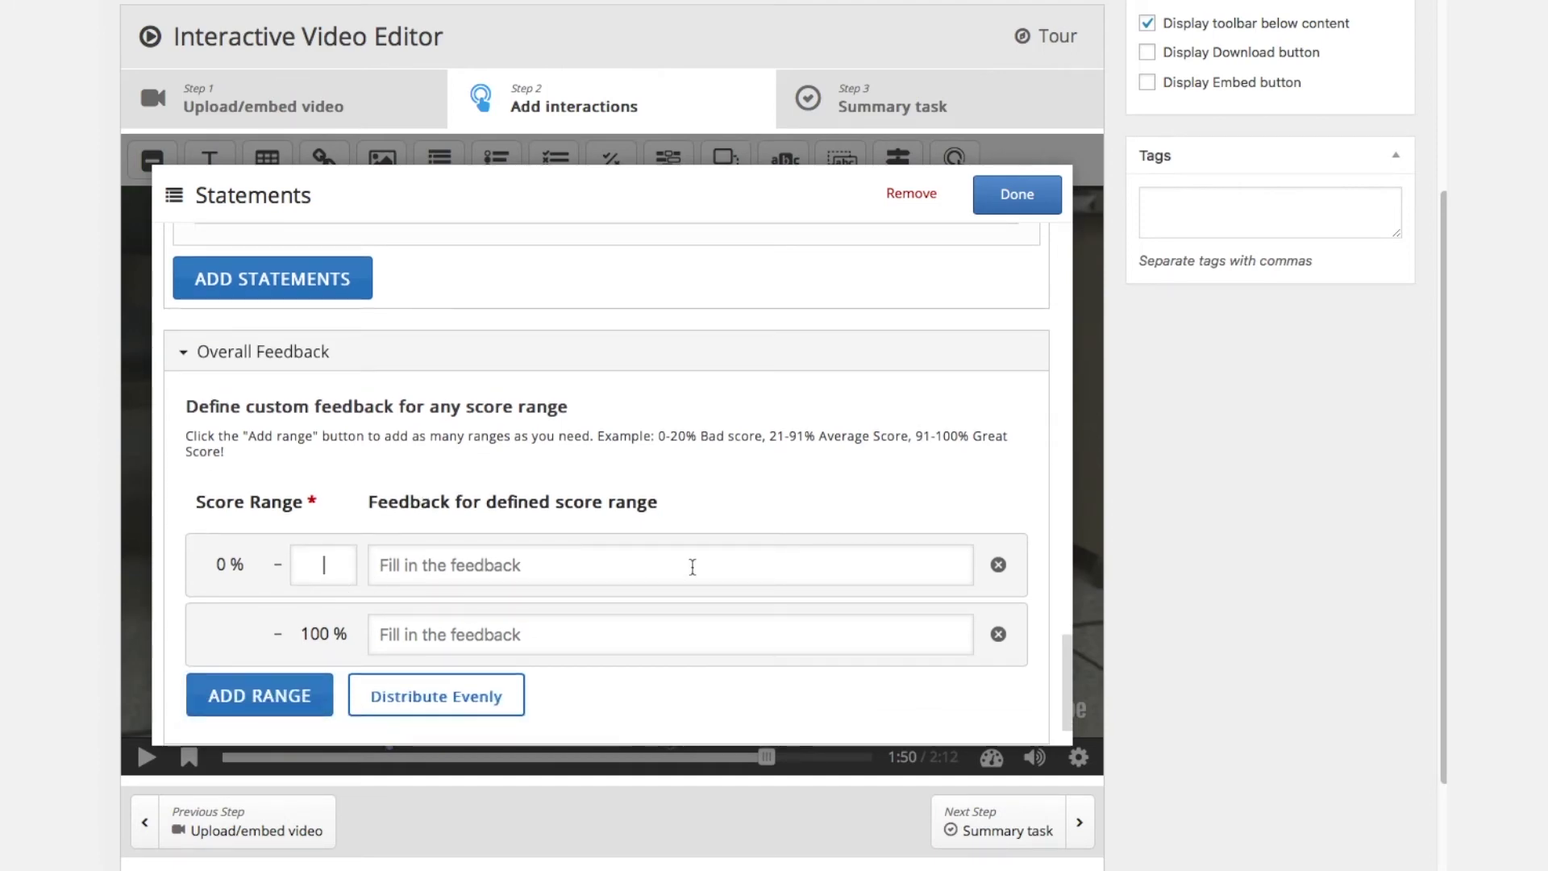
pyautogui.write('33')
pyautogui.click(516, 569)
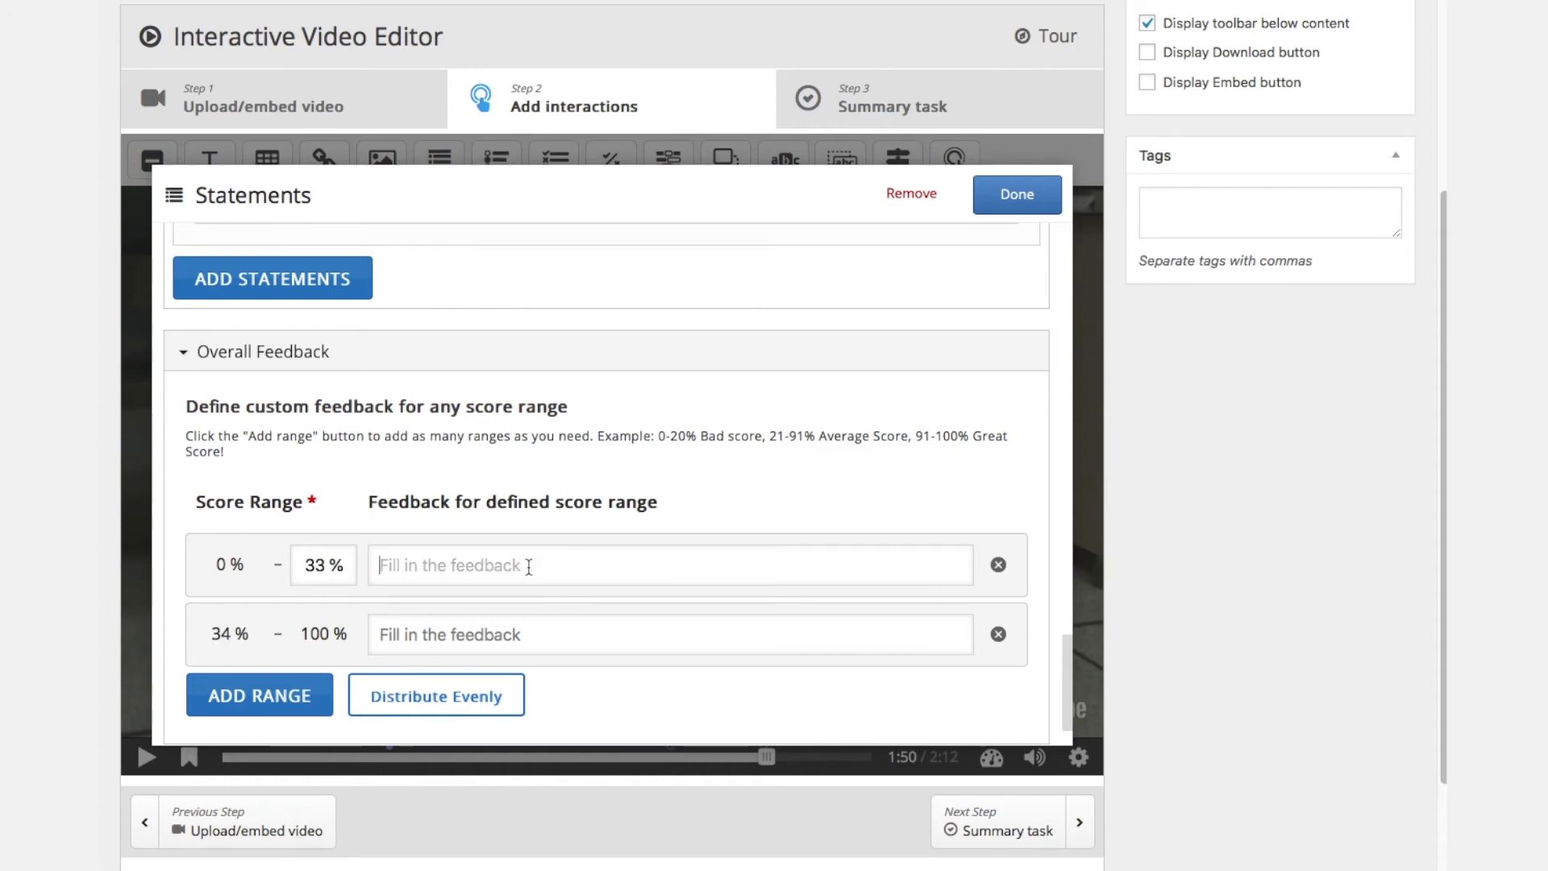
pyautogui.write('onl')
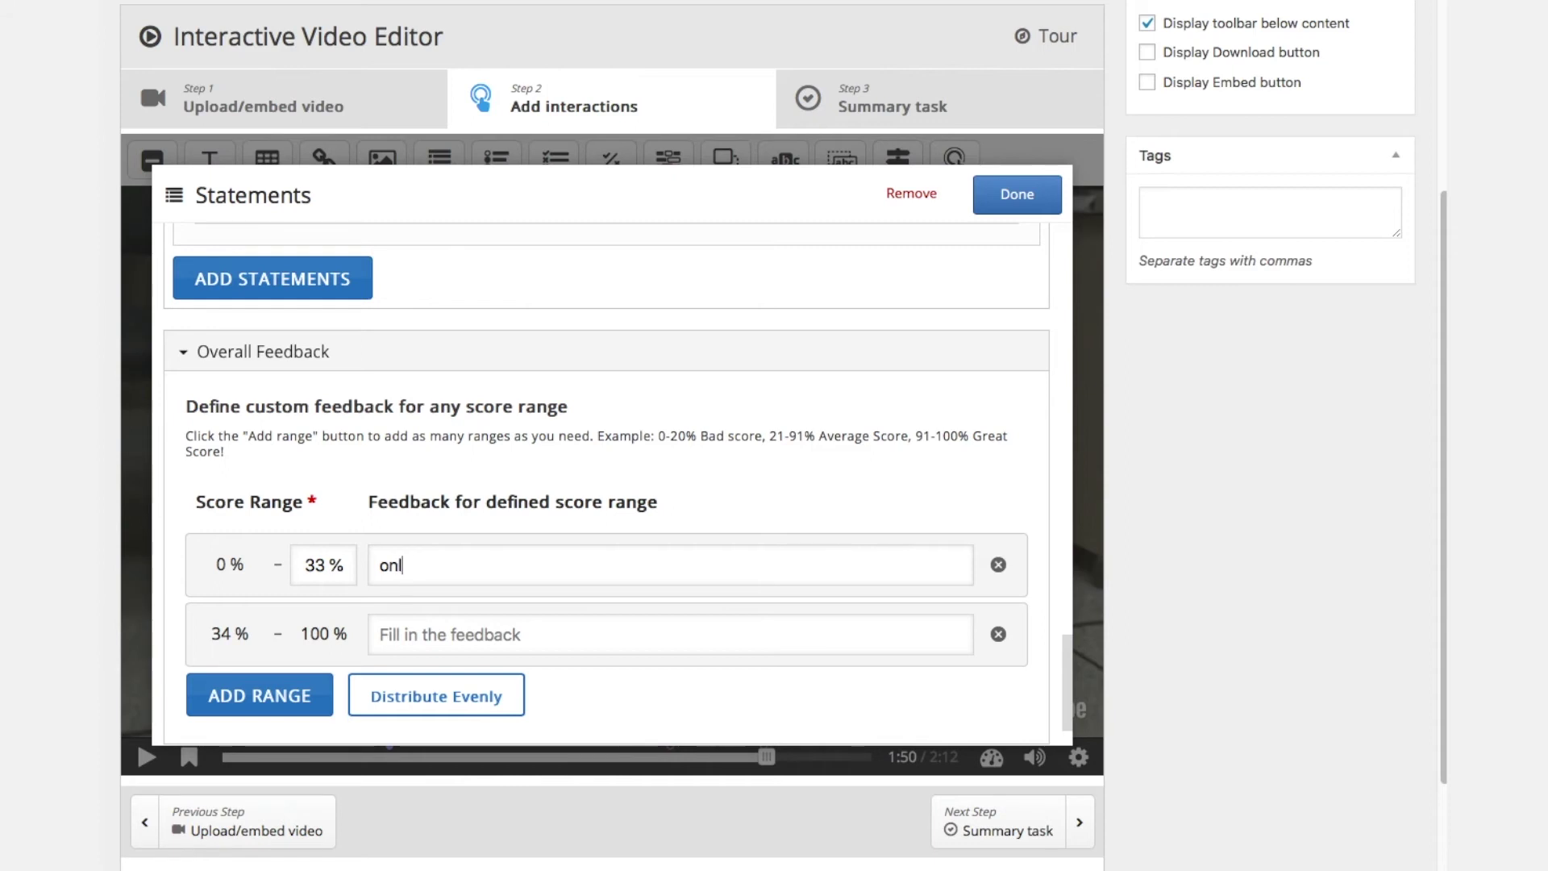
pyautogui.write('y one answer is correct')
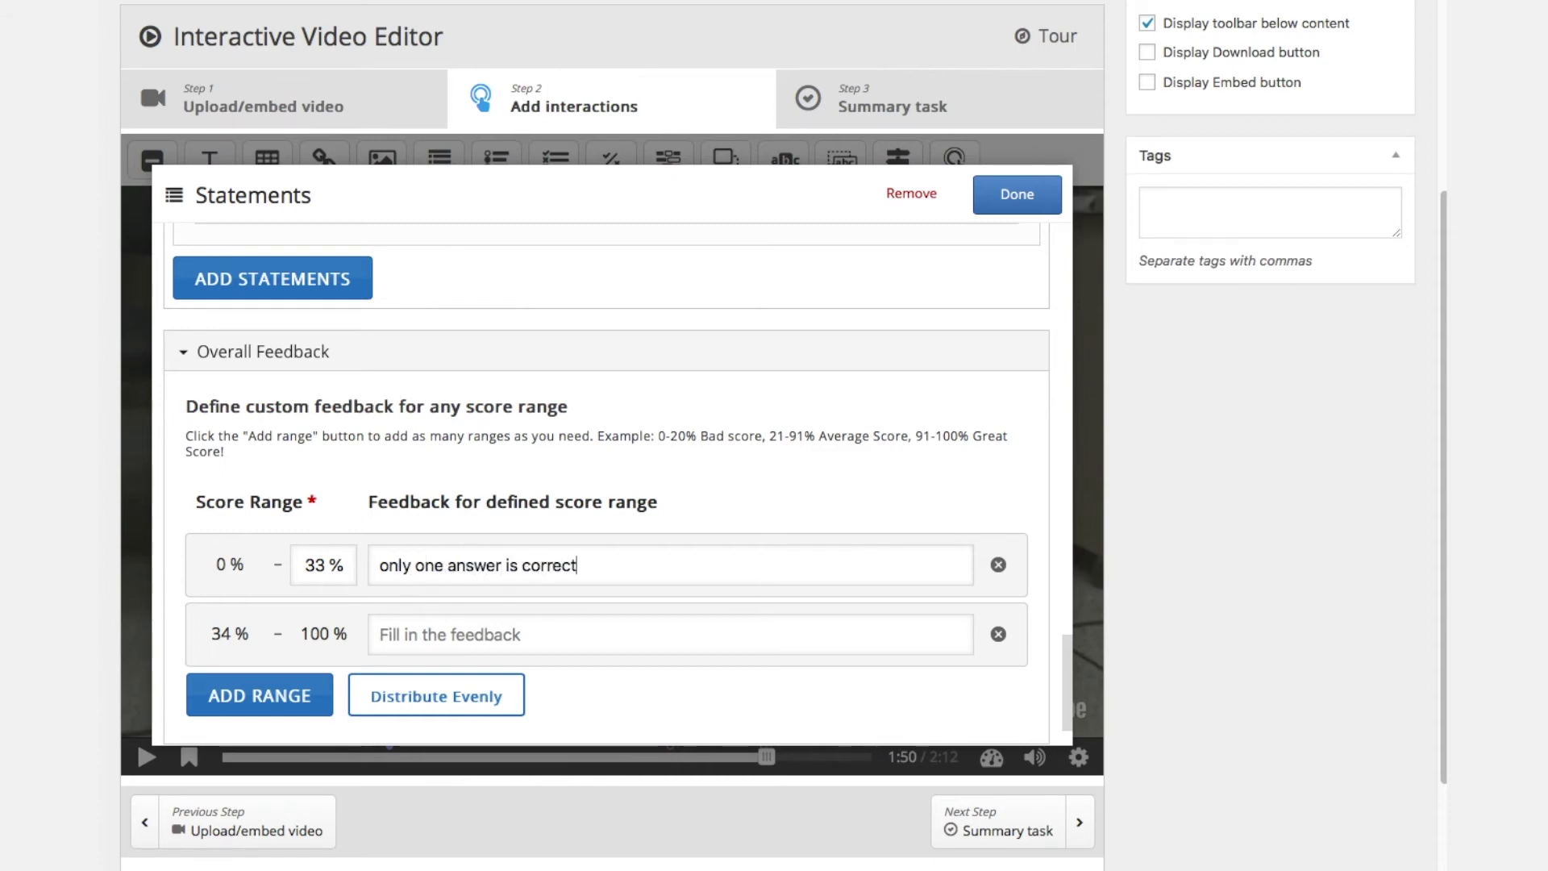
pyautogui.write('. please stu')
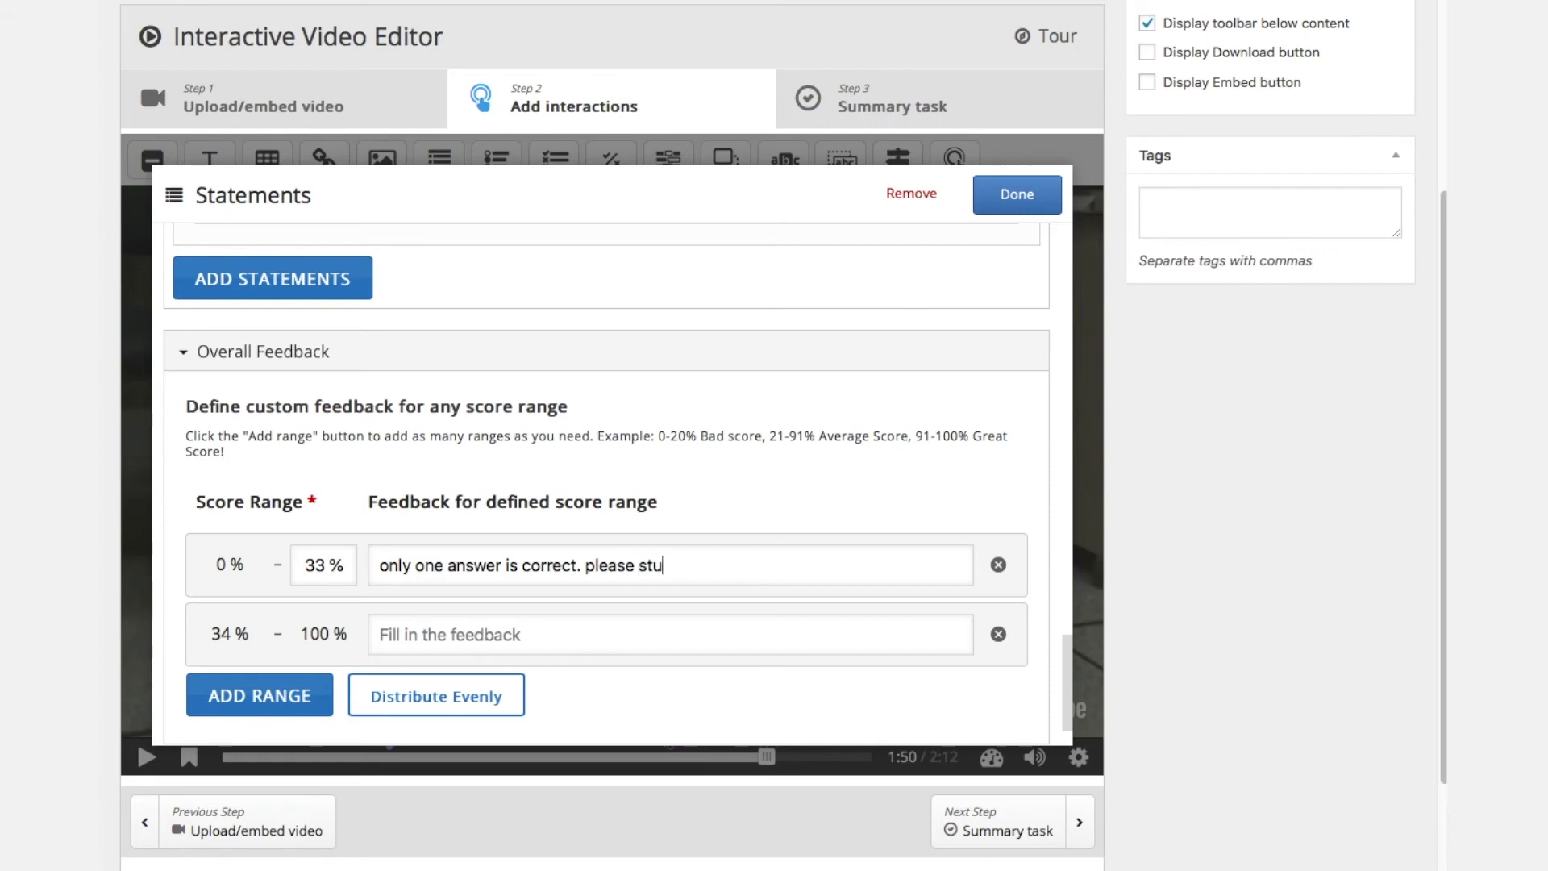
pyautogui.write('dy again')
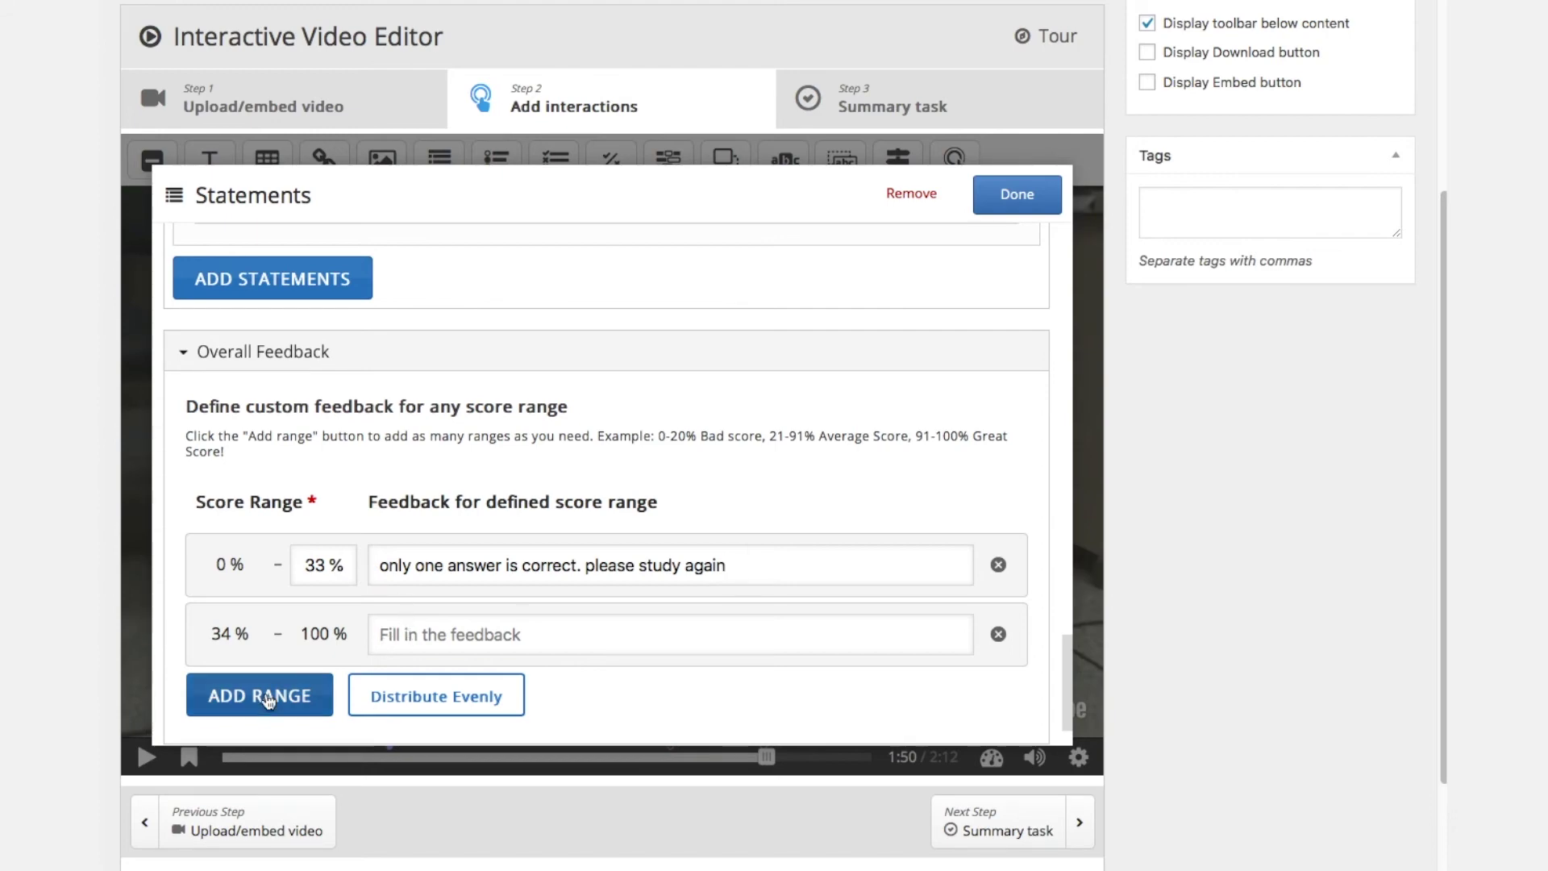
# - Add a range ending at 66% with feedback 'you are better than average, but you can study more'
pyautogui.click(269, 699)
pyautogui.scroll(-1, 336, 608)
pyautogui.click(337, 574)
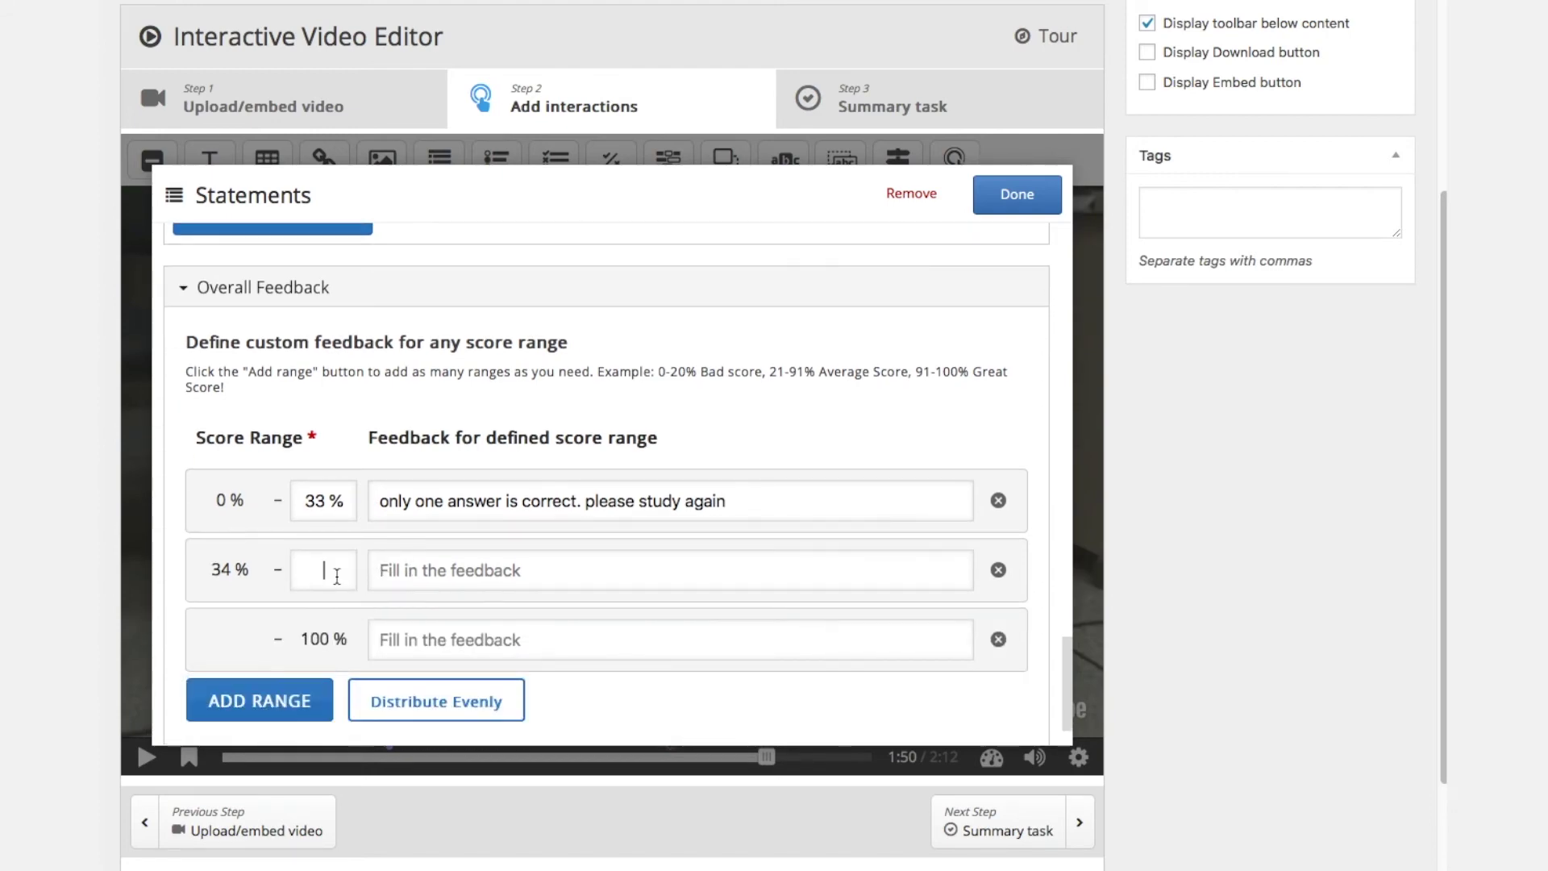
pyautogui.write('66')
pyautogui.click(443, 570)
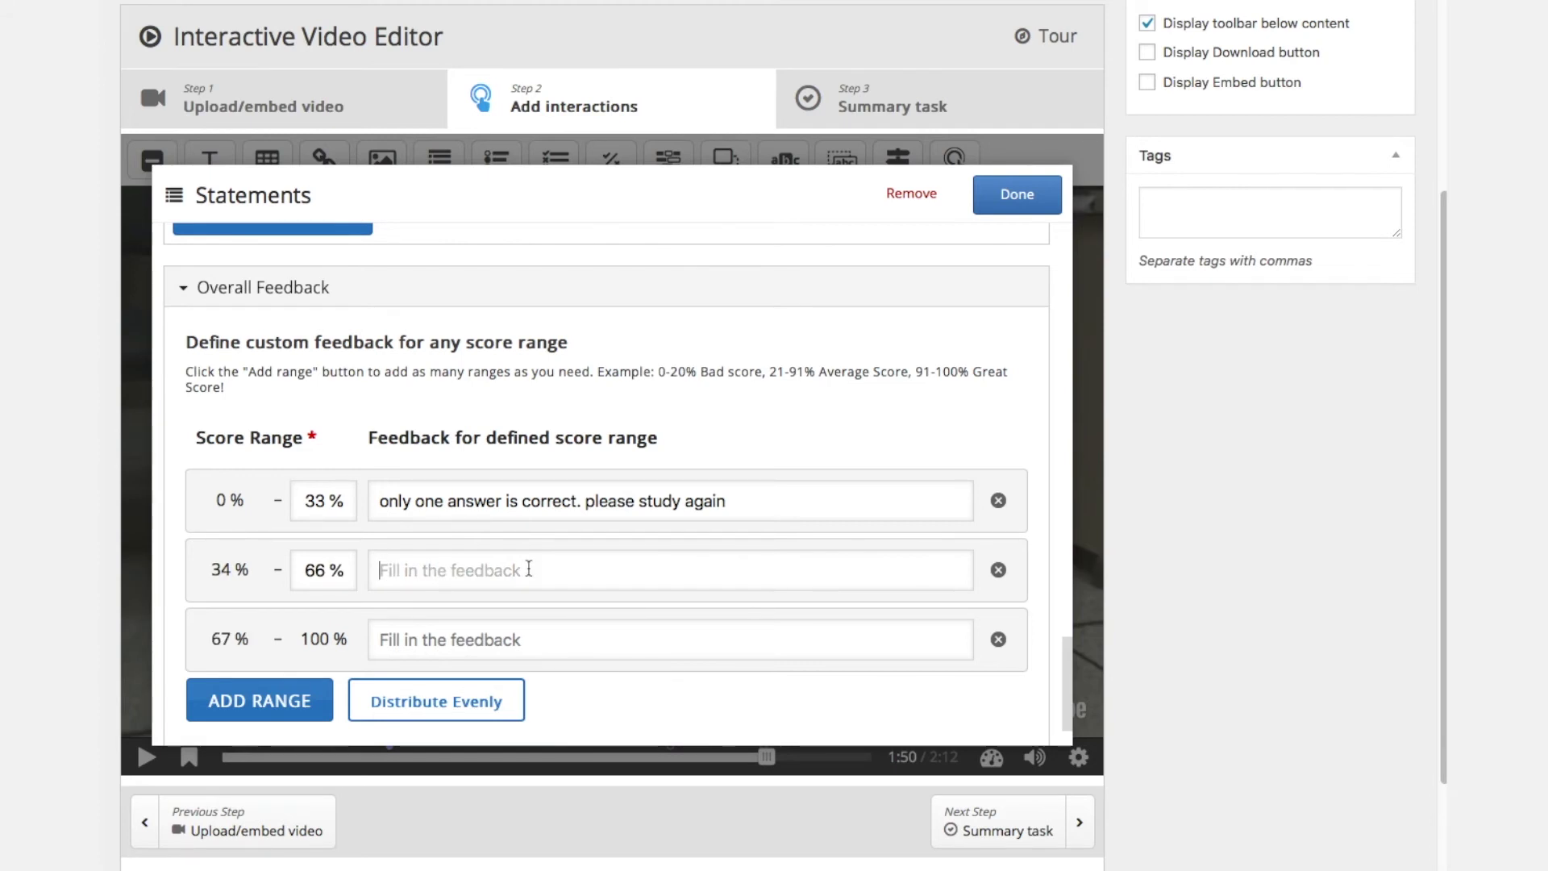
pyautogui.write('you are ')
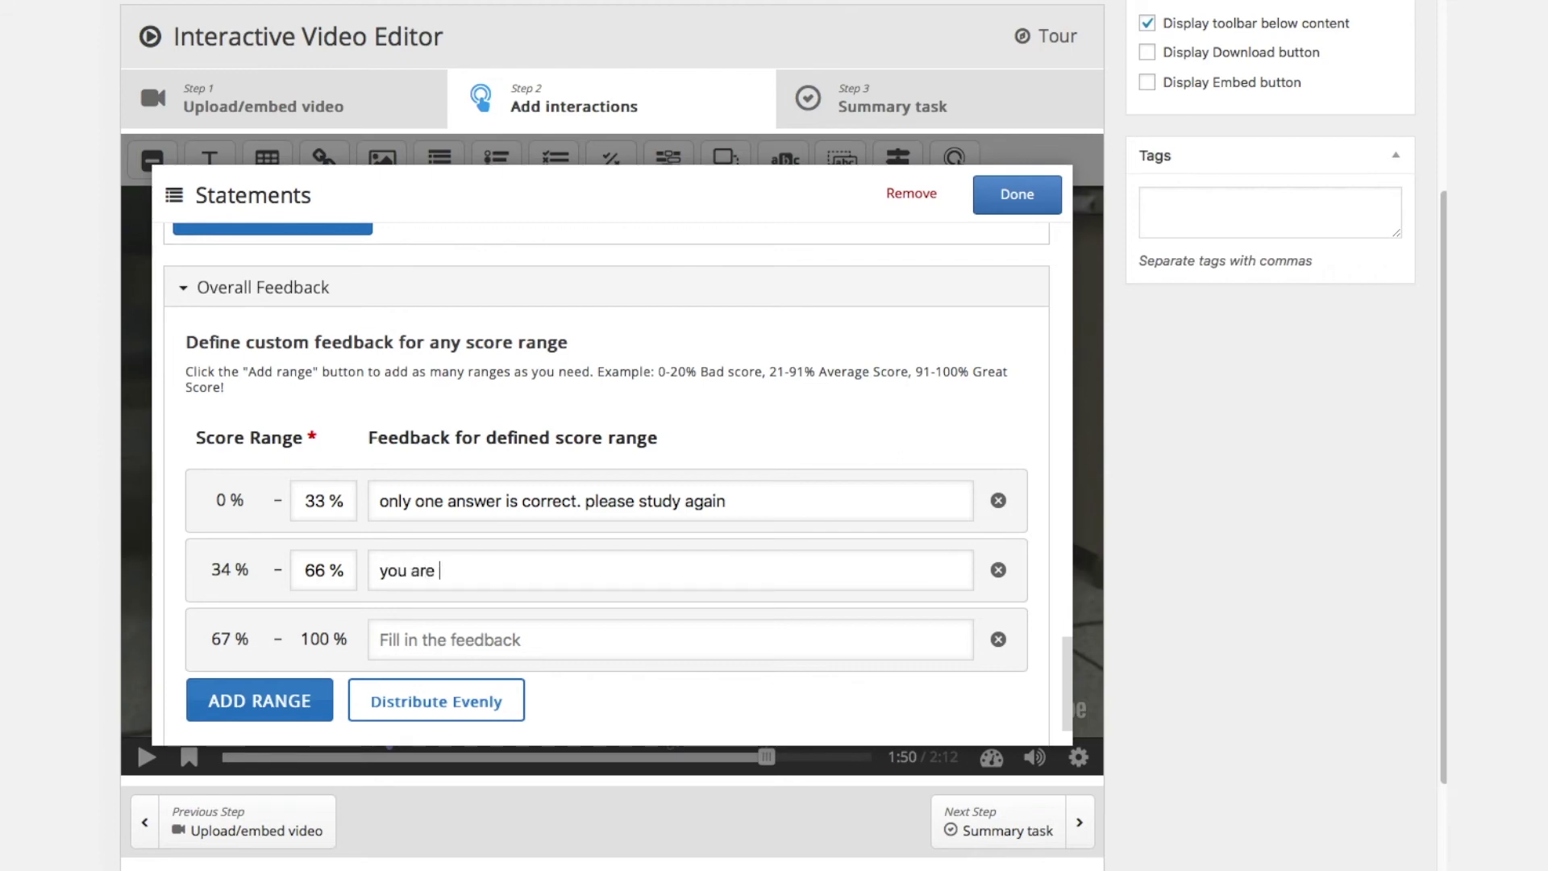
pyautogui.write('better than average')
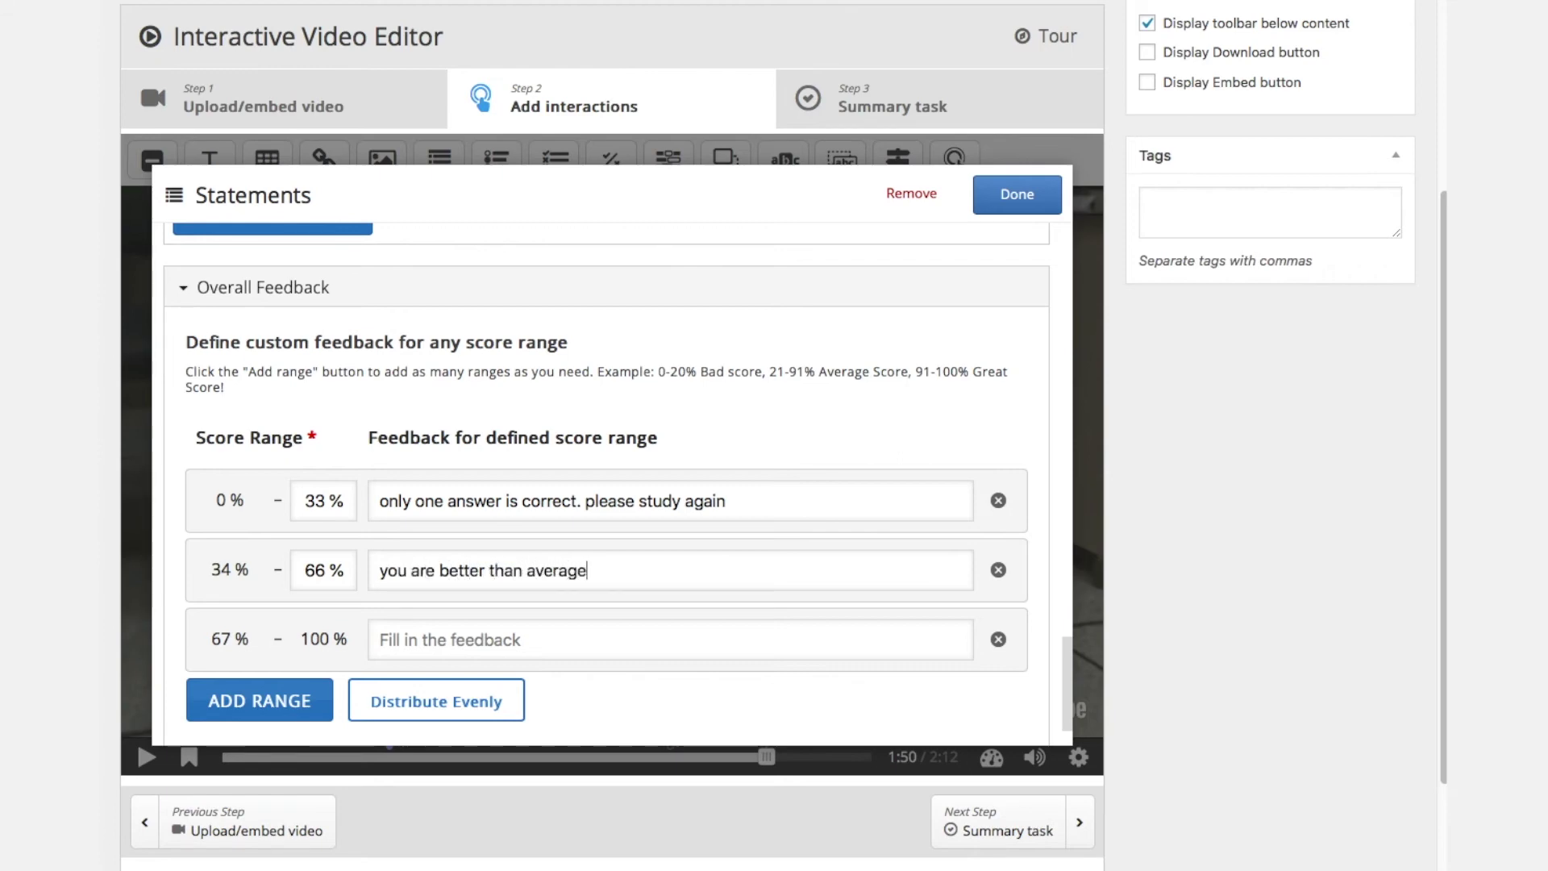
pyautogui.write(', but you can ')
pyautogui.write('sta')
pyautogui.write('udy more')
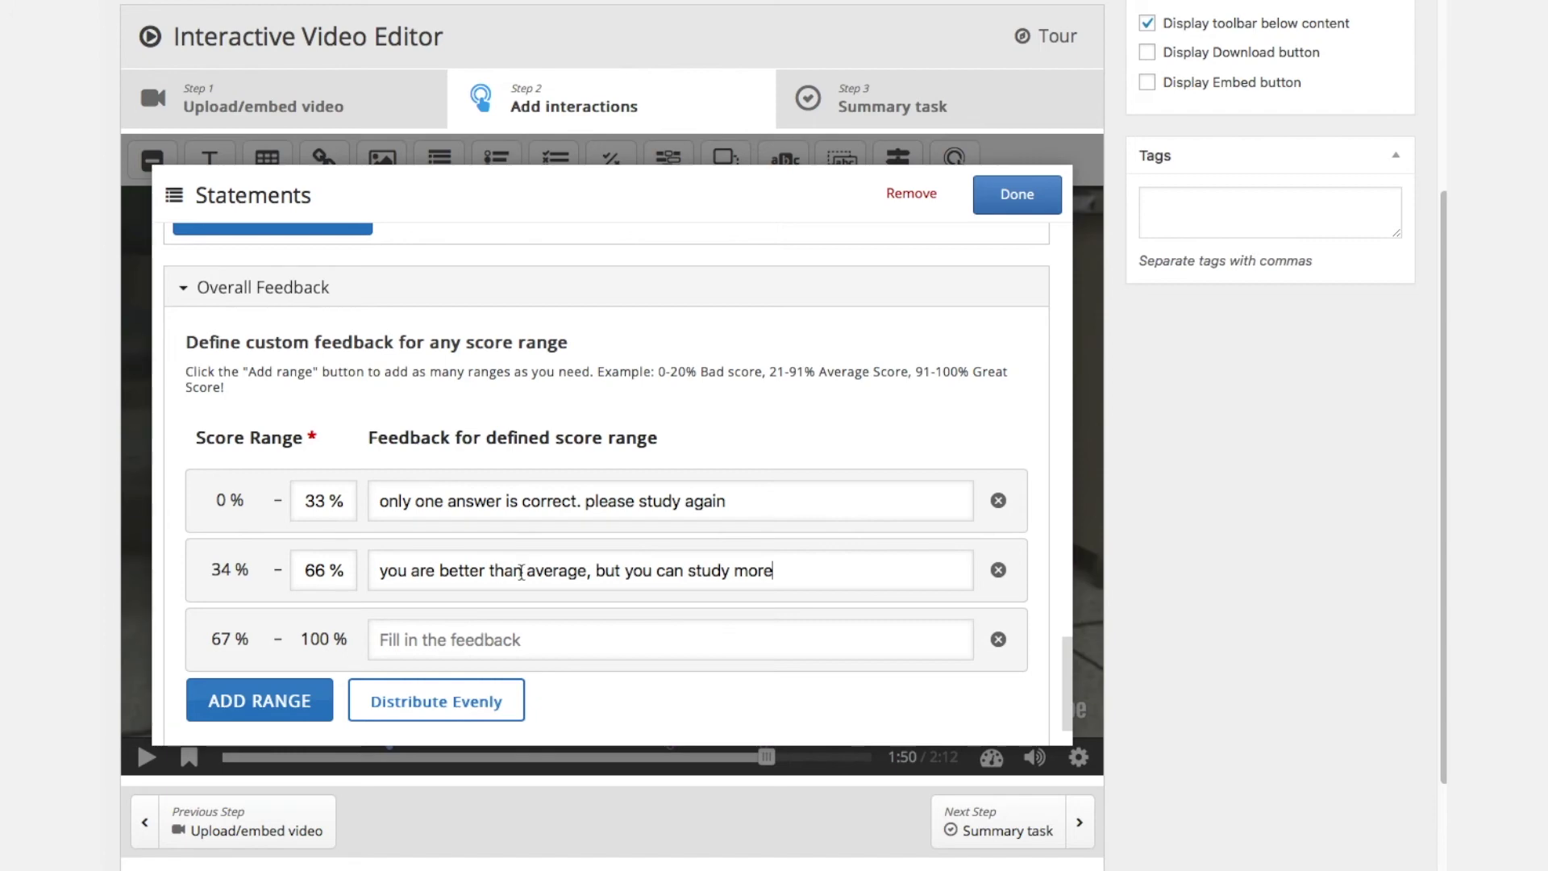
# - Give 67–100% a 'congratulations, you know all…' feedback, distribute ranges evenly, and finish the task
pyautogui.click(414, 642)
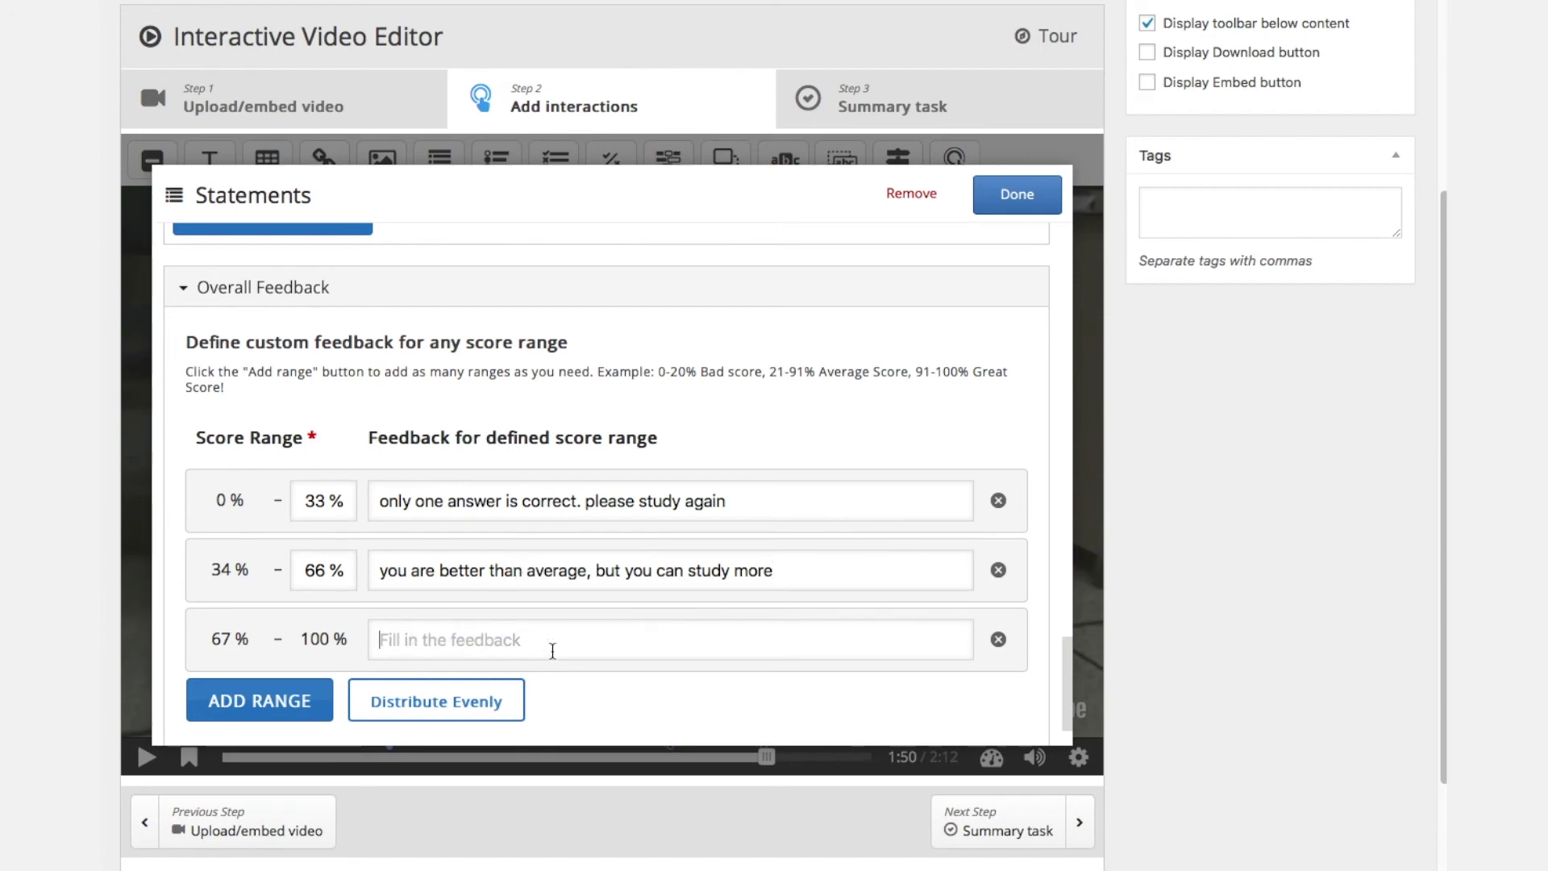
pyautogui.write('congratulations, you kno')
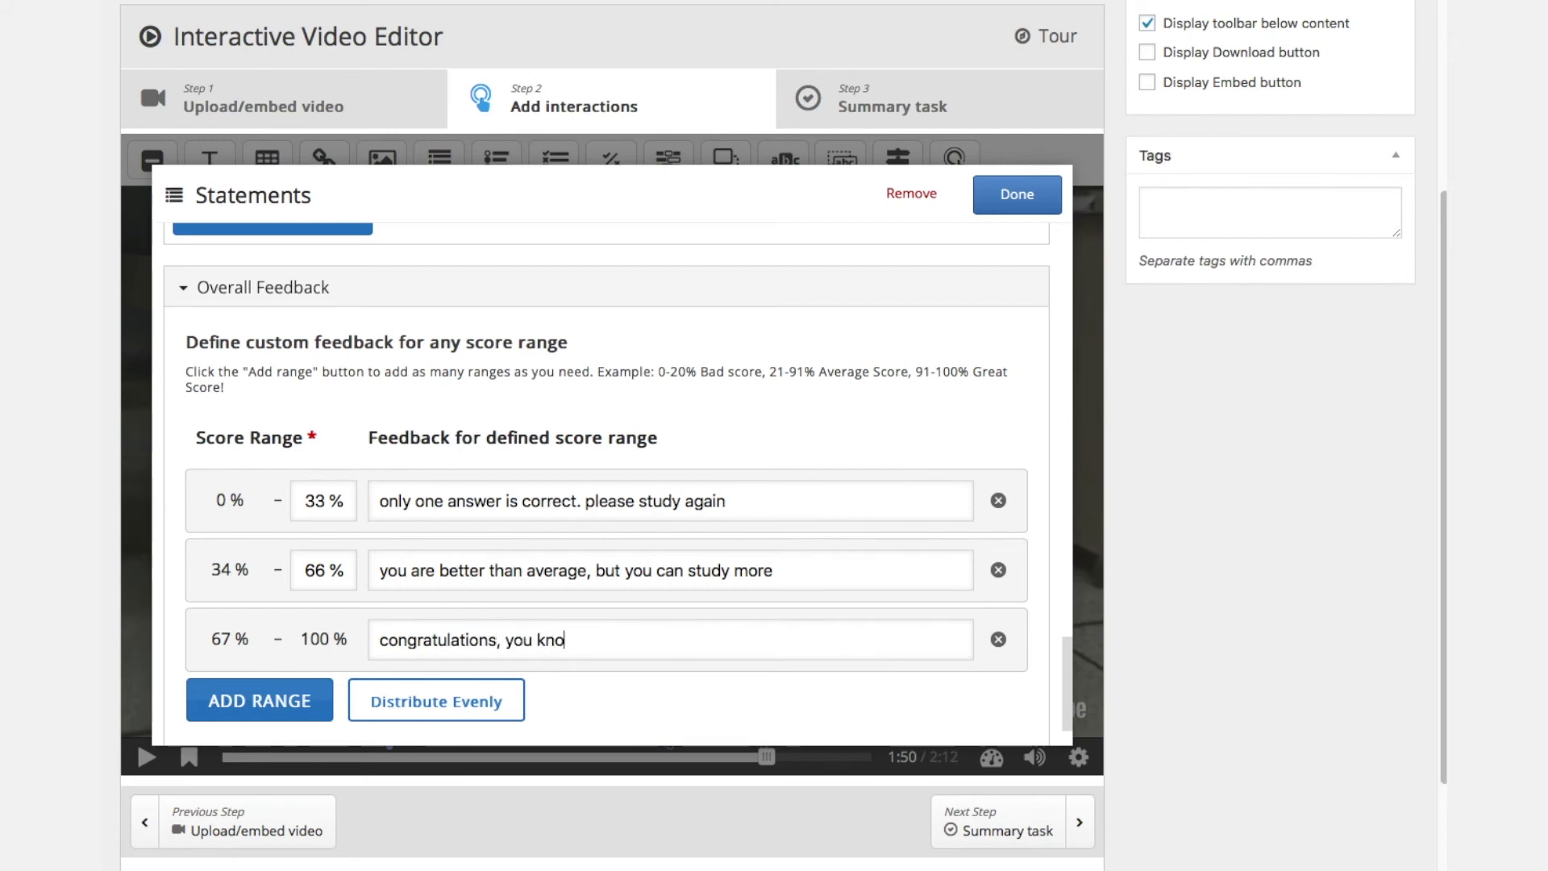
pyautogui.write('w all the answers.')
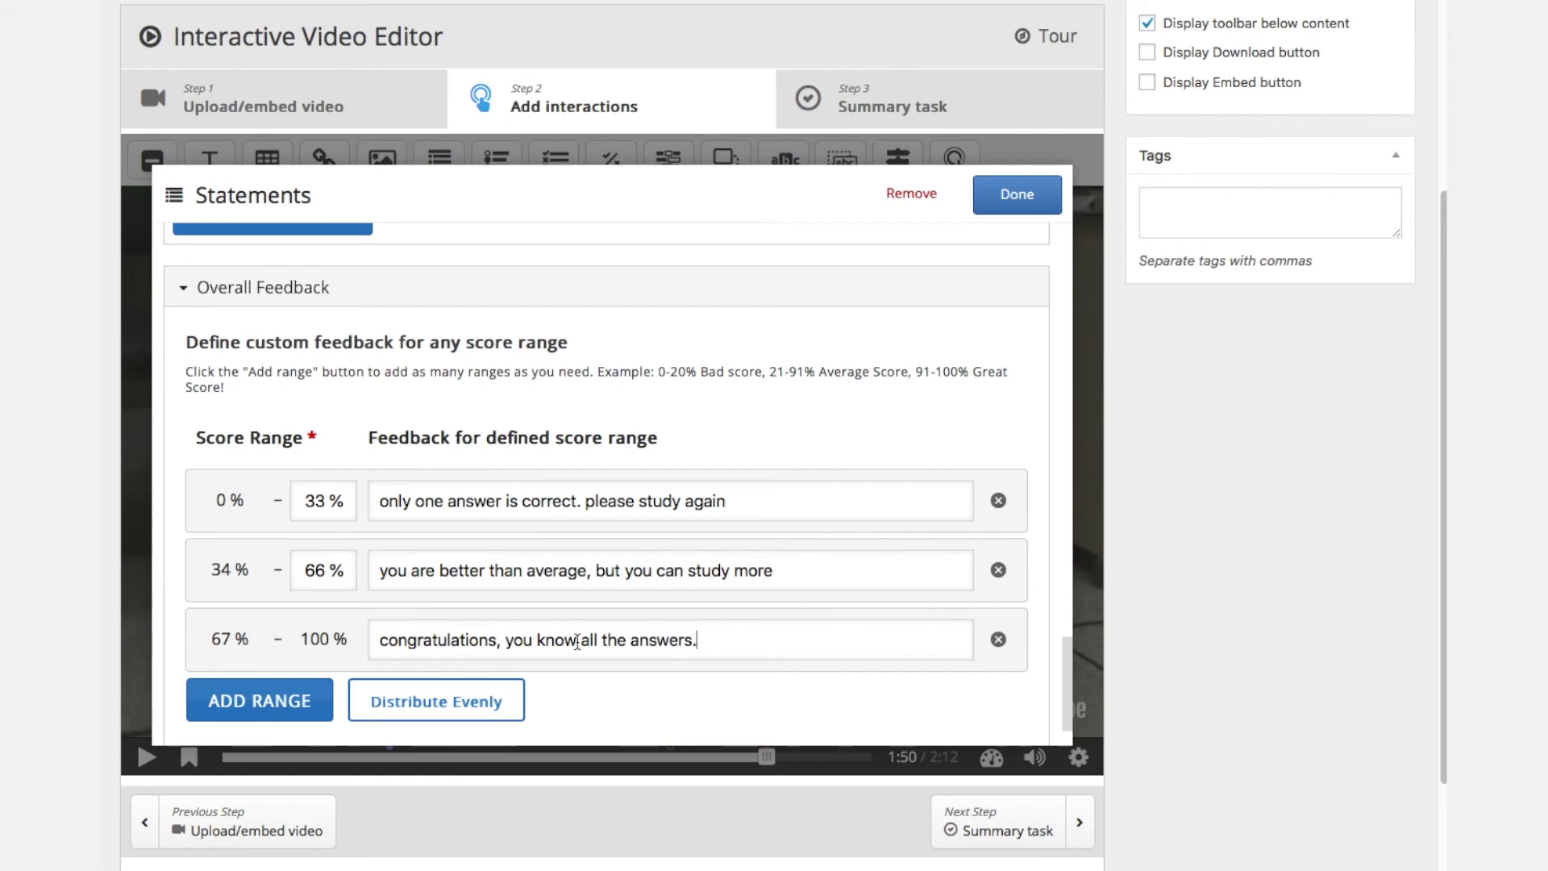
pyautogui.click(461, 699)
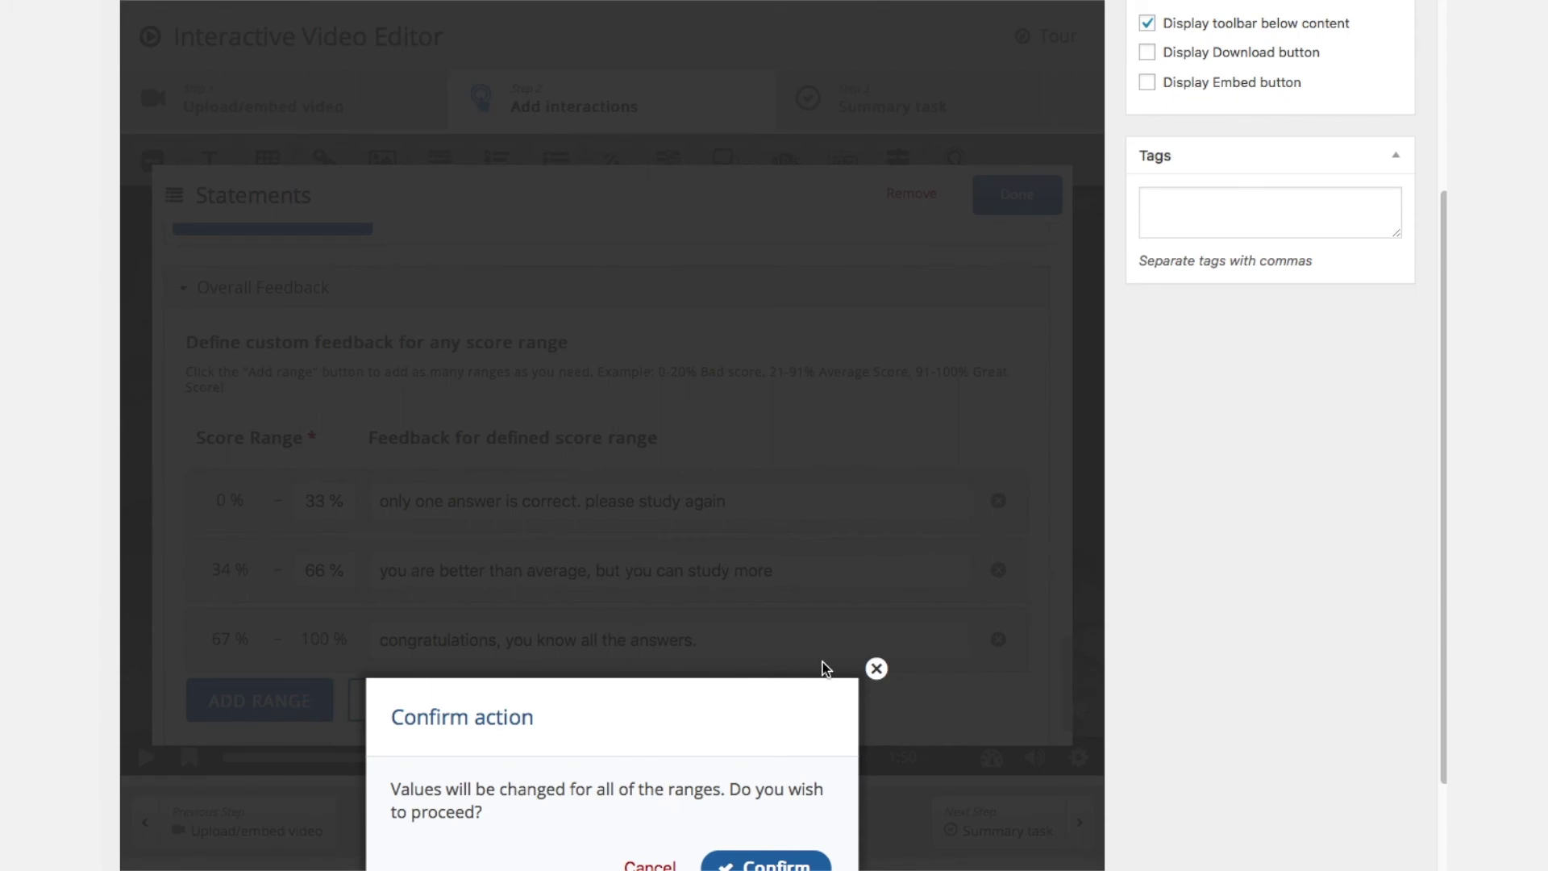
pyautogui.scroll(-3, 927, 657)
pyautogui.click(766, 681)
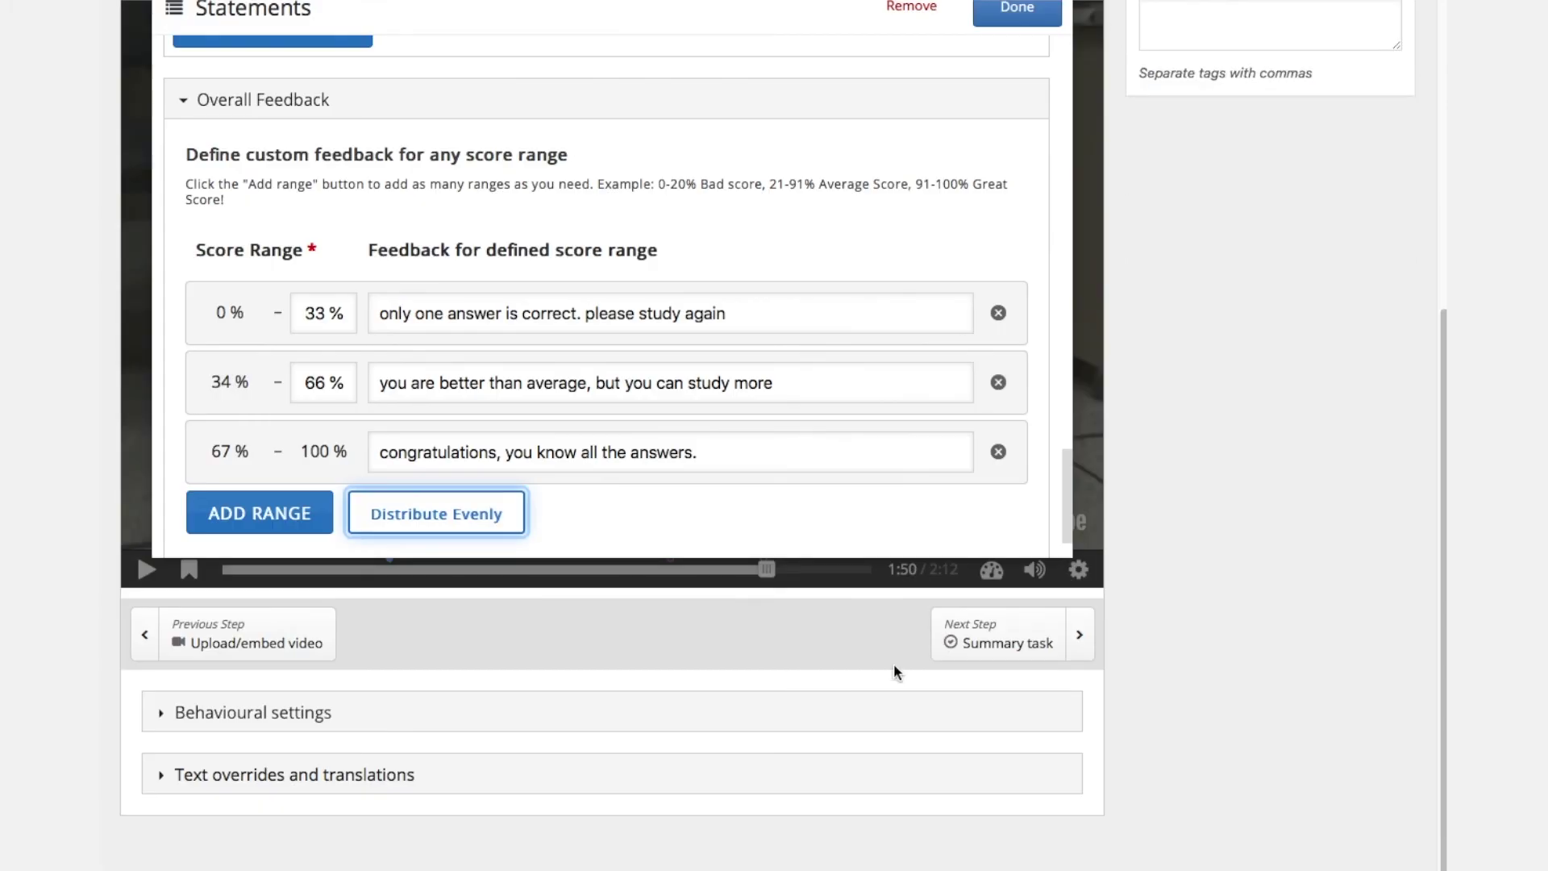
pyautogui.scroll(3, 806, 540)
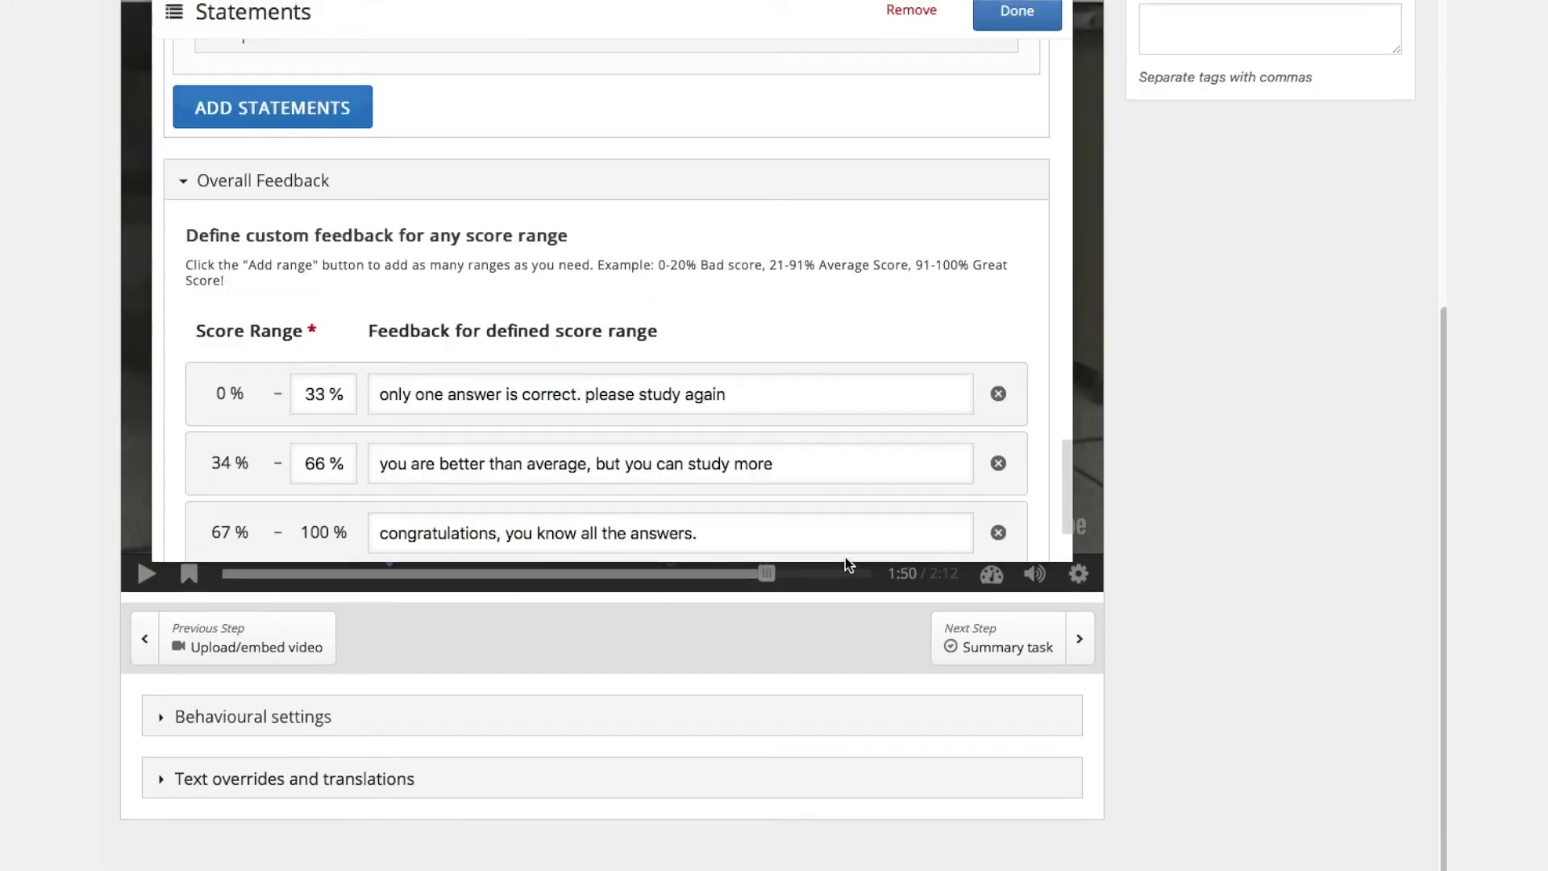
pyautogui.scroll(-5, 838, 484)
pyautogui.scroll(3, 1174, 525)
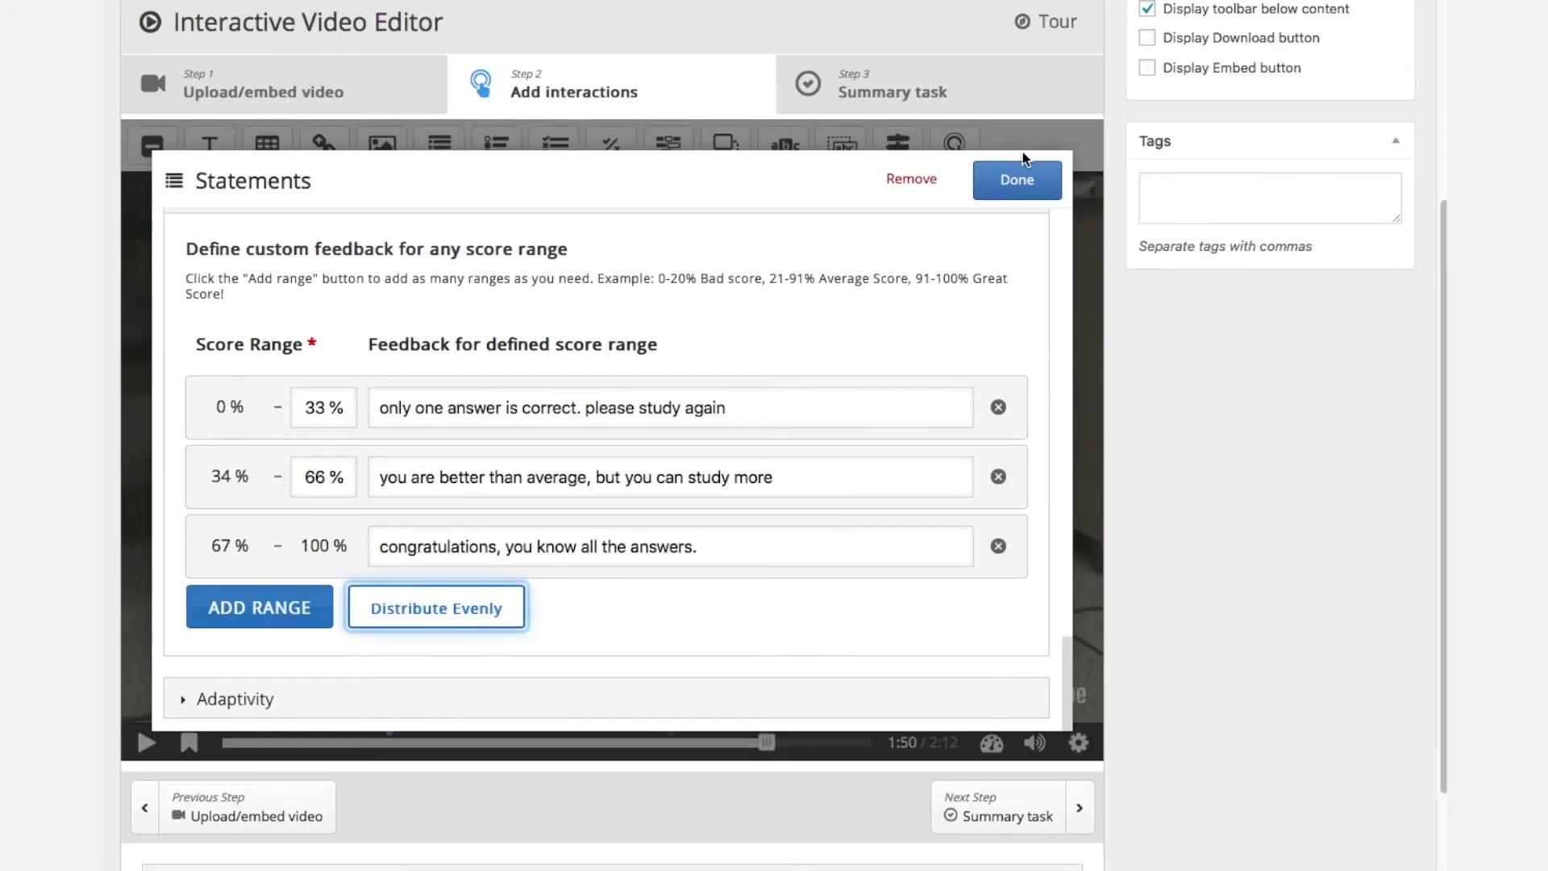
pyautogui.click(1024, 179)
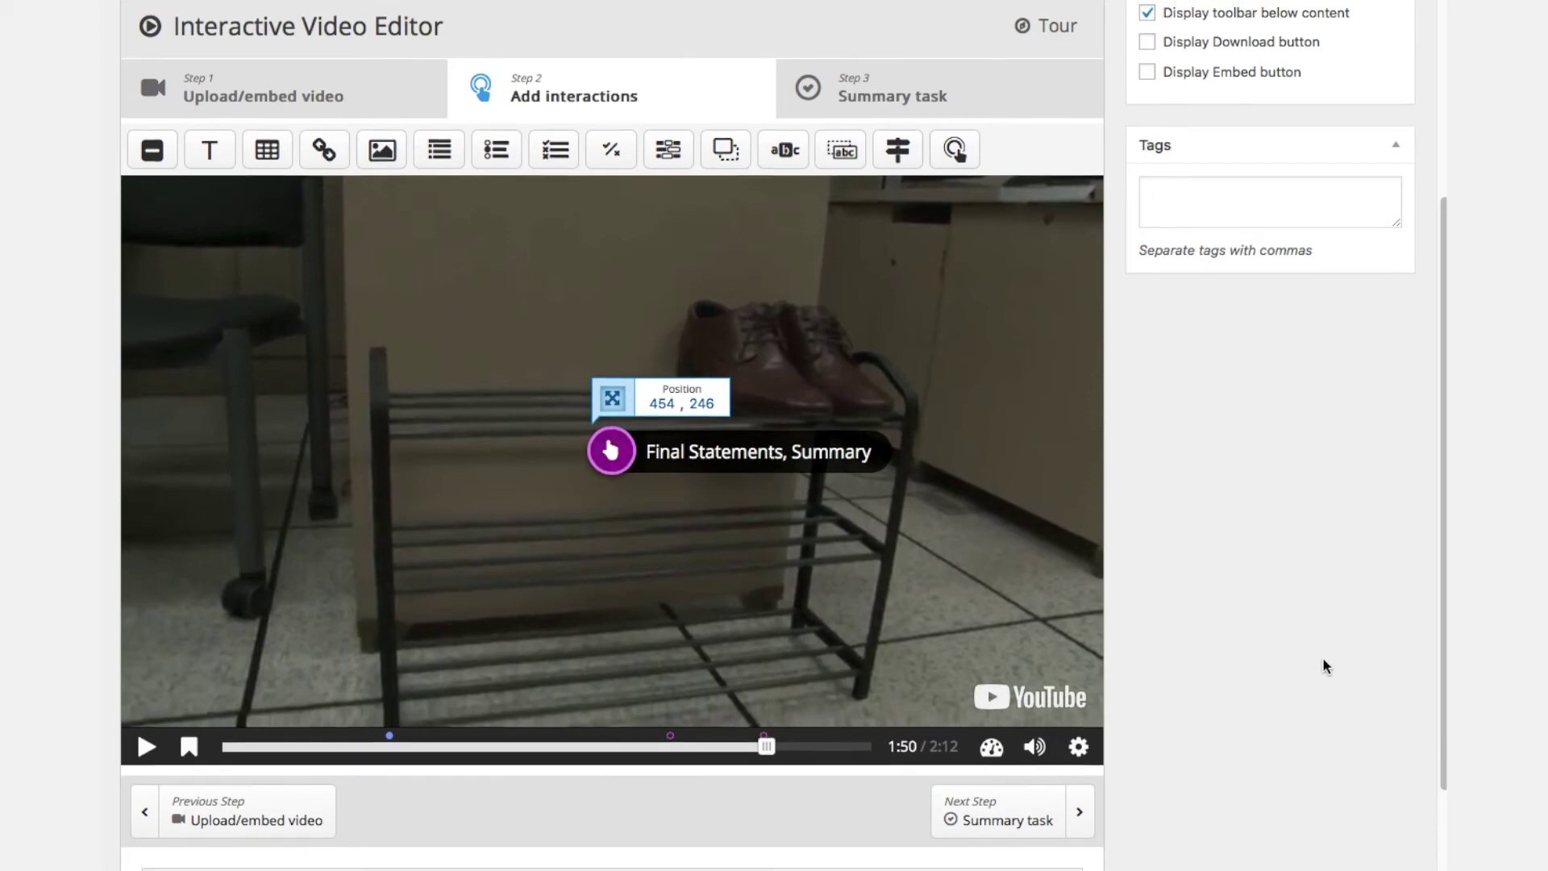
# - Create the Interactive Video Example content and start its published video
pyautogui.scroll(3, 1326, 657)
pyautogui.scroll(1, 1334, 649)
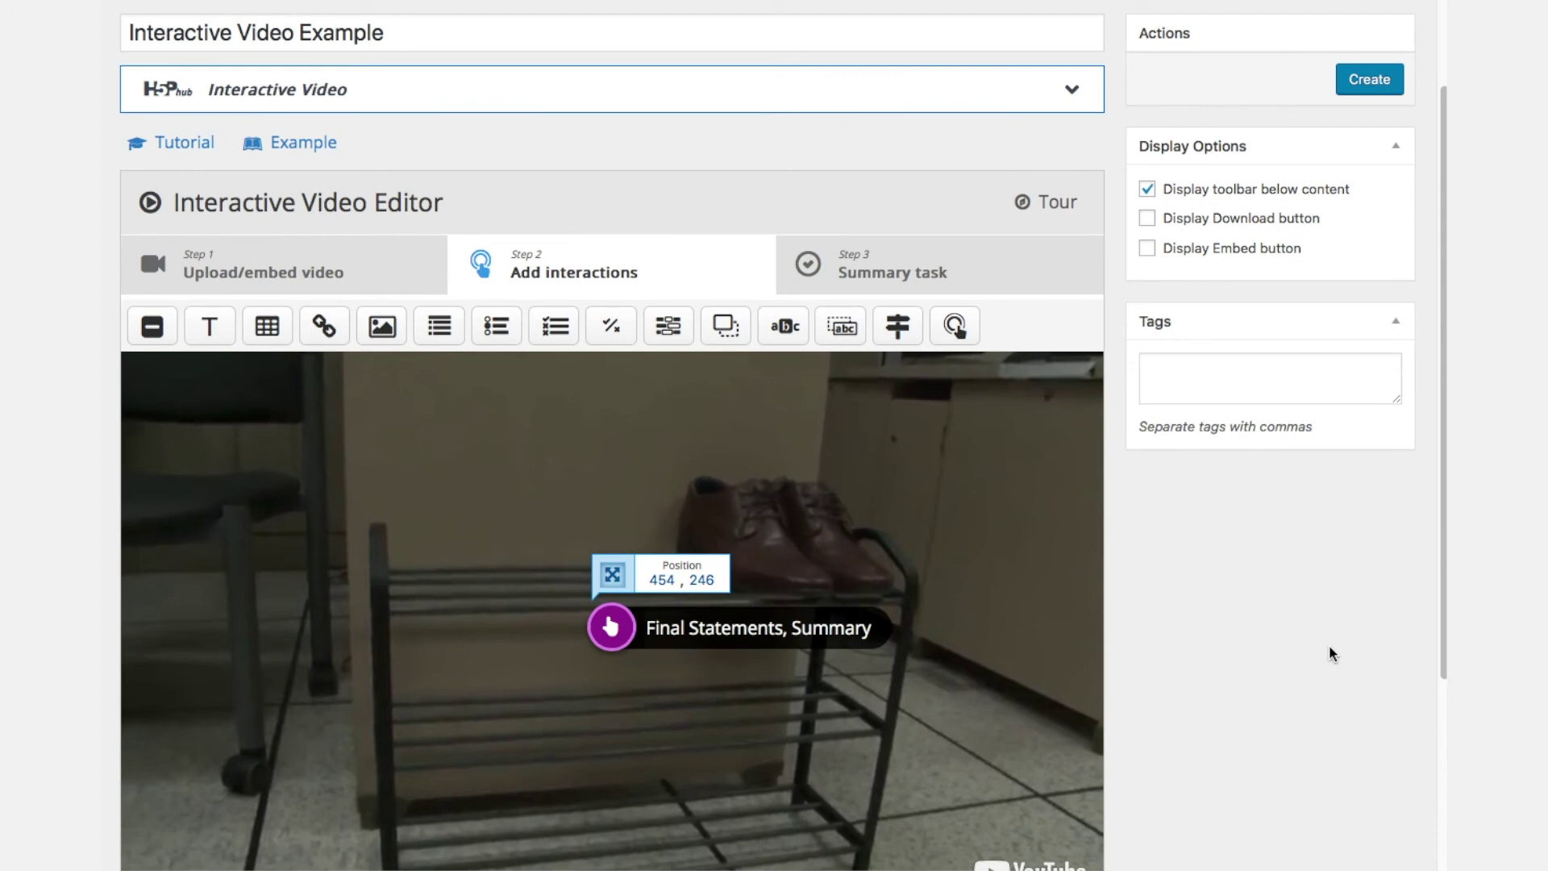
pyautogui.click(1368, 81)
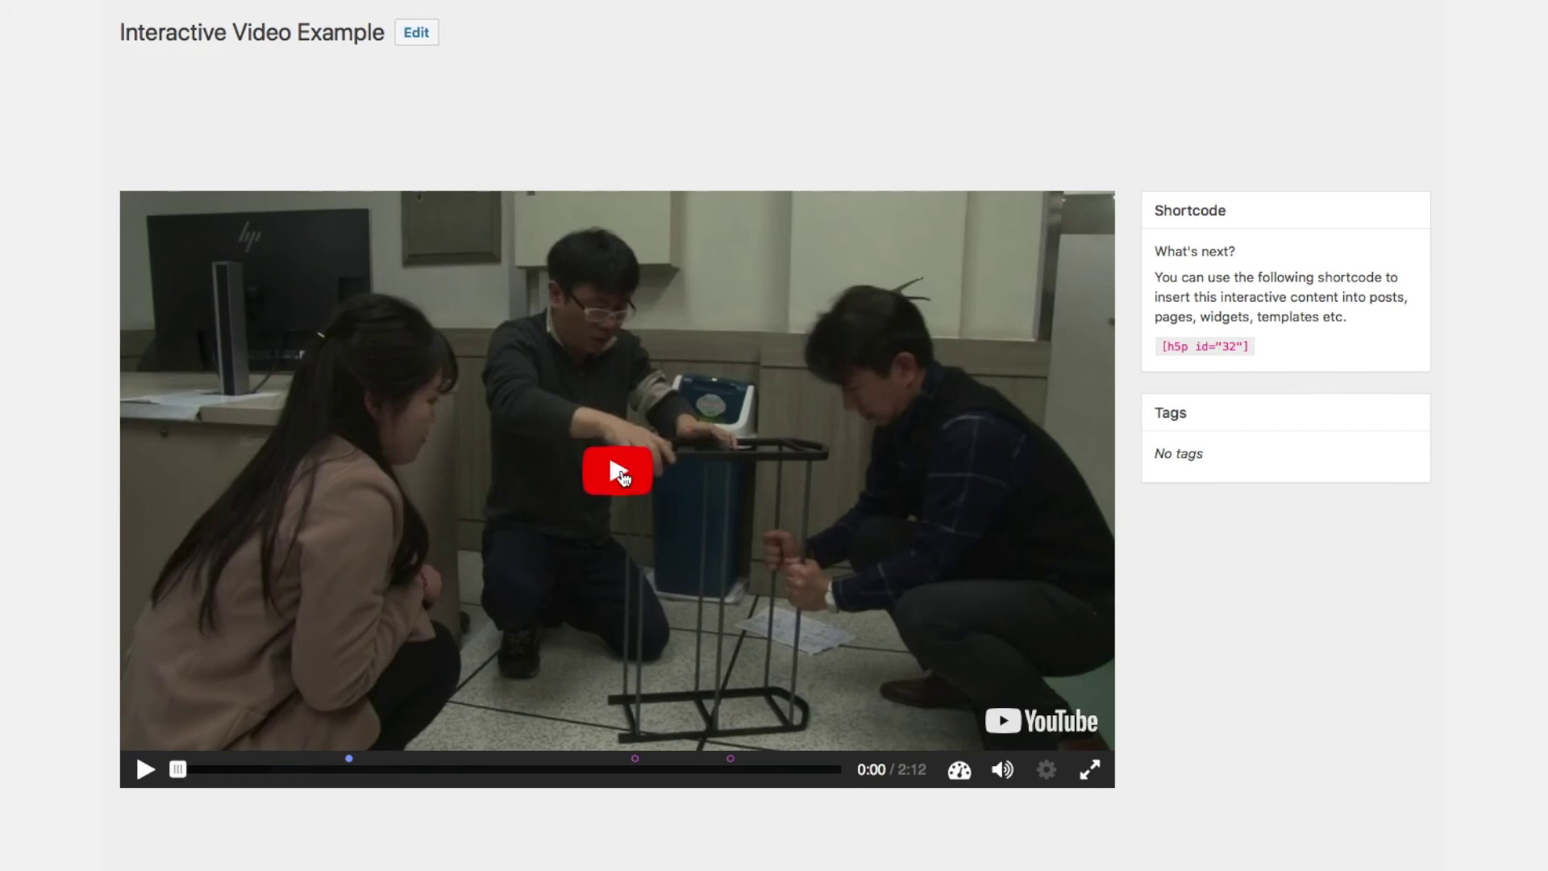
pyautogui.click(621, 475)
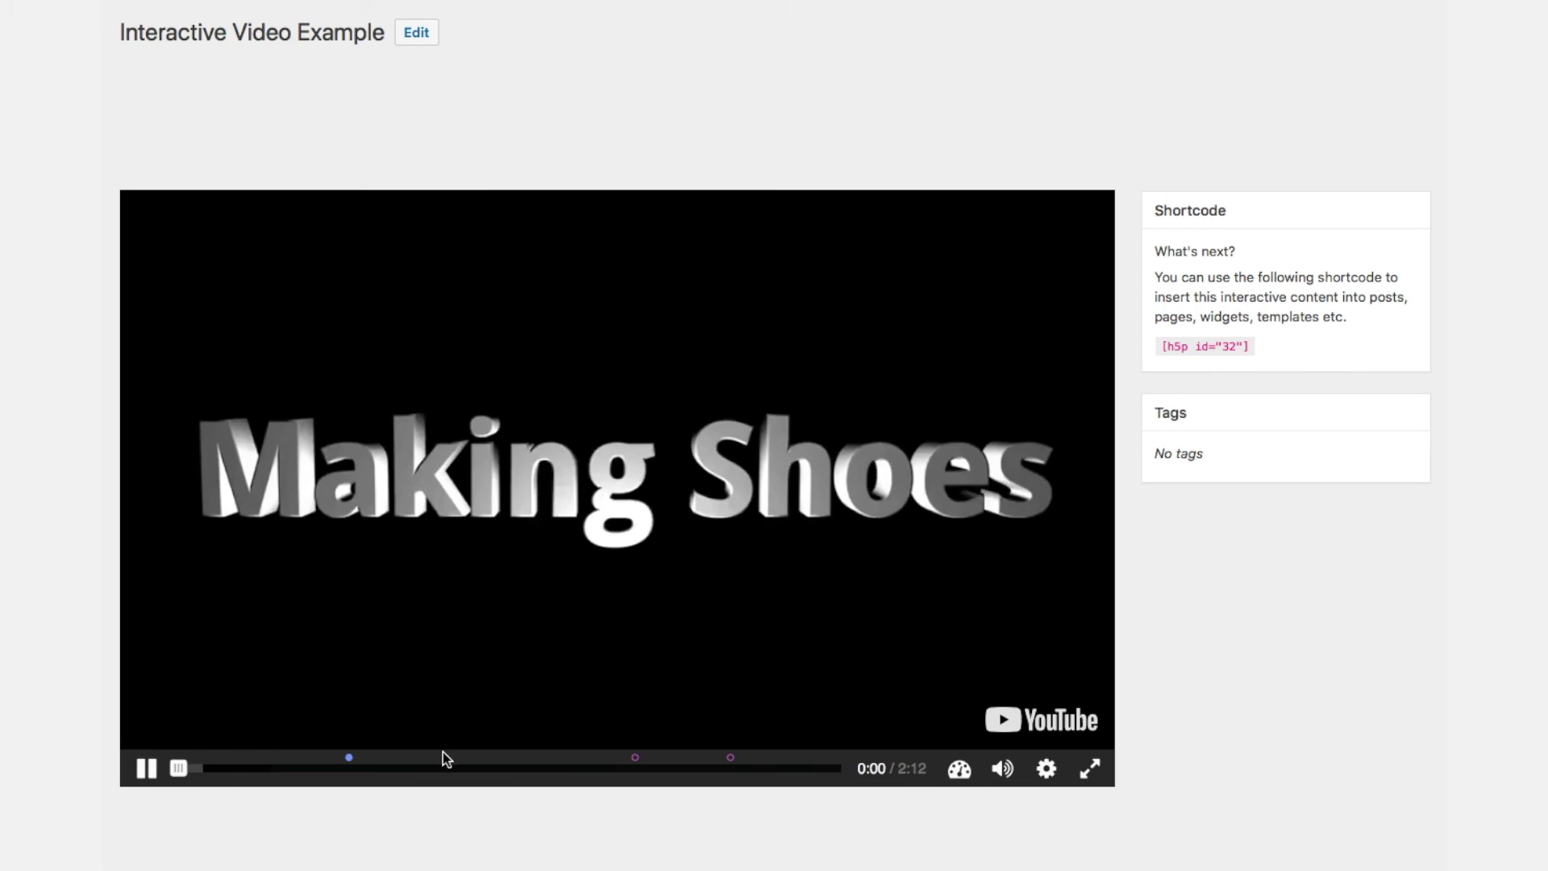
# - At about 0:31, open the Parts table hotspot, close it, and resume playback
pyautogui.click(333, 768)
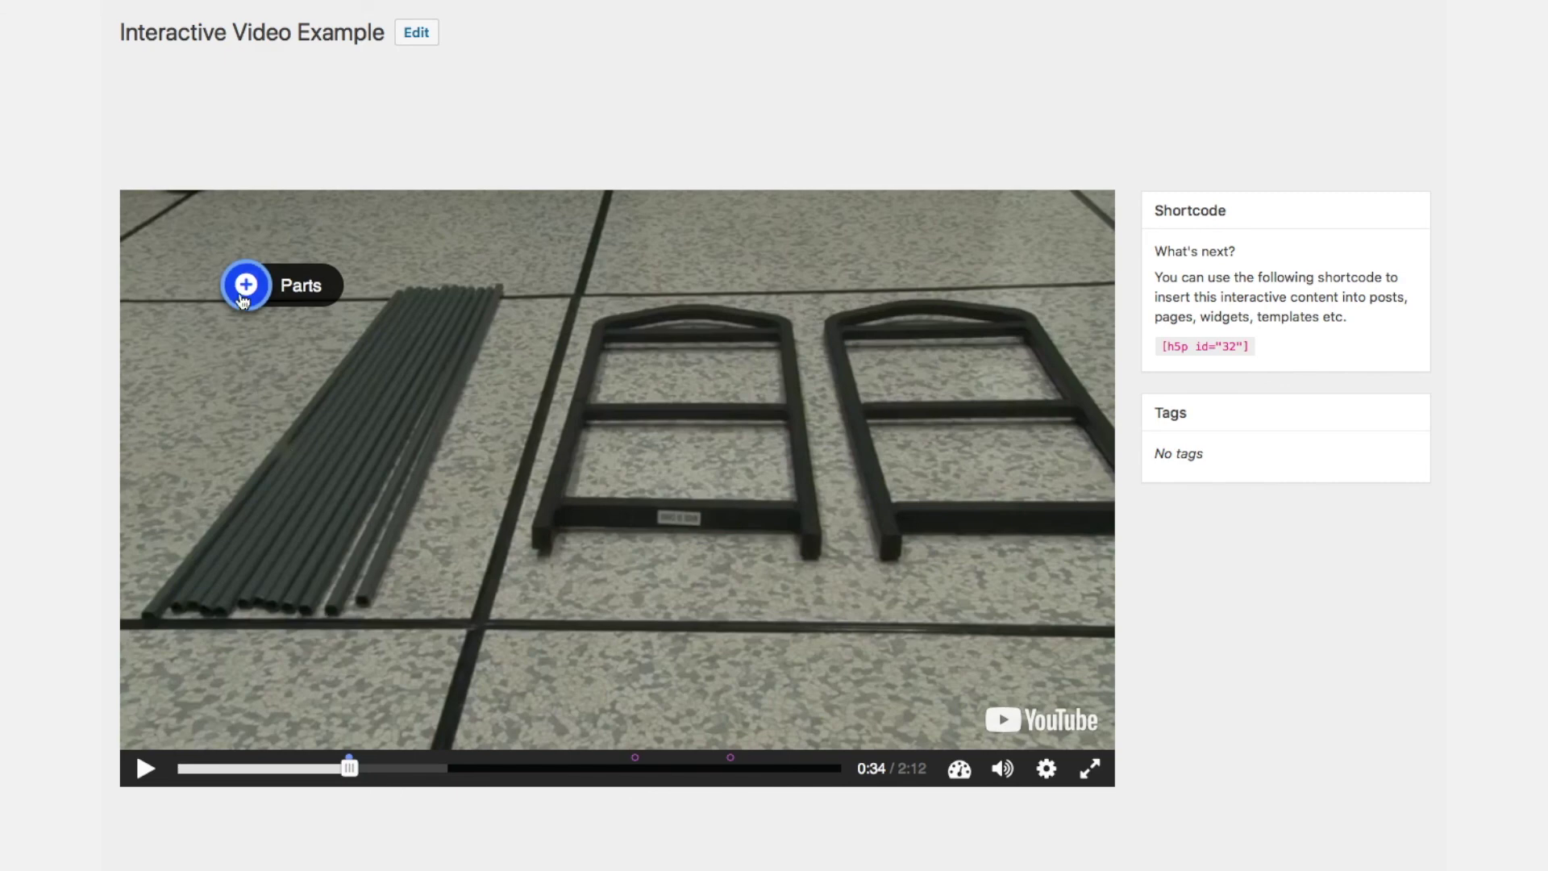
pyautogui.click(244, 296)
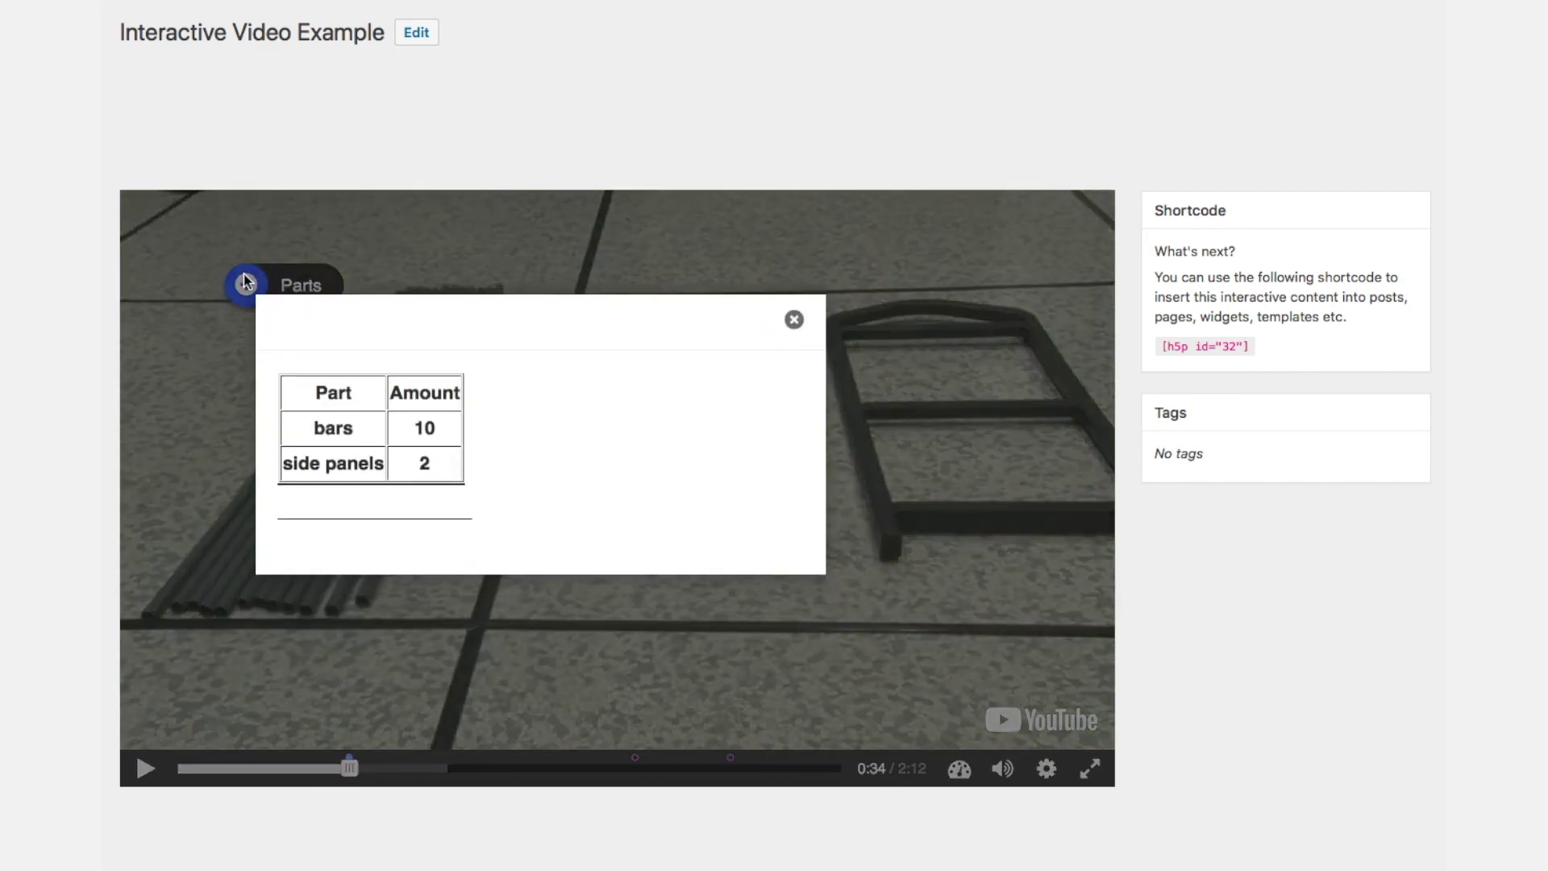
pyautogui.click(794, 321)
pyautogui.click(793, 321)
pyautogui.click(146, 770)
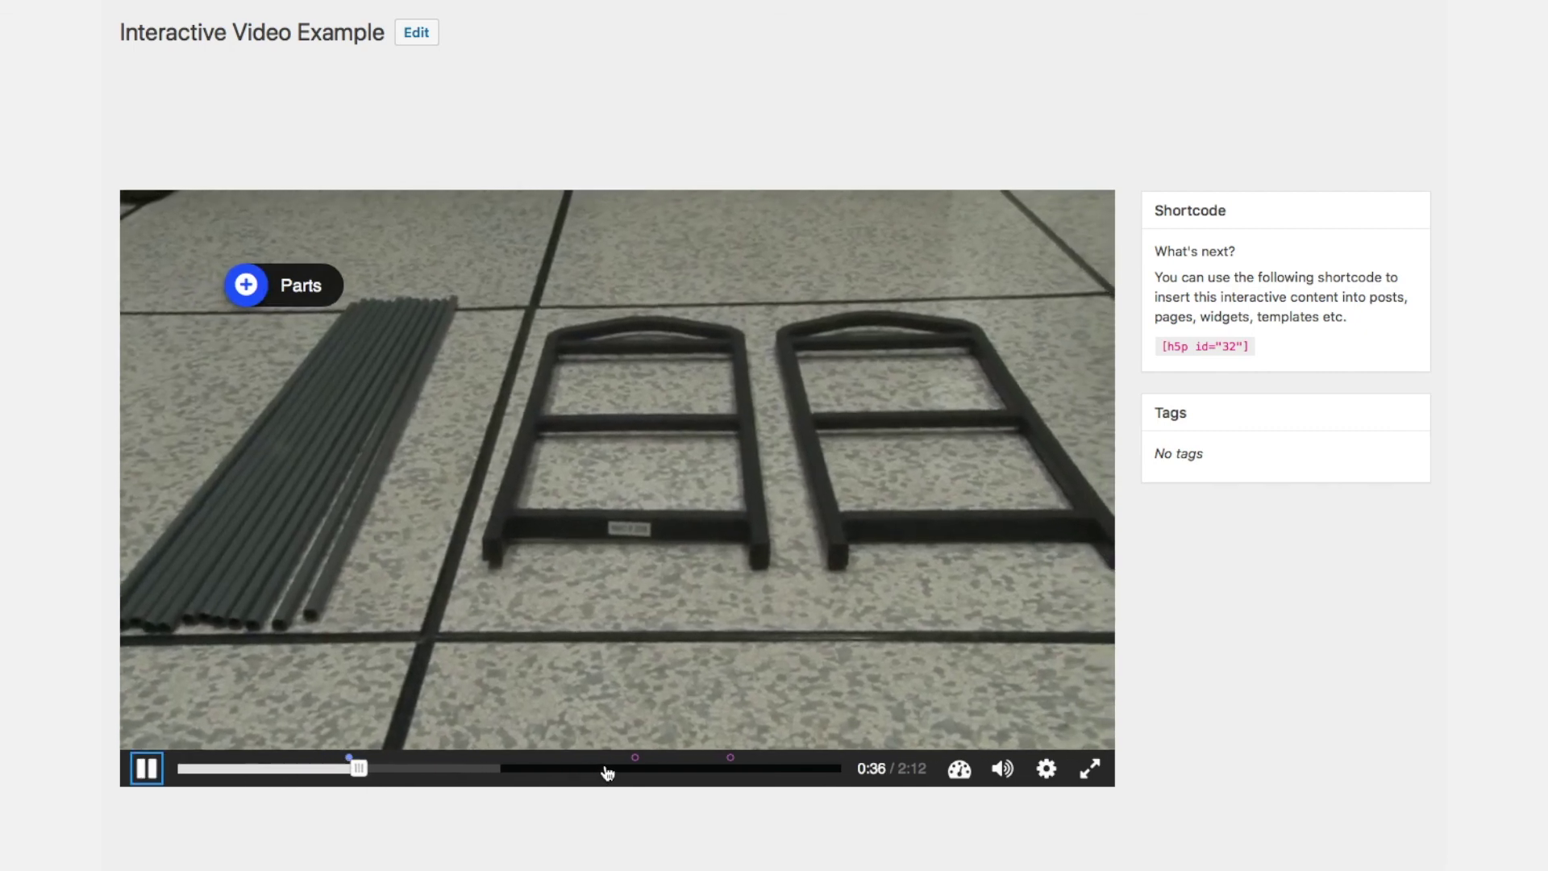
# - Skip to the True/False question, answer False, check it, and continue
pyautogui.click(608, 770)
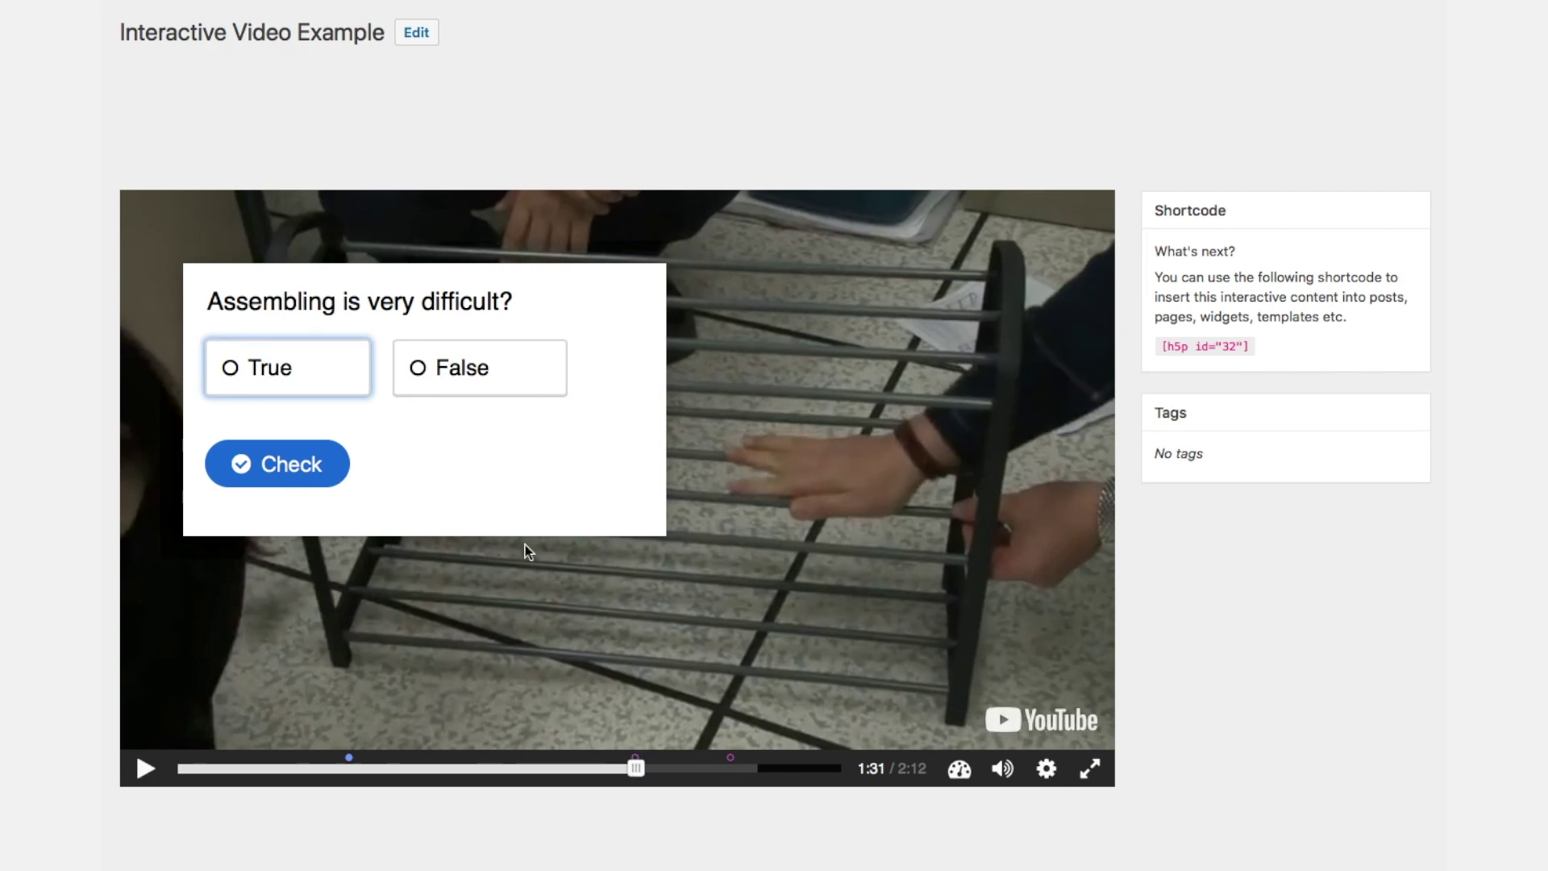
pyautogui.click(486, 371)
pyautogui.click(303, 457)
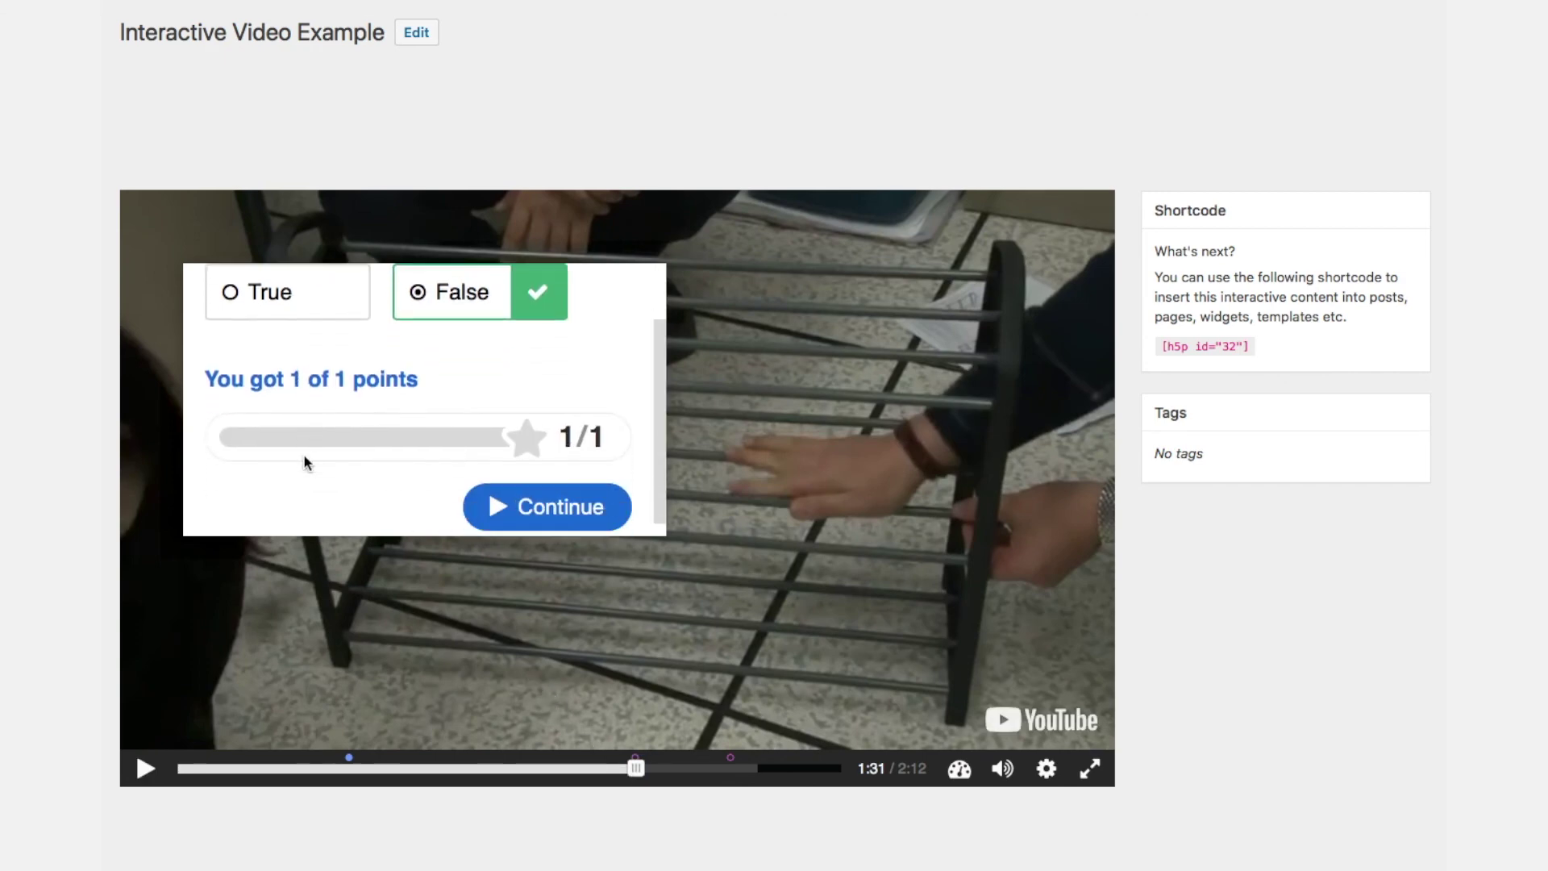
pyautogui.click(549, 487)
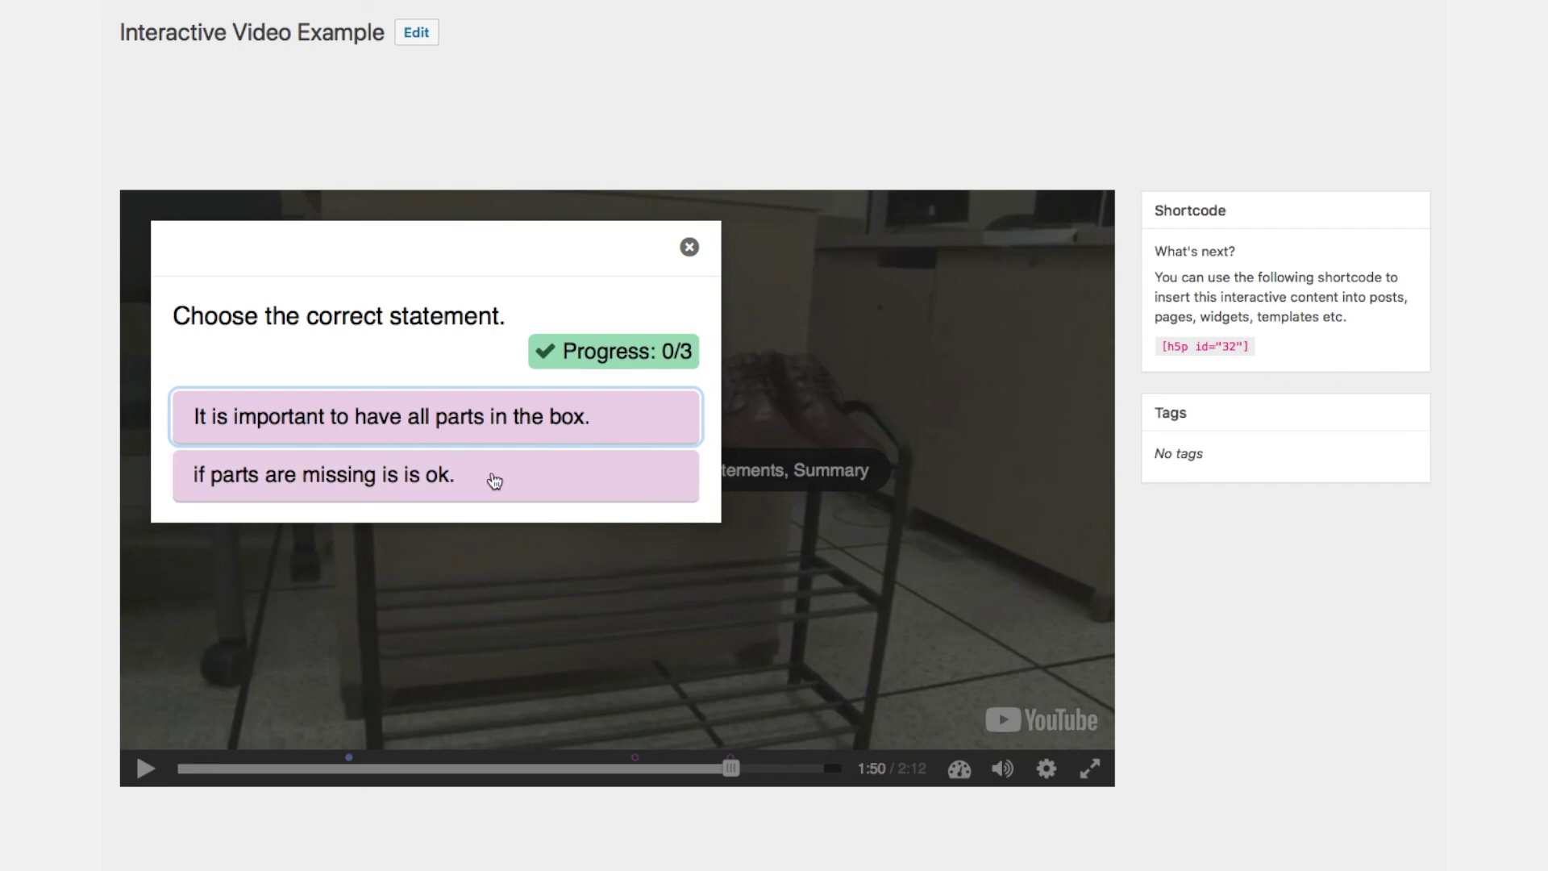
# - Choose statements in all three pairs, continue past the feedback, and pause at the 2:10 end title
pyautogui.click(484, 428)
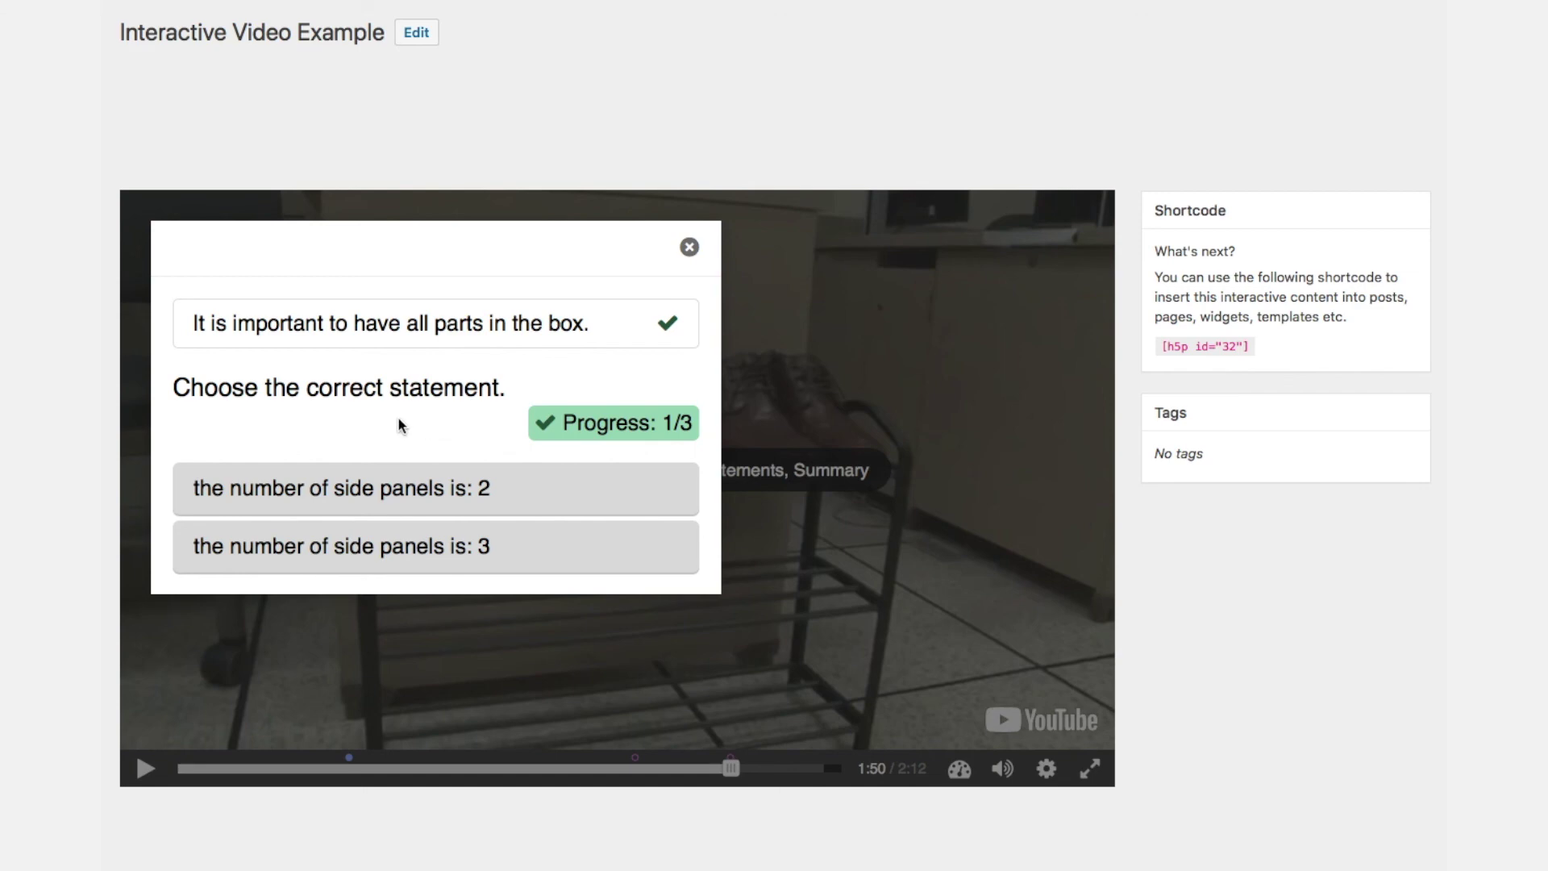
pyautogui.click(435, 487)
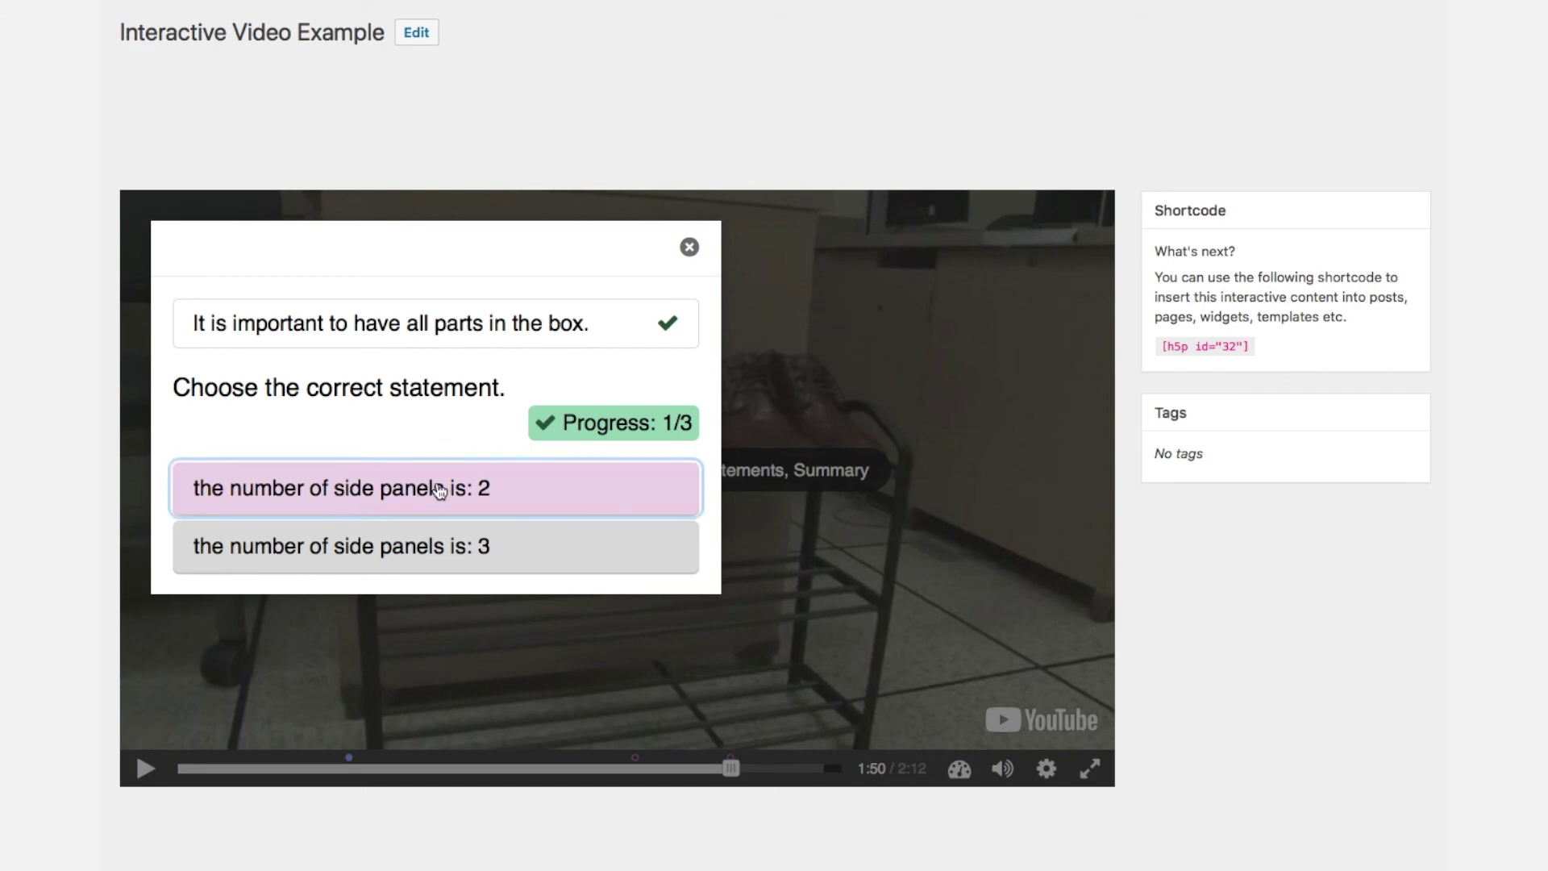
pyautogui.click(464, 551)
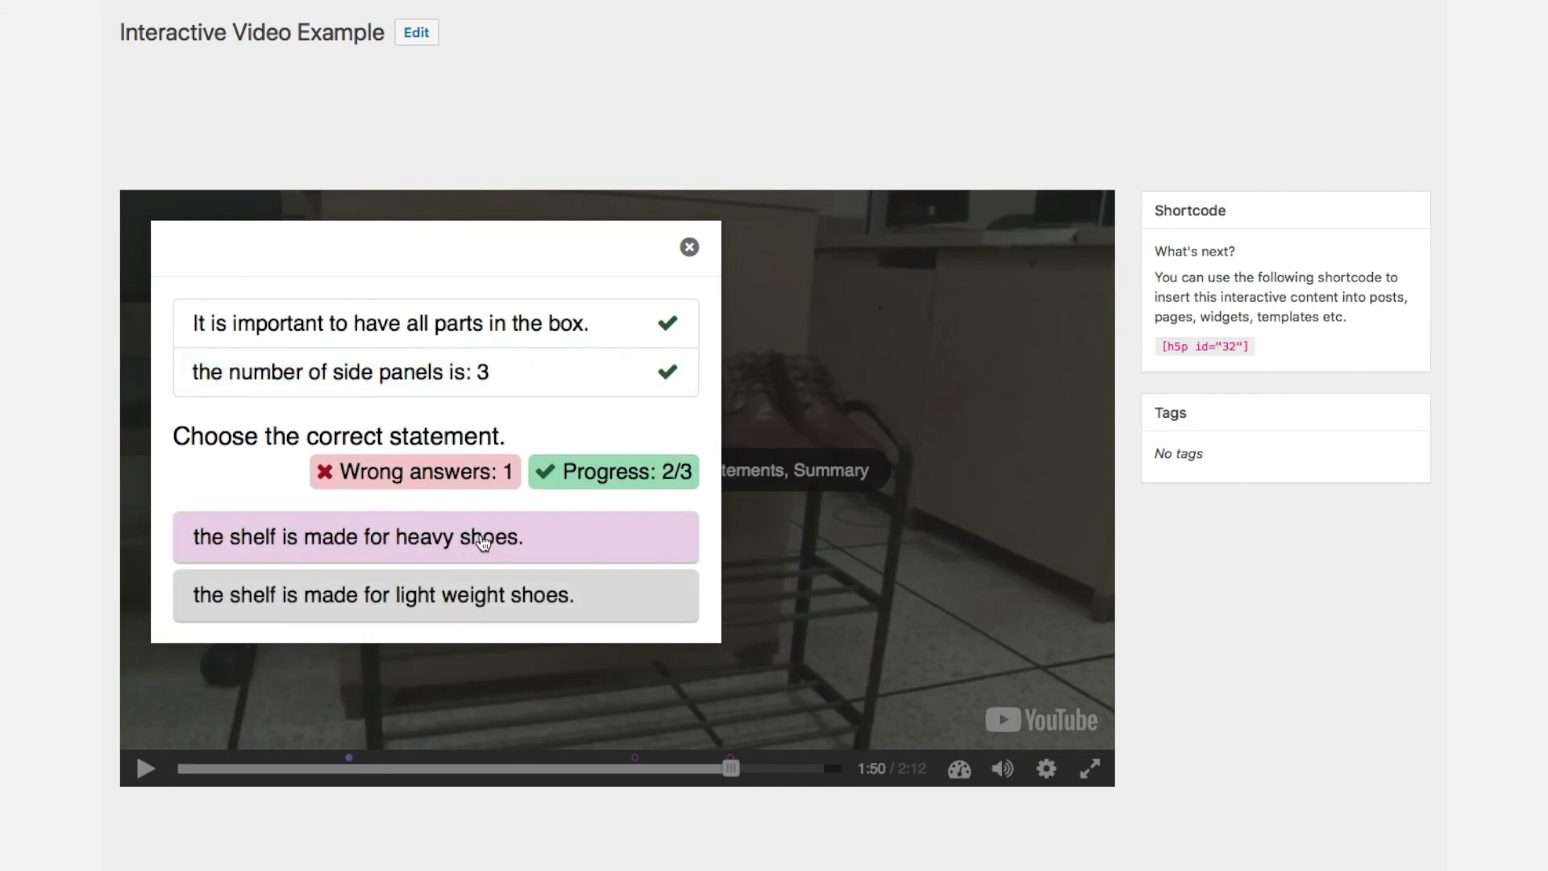
pyautogui.click(546, 543)
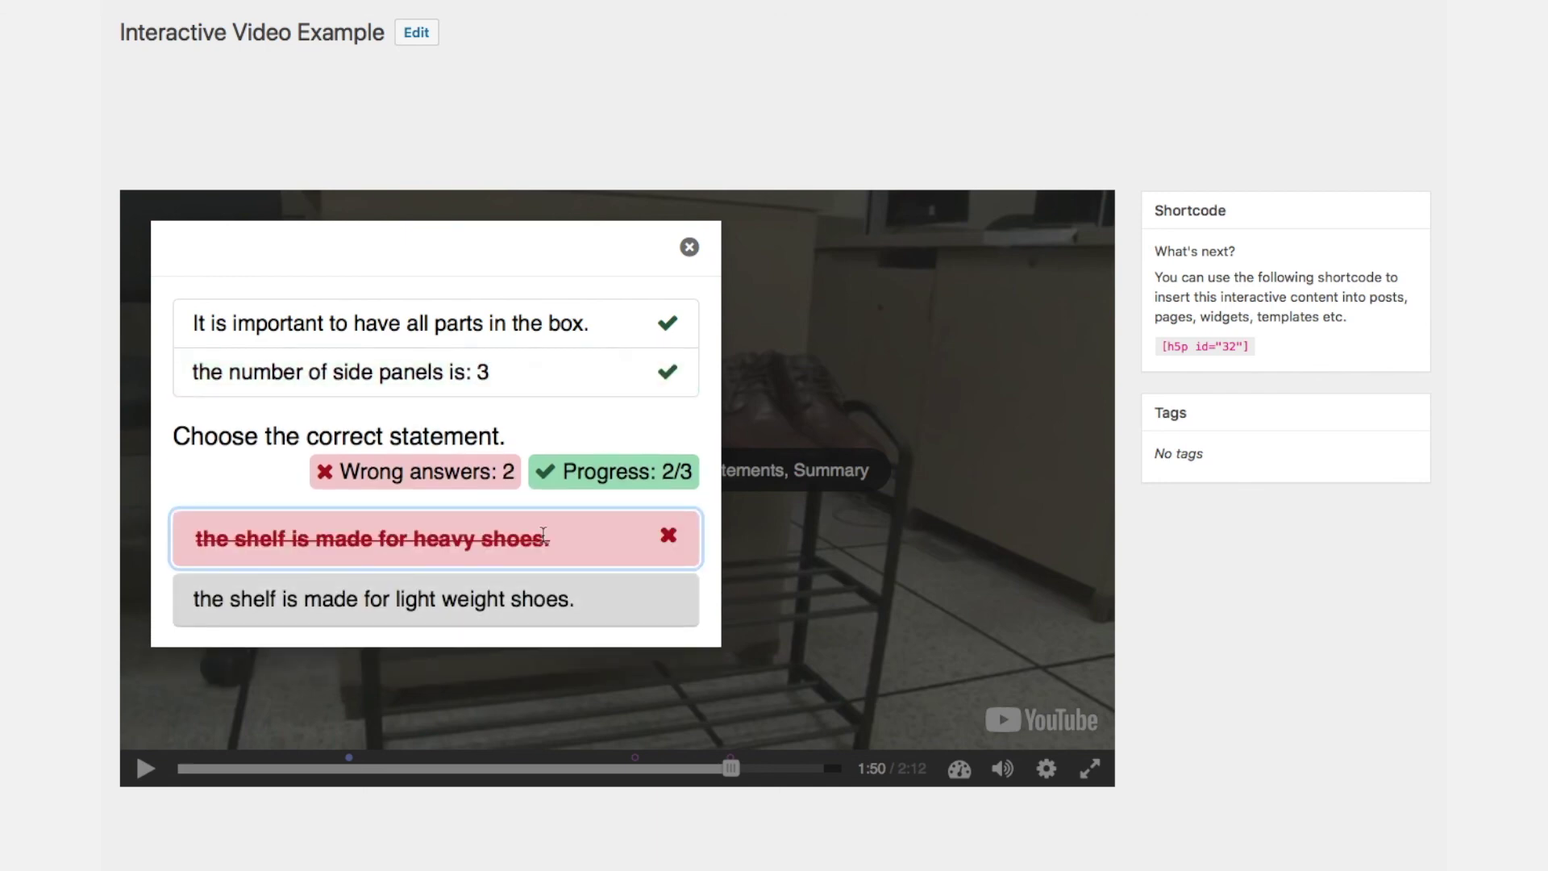
pyautogui.click(545, 594)
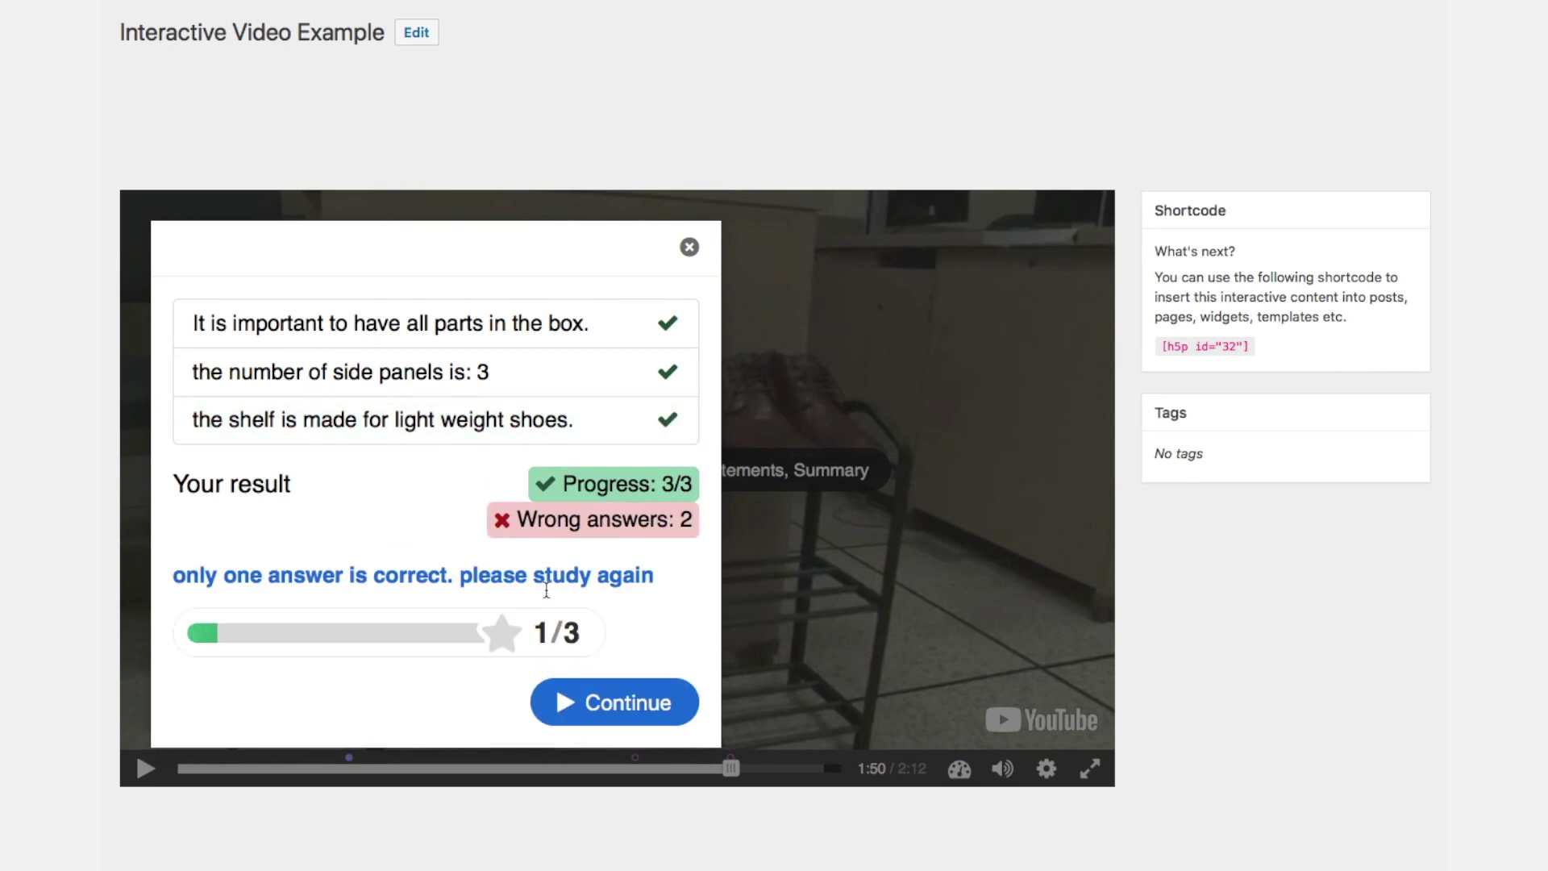
pyautogui.click(645, 699)
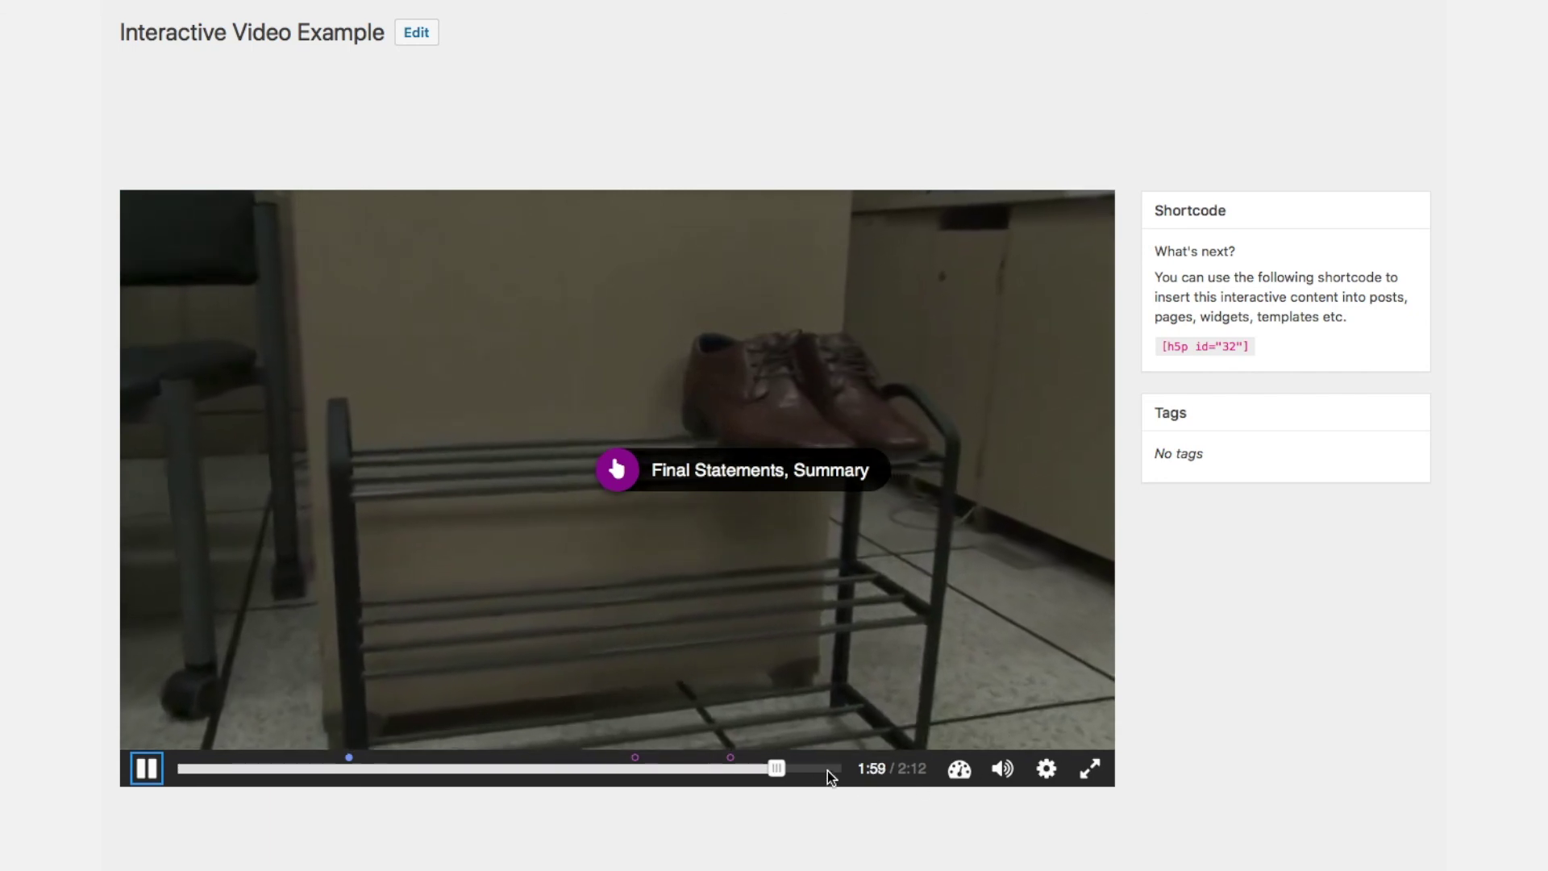
pyautogui.click(827, 769)
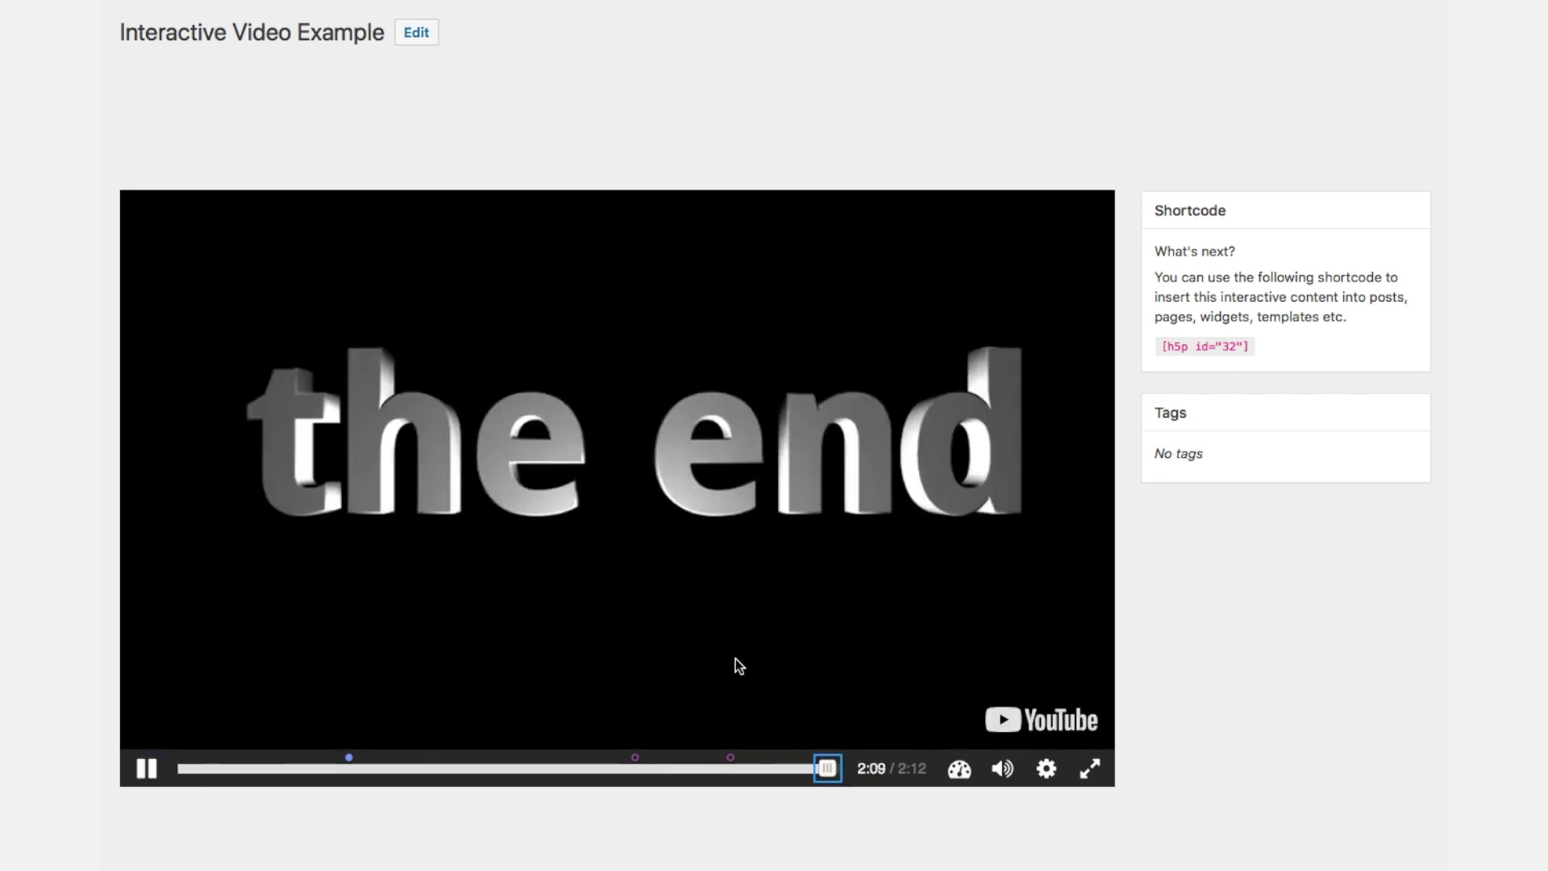
pyautogui.click(147, 774)
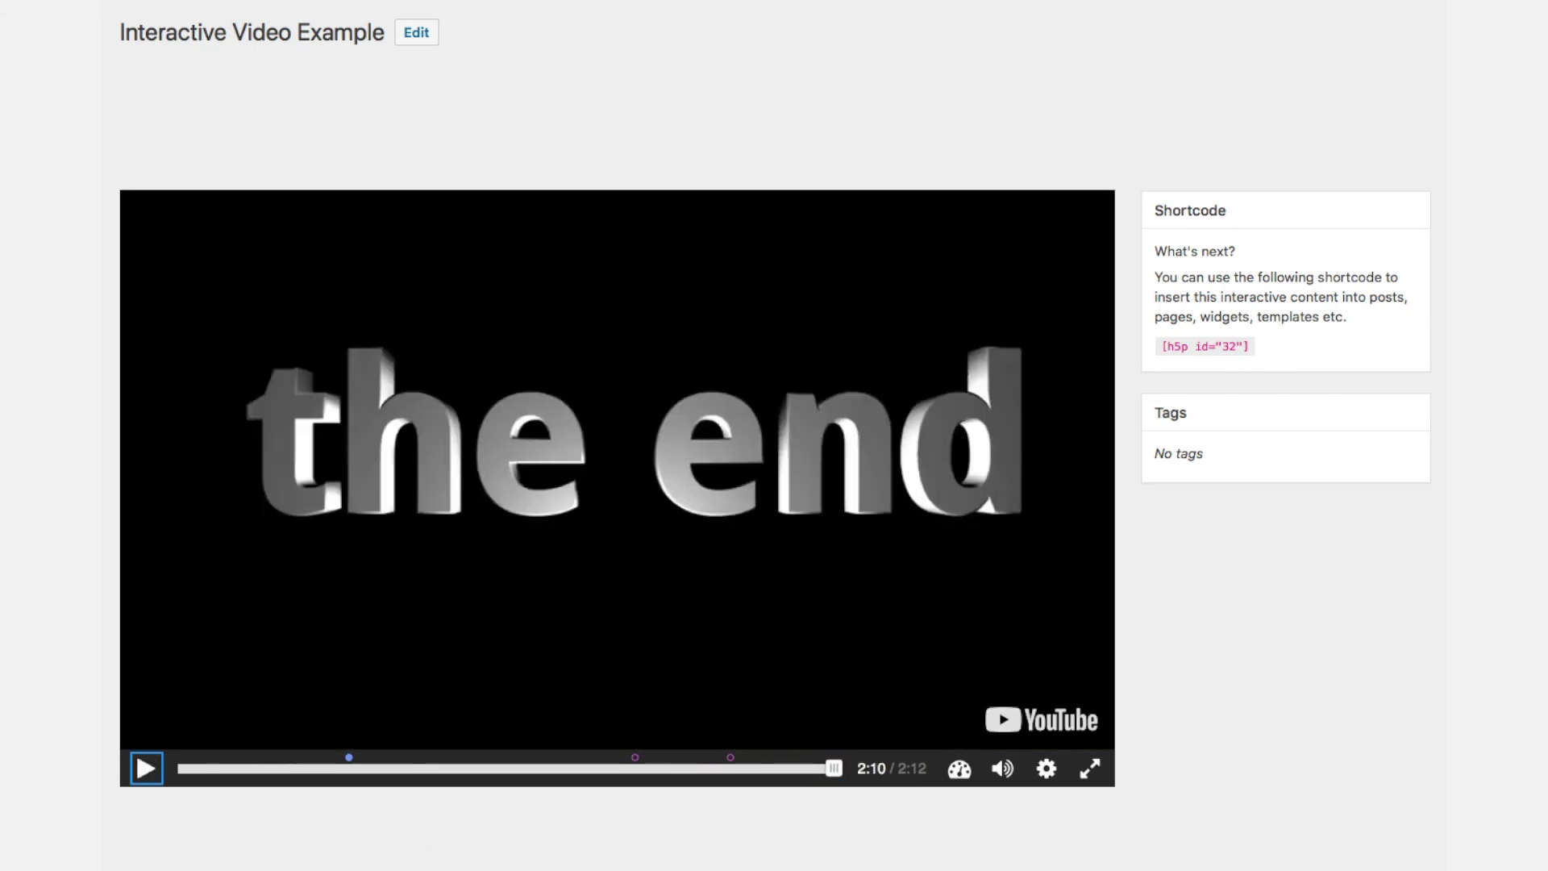